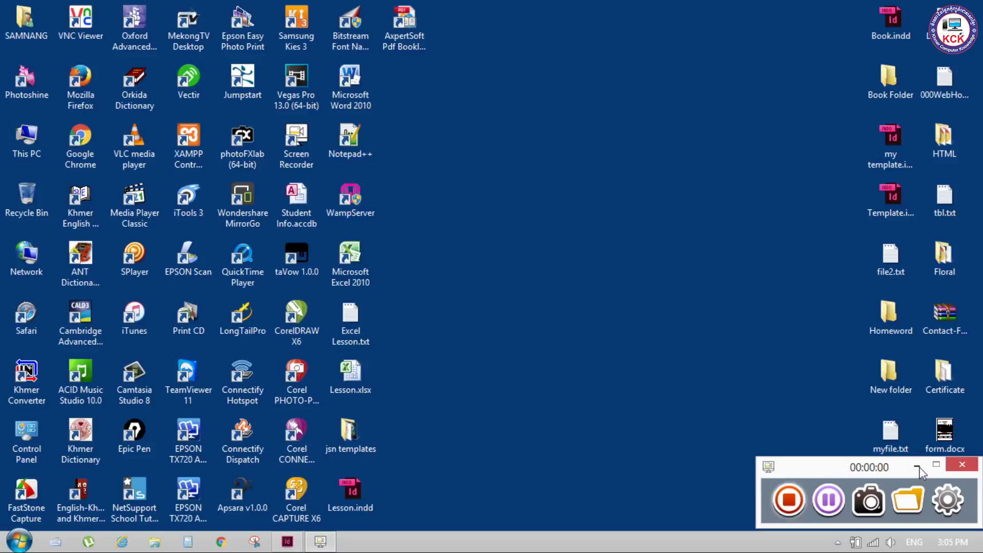
Minimize the screen recorder and bring the InDesign Untitled-1 window to the front.
click(917, 467)
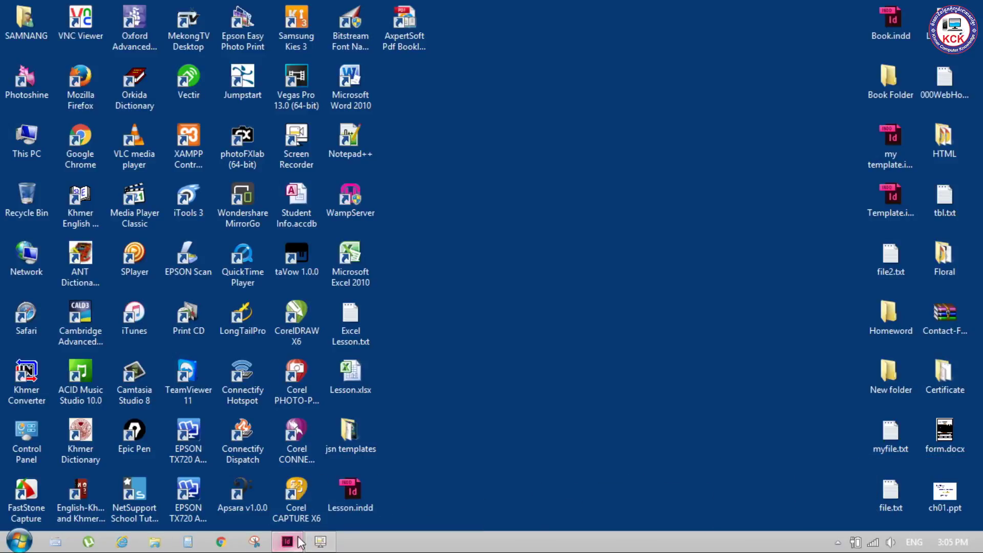
click(302, 539)
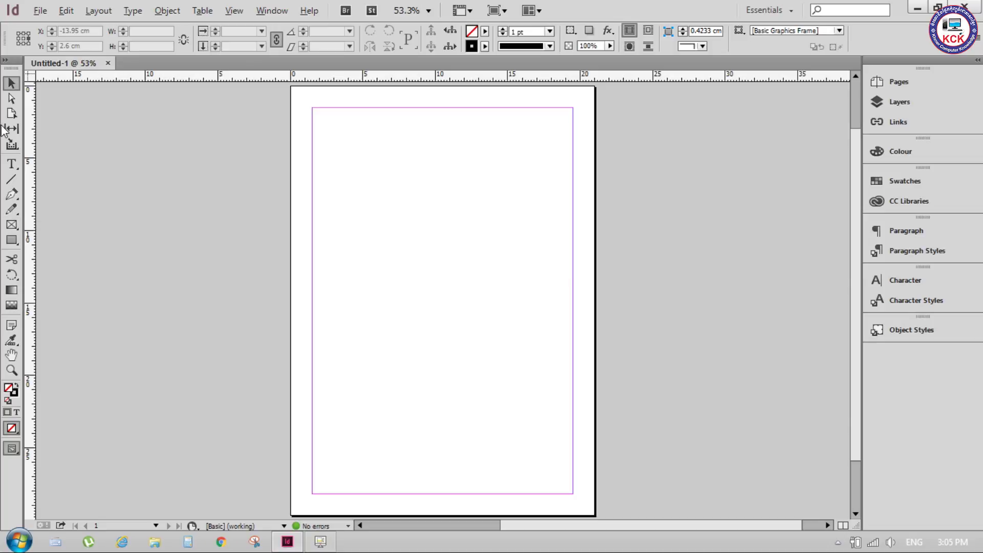
Zoom in and pan to the page's top margin, then browse the Object and Window menus.
scroll(437, 214, up, 3)
drag(417, 290, 413, 362)
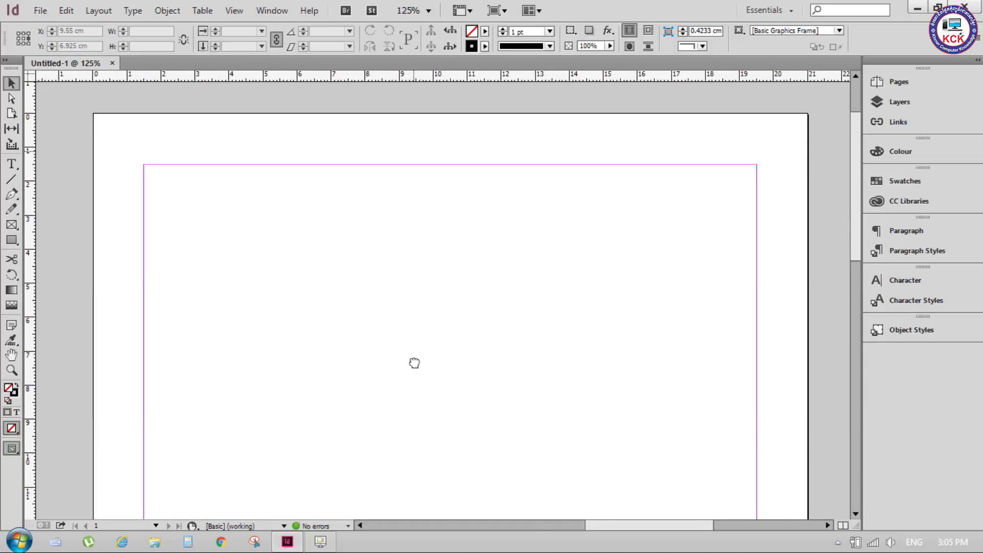
click(167, 11)
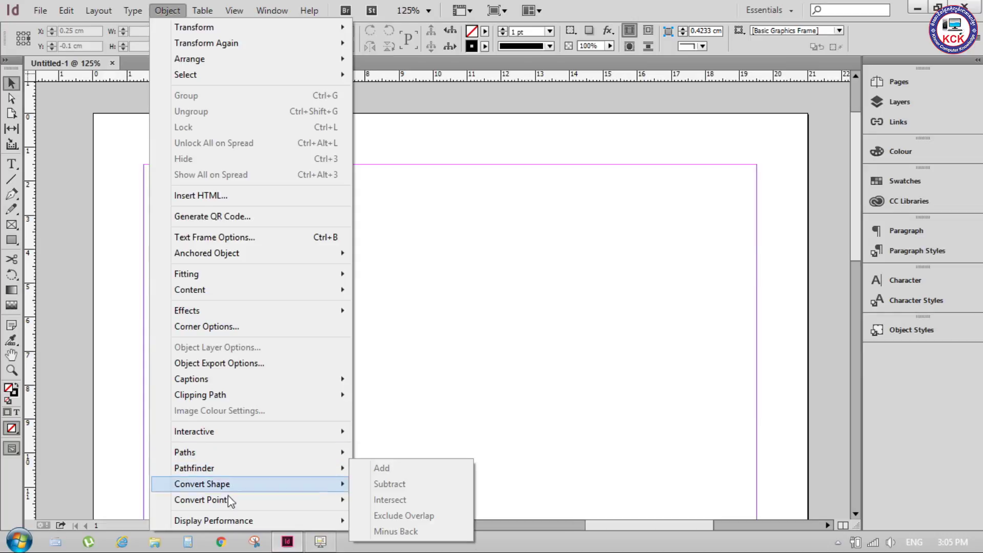
mouse_move(185, 453)
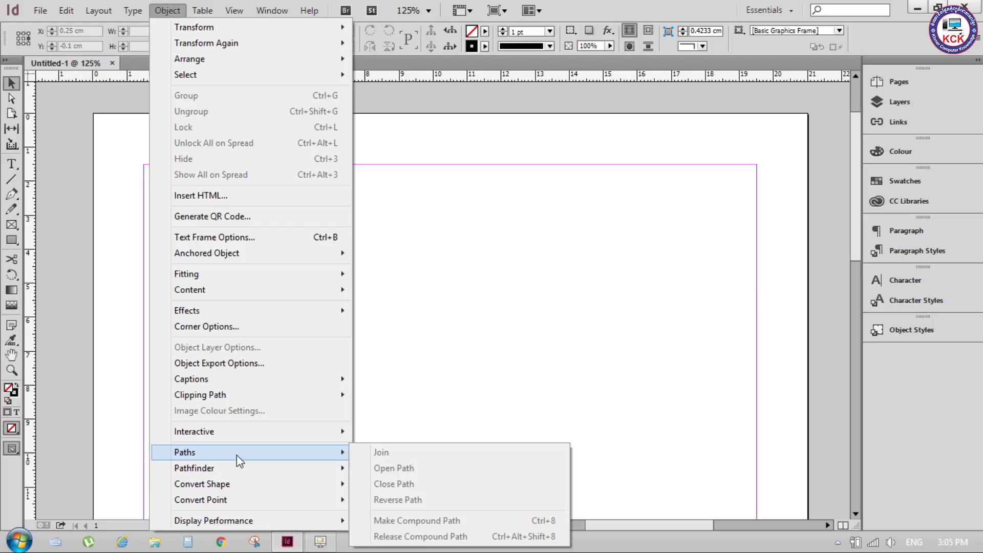
click(272, 10)
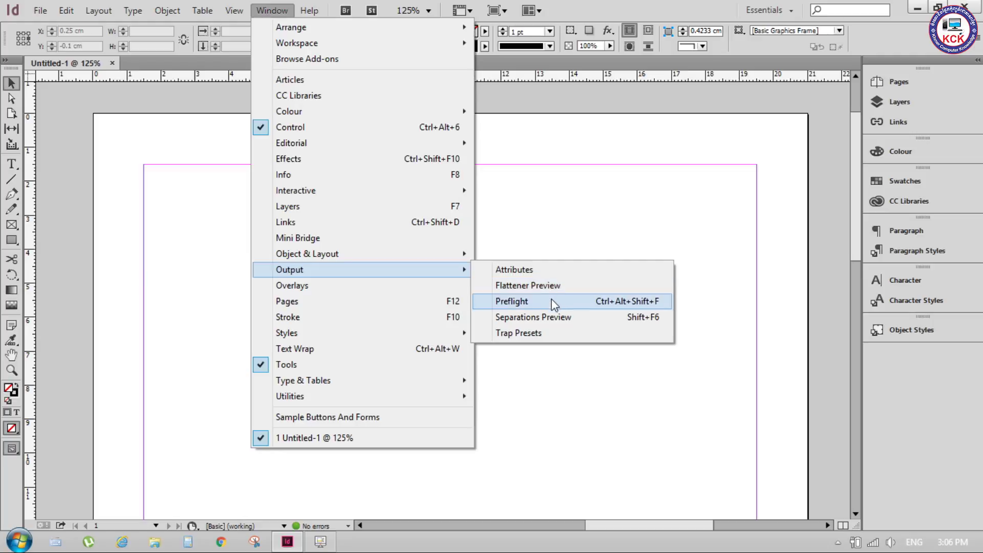
mouse_move(361, 253)
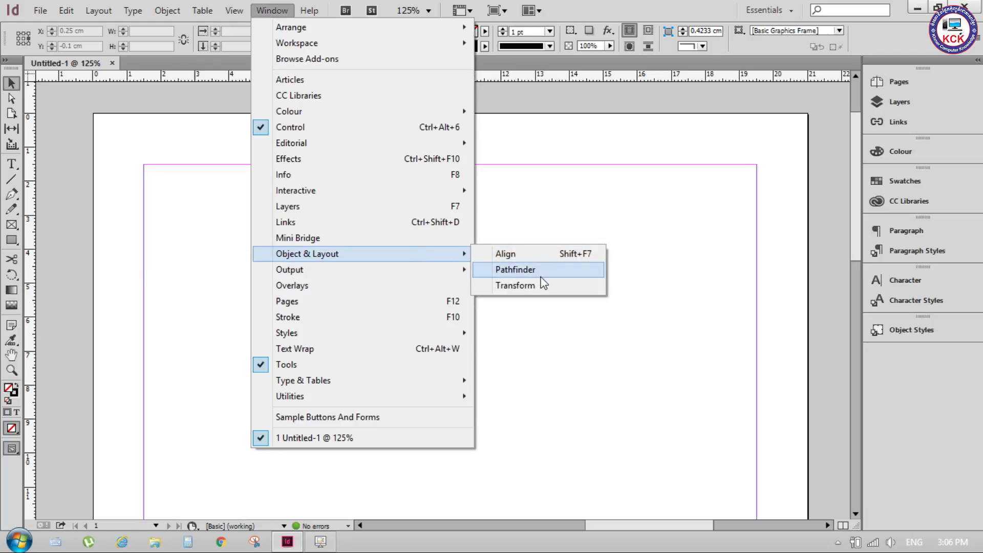
Open the Pathfinder panel, move it aside and close it, then browse the Object and Window menus.
click(527, 270)
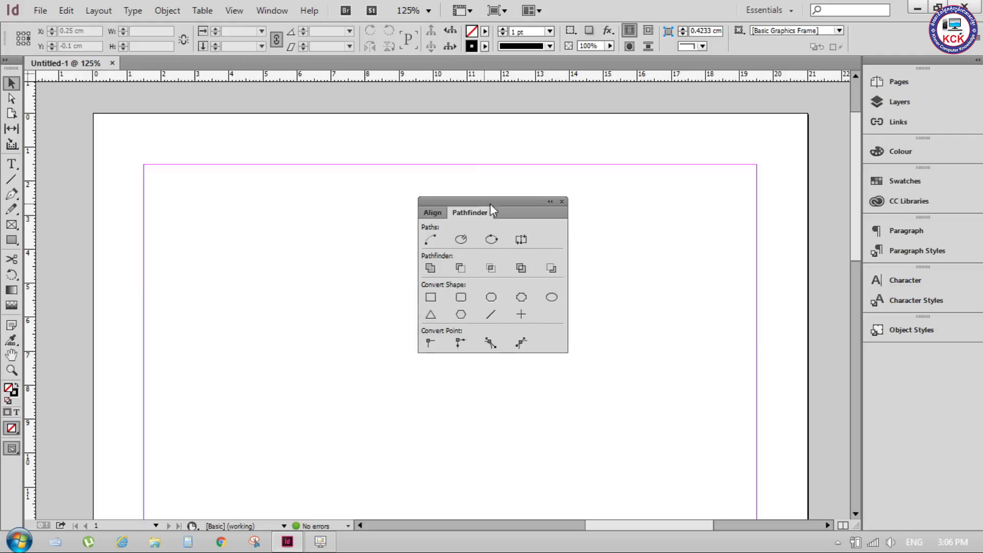
drag(485, 210, 606, 258)
click(683, 251)
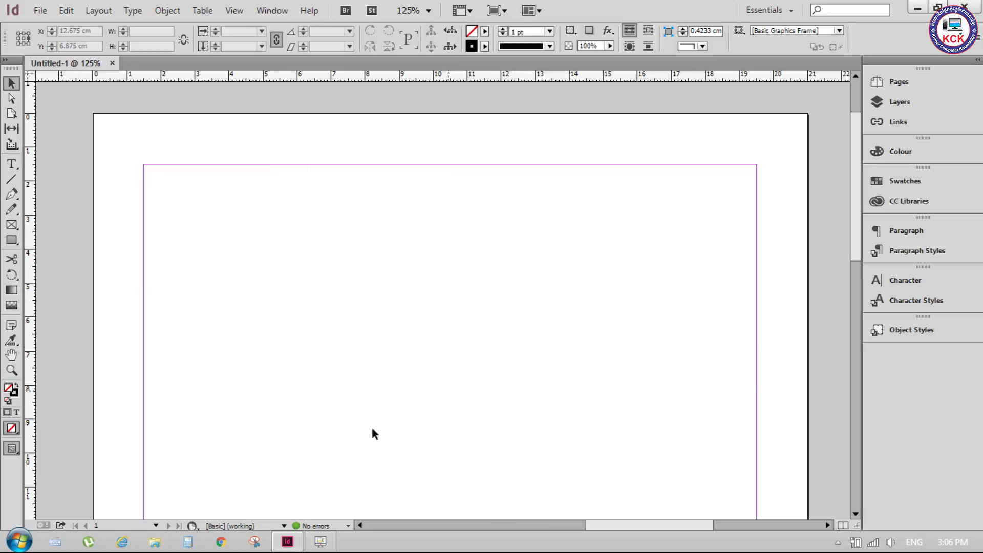
click(167, 10)
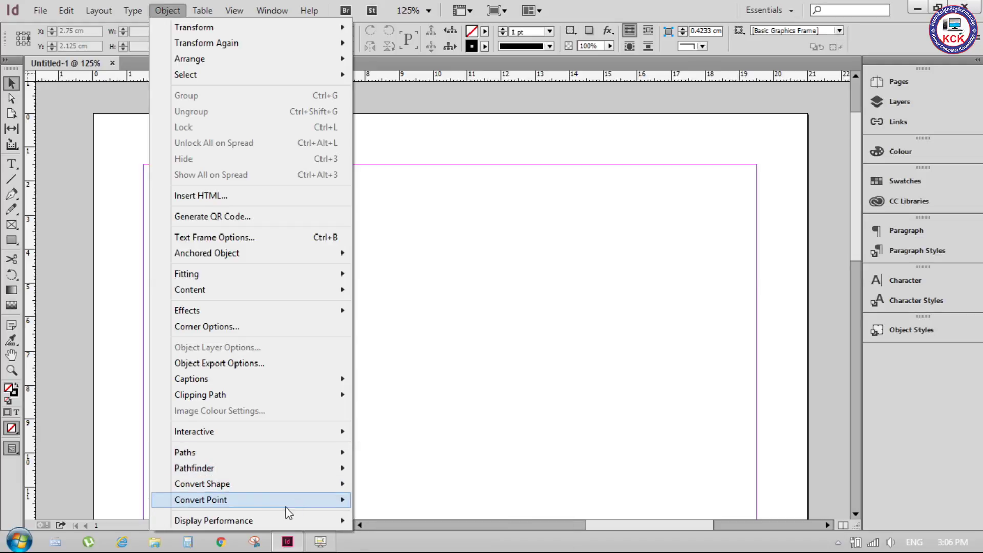
click(291, 14)
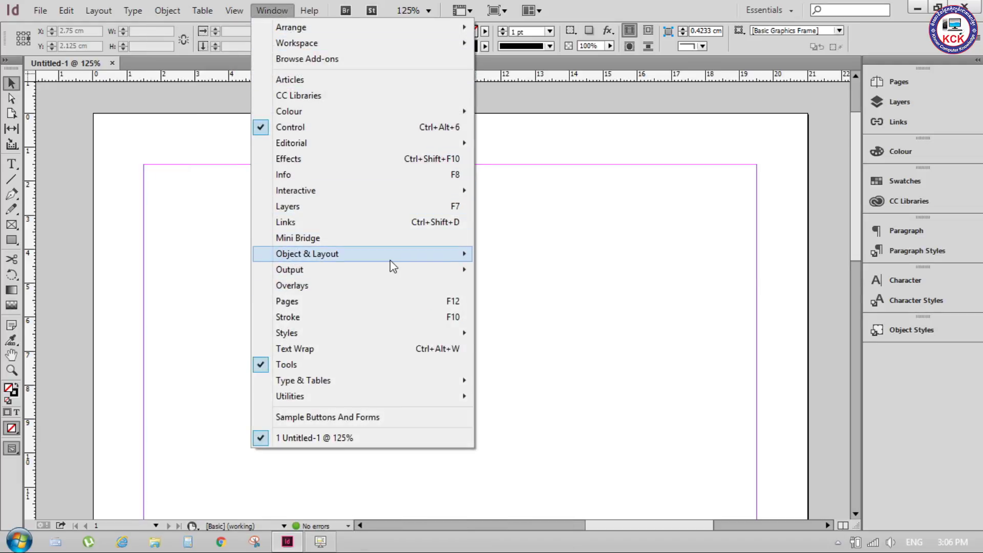
mouse_move(307, 253)
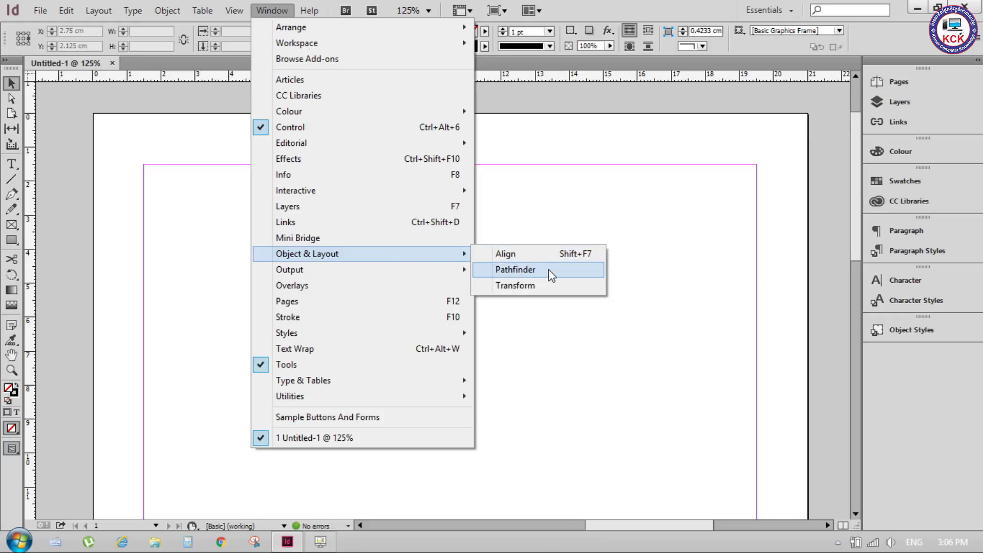
Reopen the Pathfinder panel, then open and close the Transform panel.
click(515, 269)
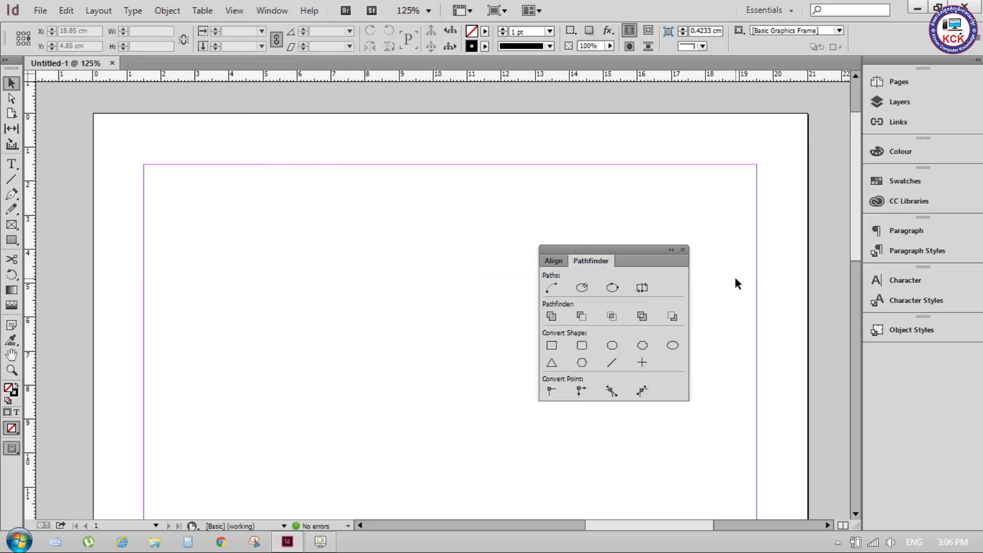
click(265, 12)
mouse_move(307, 253)
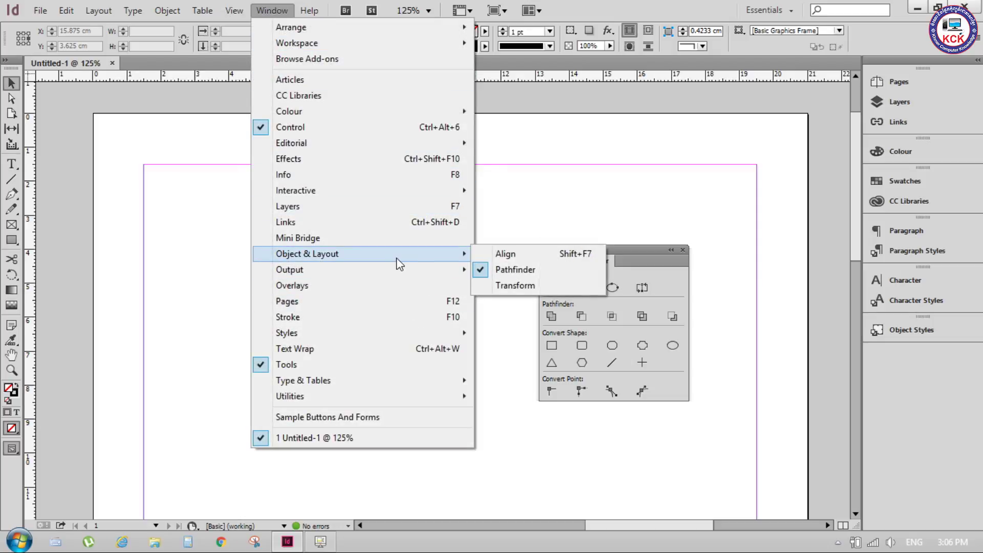
click(515, 285)
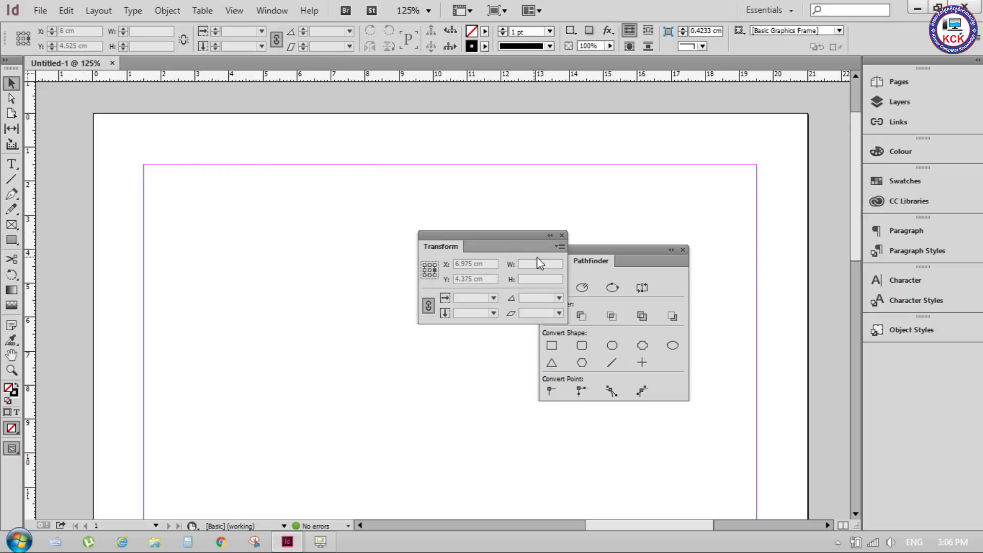
click(562, 235)
Open the Align panel over the page and toggle its tabs, ending on Pathfinder.
click(272, 10)
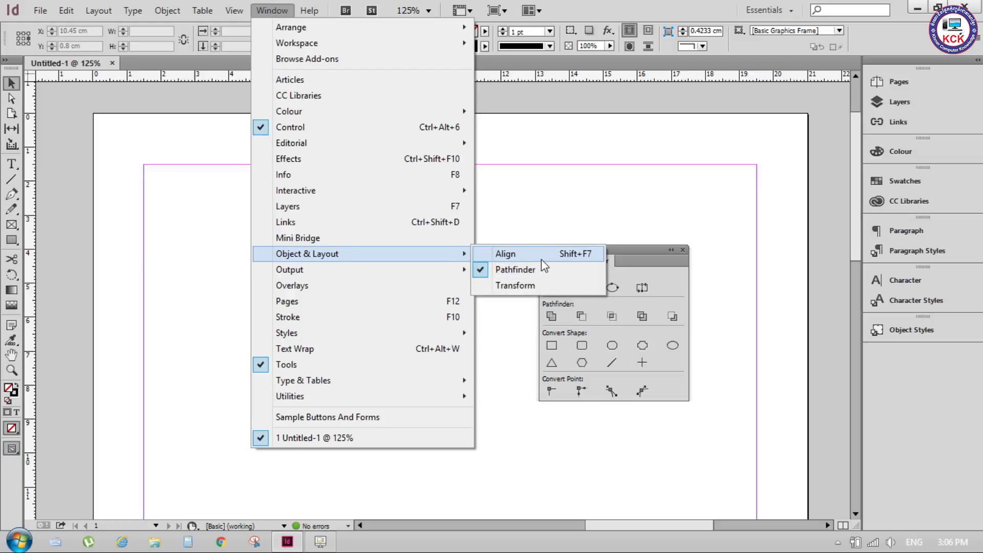
click(538, 256)
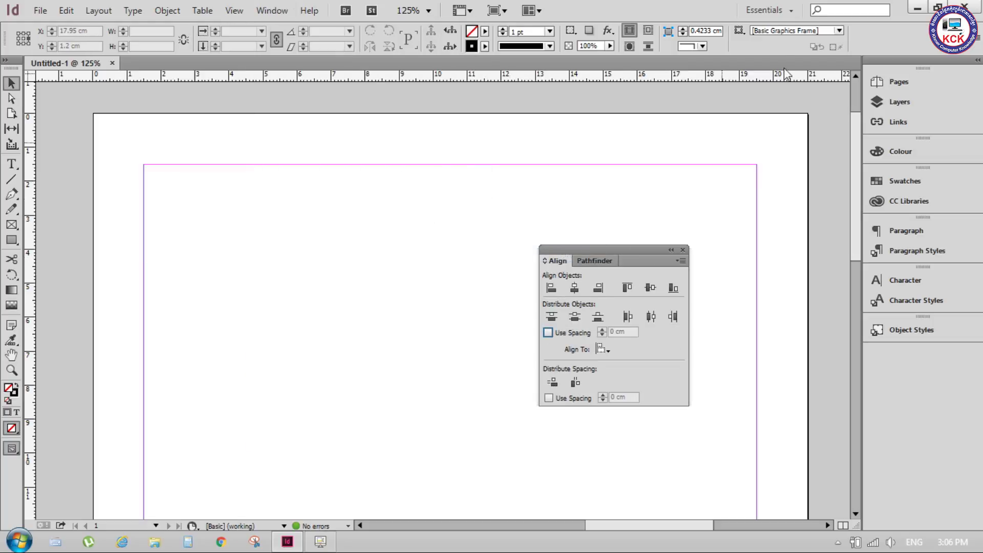
mouse_move(634, 250)
mouse_down()
mouse_move(408, 262)
mouse_move(515, 264)
mouse_up()
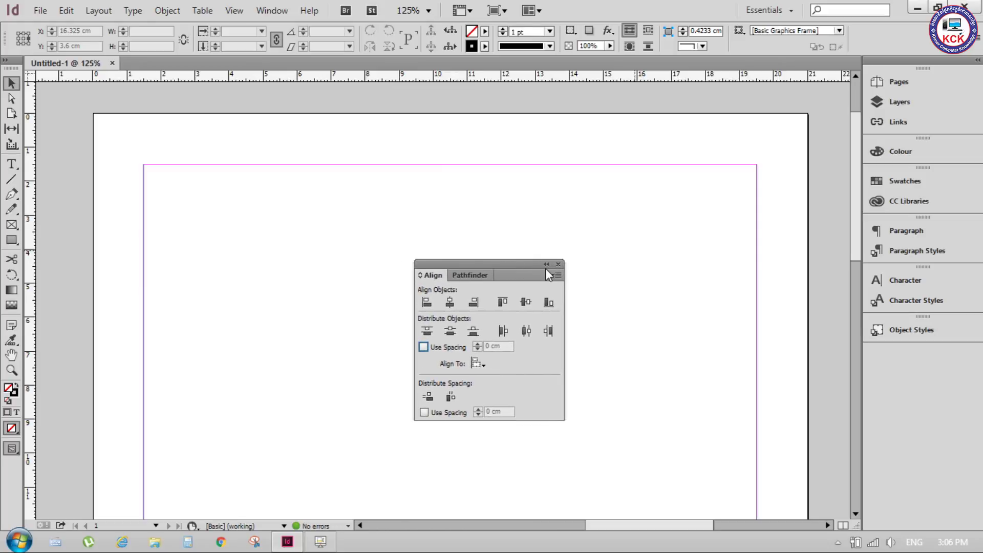
click(476, 275)
click(428, 275)
click(430, 275)
click(464, 275)
click(435, 276)
click(435, 274)
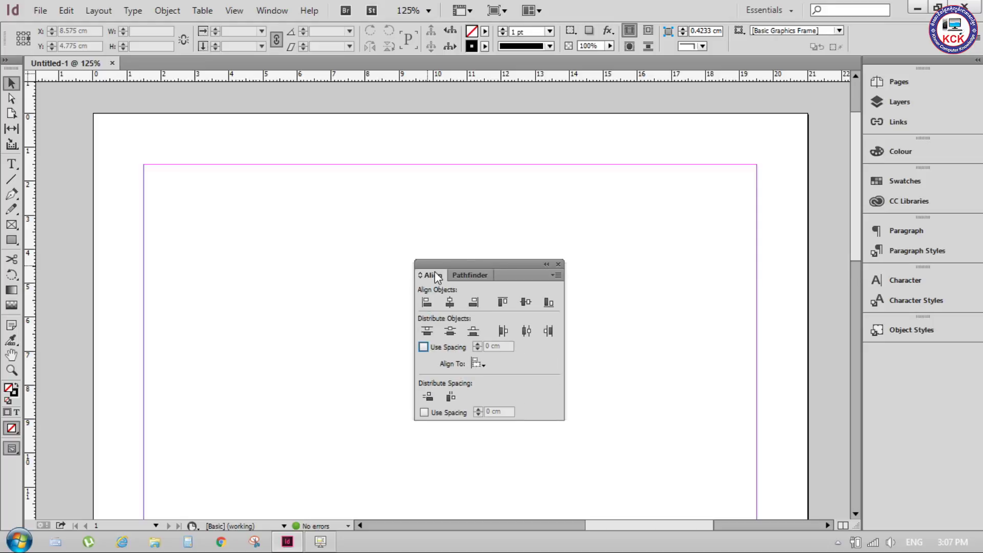
click(467, 279)
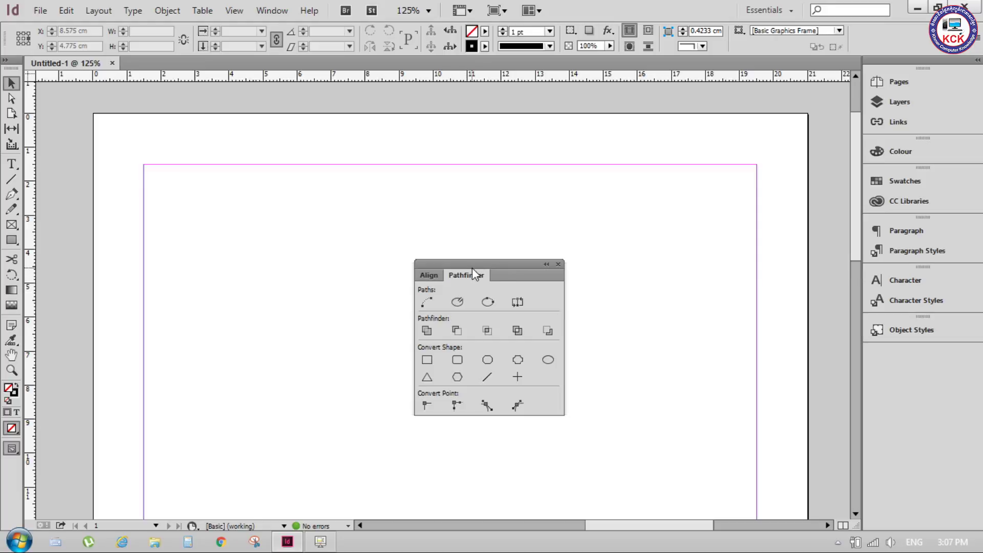
Move the Align/Pathfinder panel to the lower right, then browse and close the Object menu.
drag(472, 268, 763, 343)
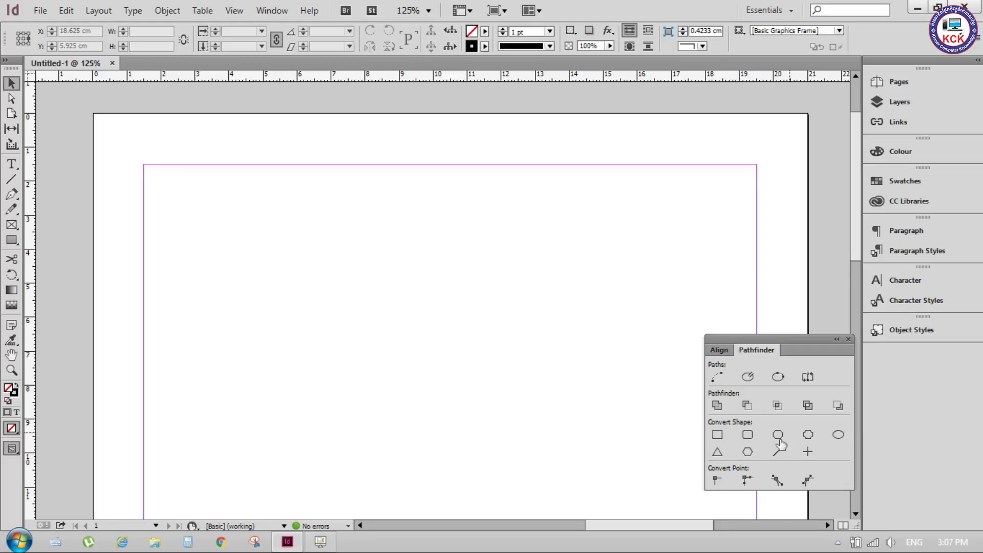
click(166, 11)
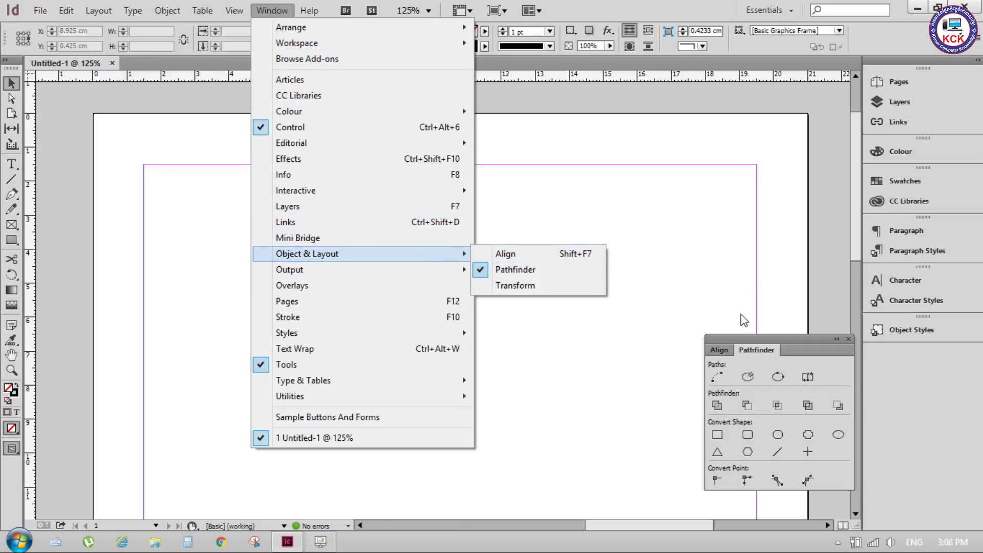
mouse_move(271, 10)
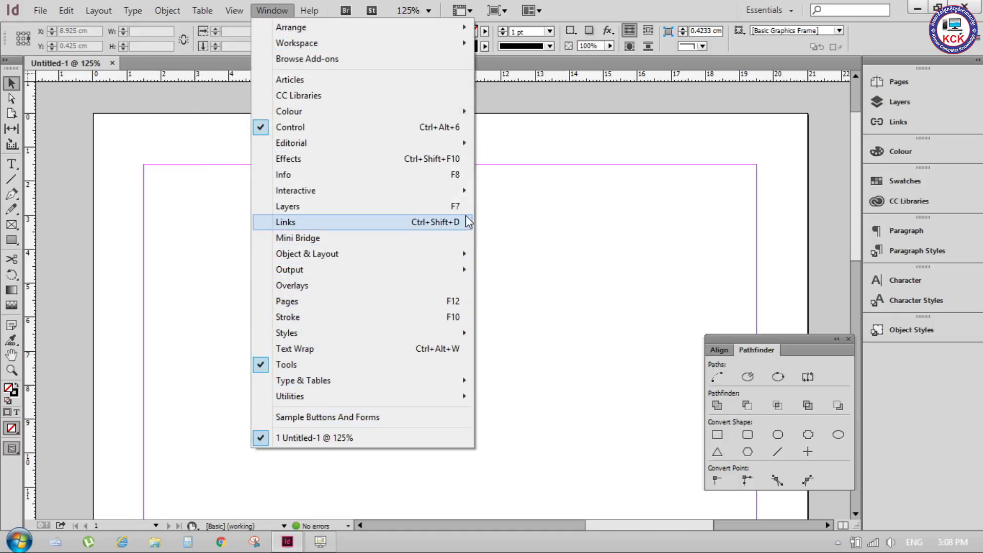
click(539, 254)
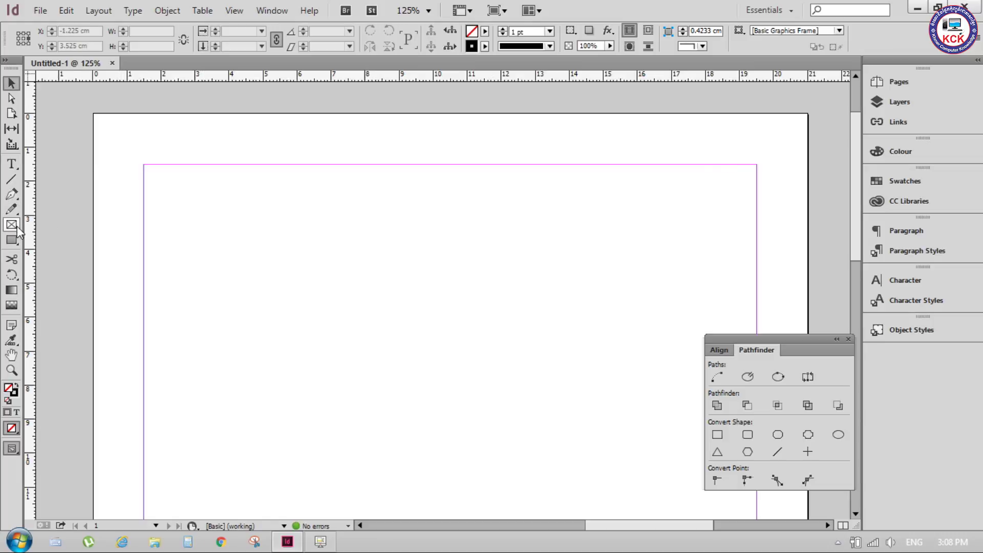
Draw a rectangle frame near the page top and an ellipse overlapping its right side.
click(10, 243)
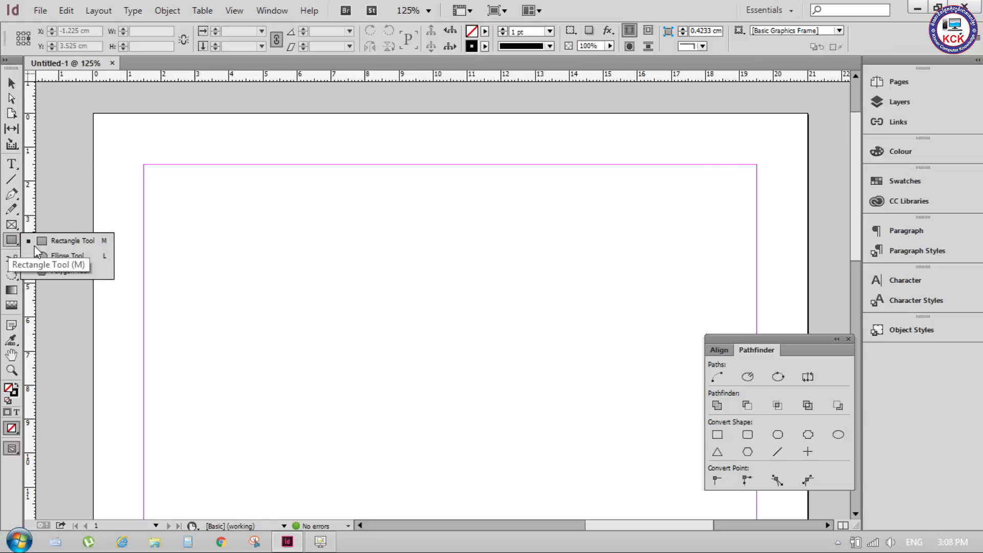
drag(205, 177, 476, 377)
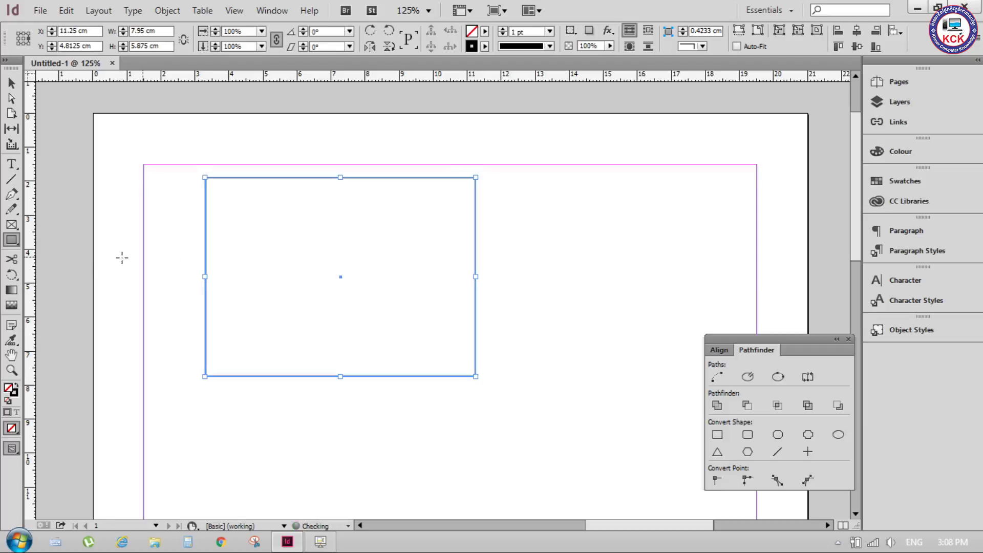
click(10, 244)
click(64, 255)
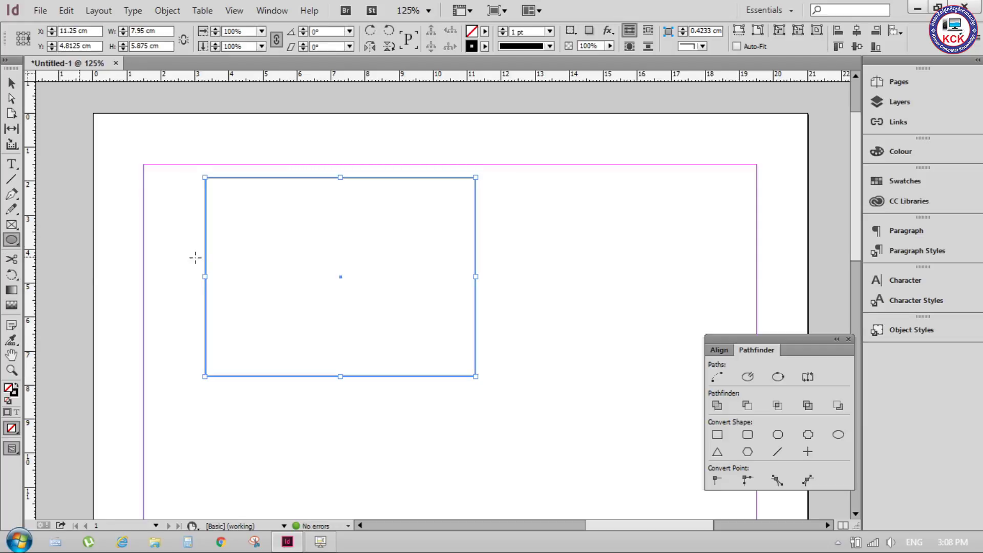
drag(362, 159, 582, 368)
click(11, 83)
drag(558, 207, 647, 268)
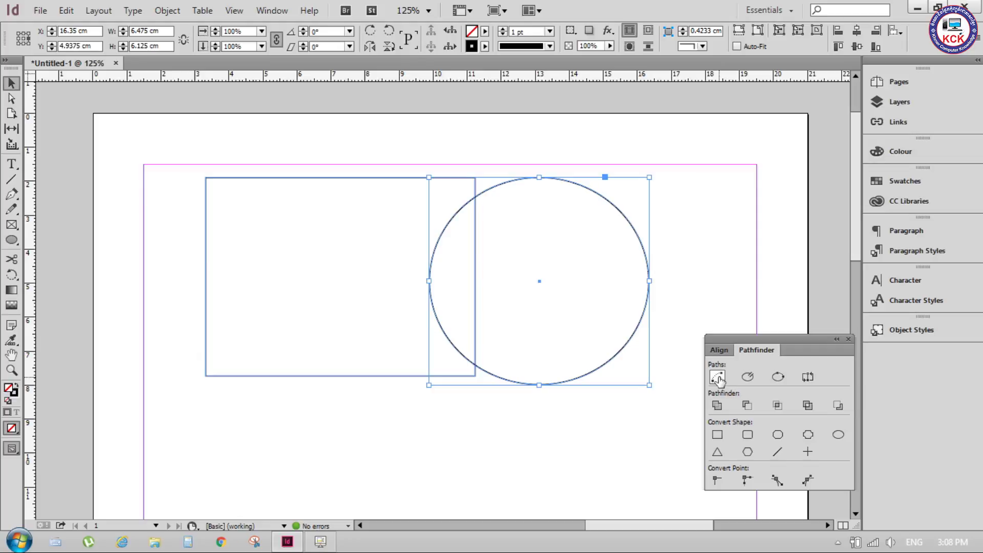
Draw an open, arched curve below the rectangle with the Pen tool.
click(12, 194)
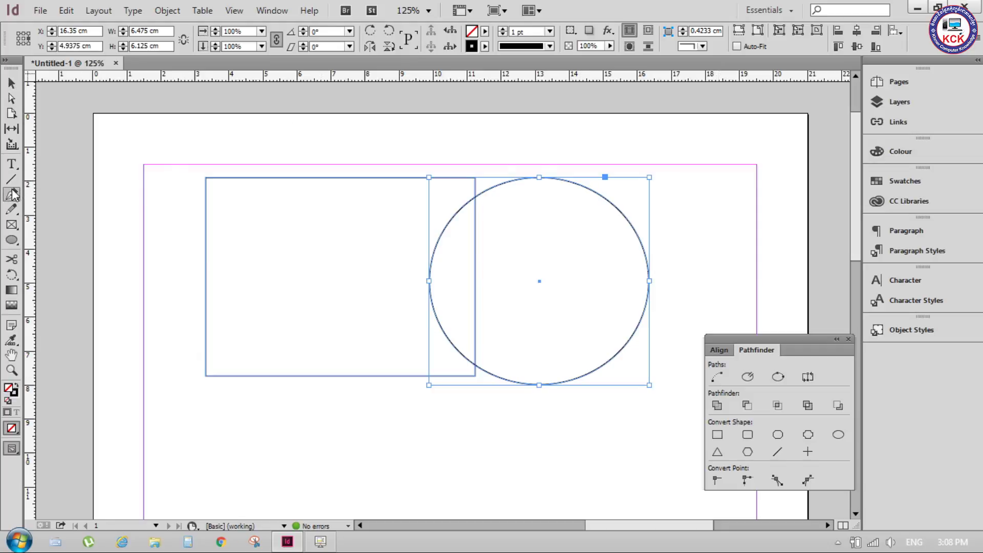
scroll(358, 384, down, 3)
click(345, 426)
drag(313, 418, 226, 330)
drag(409, 292, 523, 368)
drag(450, 401, 450, 423)
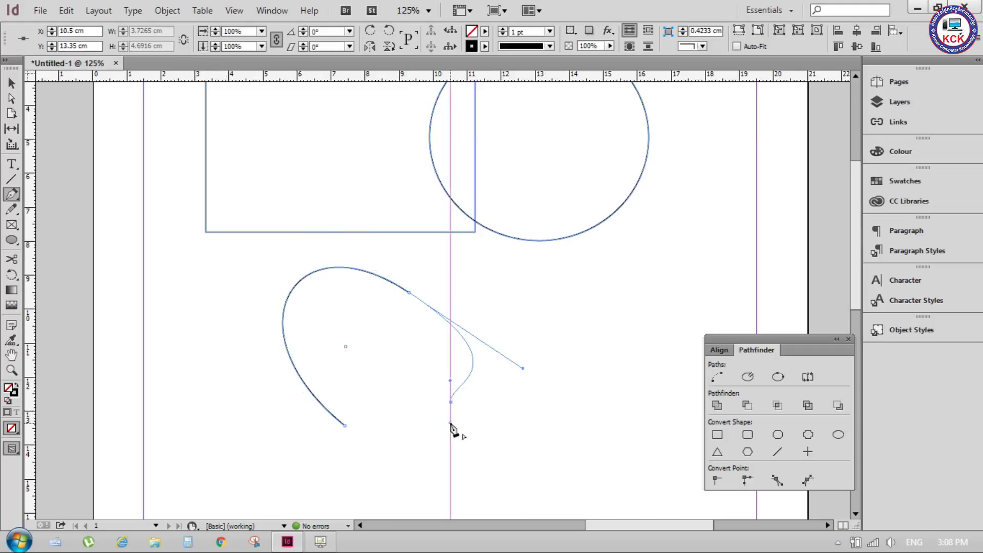
click(12, 83)
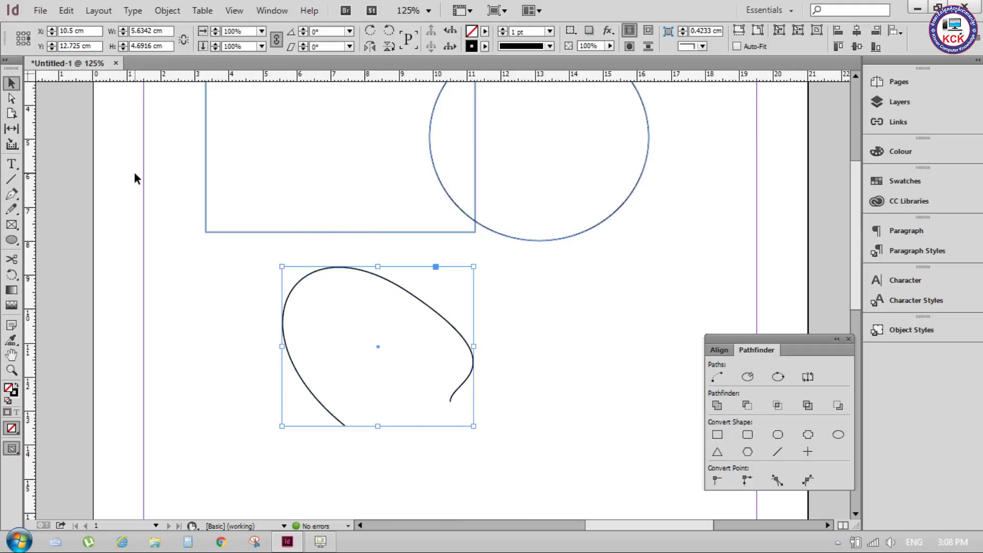
Select the curve, join its ends with Pathfinder Join, then undo the join.
click(492, 364)
click(308, 276)
click(718, 377)
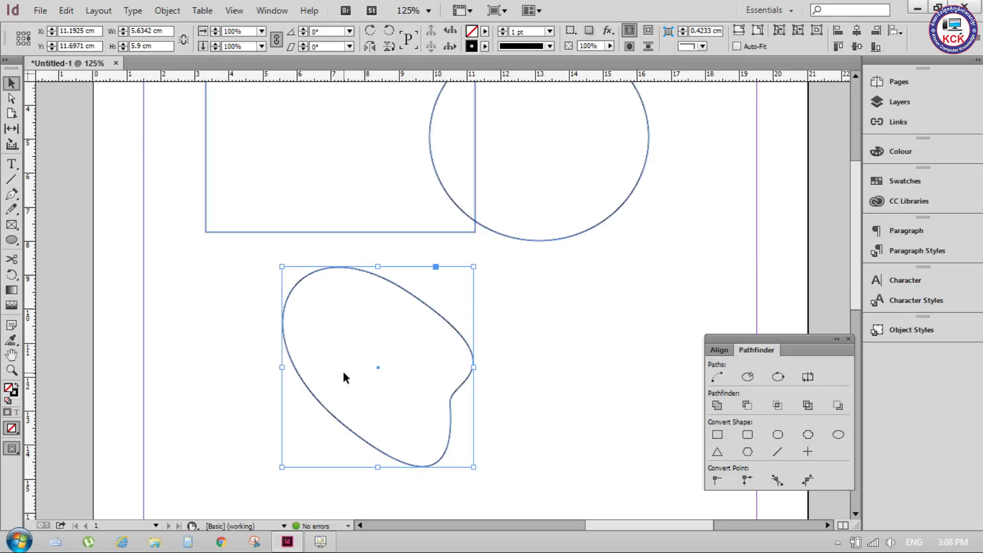
key(ctrl+z)
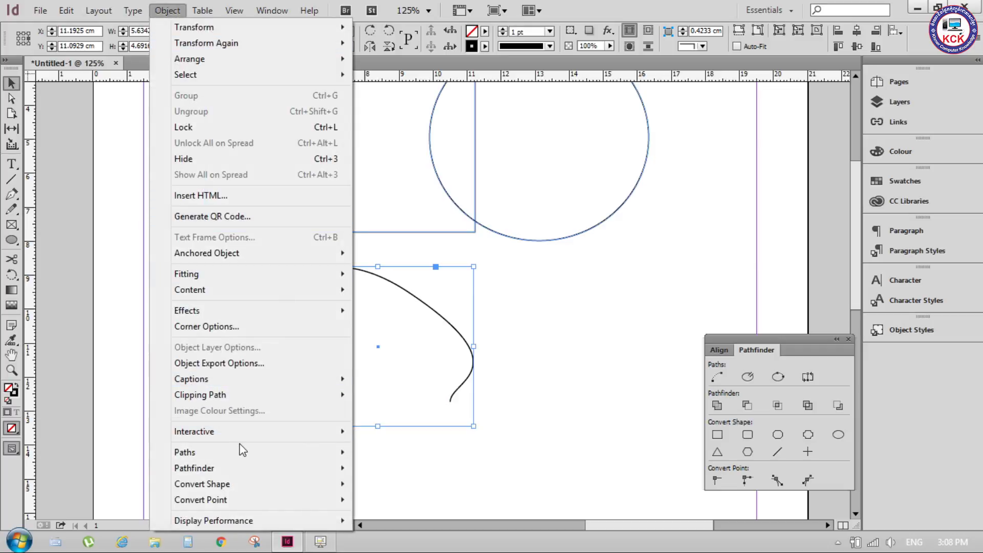
mouse_move(184, 453)
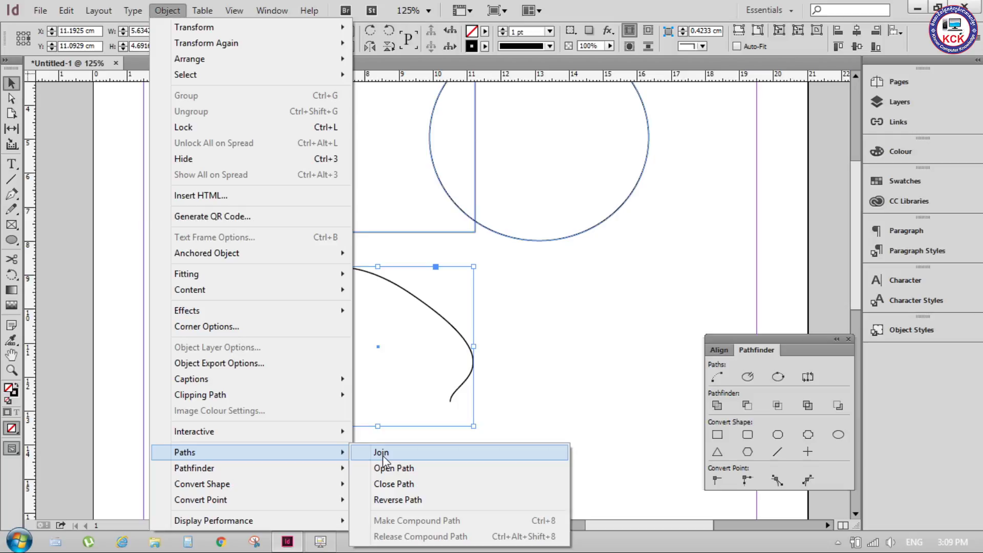
Close the curve into a blob, toggle its path open and closed, and select anchors.
click(383, 454)
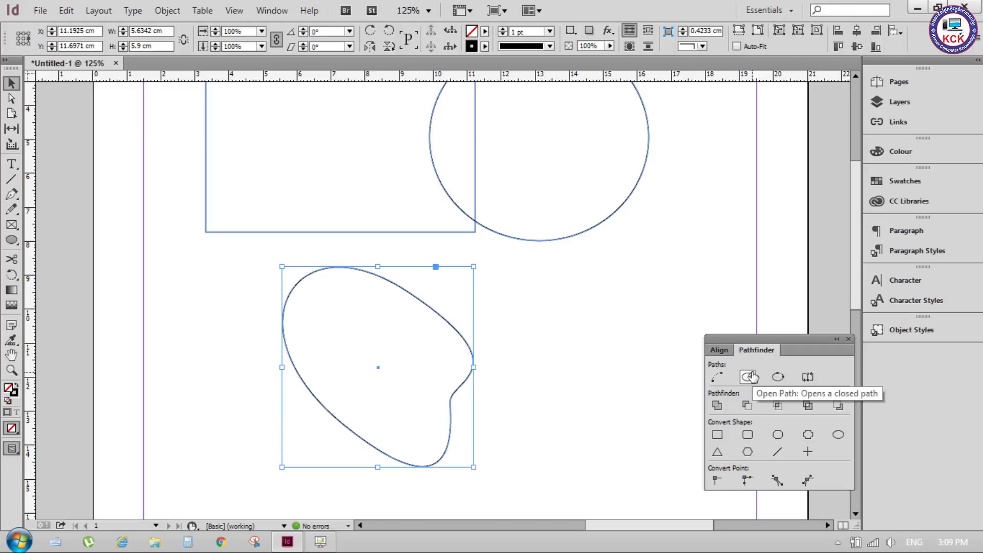
click(750, 377)
click(745, 375)
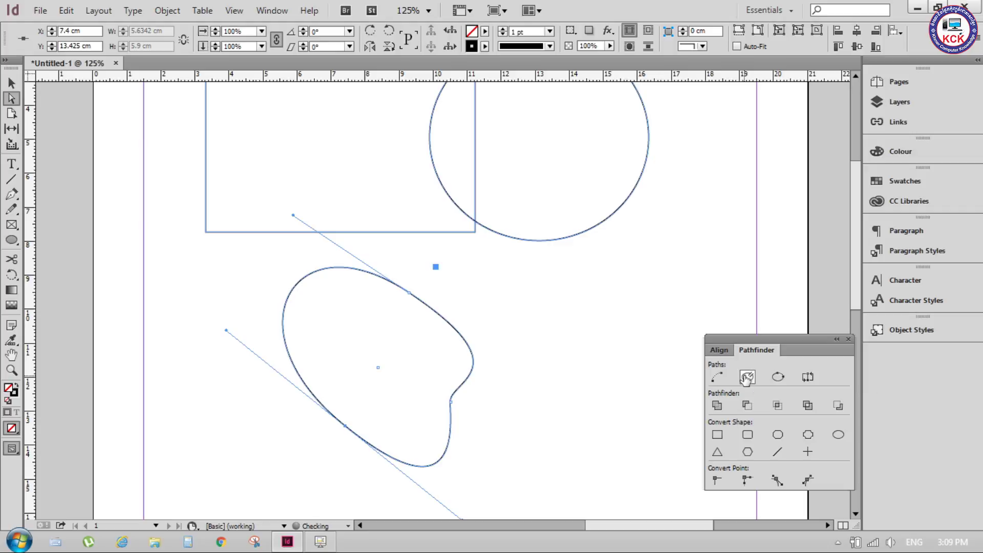
click(753, 379)
click(452, 404)
drag(477, 418, 424, 381)
mouse_move(489, 444)
mouse_down()
mouse_move(281, 431)
mouse_move(494, 479)
mouse_up()
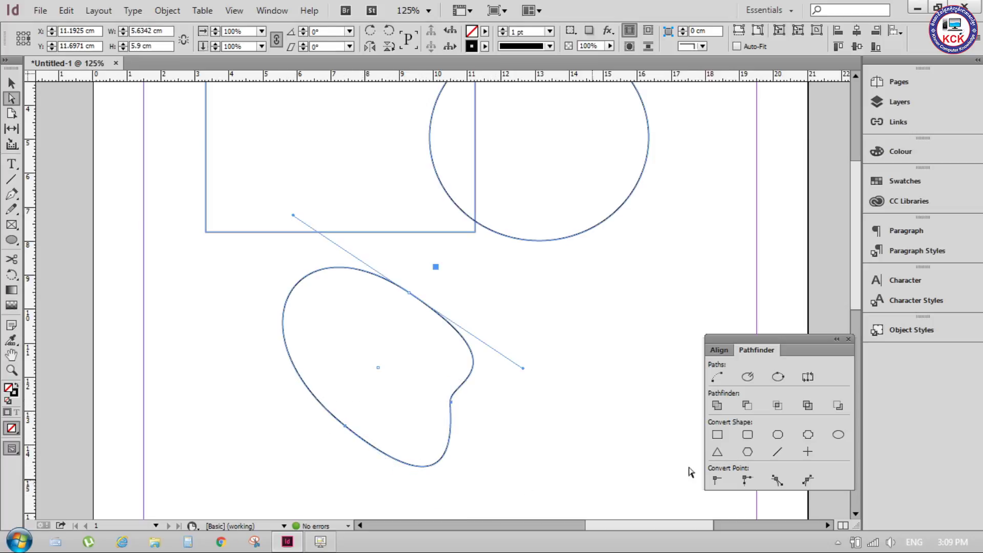
click(749, 378)
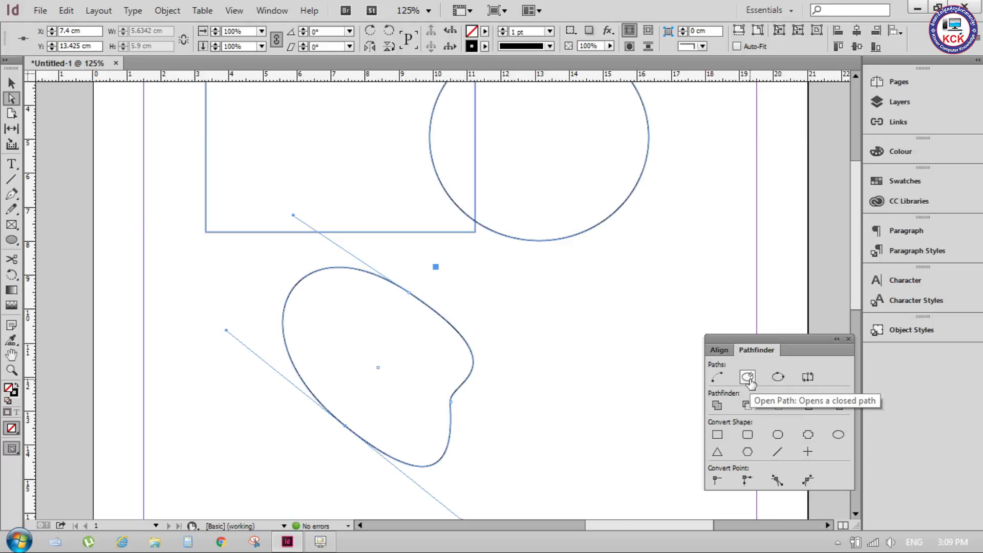
Cut the blob's outline at its lower left with Scissors, delete the piece, and open the remaining path.
click(11, 259)
click(450, 402)
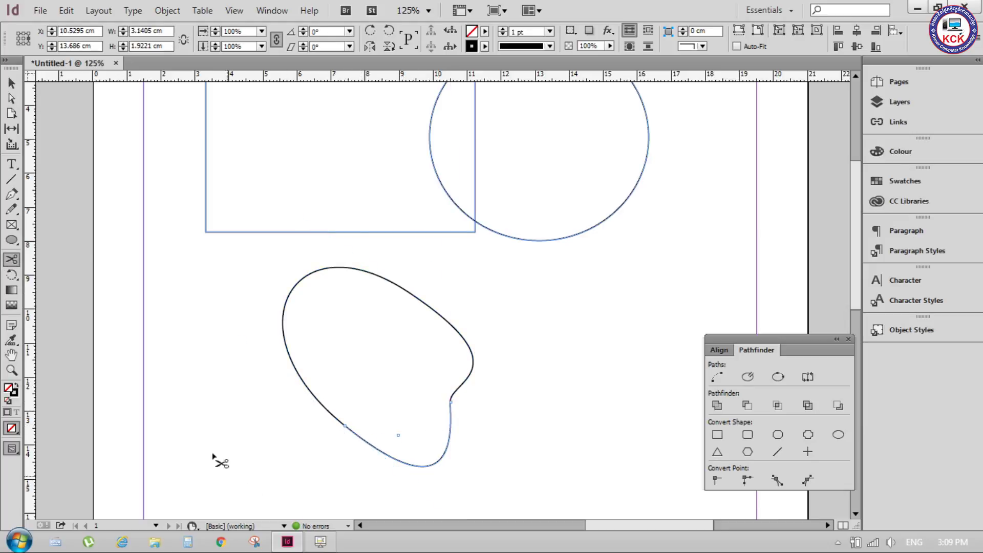
click(11, 83)
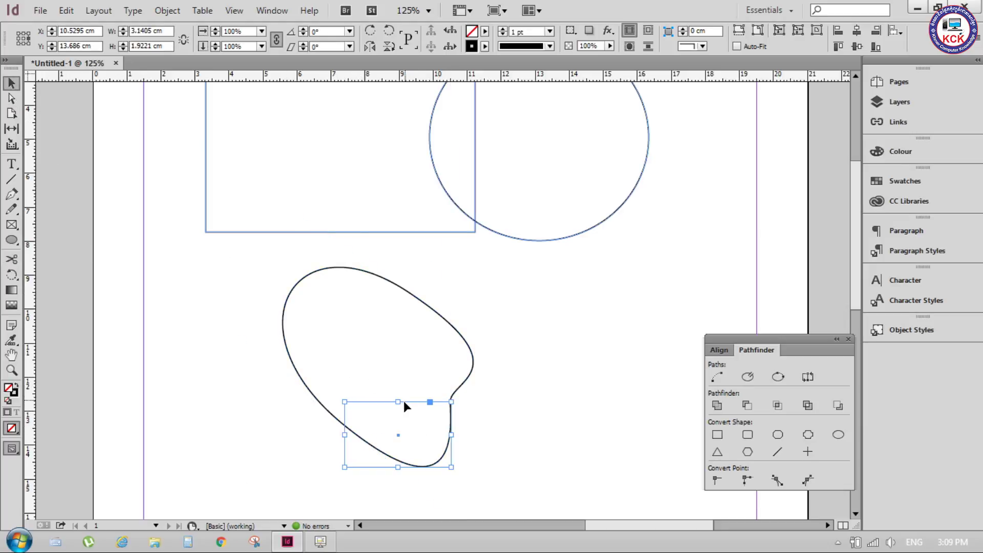
key(Delete)
drag(250, 246, 549, 468)
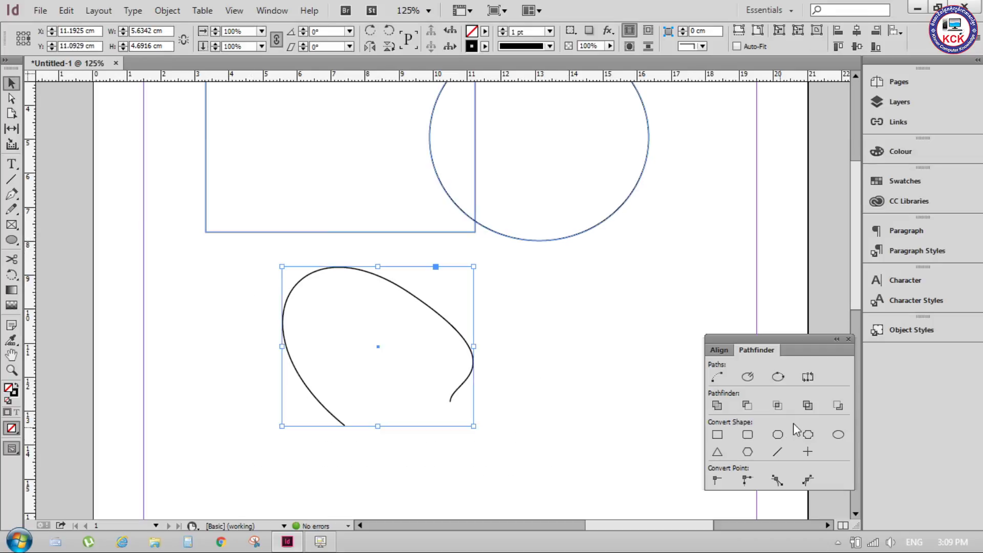
click(747, 377)
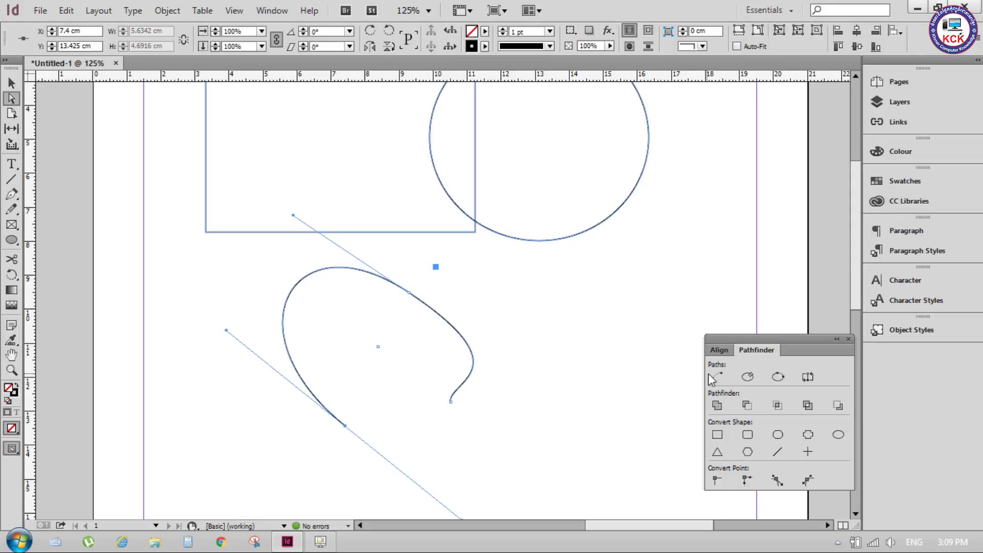
Reselect the curve, join its two open ends, then open the path again.
click(525, 335)
click(395, 291)
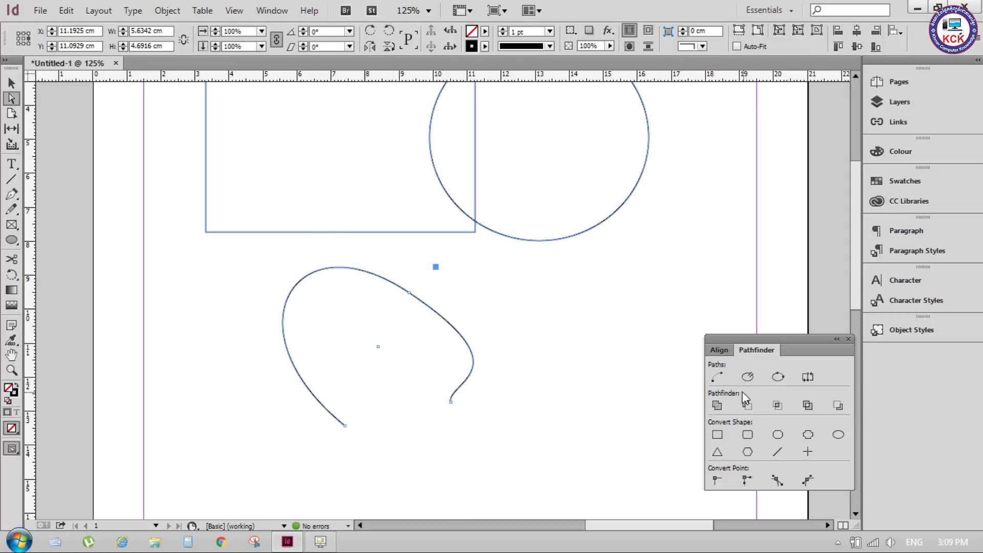
click(717, 376)
click(748, 378)
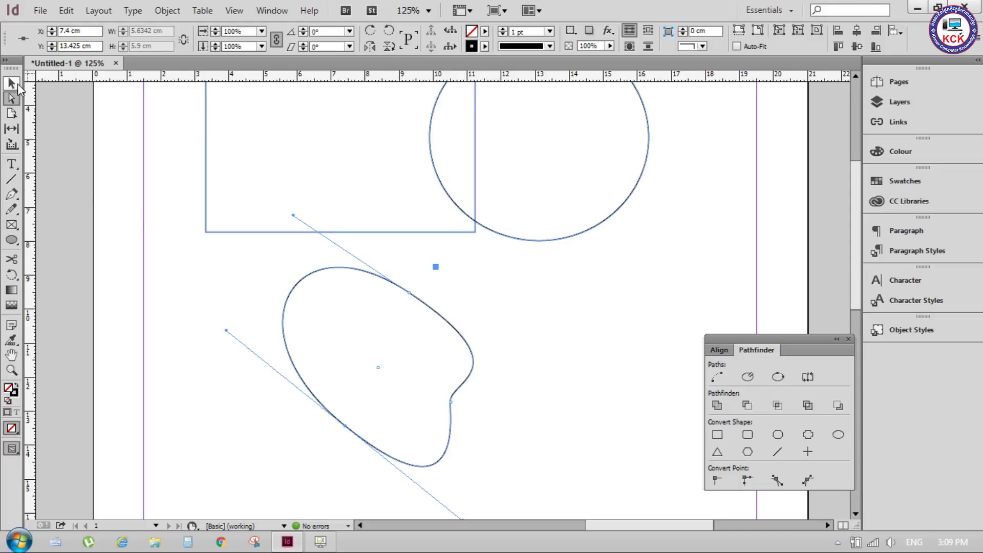
Drag the blob's lower endpoint with Direct Selection, undo the move, and deselect.
click(176, 307)
click(346, 428)
drag(347, 428, 402, 426)
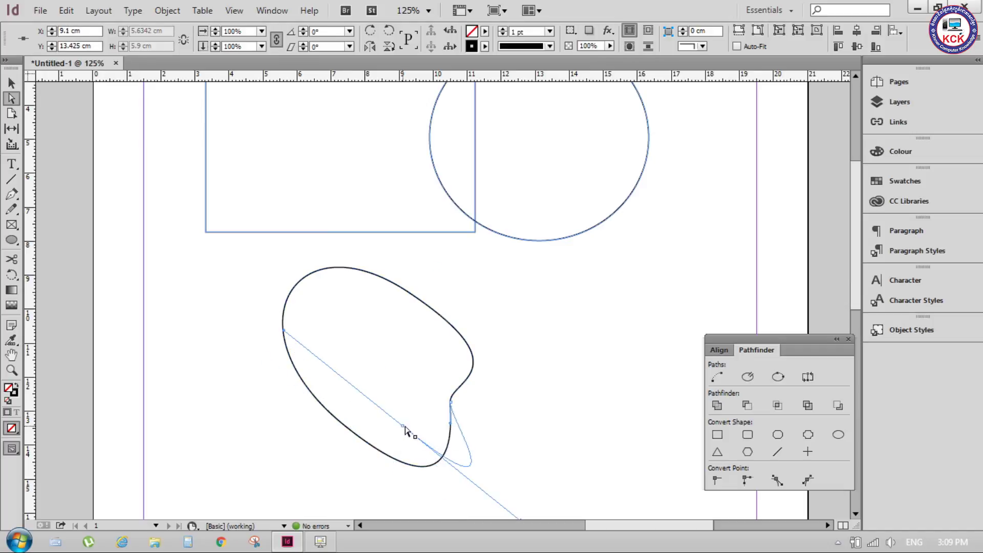
key(ctrl+z)
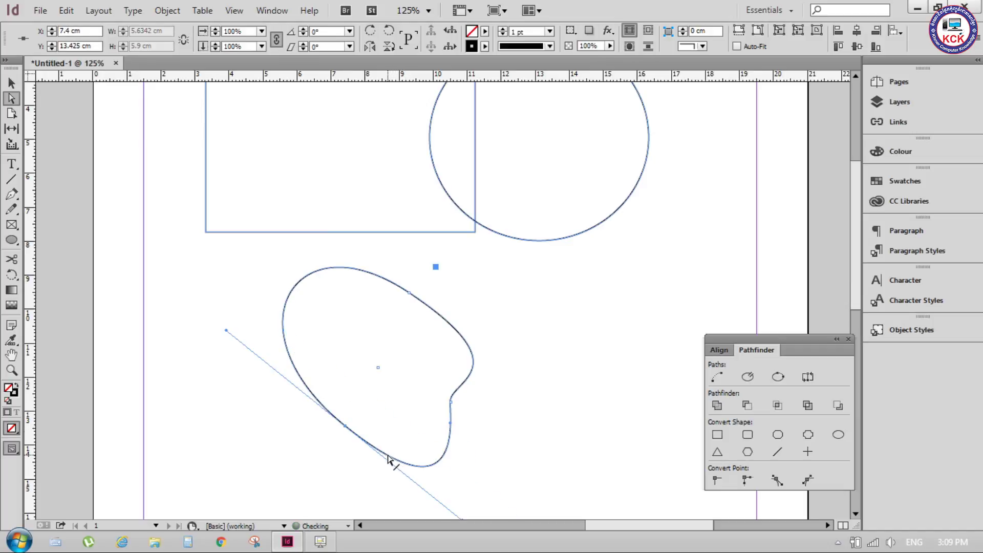
click(11, 83)
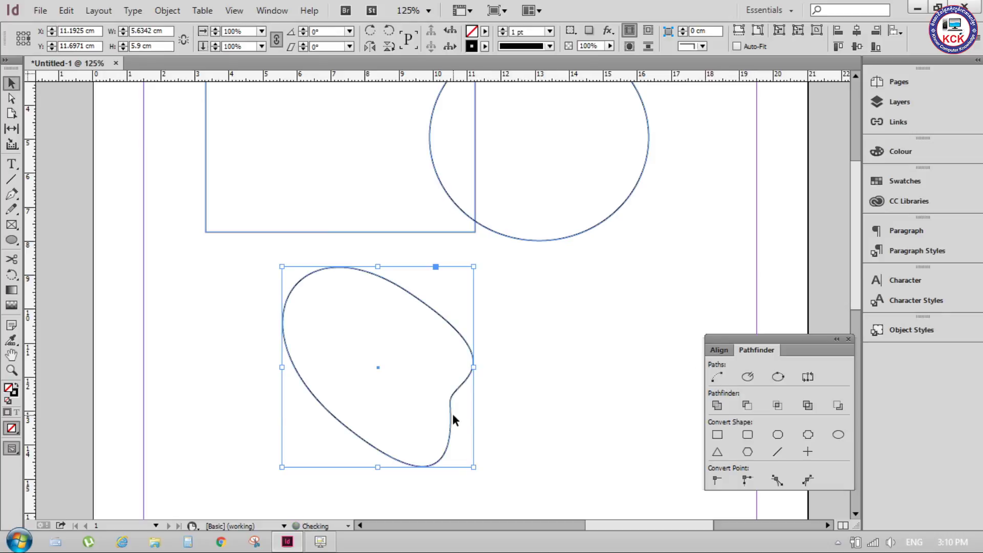
click(493, 365)
Reposition the blob, open its path, and pull the lower curve into a rounder shape.
drag(286, 297, 217, 272)
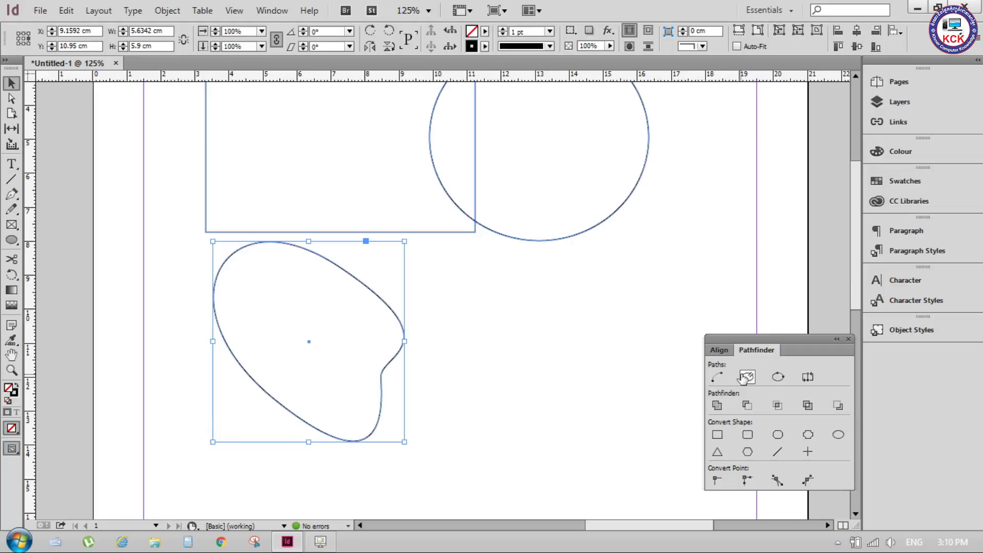
click(11, 98)
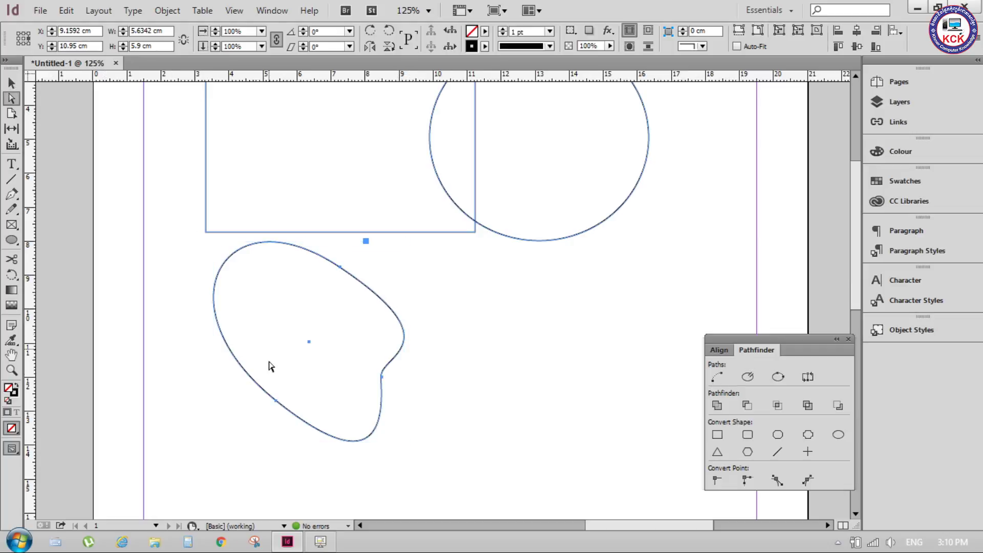
mouse_move(283, 407)
mouse_down()
mouse_move(312, 436)
mouse_move(454, 408)
mouse_move(360, 450)
mouse_up()
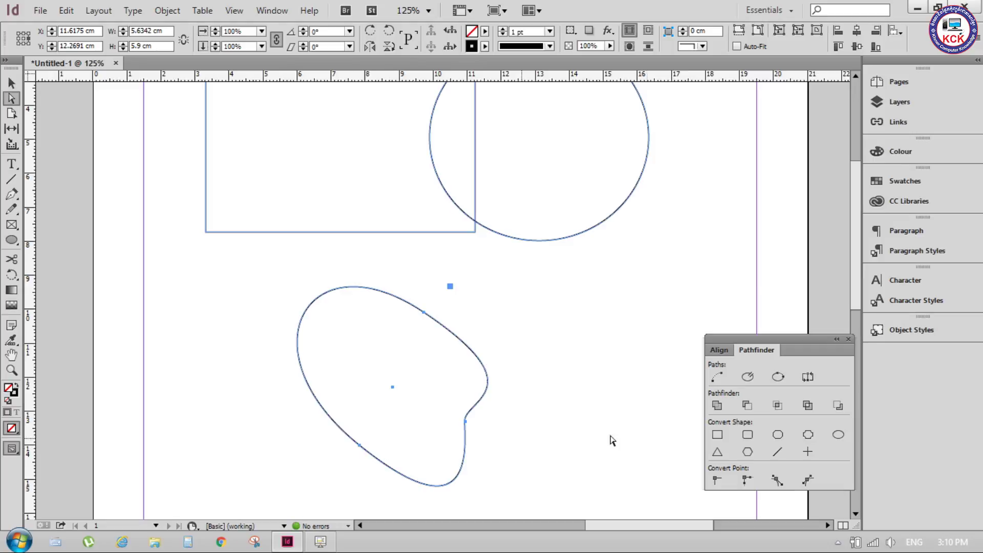
click(747, 377)
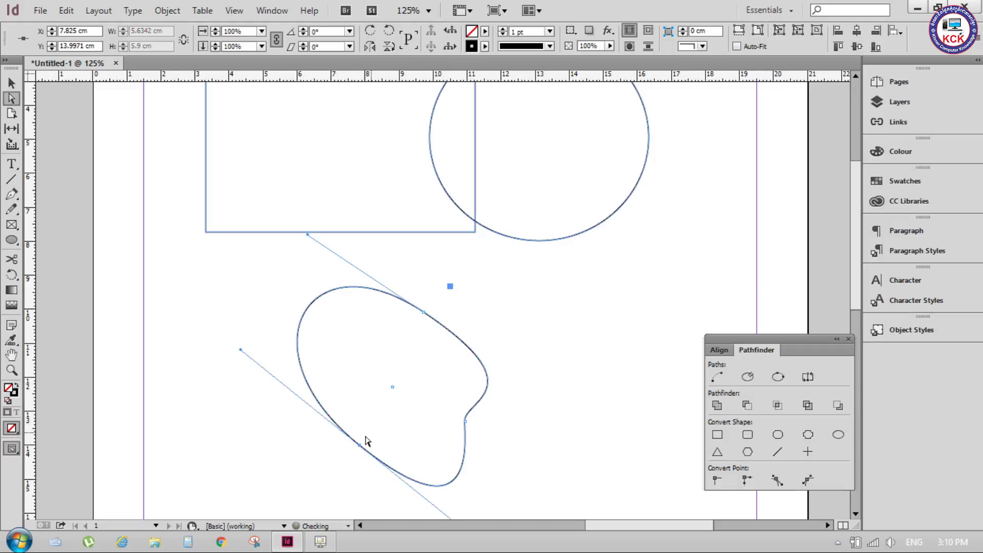
drag(360, 449, 408, 427)
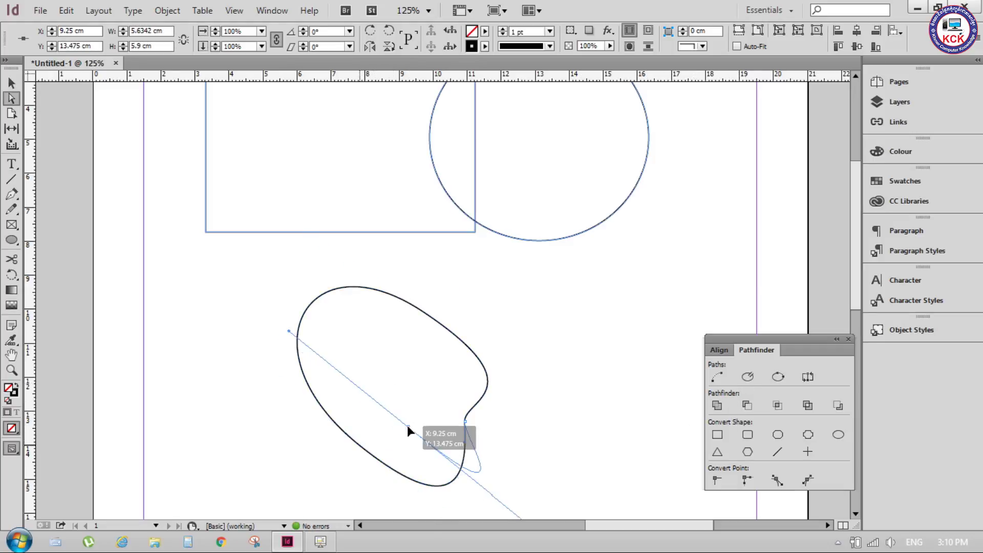
drag(469, 423, 521, 450)
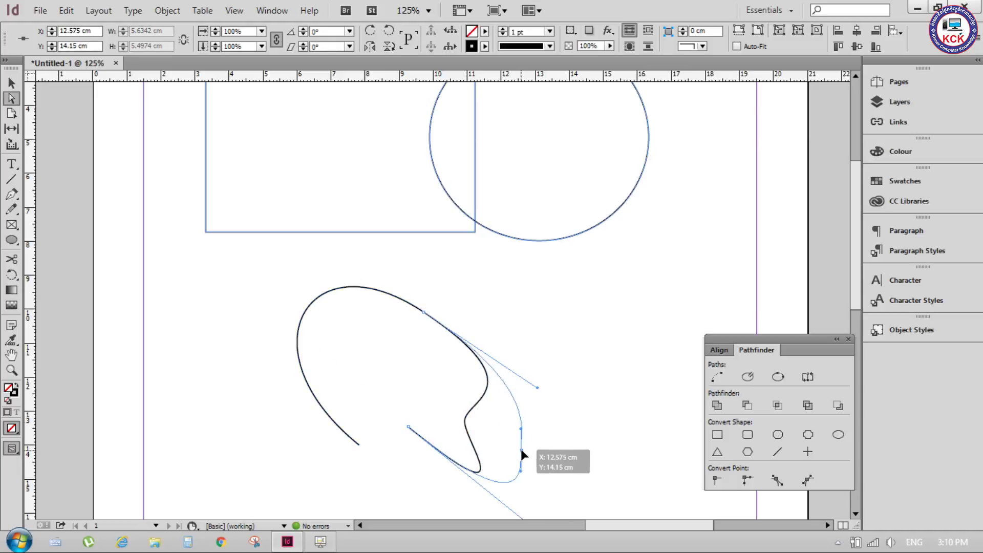
Reshape the upper arc, moving the top anchor right to widen the curve.
drag(424, 313, 444, 338)
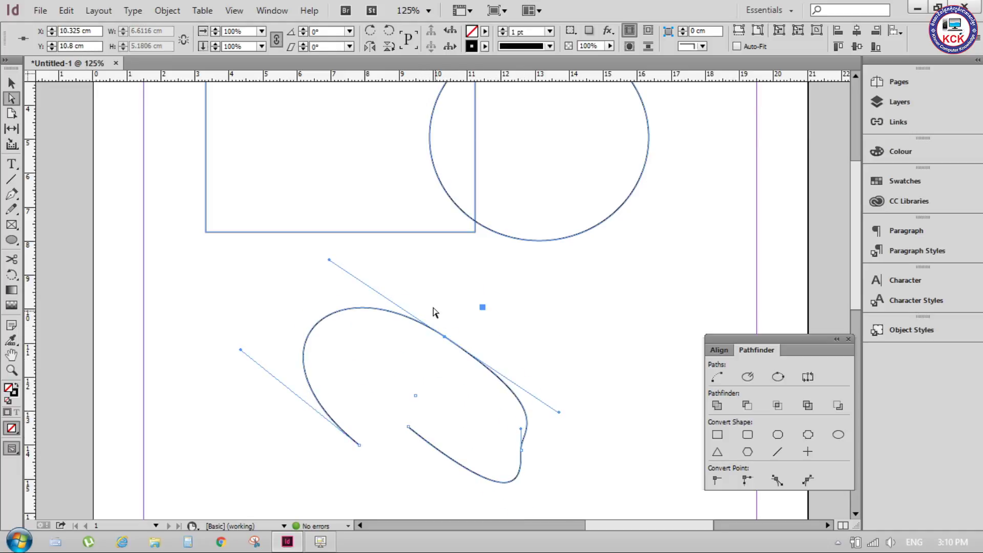
click(747, 377)
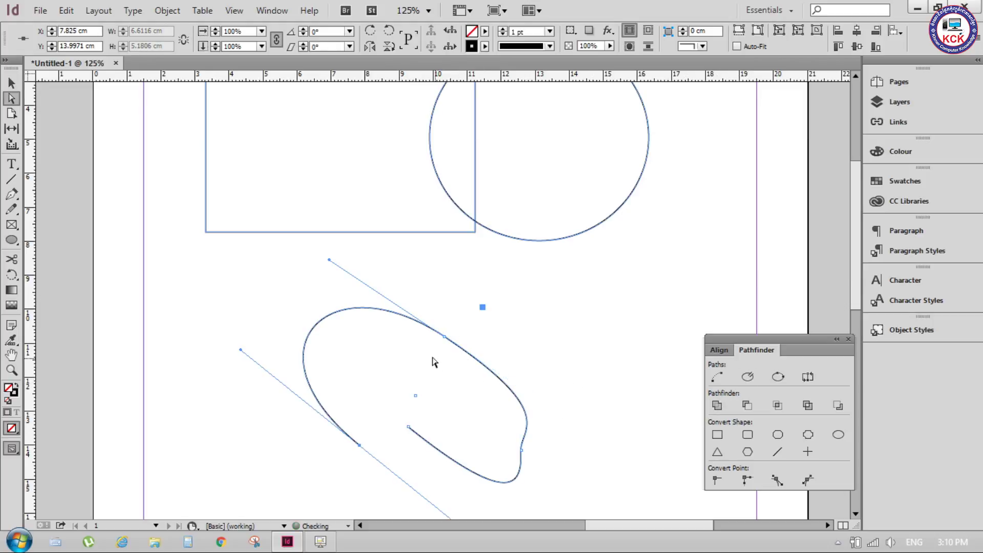
drag(448, 339, 451, 324)
click(449, 326)
click(449, 327)
drag(433, 292, 465, 356)
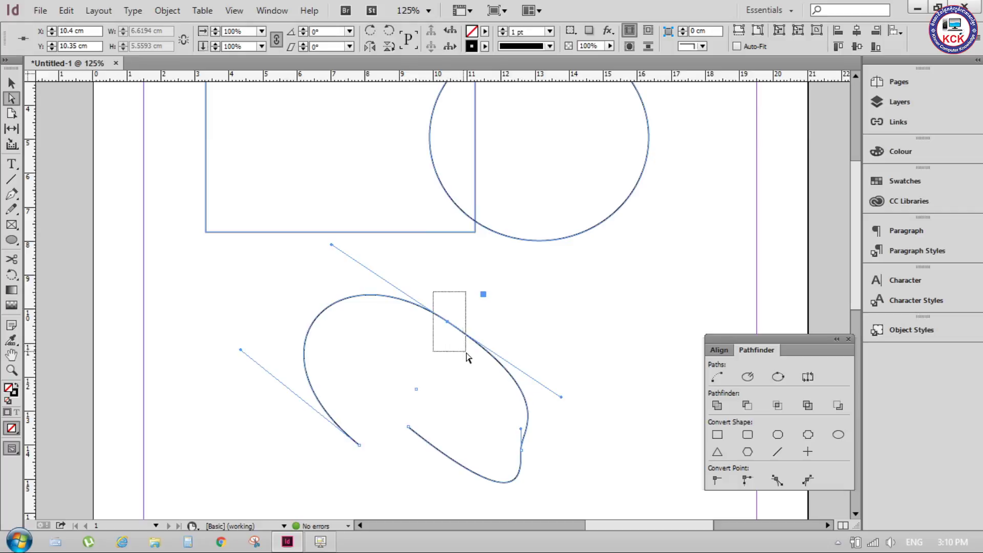
click(748, 378)
drag(448, 323, 488, 328)
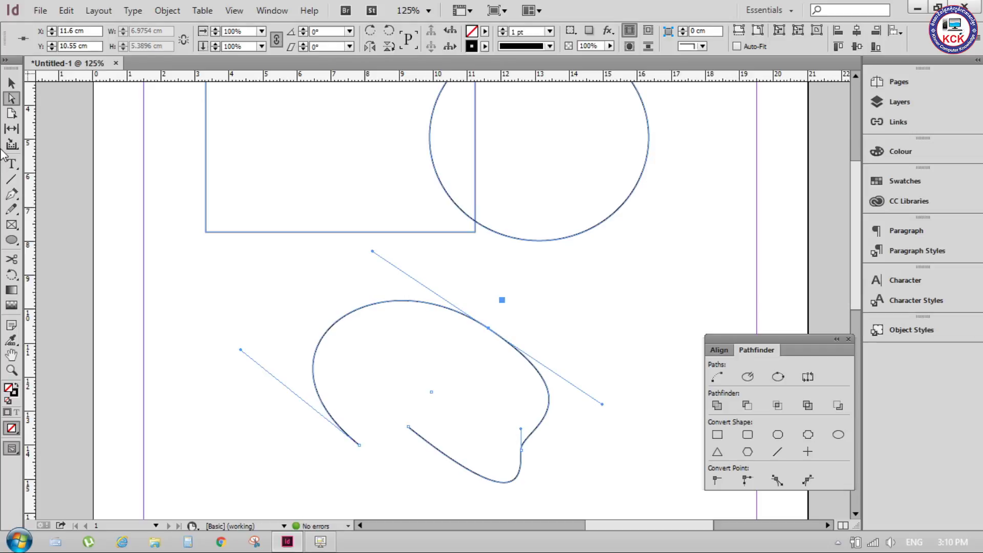
Cut the curve at its top point with Scissors and shift the right piece slightly down.
click(12, 259)
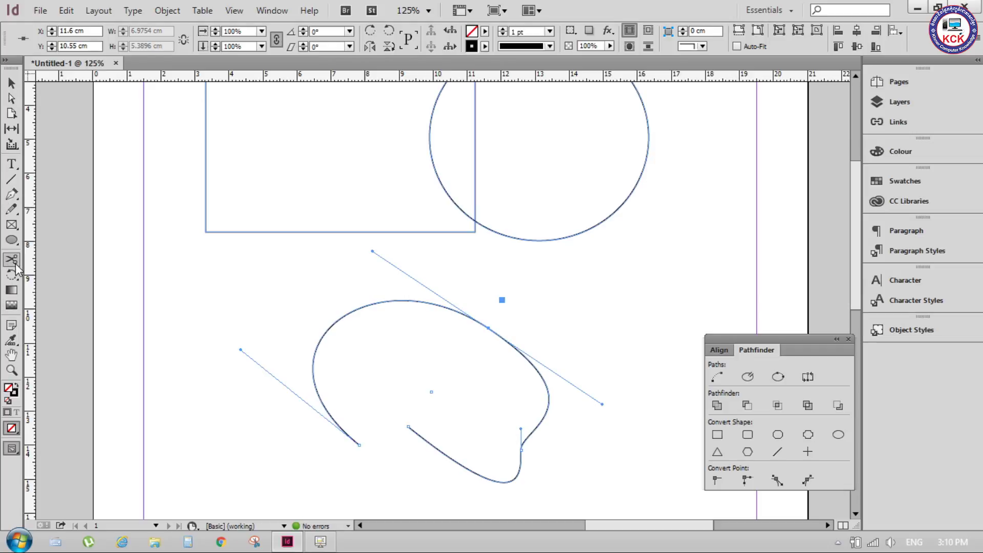
click(488, 328)
click(12, 83)
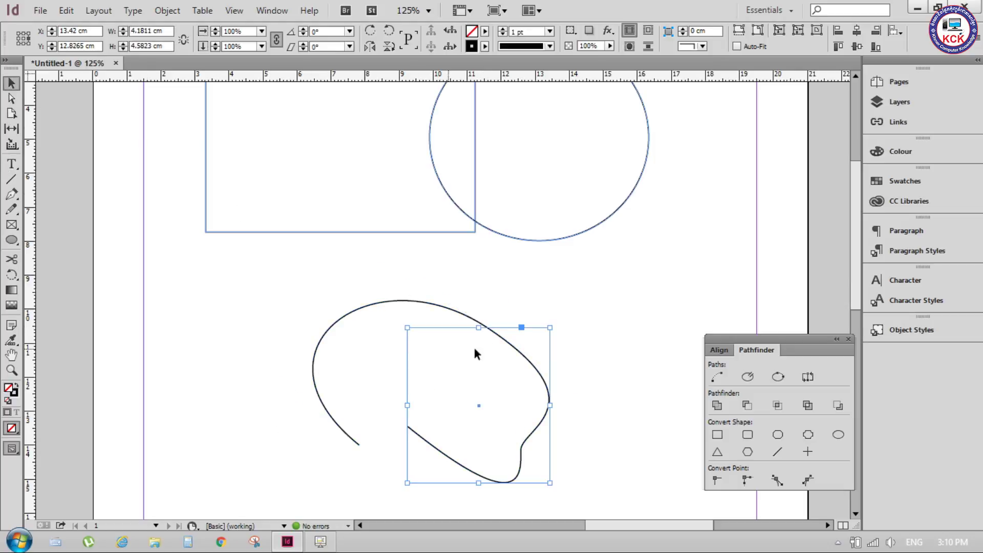
drag(516, 352, 520, 392)
click(563, 391)
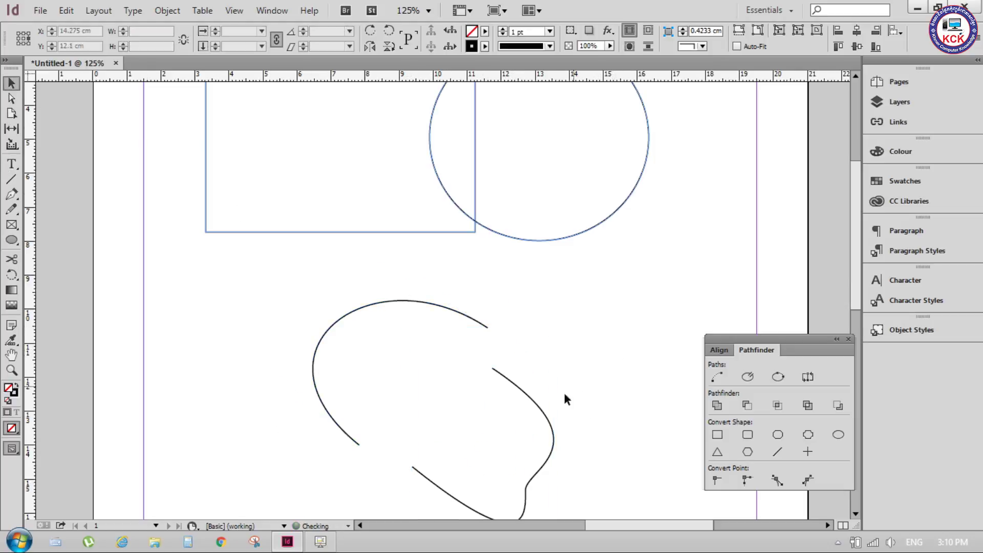
Try joining the top and lower-left gaps with Pathfinder Join, then undo.
drag(465, 286, 540, 404)
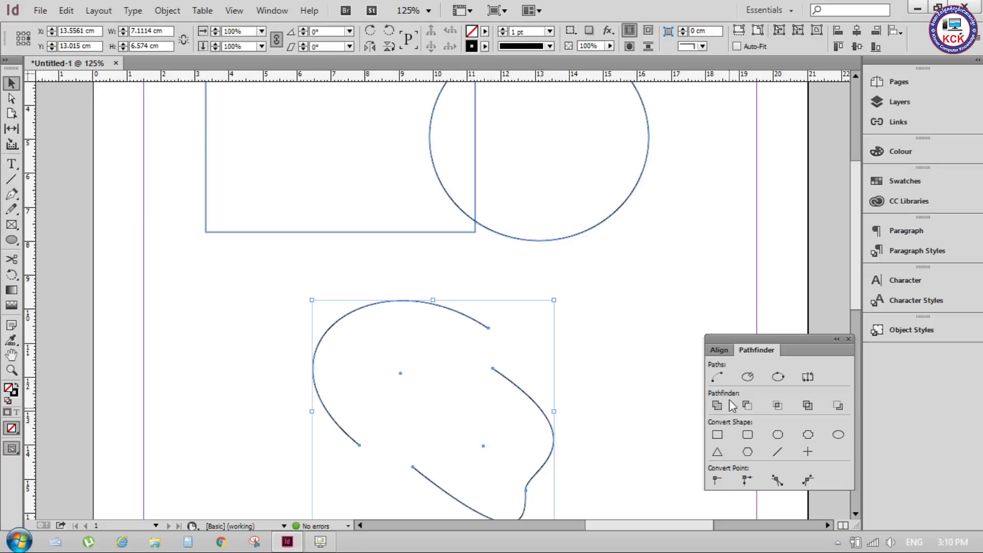
click(717, 377)
drag(278, 410, 429, 484)
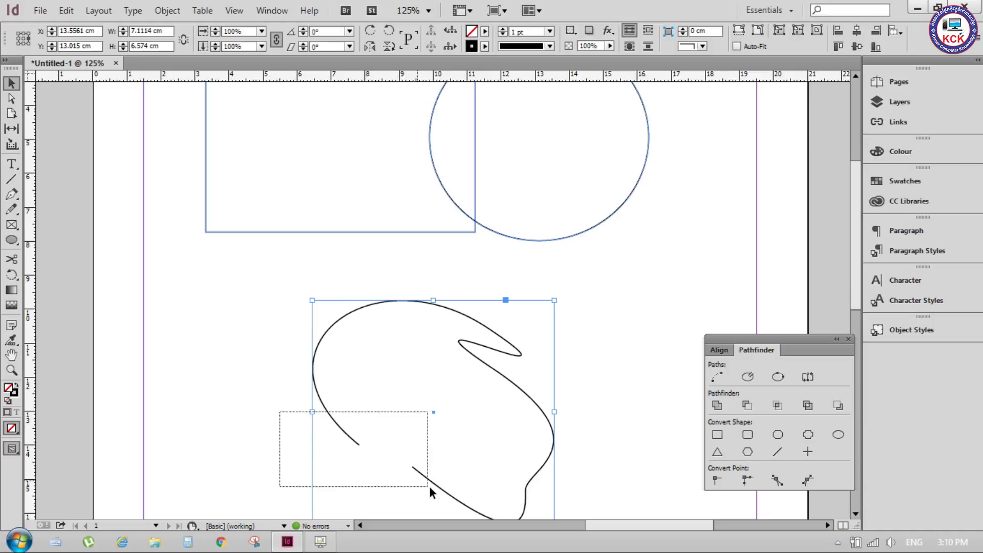
click(721, 379)
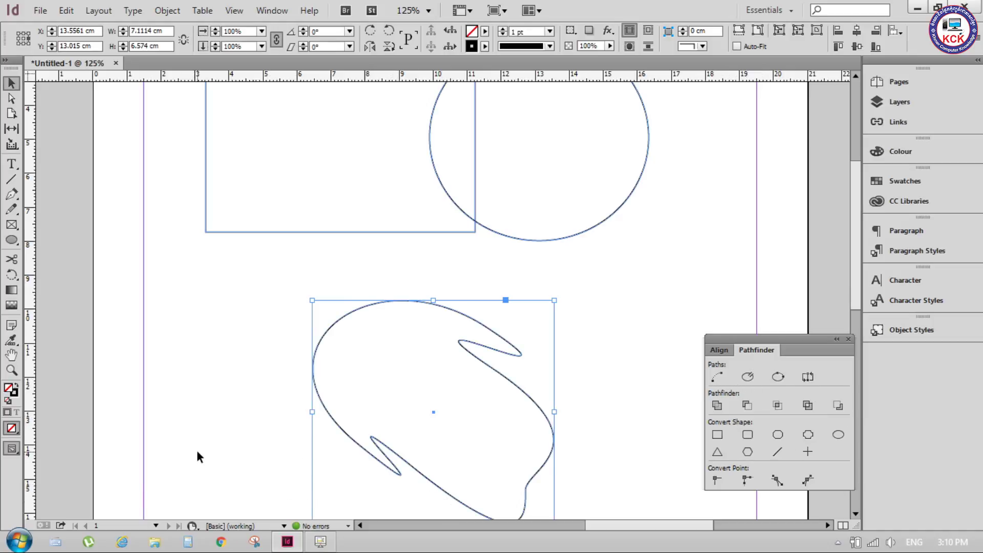
key(ctrl+z)
key(ctrl+z)
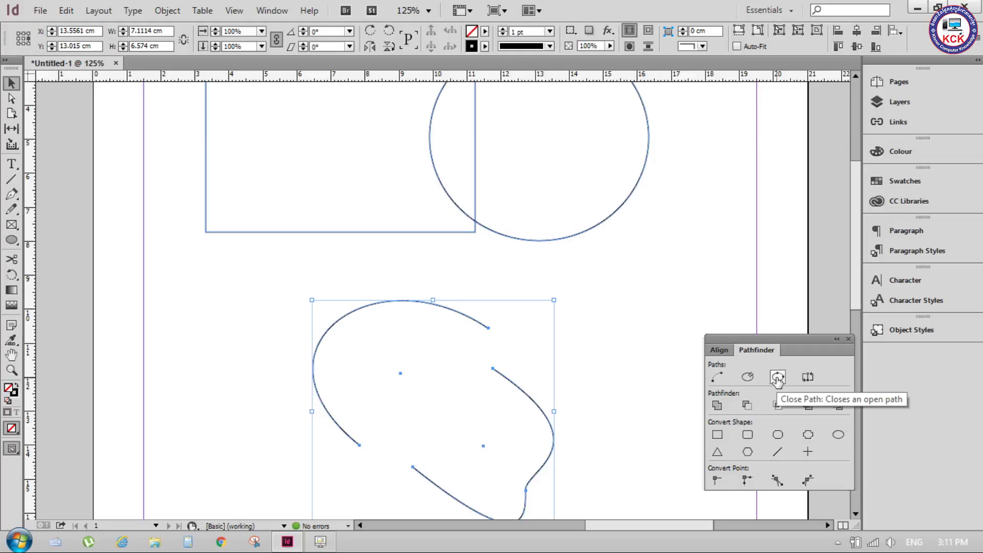
Close each open piece into its own loop and move the loops up apart.
click(777, 379)
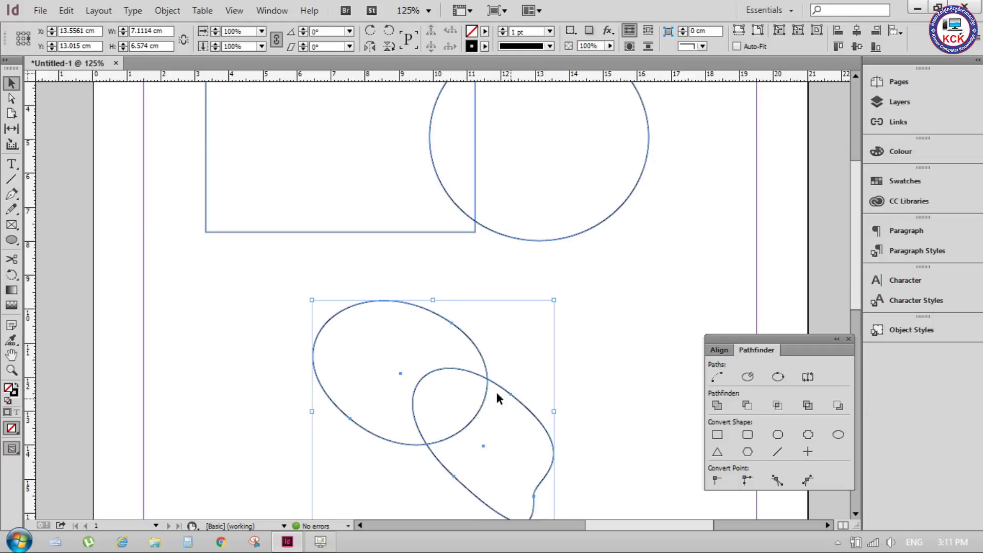
click(119, 307)
drag(329, 312, 233, 283)
drag(465, 372, 544, 292)
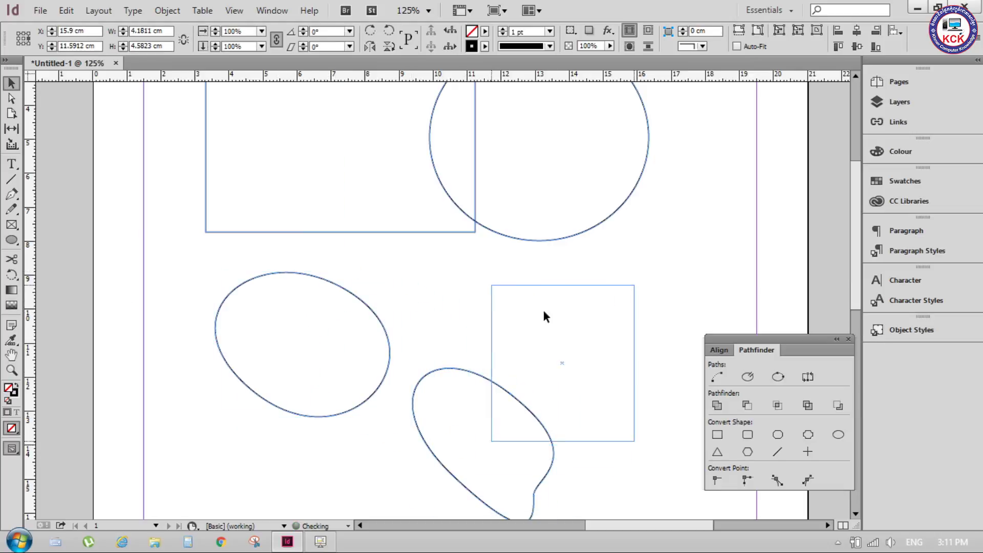
Reshape the blob into a swirl, reverse its path, and move it down and left.
click(746, 377)
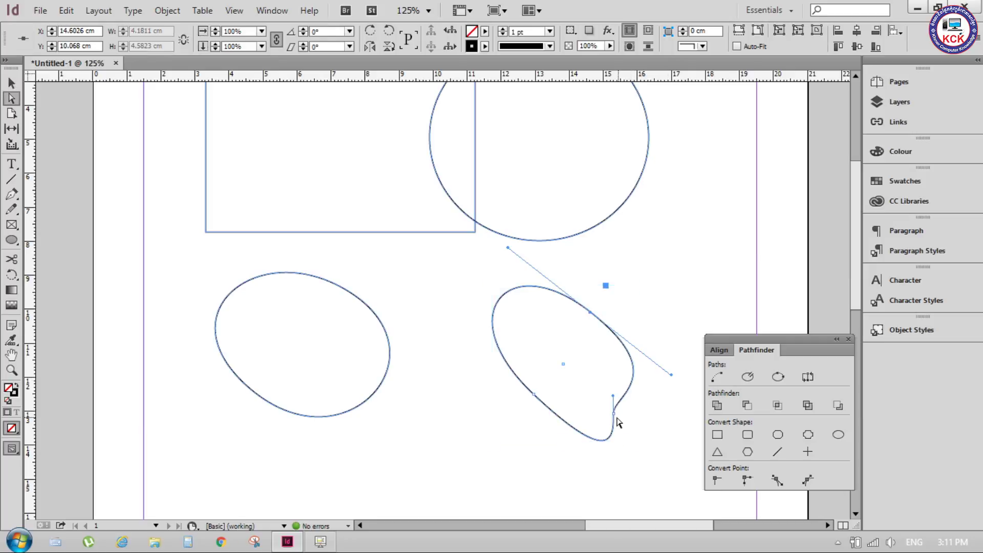
mouse_move(615, 413)
mouse_down()
mouse_move(671, 397)
mouse_move(547, 453)
mouse_up()
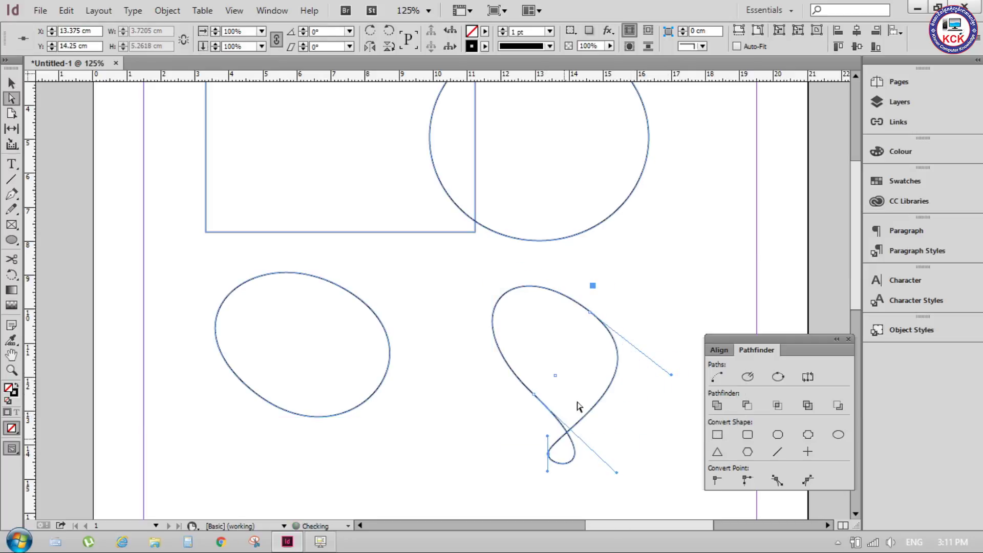
drag(592, 317, 652, 264)
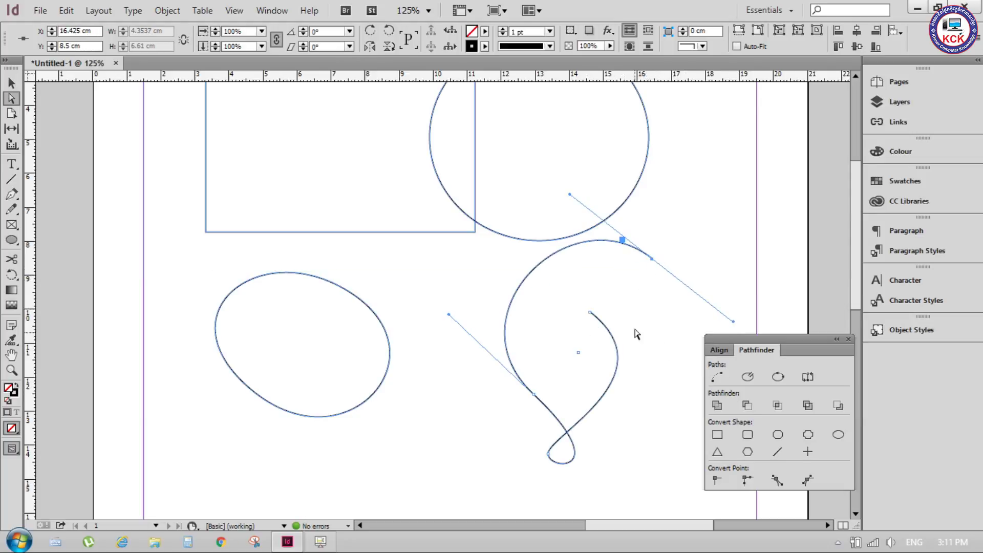
click(778, 378)
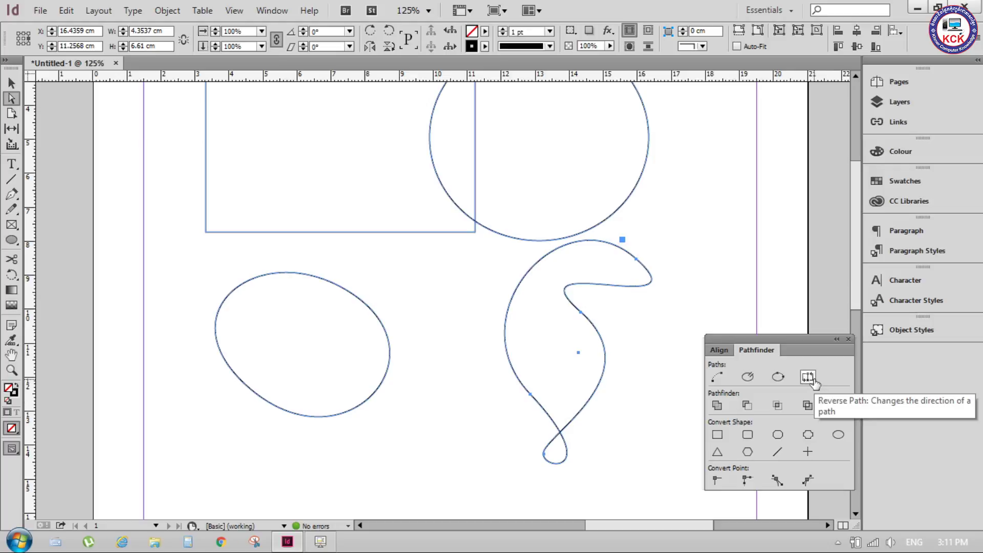
click(813, 380)
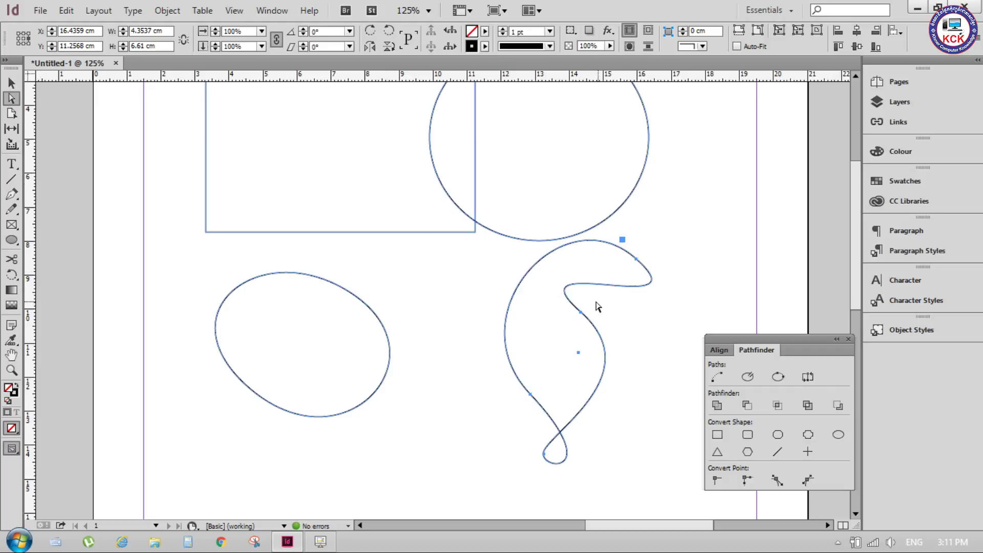
drag(577, 286, 510, 332)
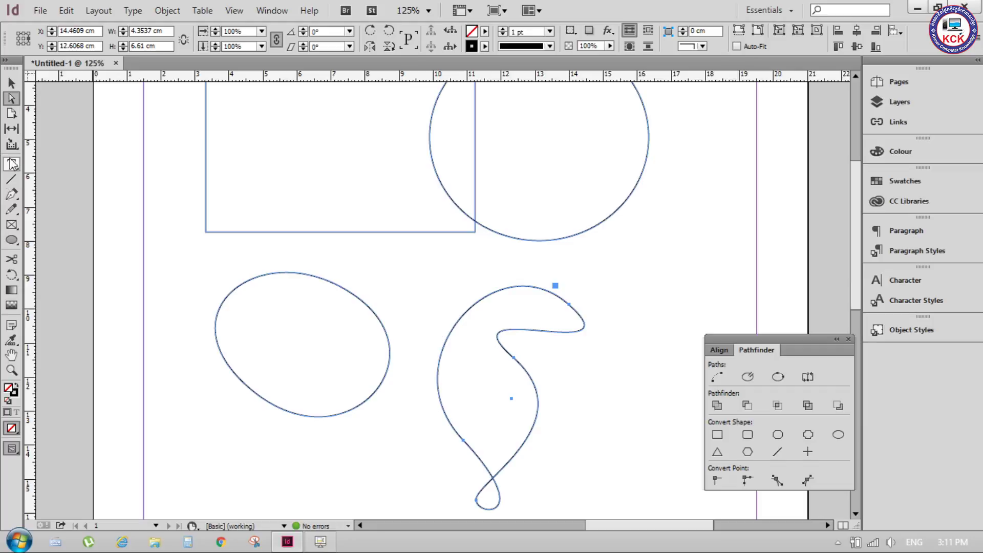
Cut the swirl open with Scissors, pulling one end right and the other up-left.
click(11, 259)
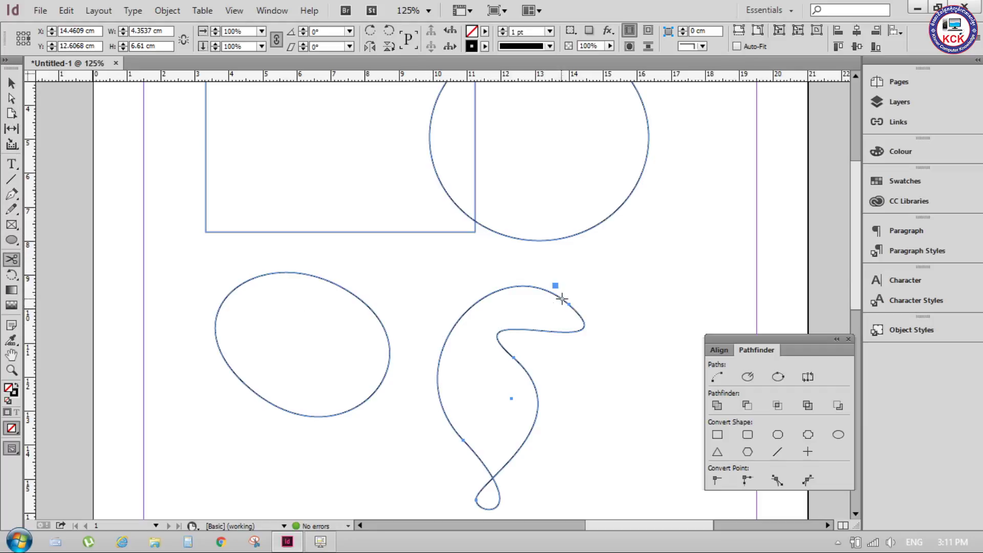
click(568, 304)
click(11, 98)
drag(570, 305, 709, 272)
drag(570, 305, 469, 263)
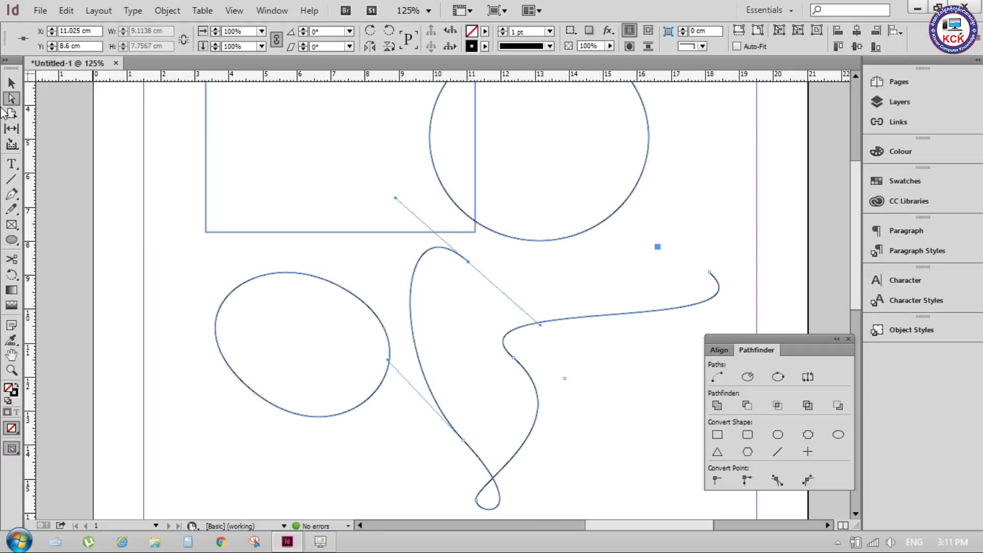
Select the reshaped open curve and show its stroke style list.
click(11, 82)
click(542, 373)
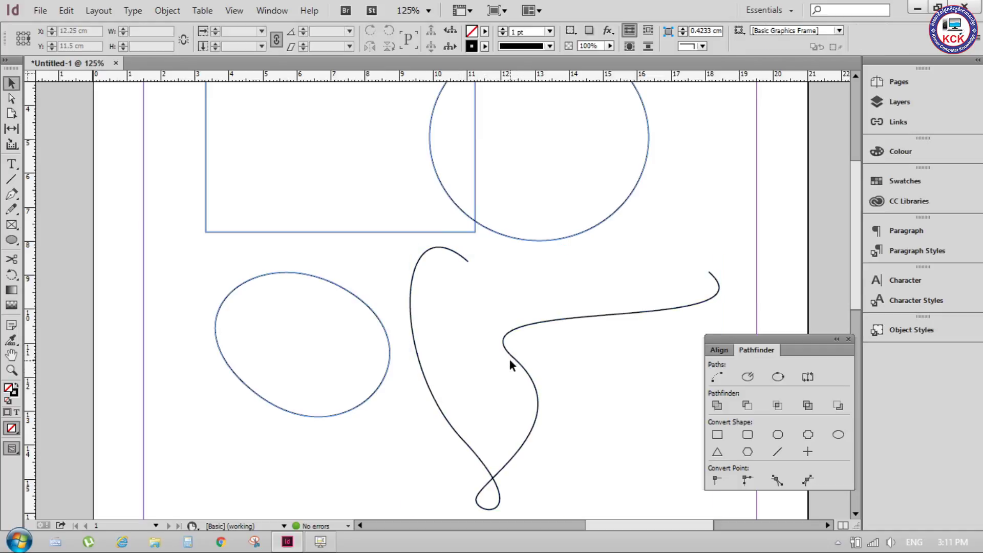
click(513, 358)
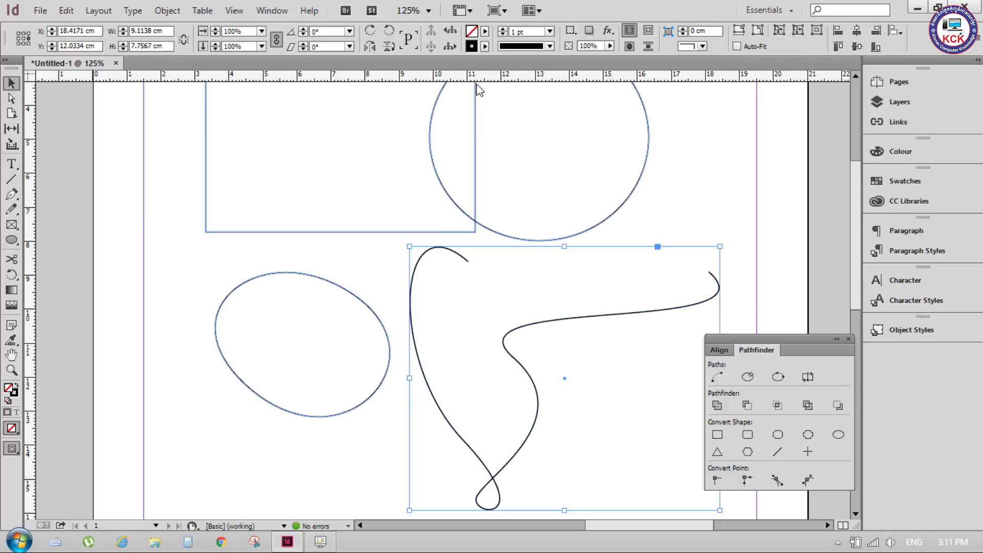
click(549, 46)
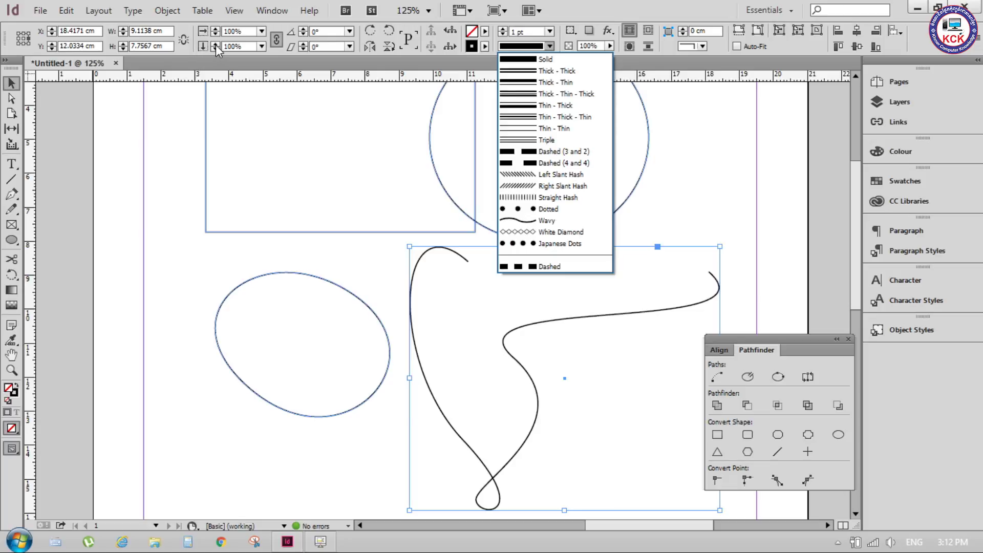
Keep the curve's stroke weight at 1 pt, reopen the stroke styles, then open the Window menu.
click(600, 2)
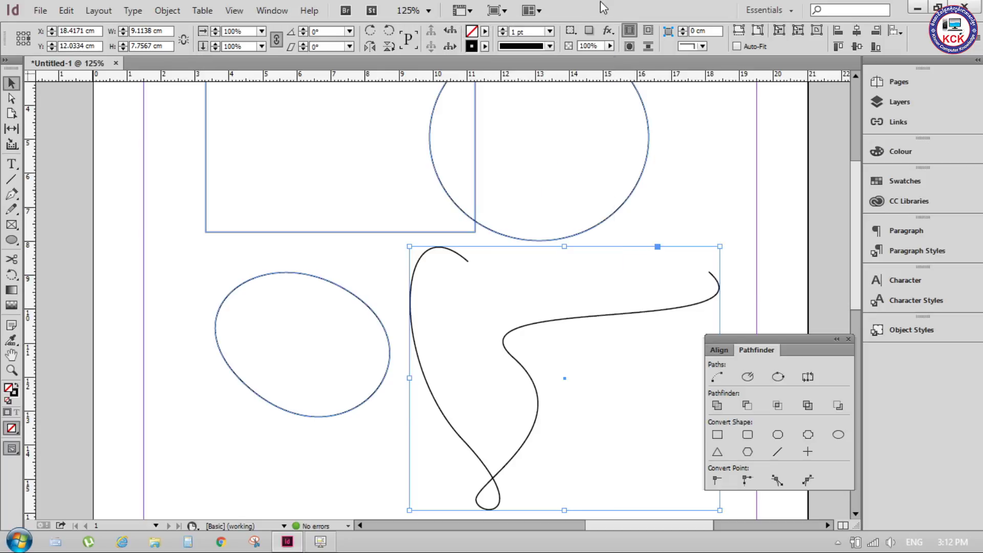
click(550, 32)
click(550, 33)
click(550, 46)
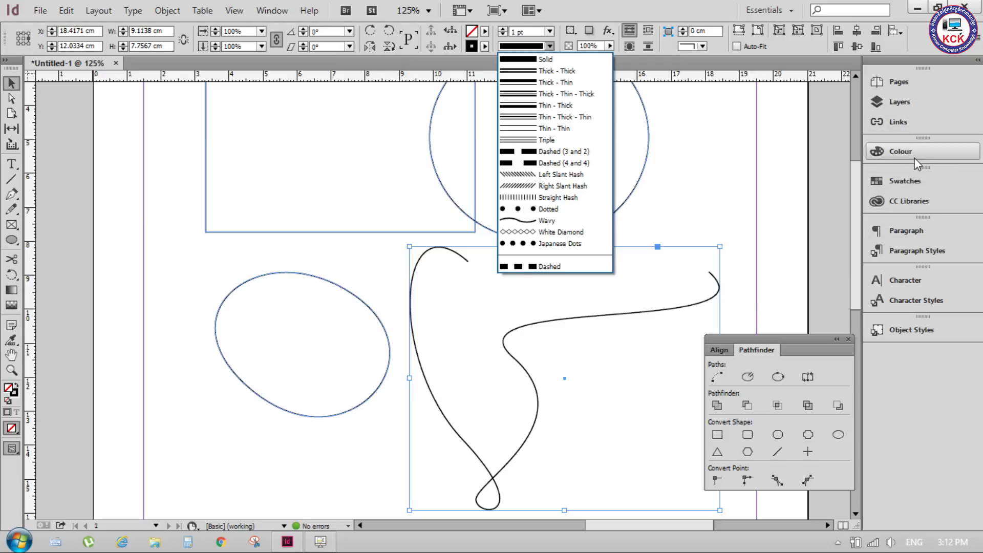
click(285, 12)
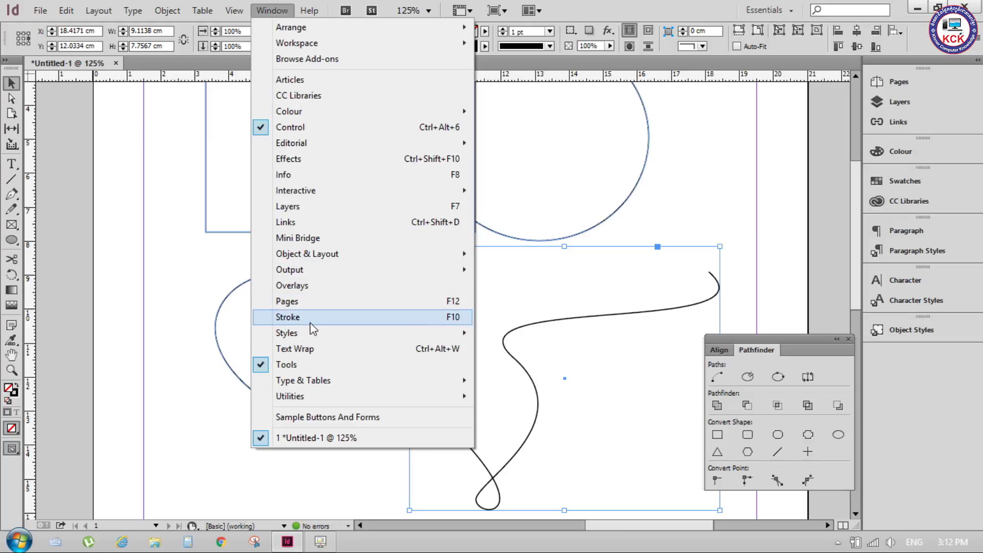
Show the Stroke panel, add a Start arrowhead, and flip it with Reverse Path.
click(310, 323)
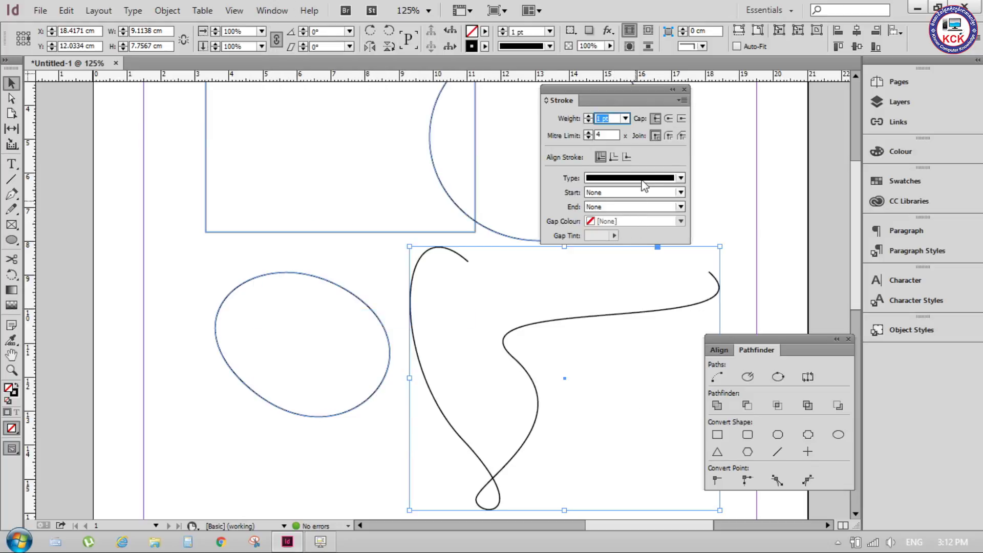
drag(649, 90, 715, 85)
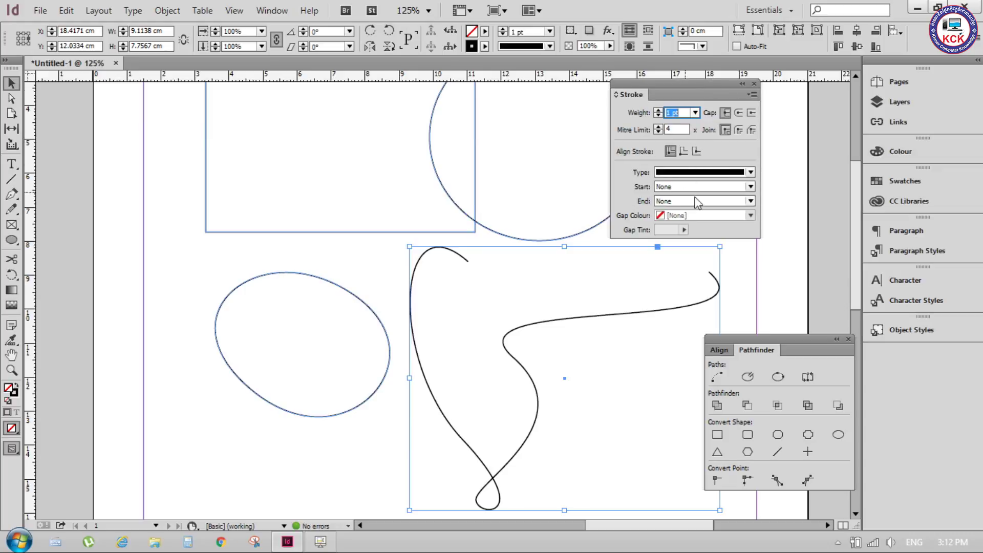
click(750, 187)
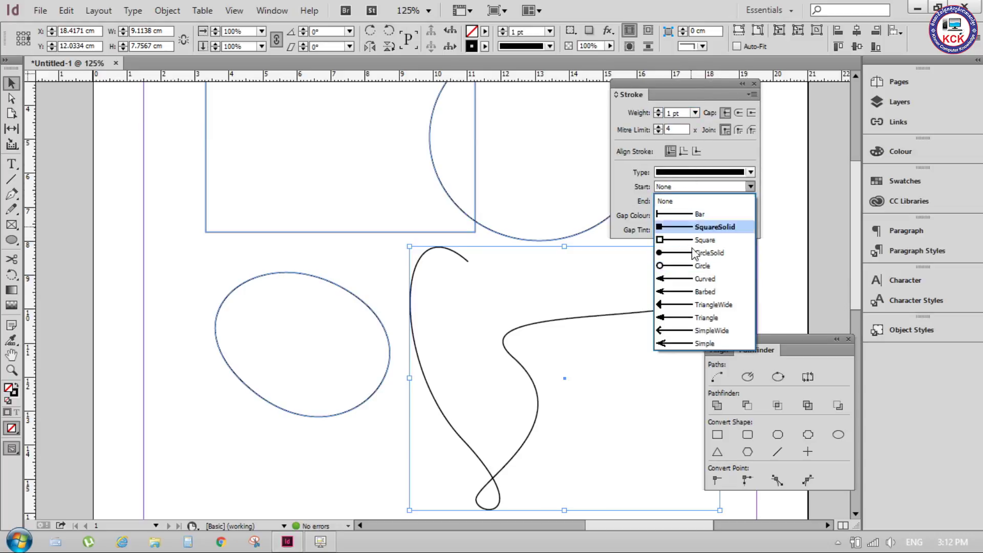
click(676, 279)
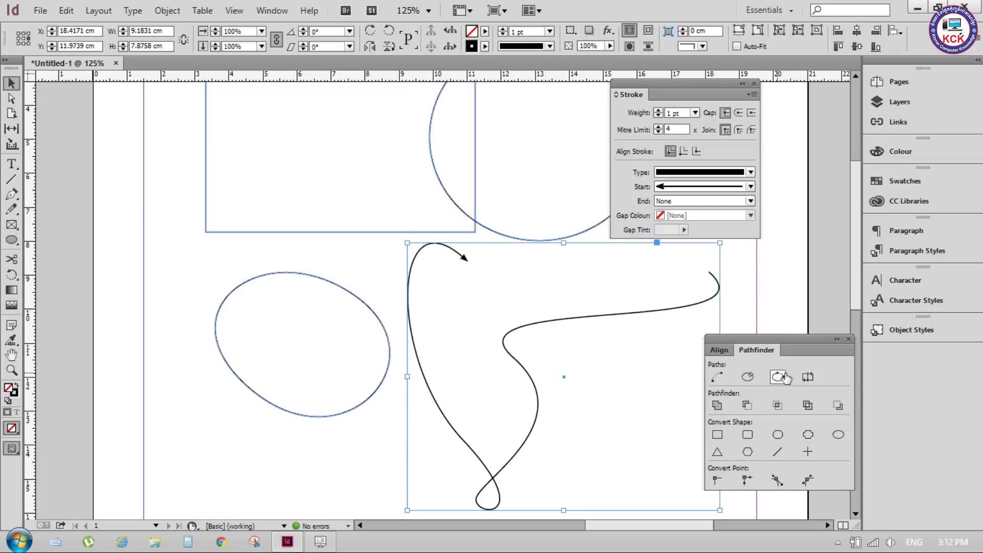
click(807, 378)
click(808, 377)
click(807, 377)
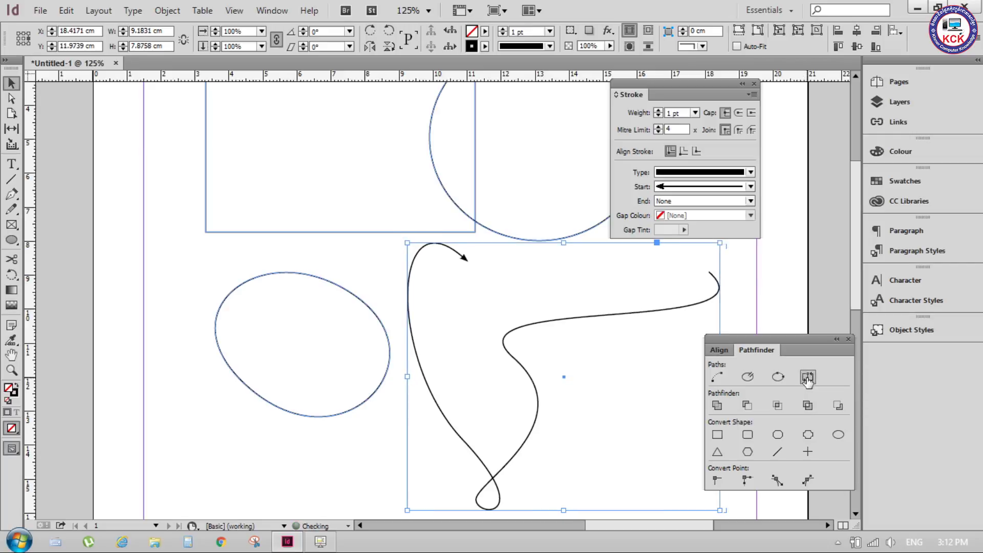
click(808, 378)
click(808, 377)
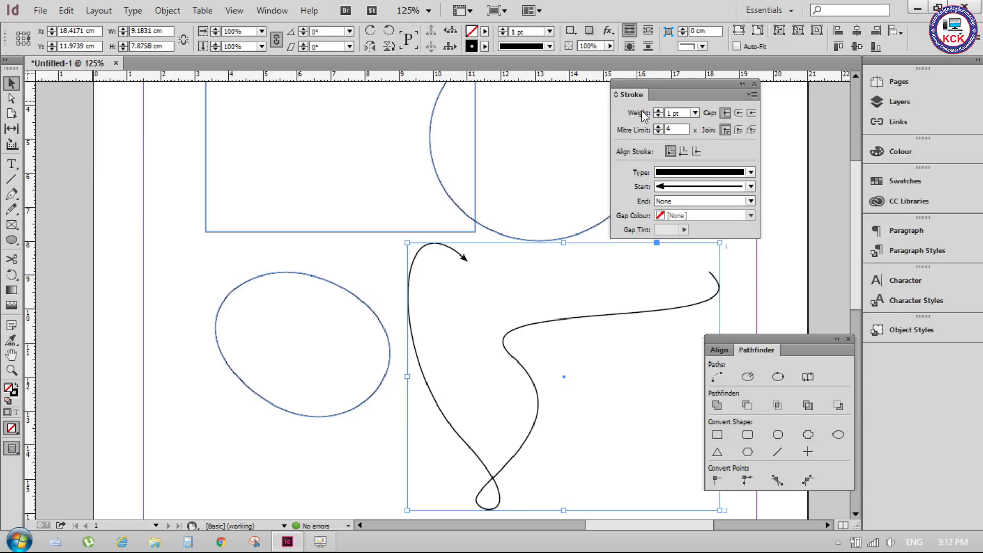
Switch to a different Start arrowhead style and reverse the path again.
click(750, 187)
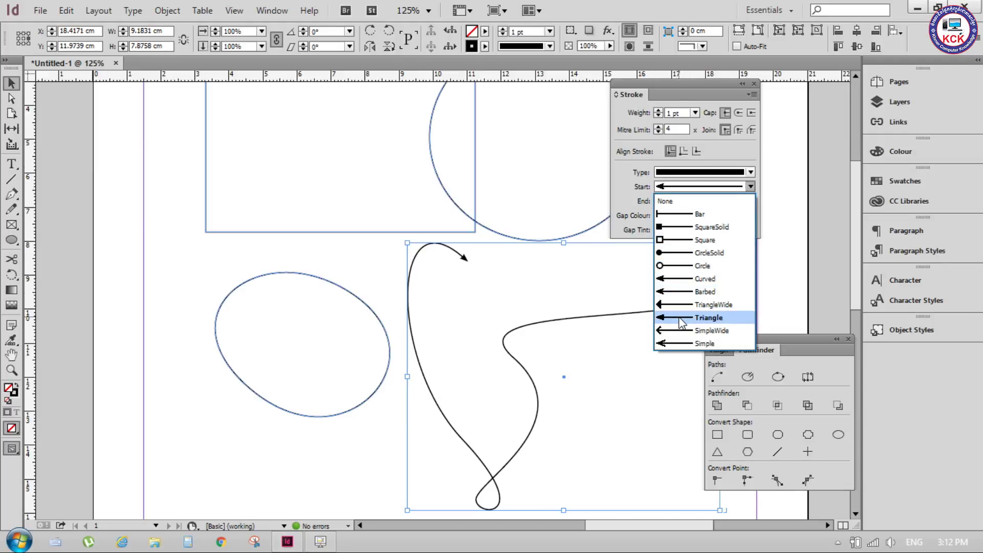
click(678, 340)
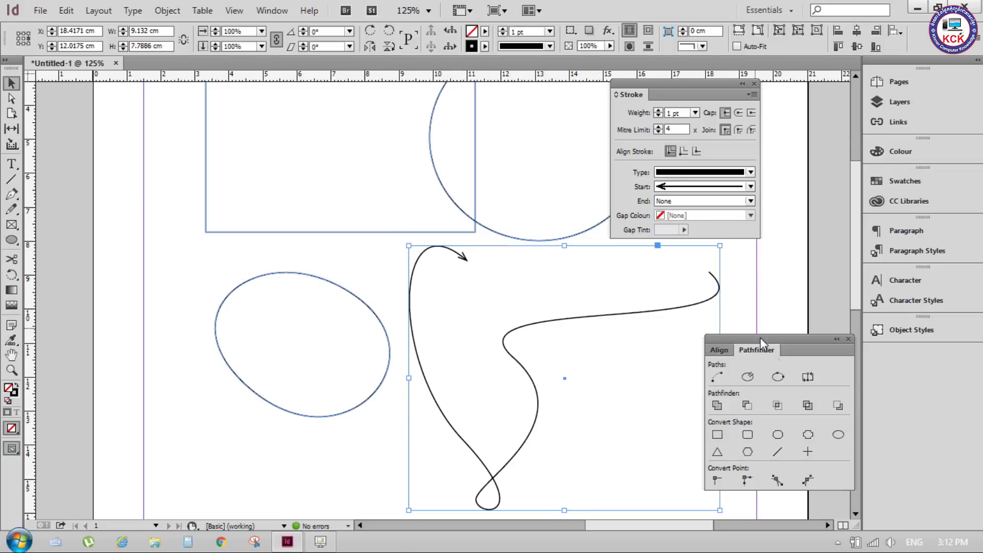
click(807, 377)
click(808, 377)
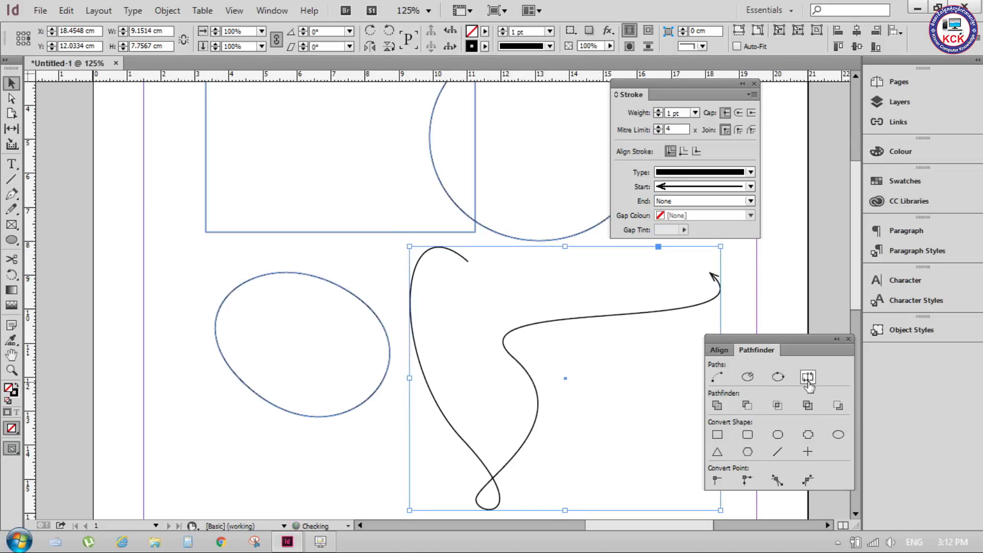
click(808, 377)
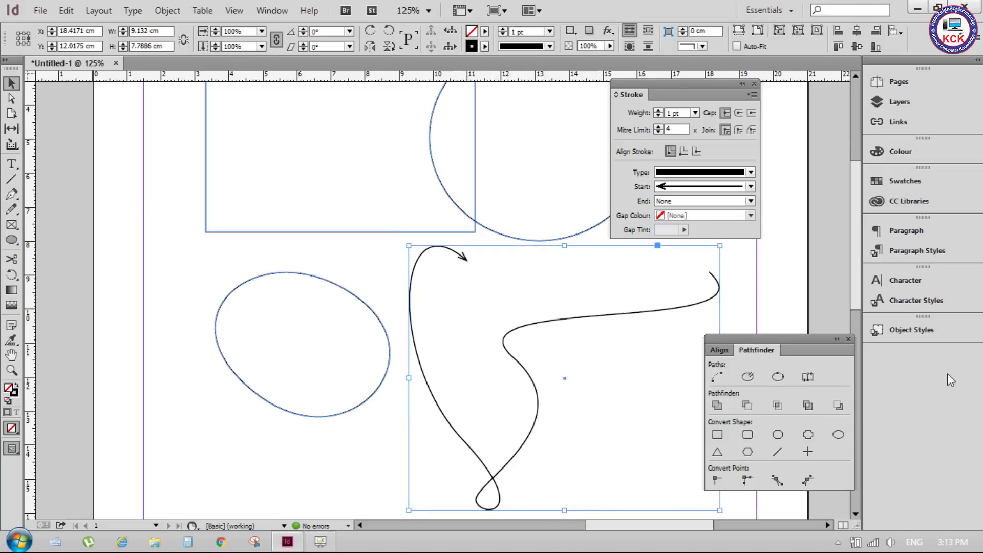
click(807, 377)
Delete the arrowed curve and the ellipse.
key(Delete)
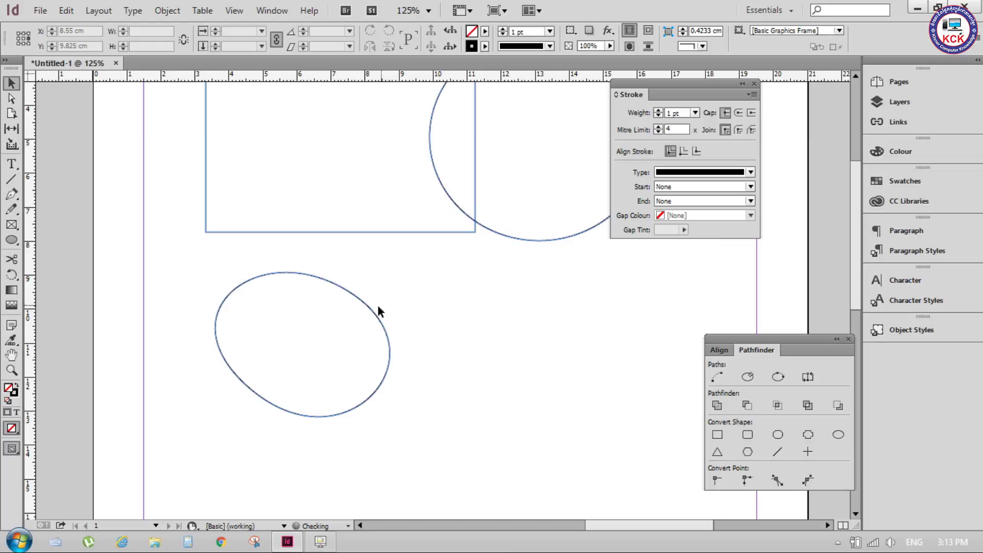
click(373, 313)
key(Delete)
scroll(453, 262, up, 2)
scroll(453, 262, up, 3)
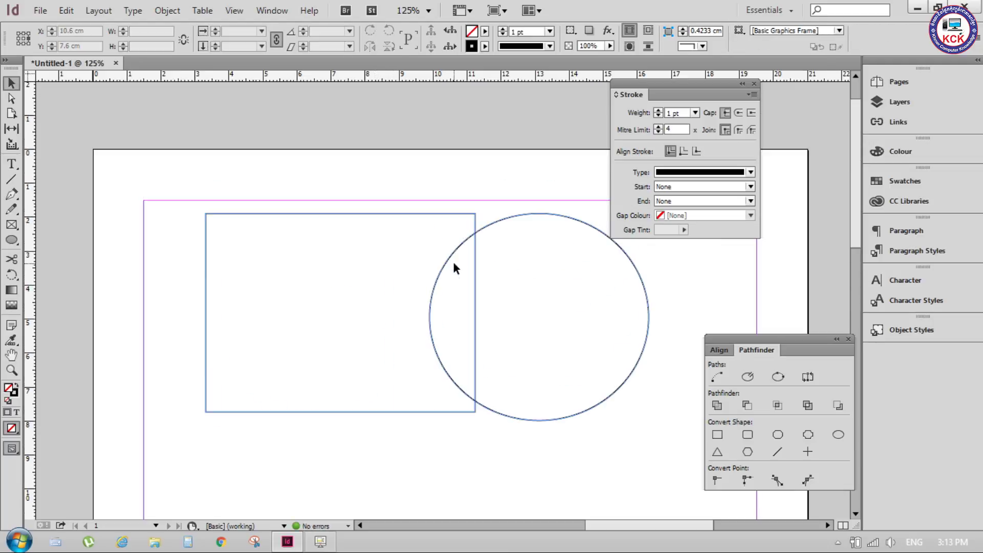
Fill the circle with magenta and the rectangle with yellow.
click(476, 229)
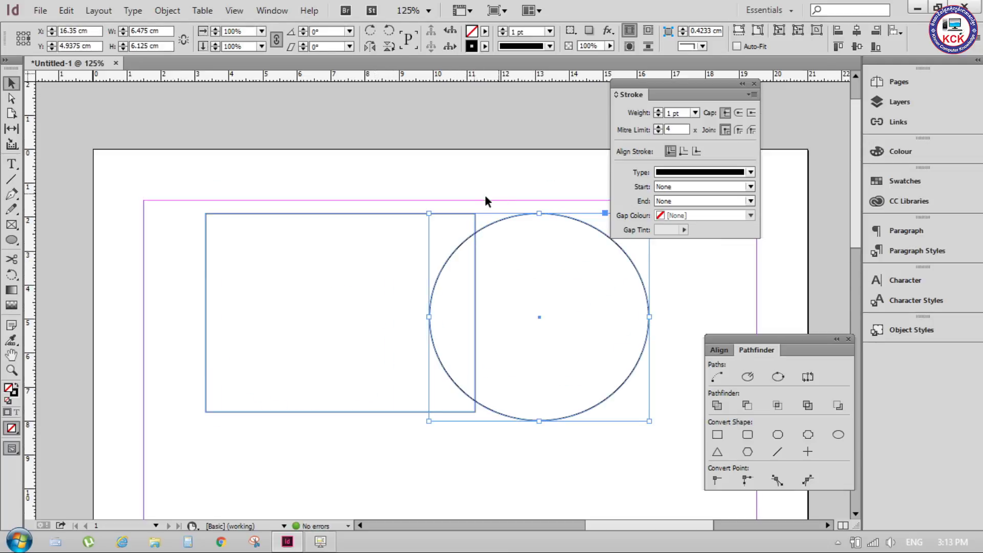
click(484, 31)
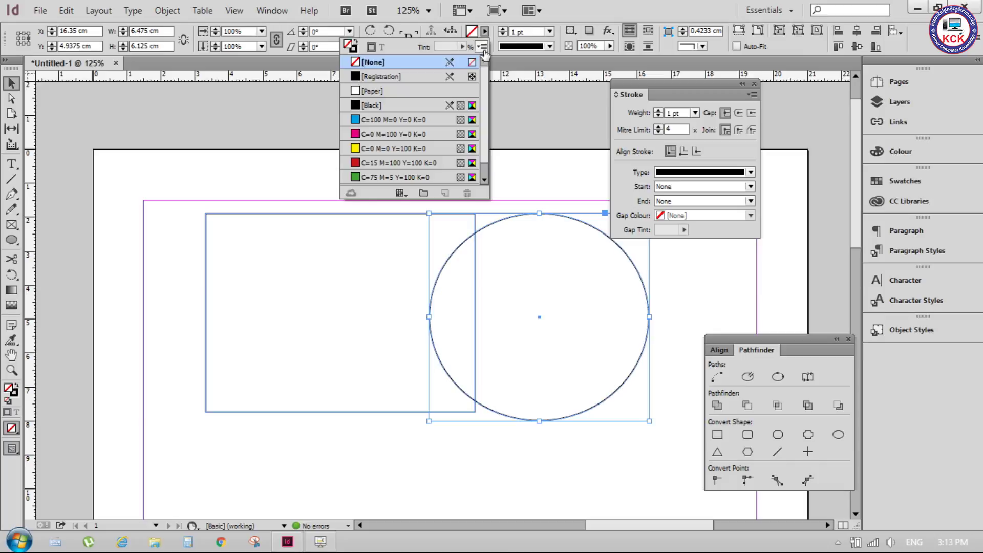
click(360, 134)
click(248, 213)
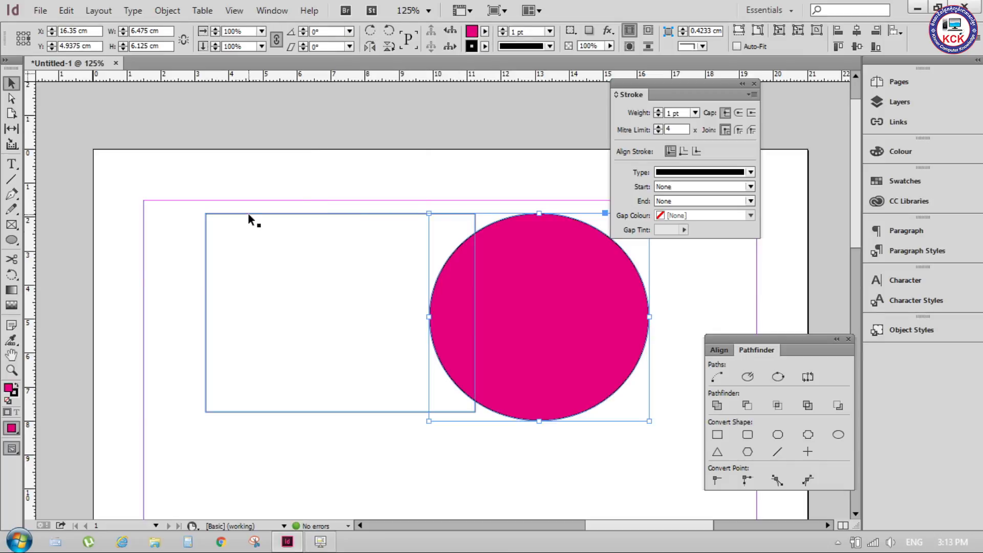
click(484, 31)
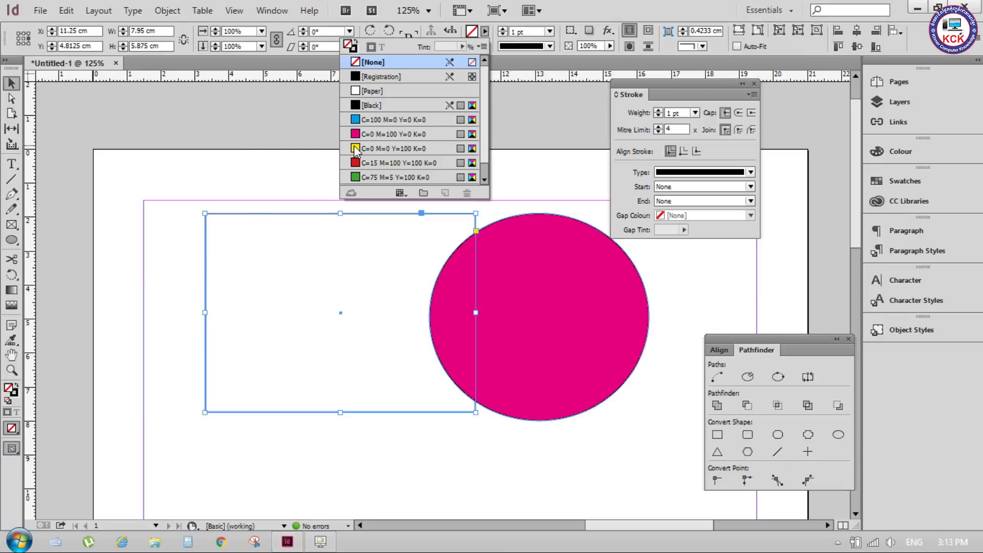
click(358, 147)
click(204, 208)
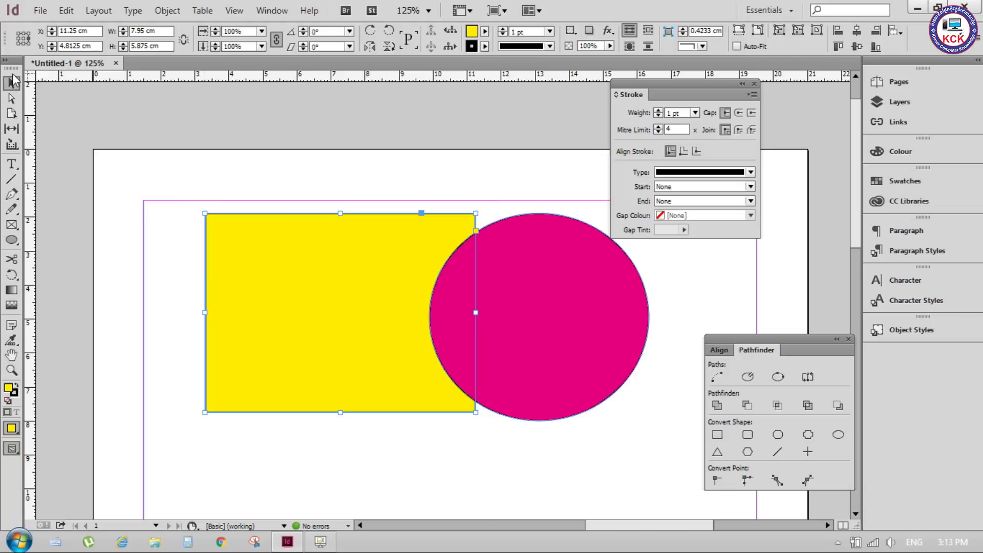
Overlap the magenta circle on the rectangle's lower-right corner, try Pathfinder Add, then undo it.
mouse_move(592, 346)
mouse_down()
mouse_move(535, 330)
mouse_move(527, 367)
mouse_up()
drag(161, 209, 597, 473)
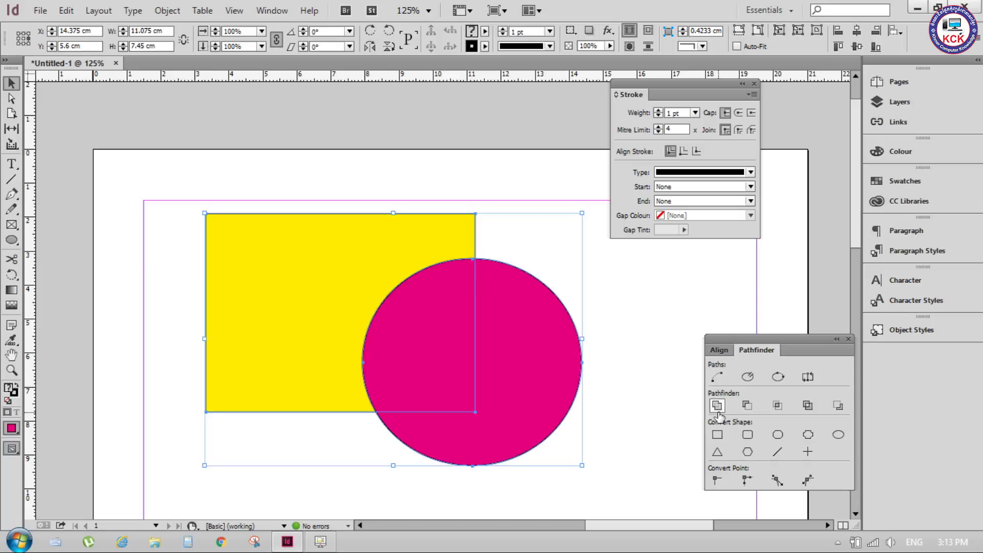
click(717, 405)
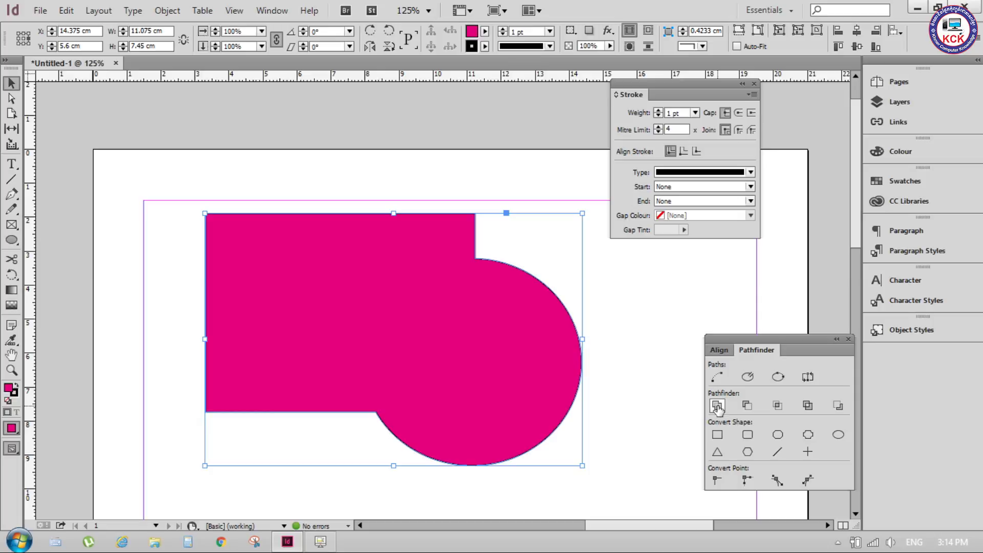
key(ctrl+z)
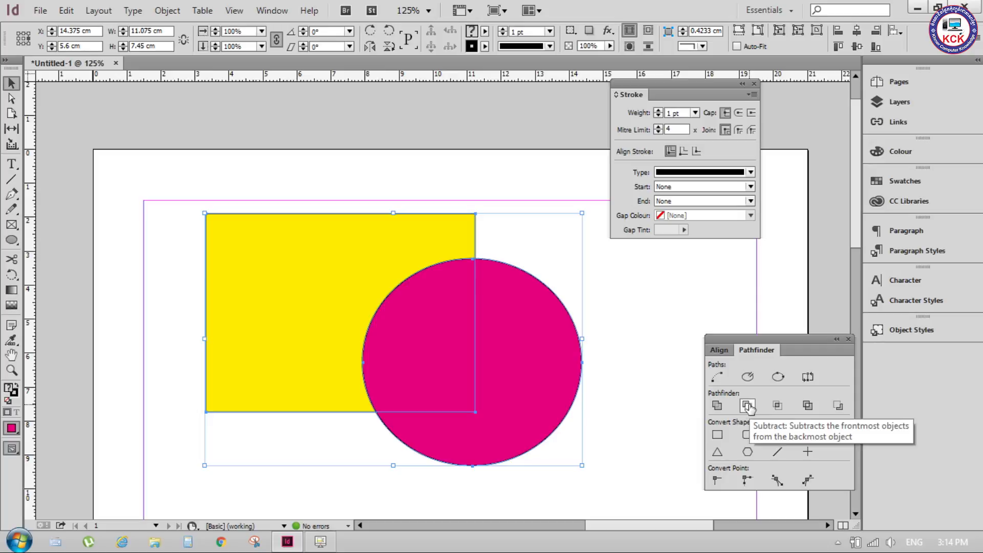
click(747, 405)
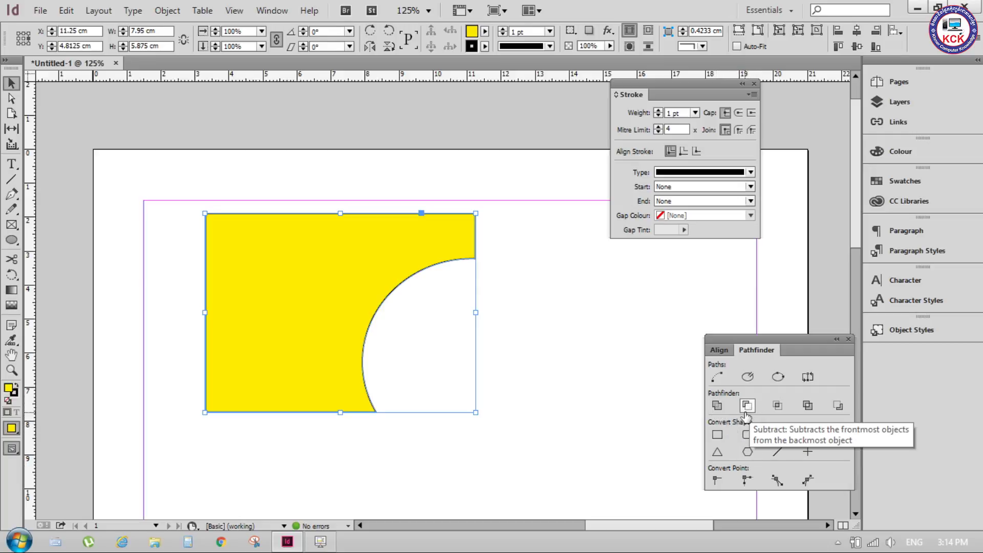
key(ctrl+z)
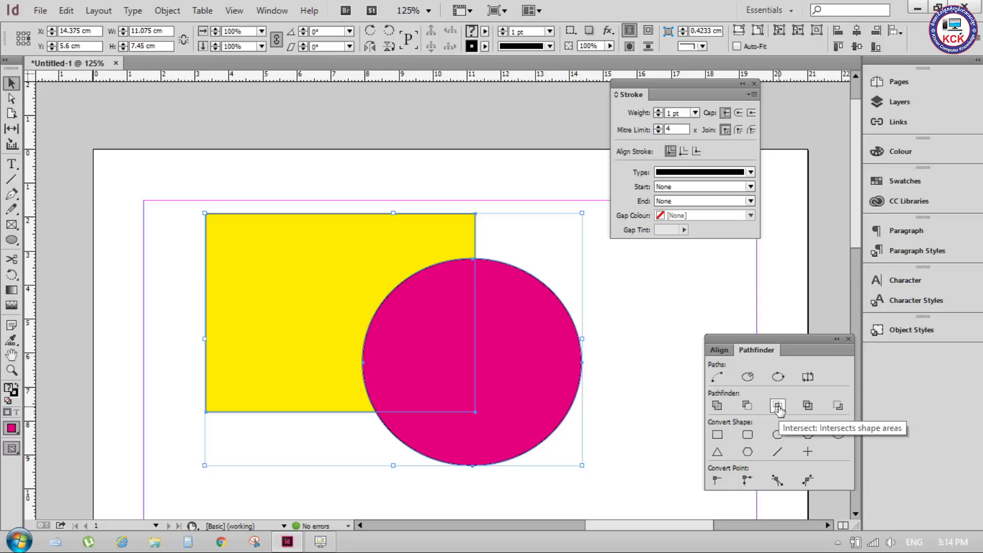
click(778, 406)
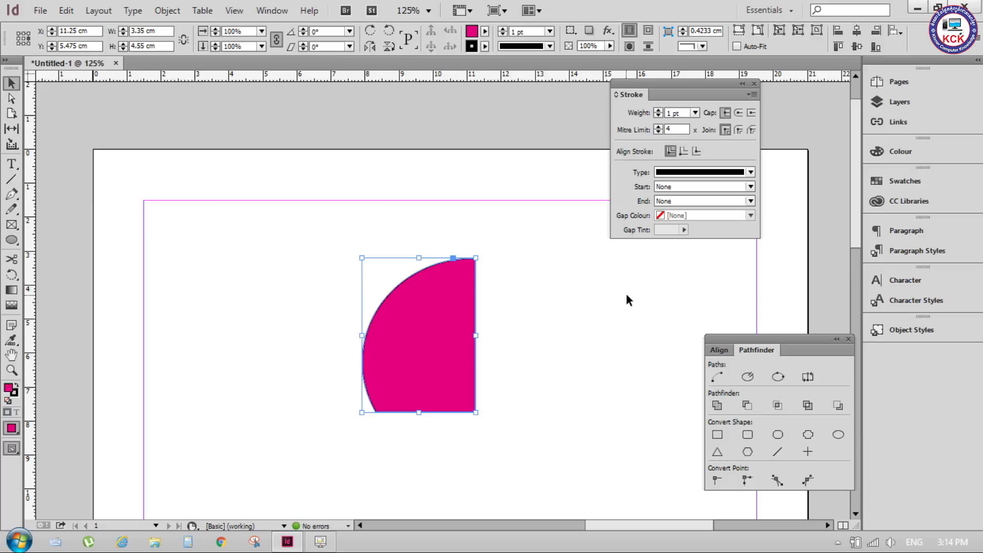
key(ctrl+z)
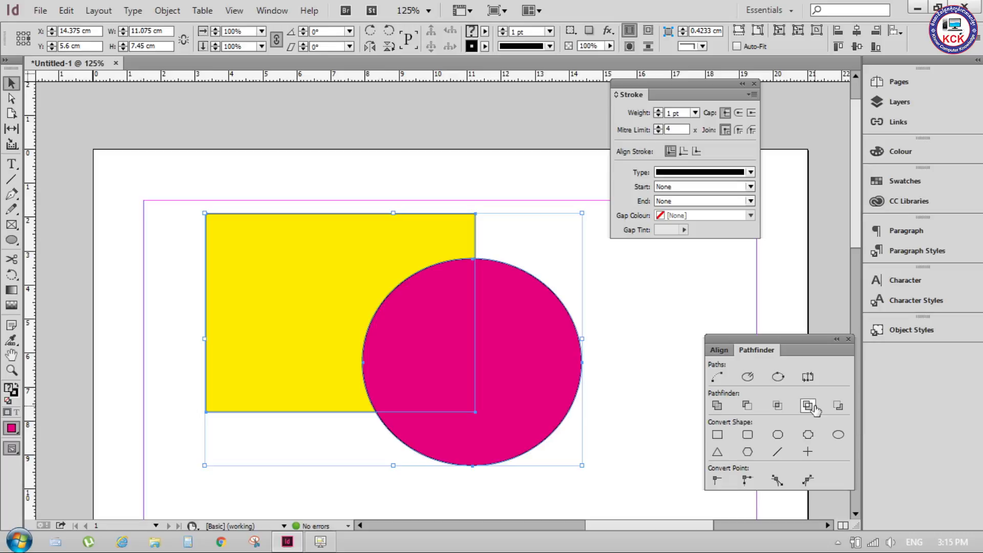
click(814, 405)
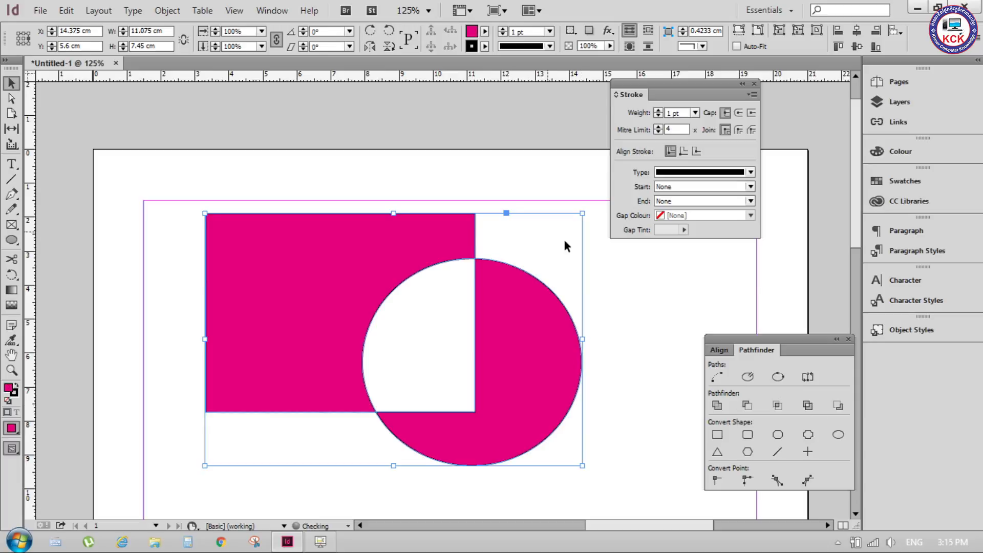
click(577, 299)
drag(513, 325, 648, 287)
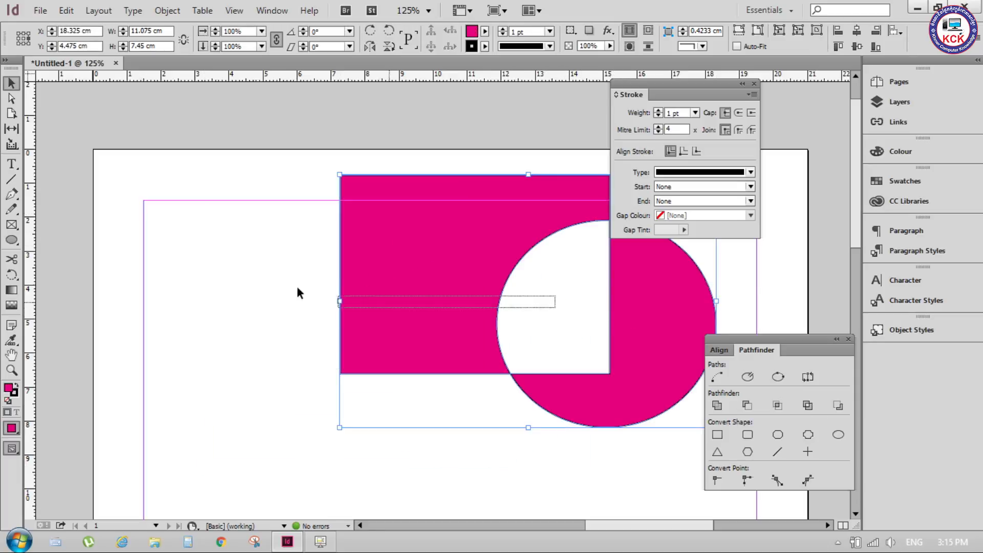
mouse_move(417, 302)
mouse_down()
mouse_move(328, 272)
mouse_move(317, 334)
mouse_up()
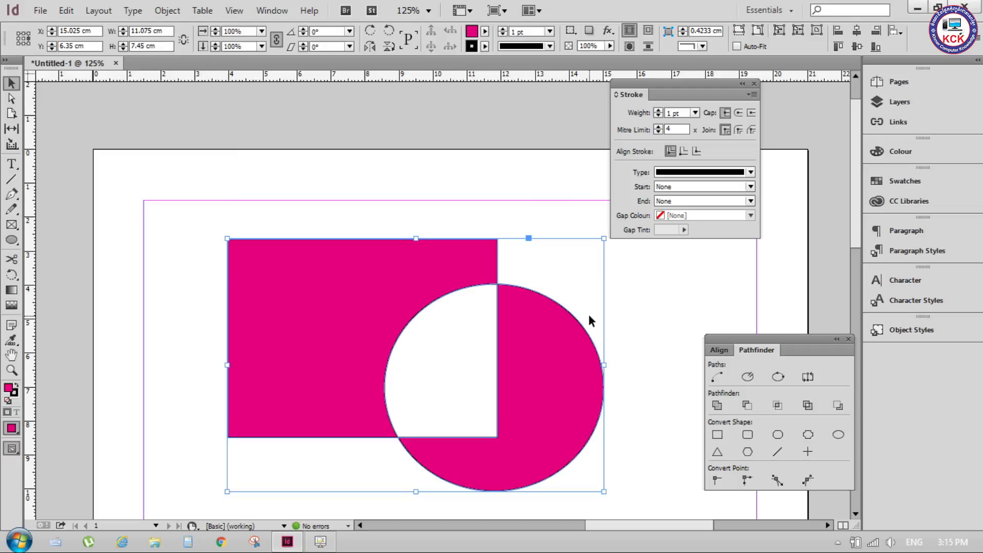
key(ctrl+z)
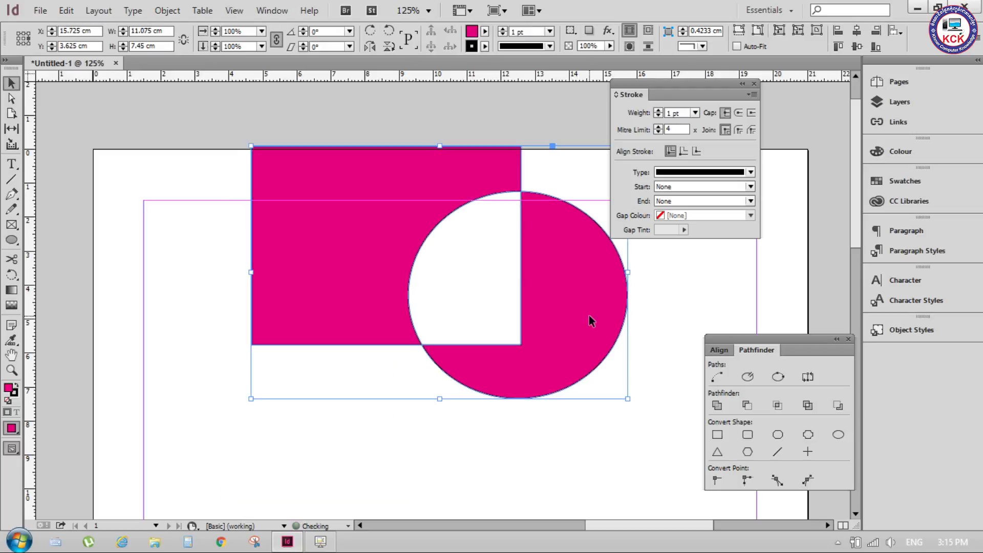
key(ctrl+z)
key(ctrl+z)
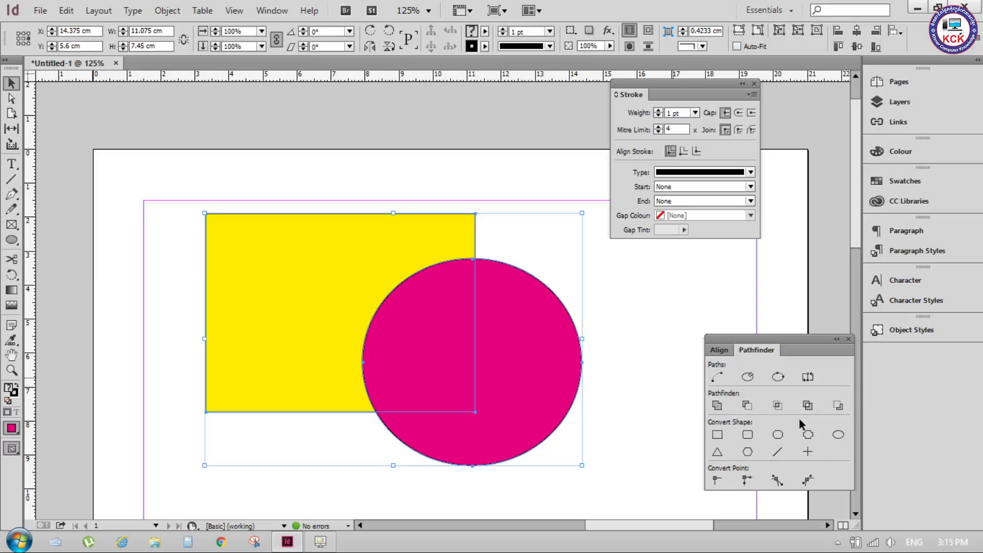
Try Pathfinder Exclude Overlap, Subtract and Minus Back, undoing each, then show Object > Pathfinder.
click(808, 405)
key(ctrl+z)
click(750, 405)
key(ctrl+z)
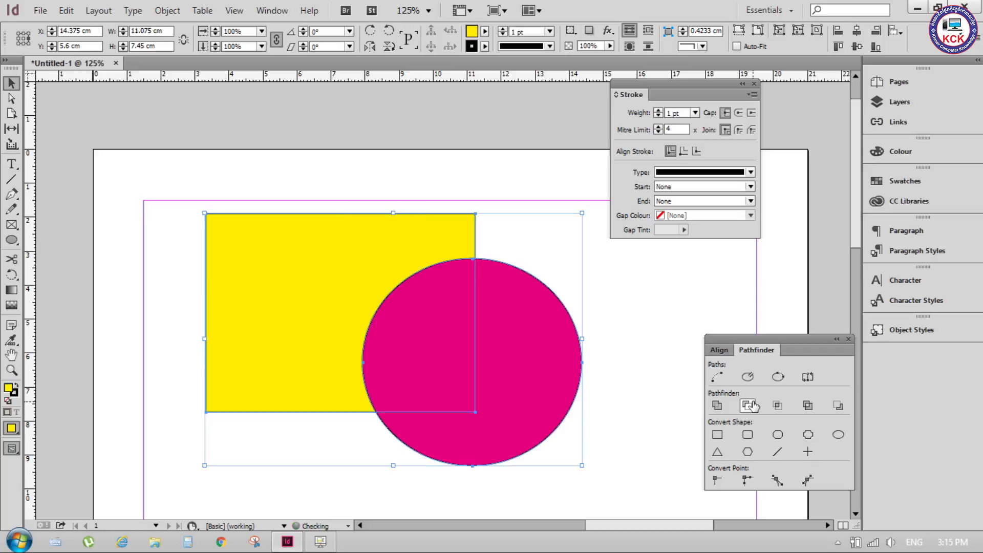
click(839, 407)
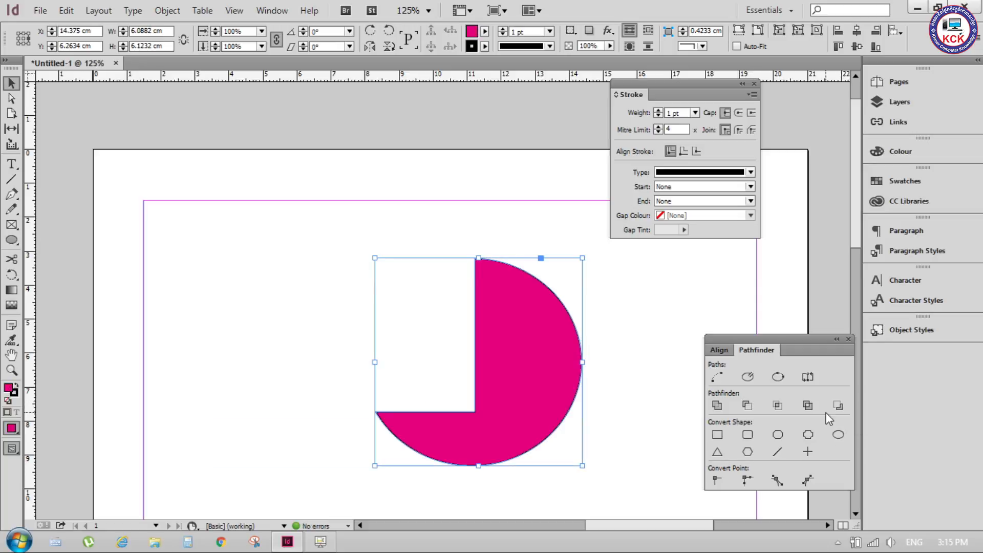
key(ctrl+z)
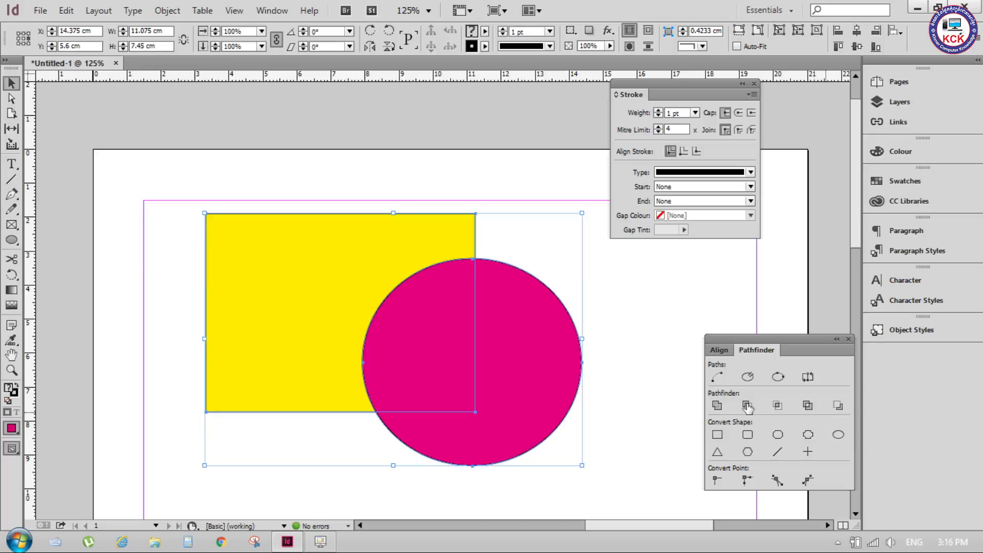
click(168, 10)
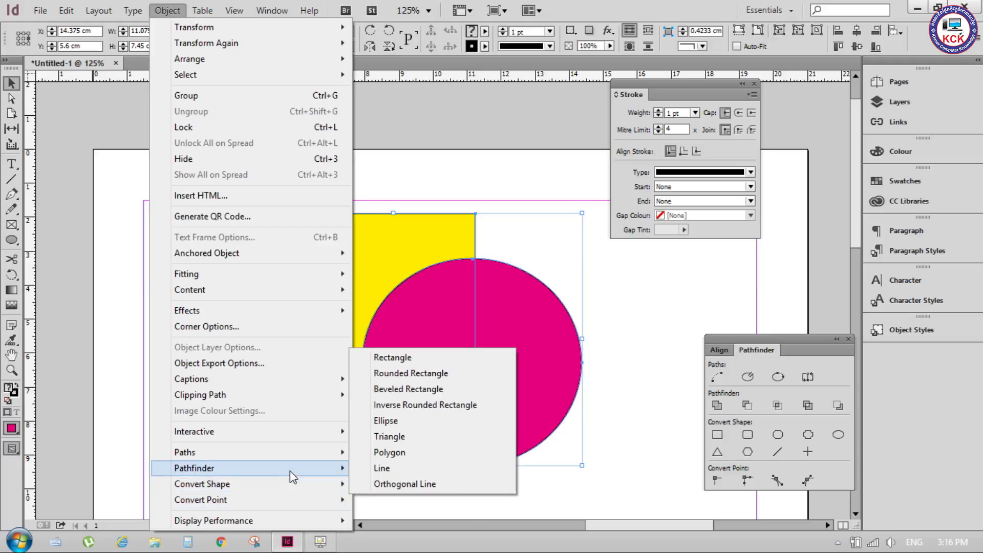
mouse_move(195, 468)
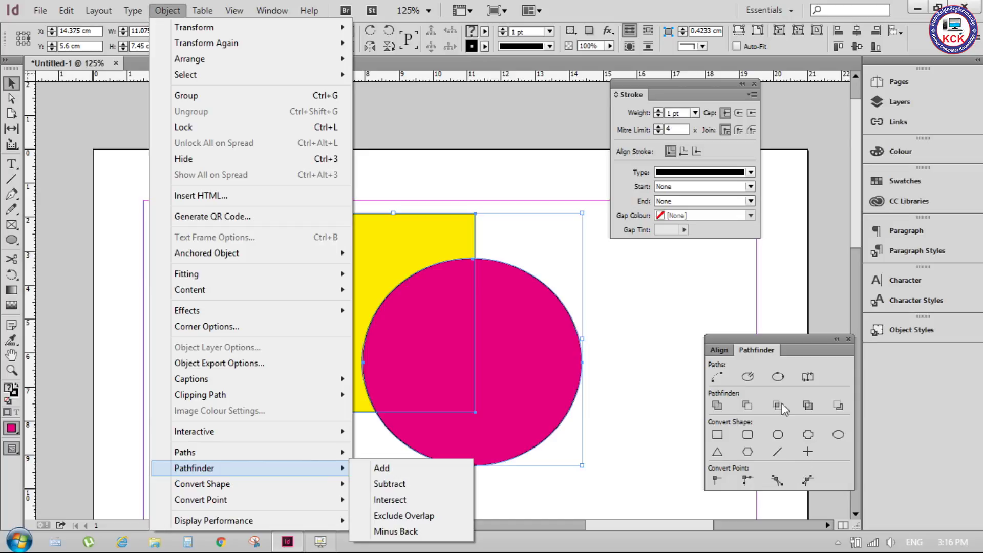
Delete the yellow rectangle and move the magenta circle up and left.
key(alt+h)
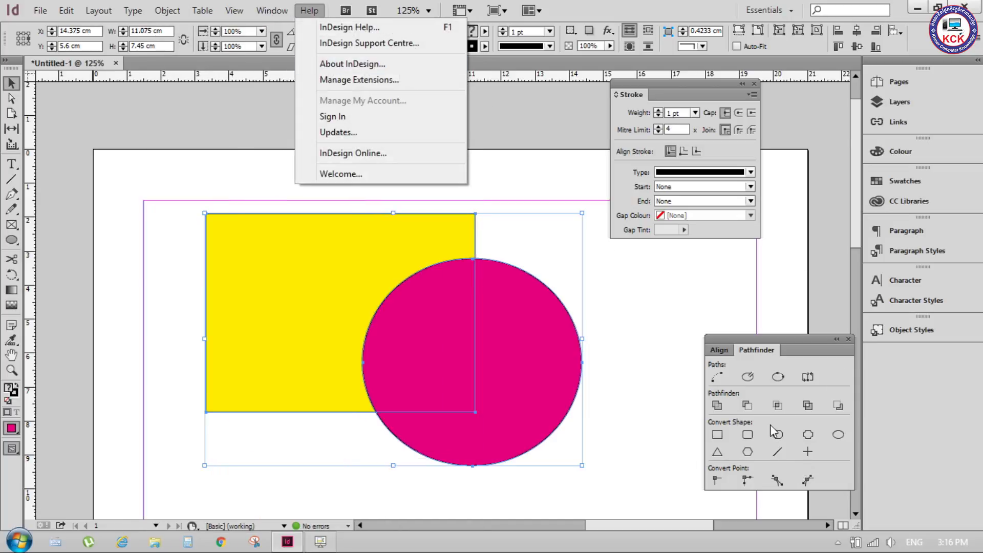
click(357, 321)
click(602, 320)
click(435, 263)
key(Delete)
click(470, 320)
drag(470, 321, 320, 305)
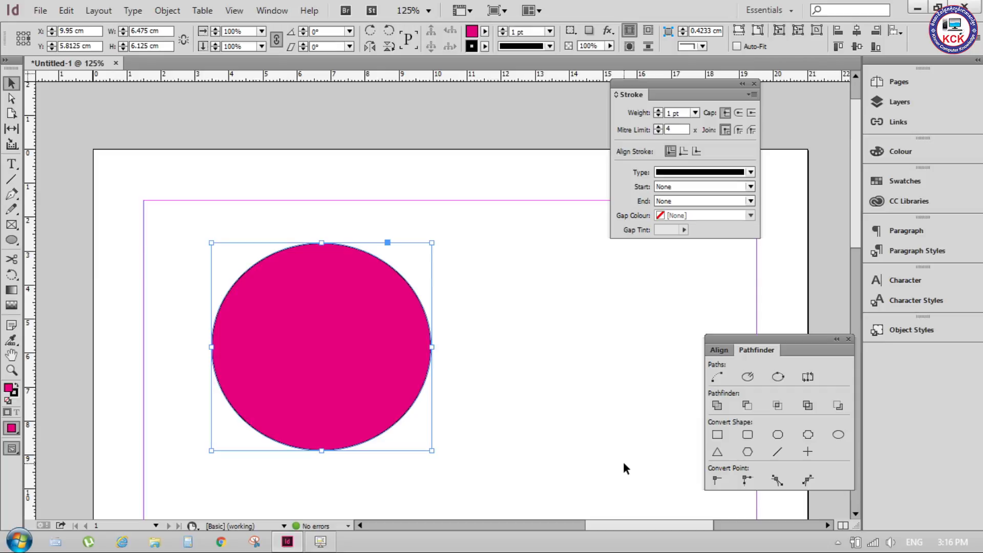
Show the Object > Convert Shape options for the magenta circle.
click(167, 10)
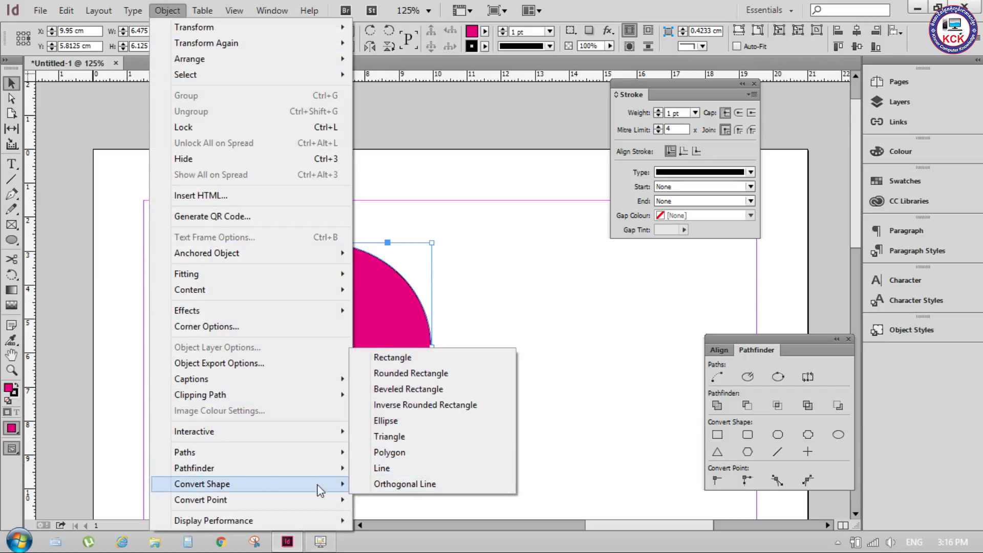
Try Convert Shape options from rectangle variants to ellipse, polygon and line, dismissing the orthogonal-line alert.
mouse_move(202, 484)
click(394, 306)
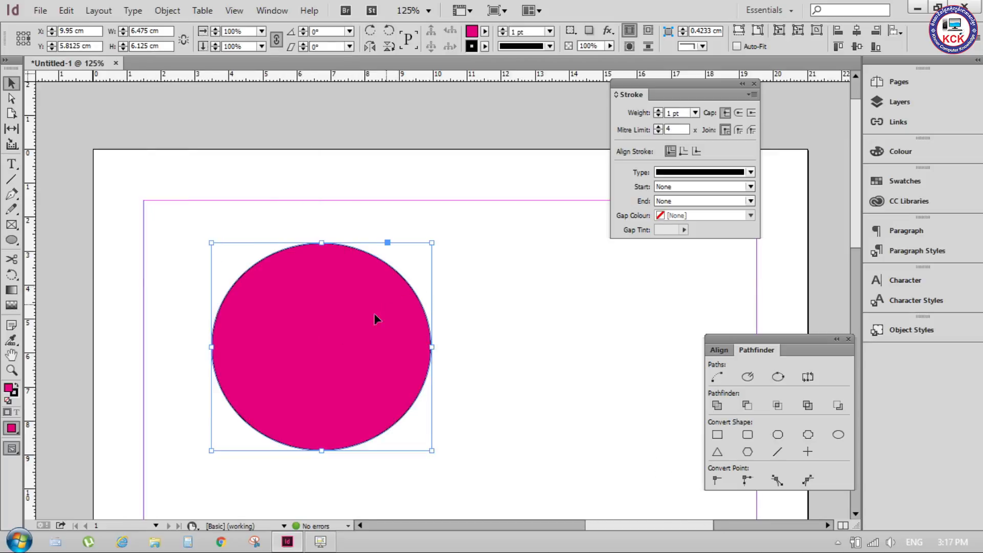
click(717, 435)
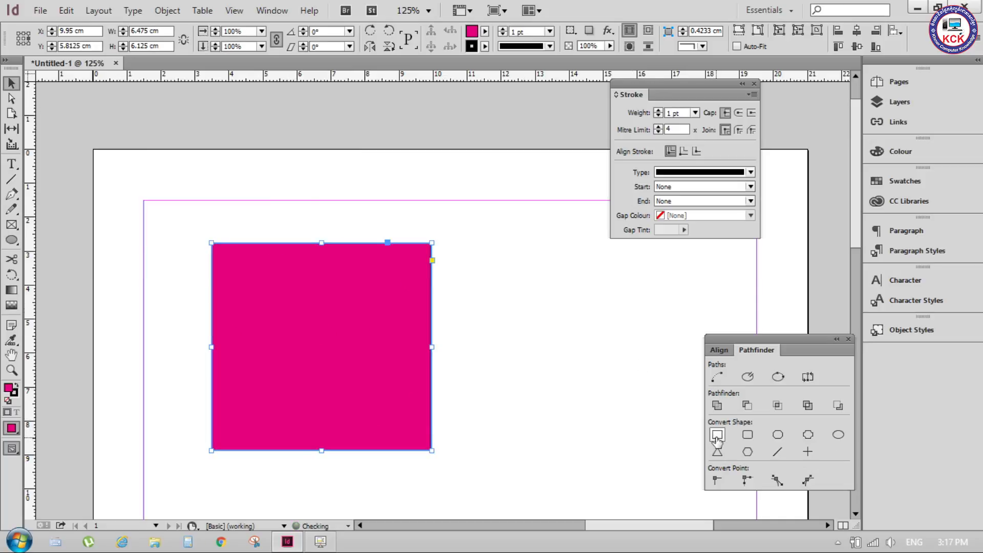
click(754, 434)
click(778, 434)
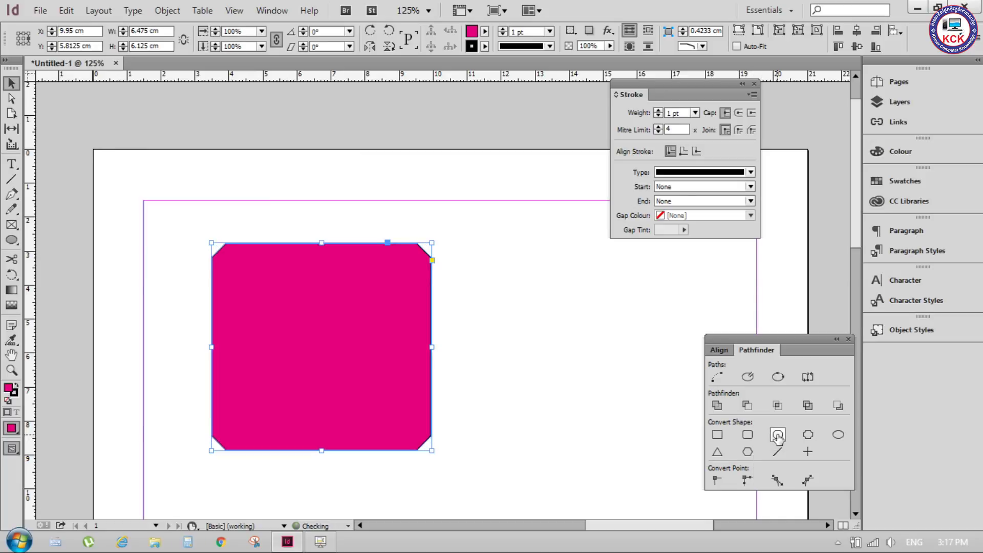
click(809, 435)
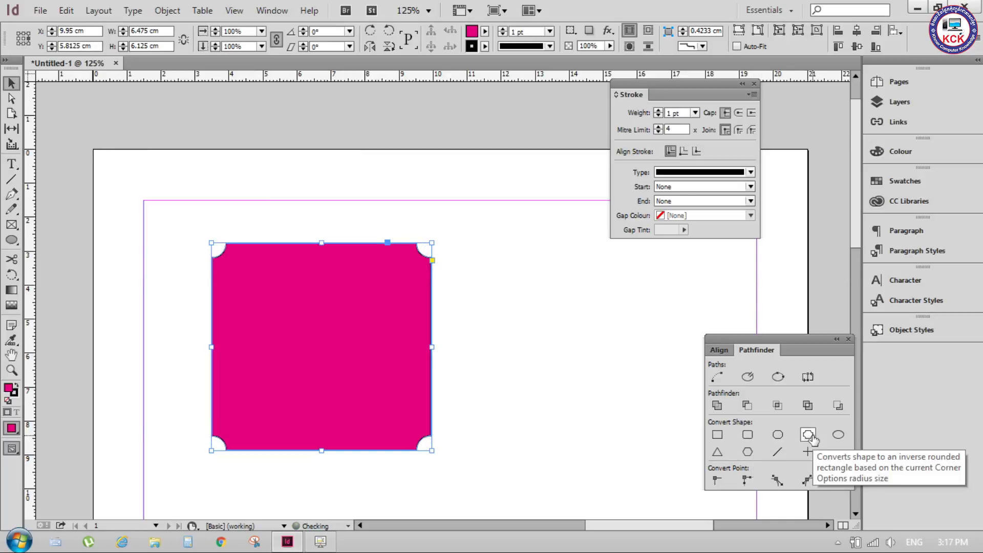
click(838, 435)
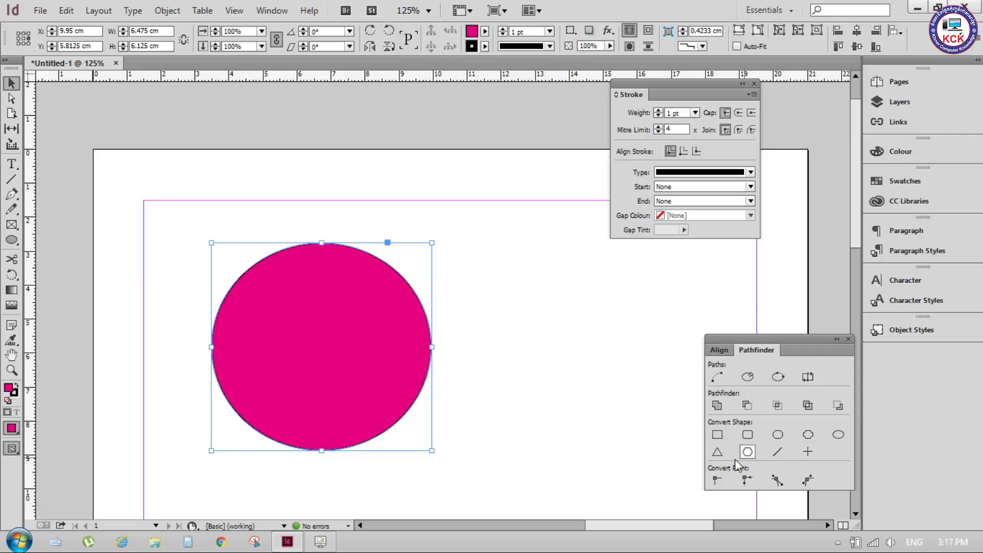
click(717, 451)
click(747, 453)
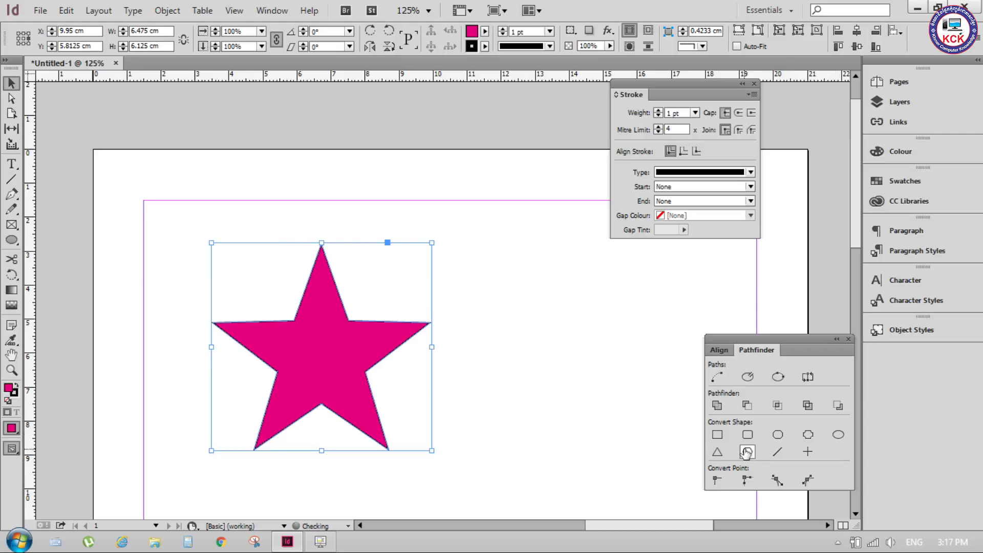
click(778, 452)
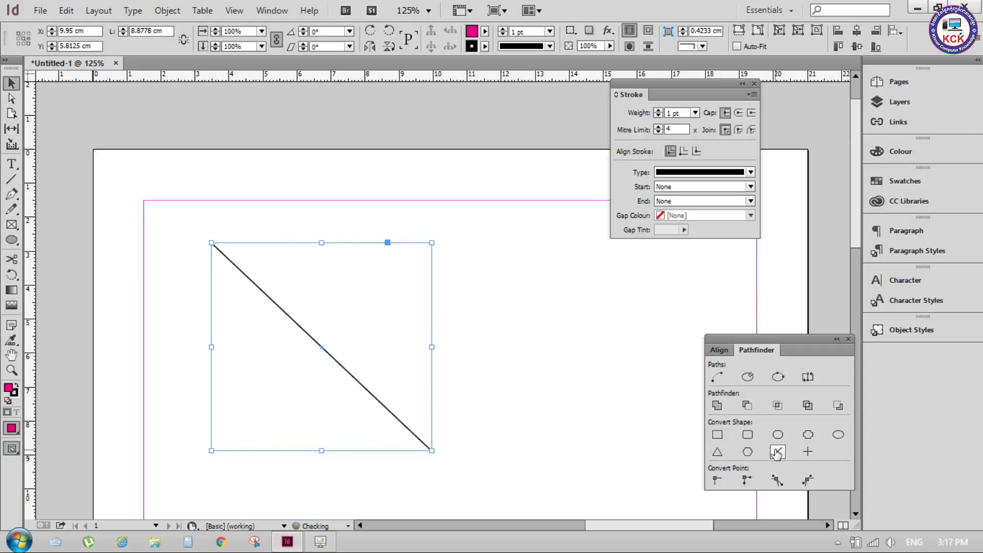
click(810, 451)
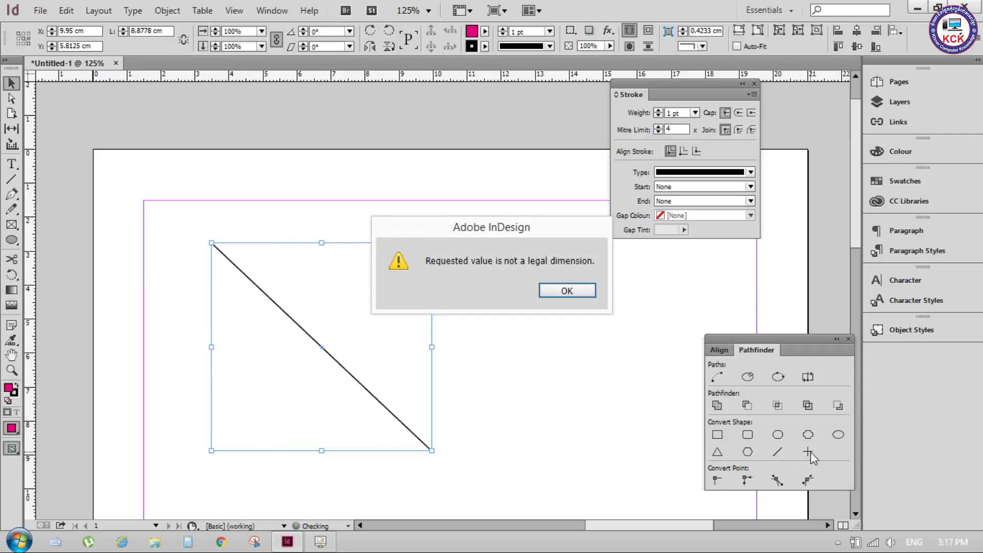
click(586, 292)
click(748, 451)
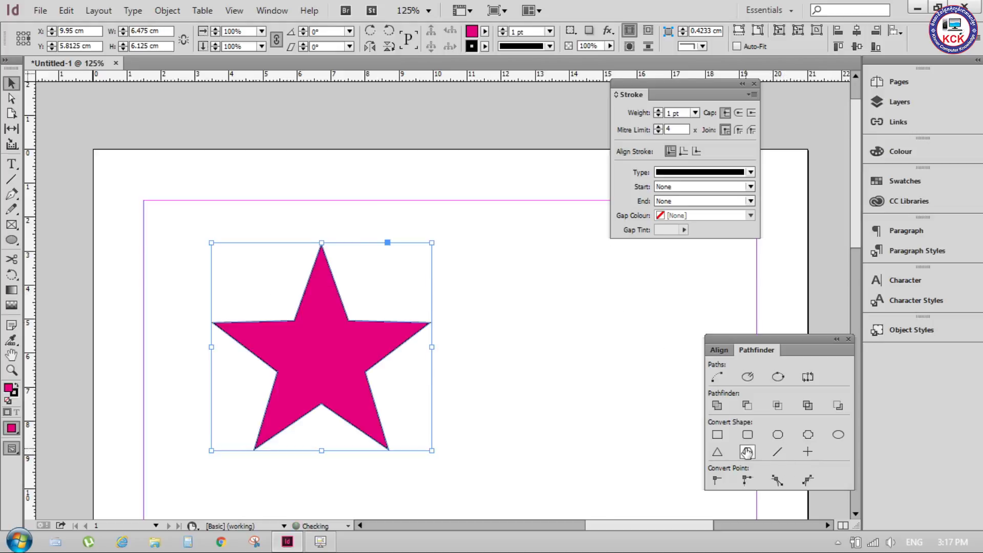
click(718, 452)
Cycle through the rectangle and circle shapes again, settle on Triangle, and deselect it.
click(717, 435)
click(748, 434)
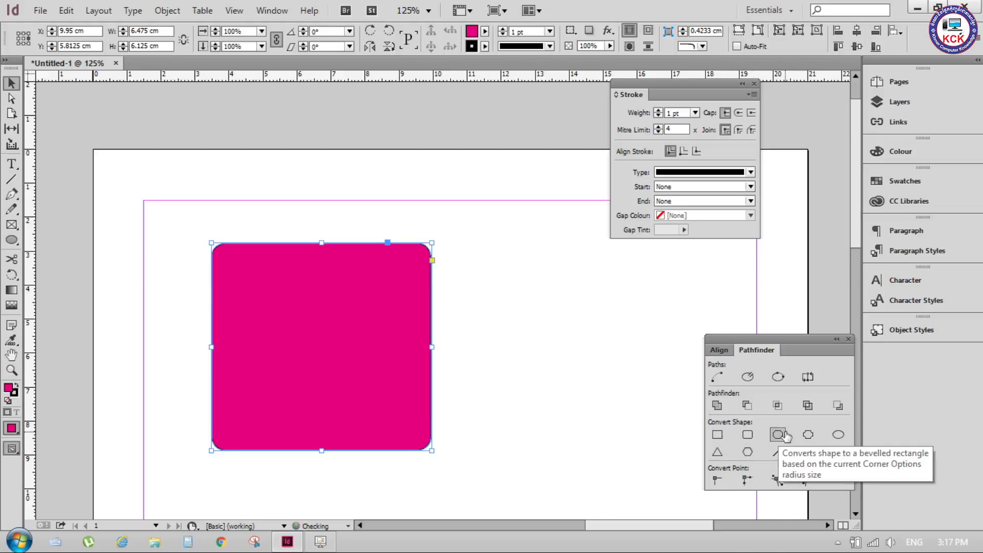
click(808, 435)
click(838, 434)
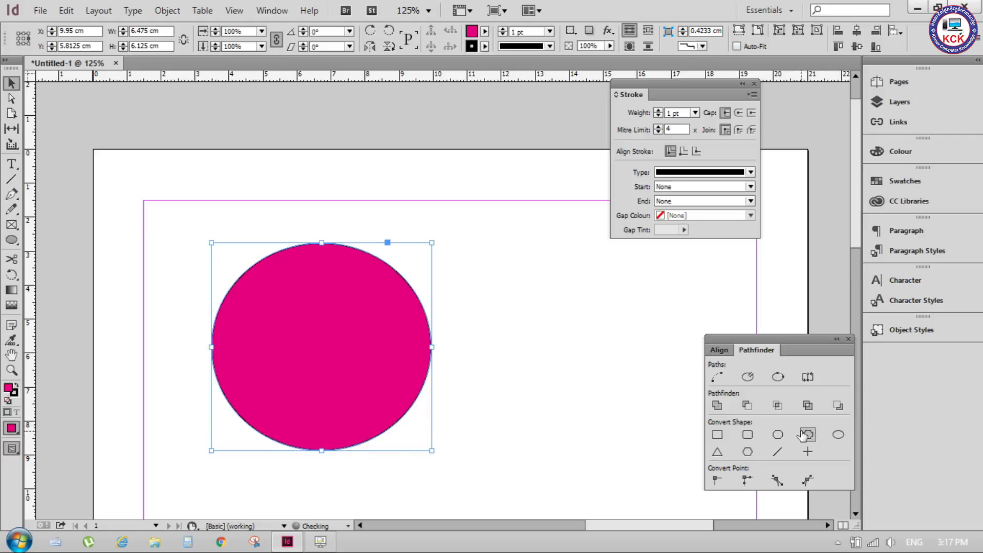
click(808, 434)
click(778, 434)
click(748, 434)
click(718, 435)
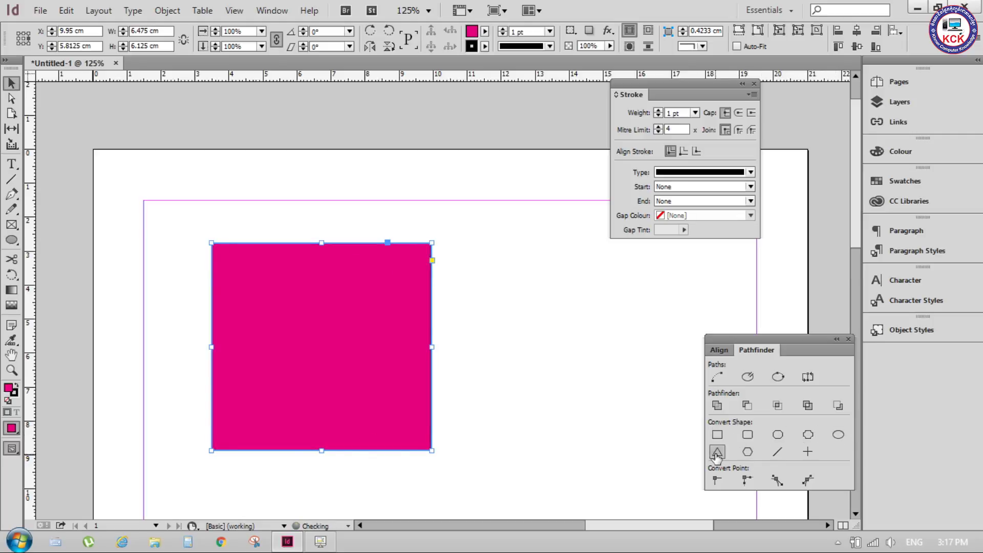
click(717, 452)
click(747, 434)
click(718, 434)
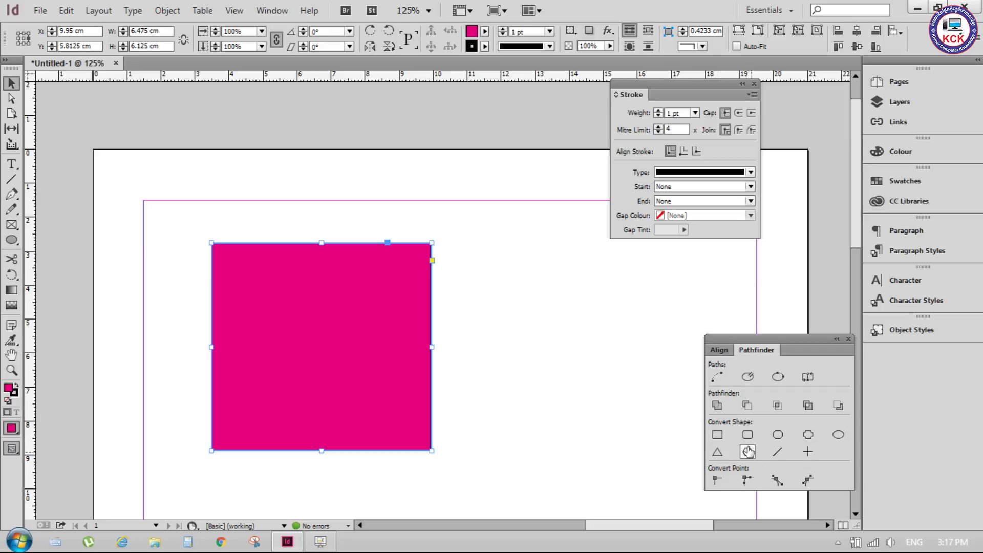
click(717, 452)
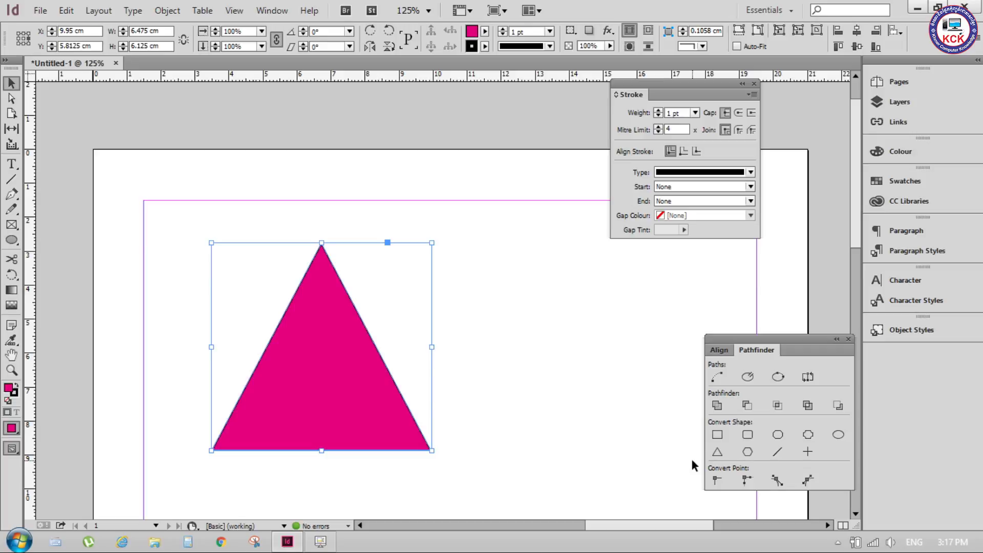
click(126, 308)
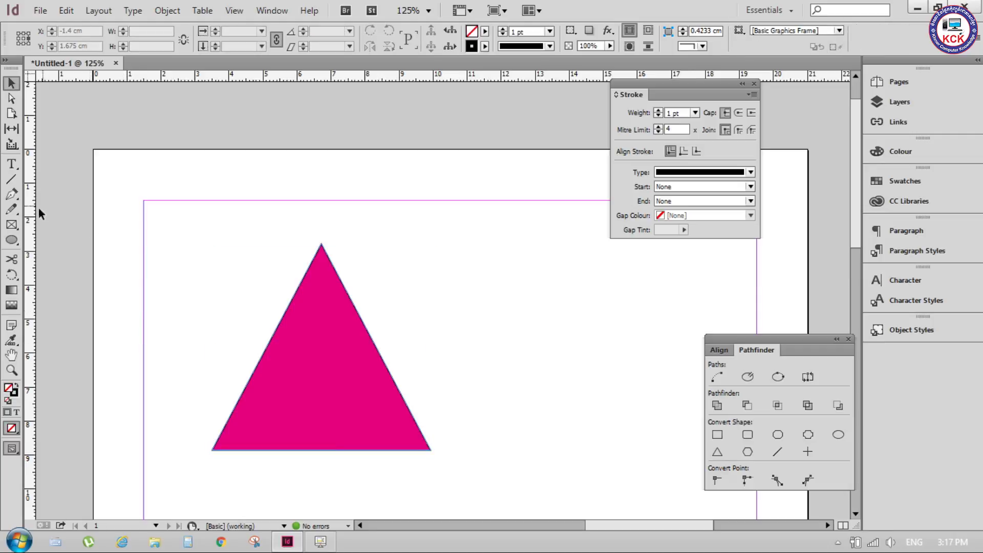
Draw a new polygon with Number of Sides set to 6.
right_click(12, 242)
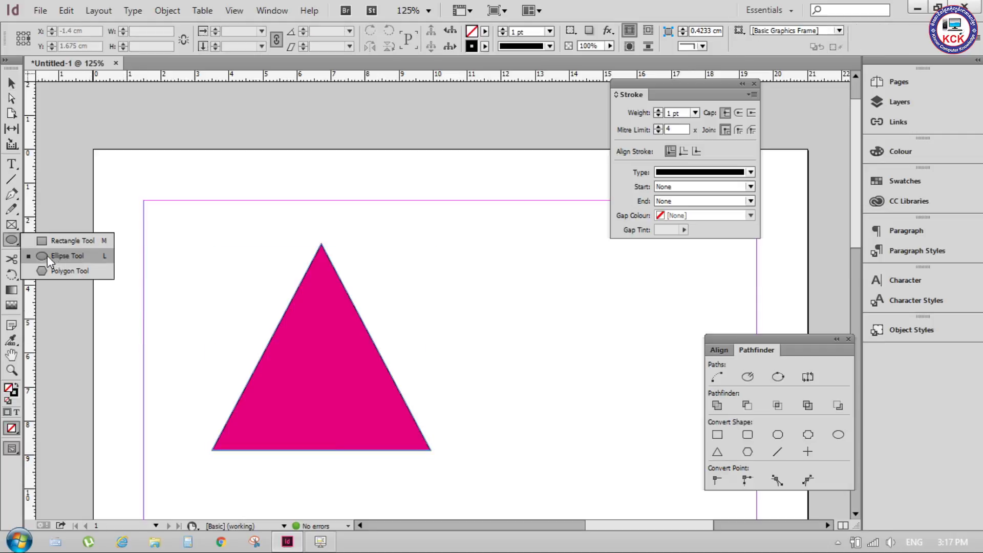
click(81, 276)
click(461, 312)
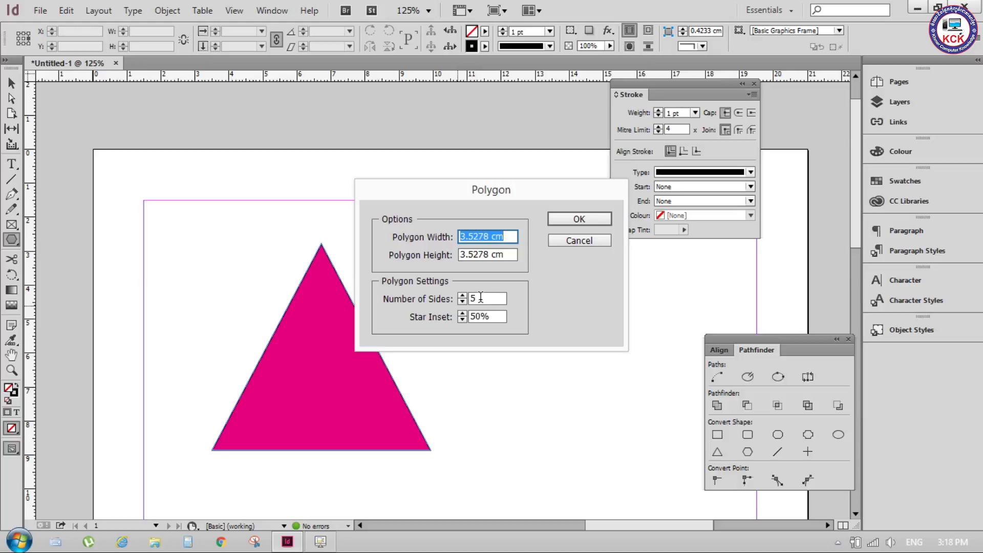
double_click(481, 298)
text(6)
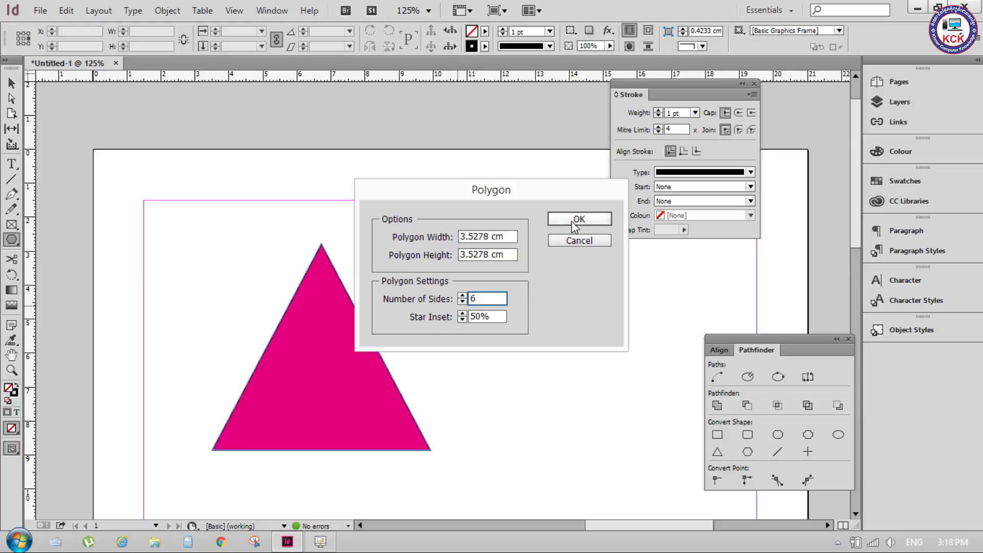
click(572, 220)
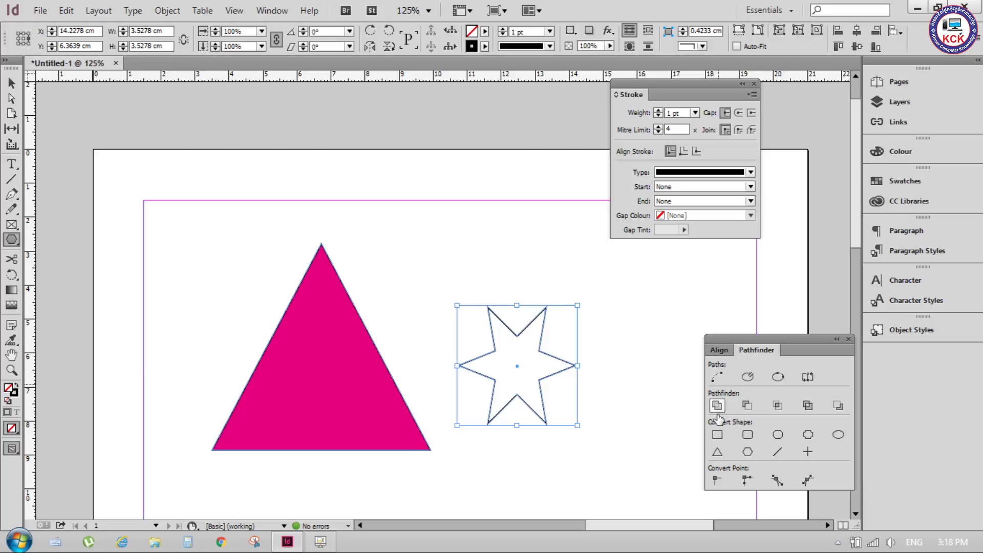
Convert the polygon to a shortened triangle, then a bevelled rectangle, then an ellipse.
click(717, 451)
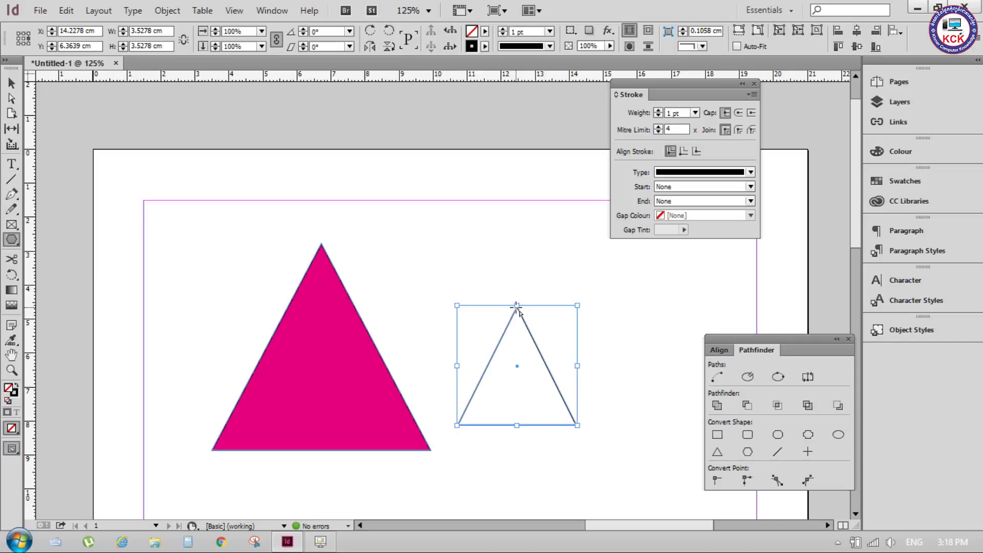
click(12, 83)
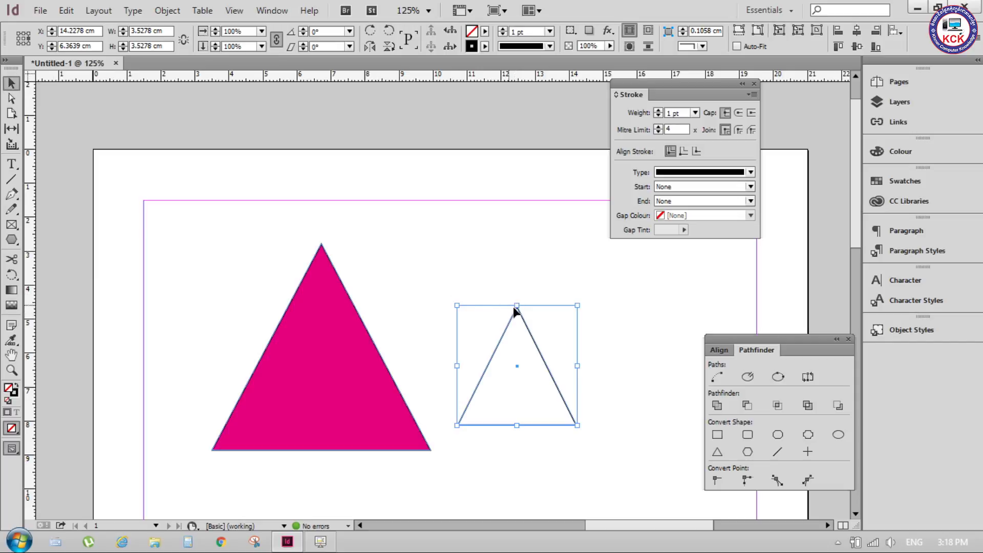
drag(517, 321, 519, 336)
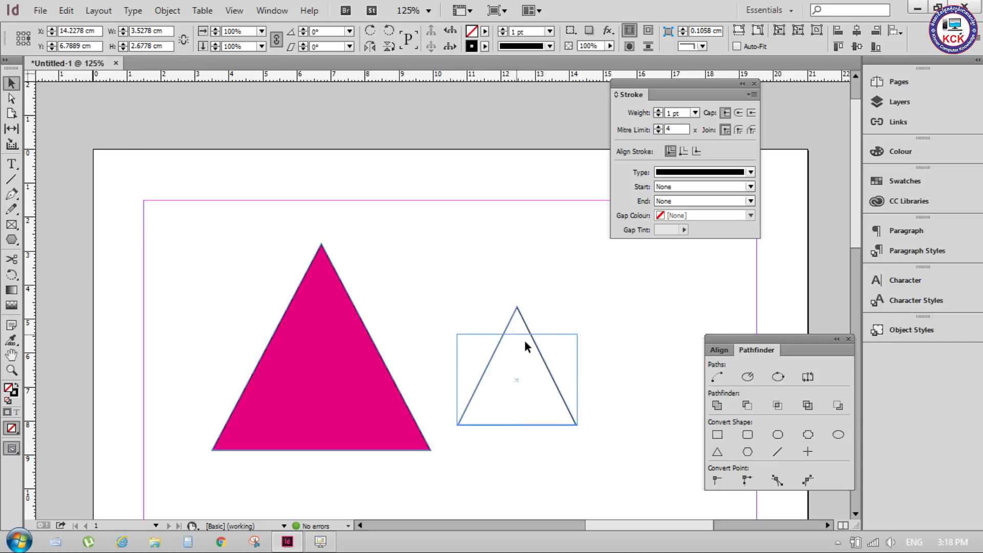
click(778, 435)
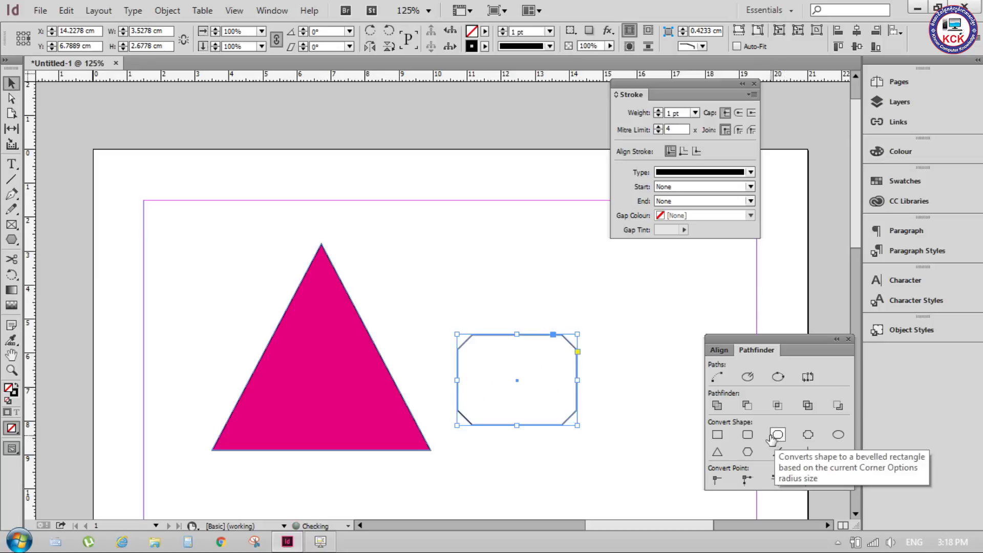
click(838, 435)
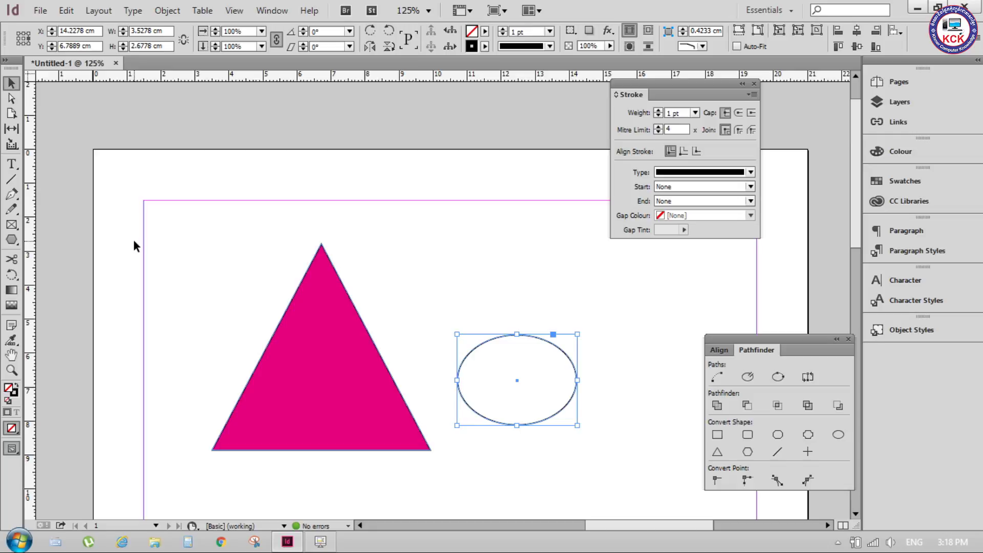
Delete the pink triangle and move the ellipse up and to the left.
click(297, 361)
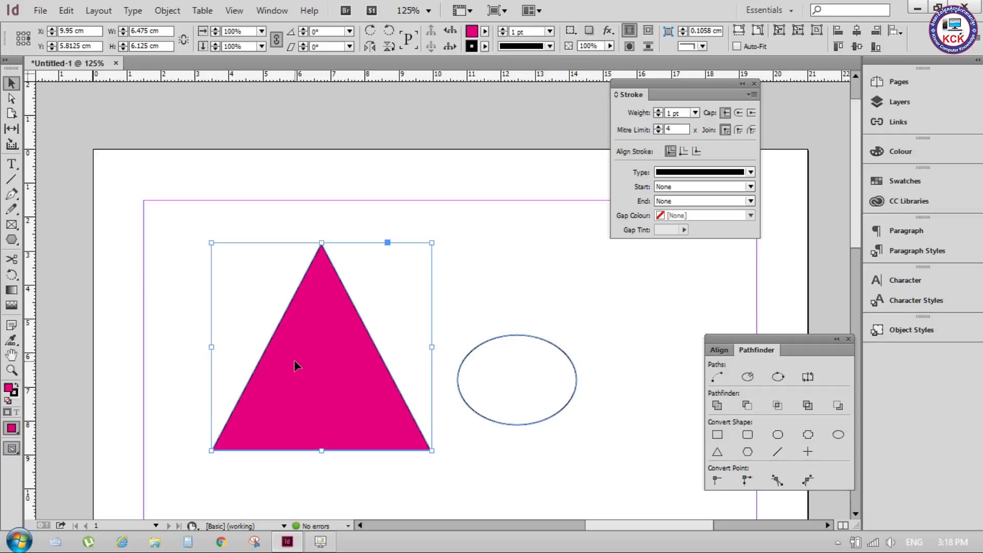
key(Delete)
drag(460, 360, 313, 265)
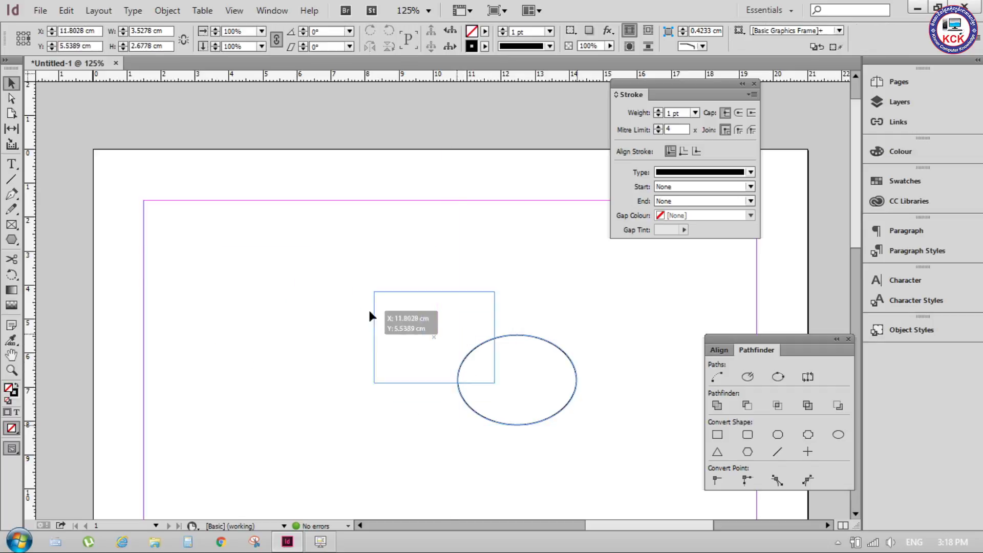
Fill the ellipse yellow, enlarge it into a large circle, and move it to the upper left.
click(484, 31)
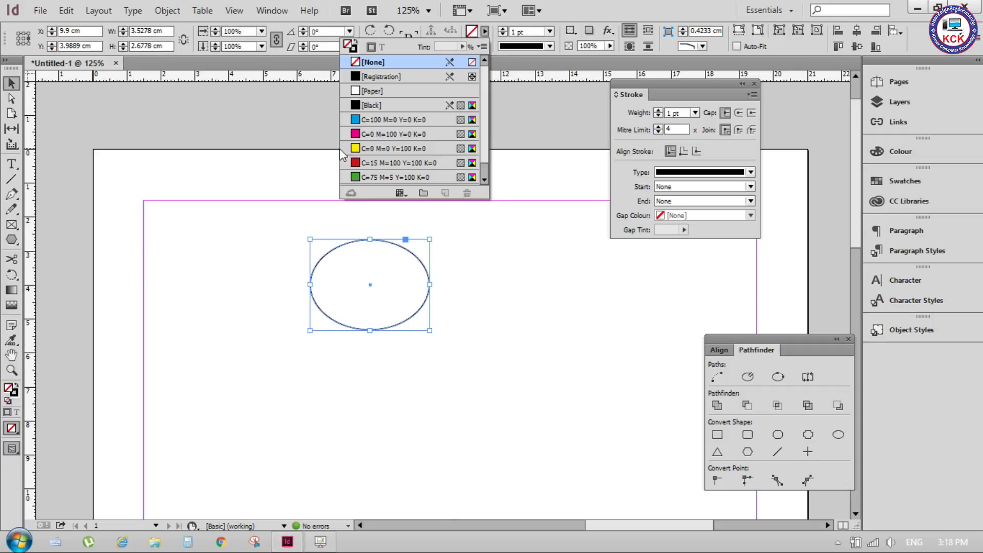
click(357, 149)
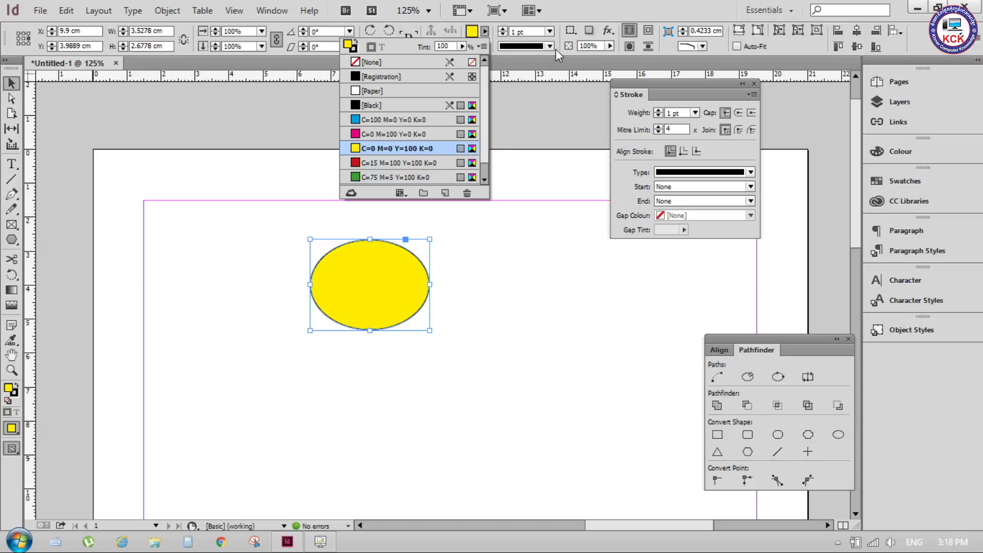
drag(430, 331, 573, 495)
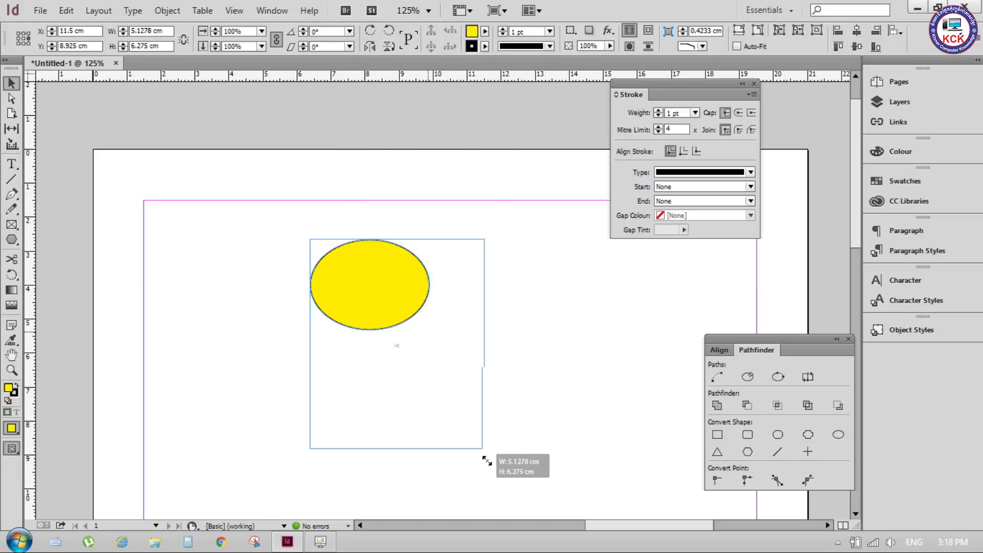
drag(496, 344, 371, 309)
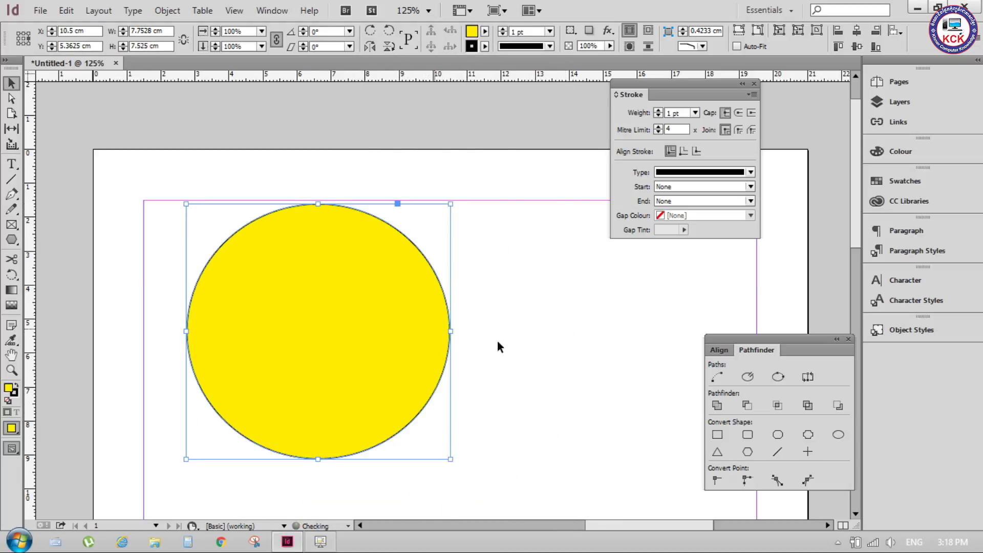
click(718, 476)
click(489, 310)
key(a)
drag(484, 307, 398, 406)
click(717, 480)
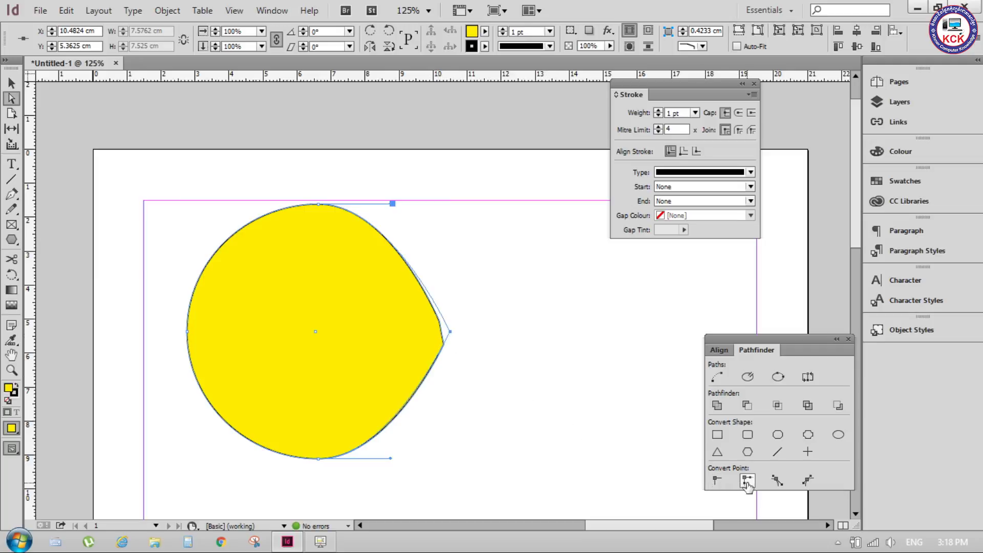
key(ctrl+z)
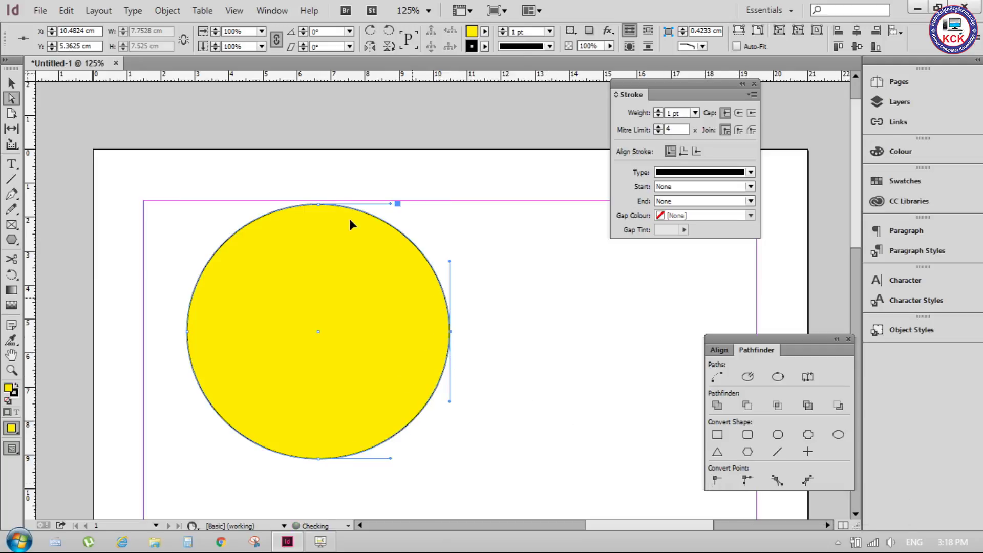
drag(281, 188, 339, 229)
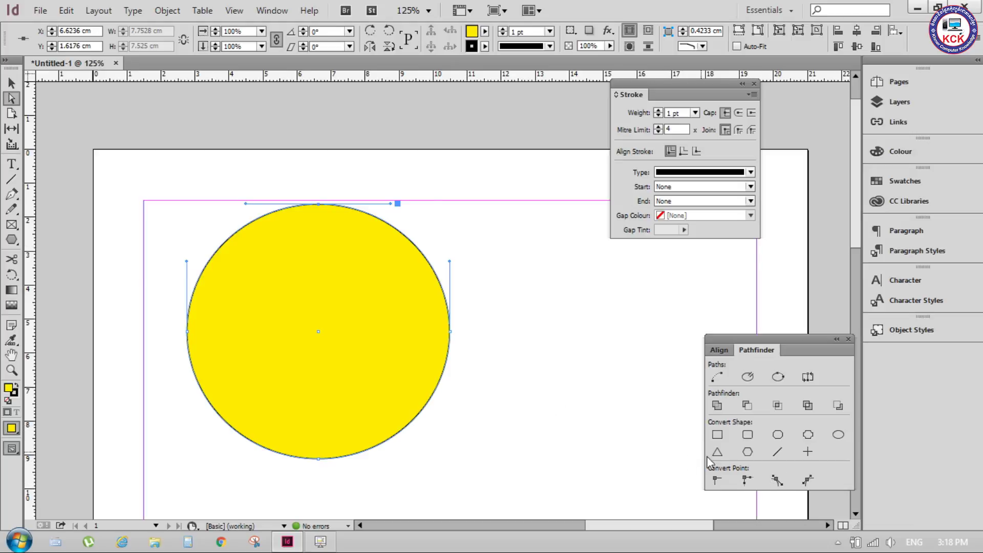
click(398, 204)
drag(246, 205, 218, 347)
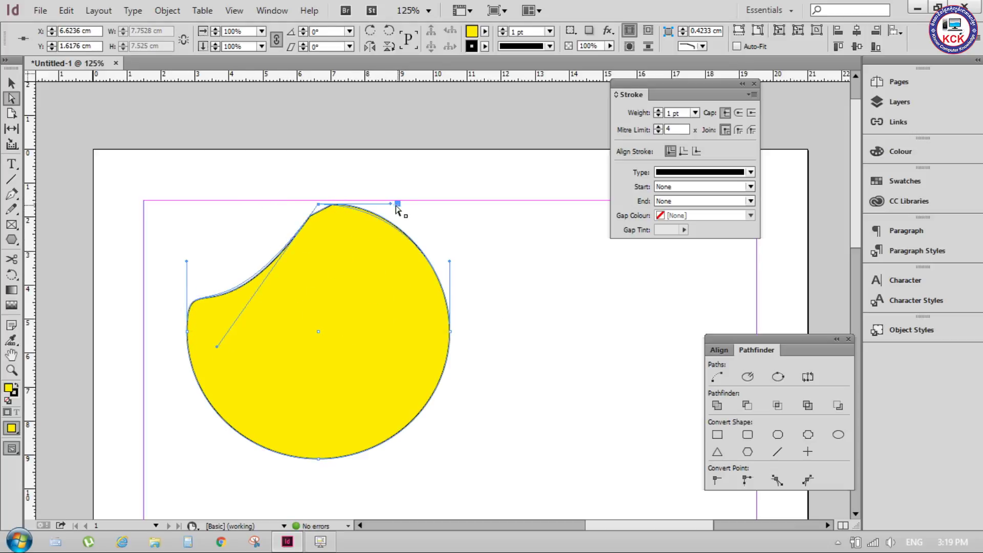
drag(397, 203, 365, 294)
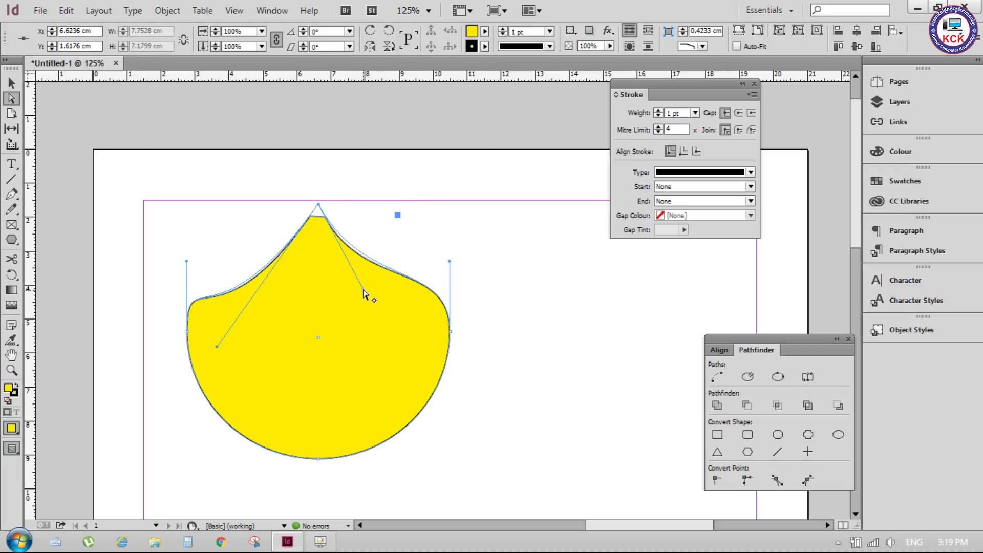
scroll(322, 216, up, 1)
scroll(321, 216, up, 1)
scroll(323, 217, down, 1)
scroll(322, 216, down, 1)
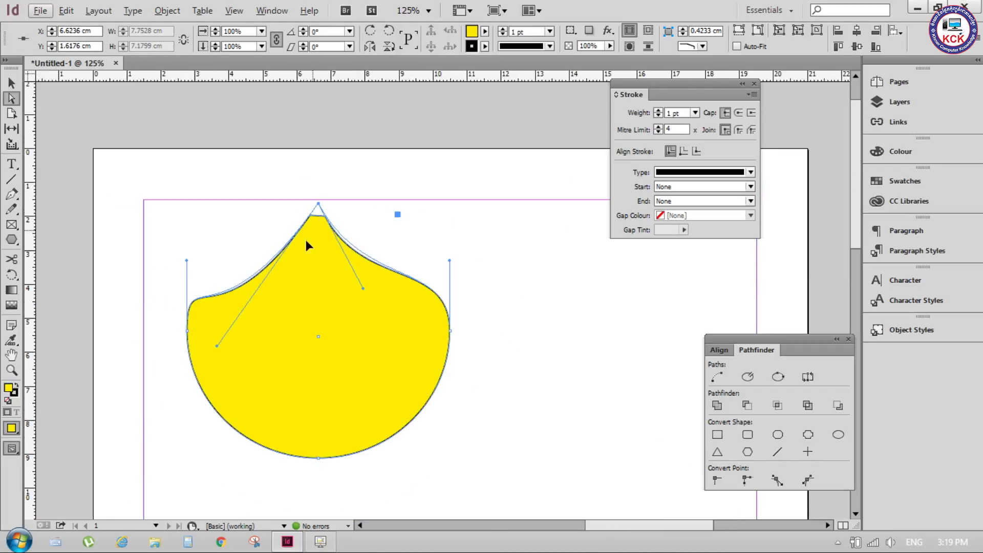
click(716, 480)
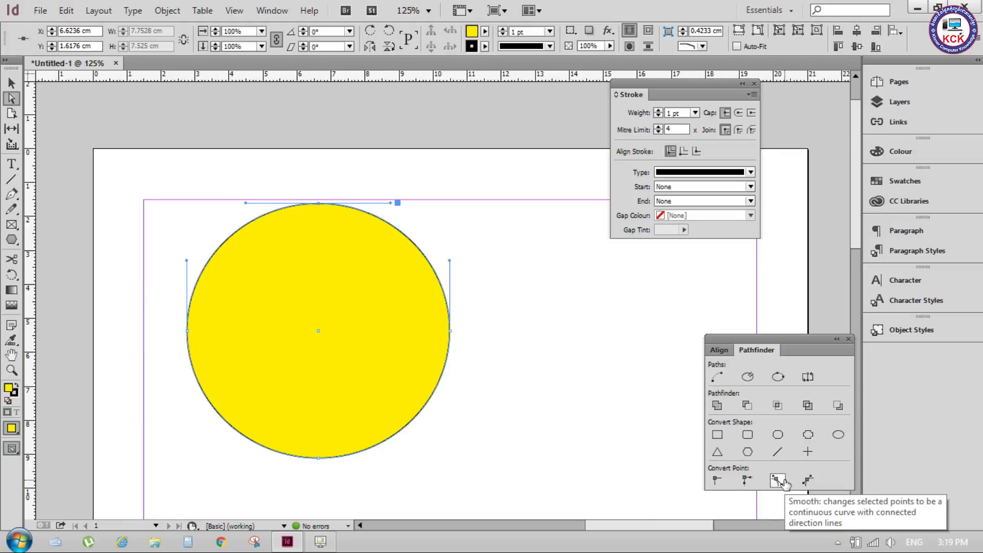
click(450, 330)
click(776, 481)
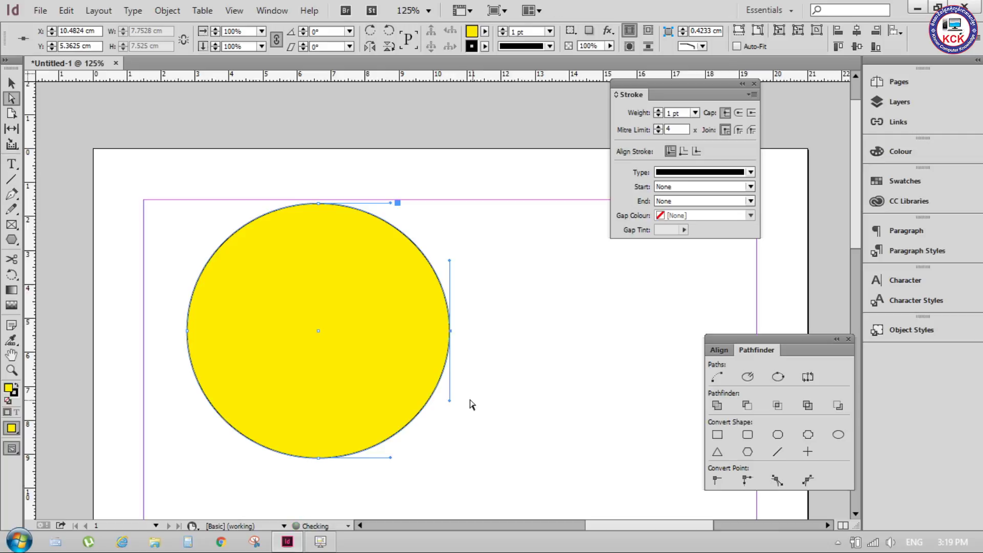
drag(450, 401, 386, 385)
key(ctrl+z)
click(808, 480)
drag(266, 180, 374, 256)
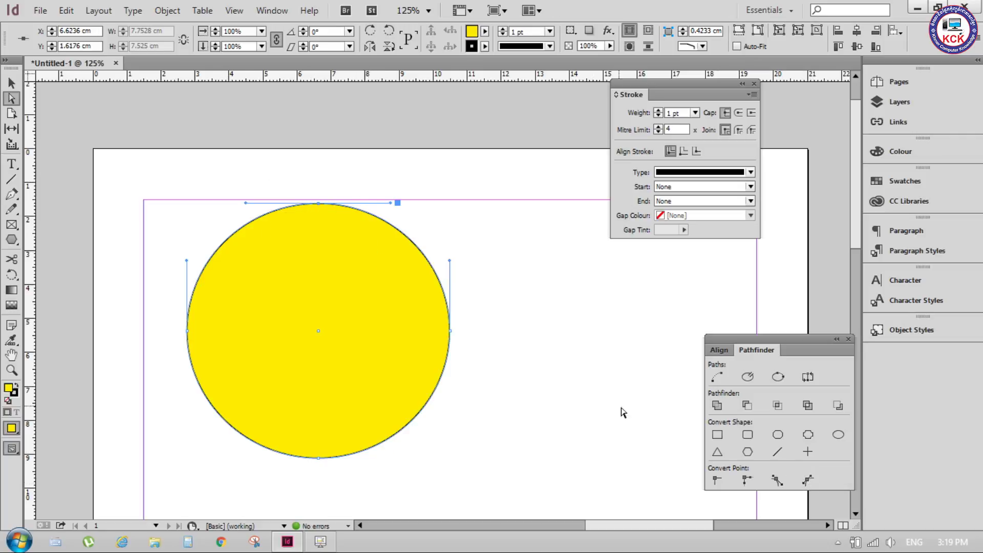
click(715, 479)
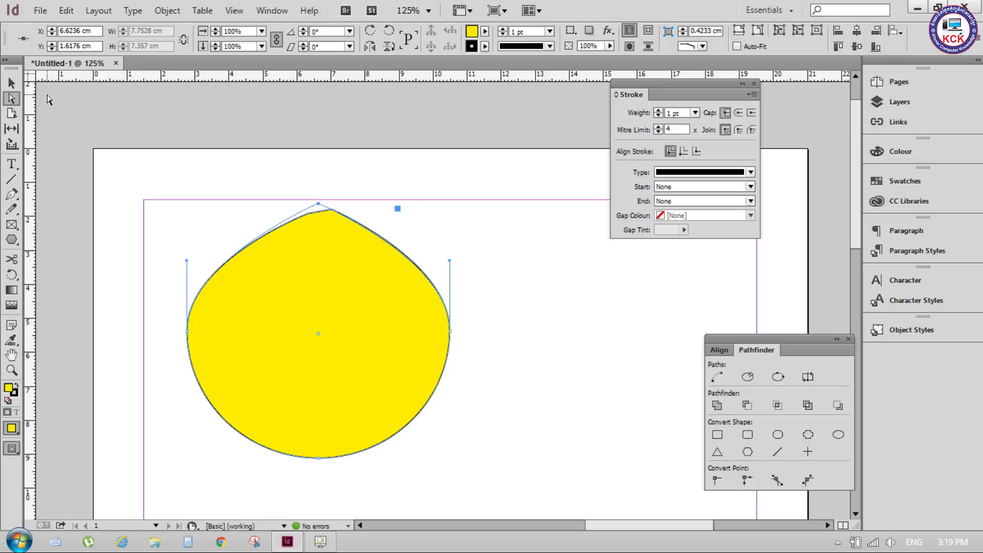
key(ctrl+z)
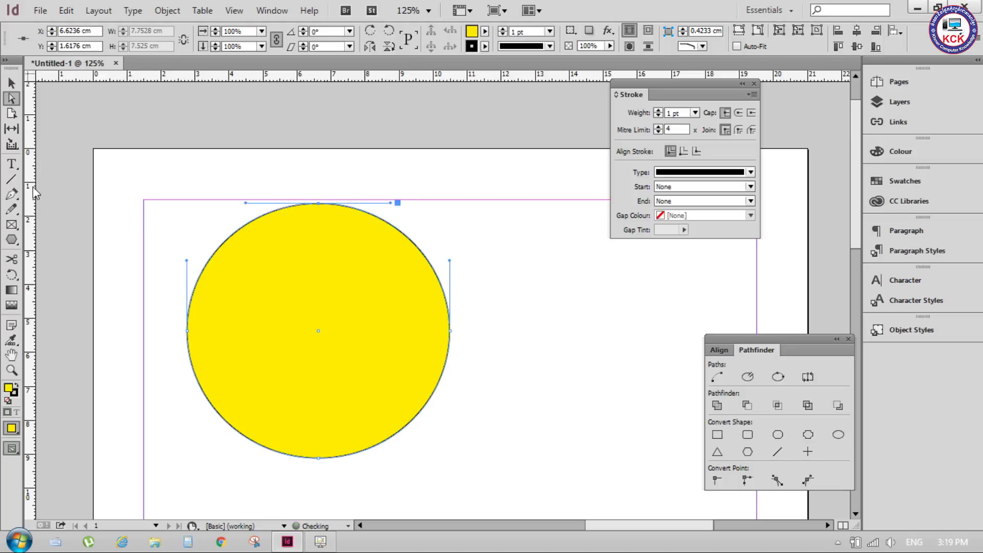
click(13, 195)
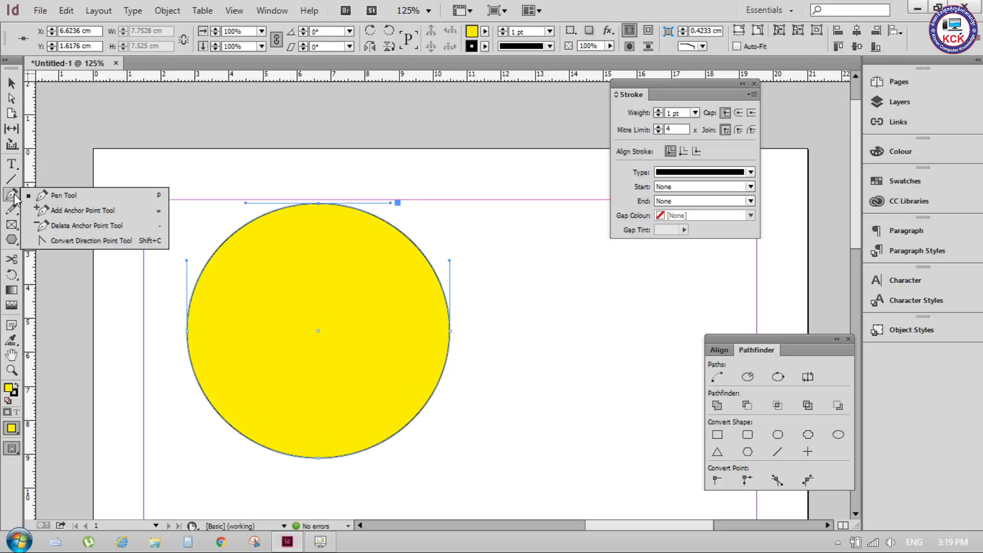
click(82, 240)
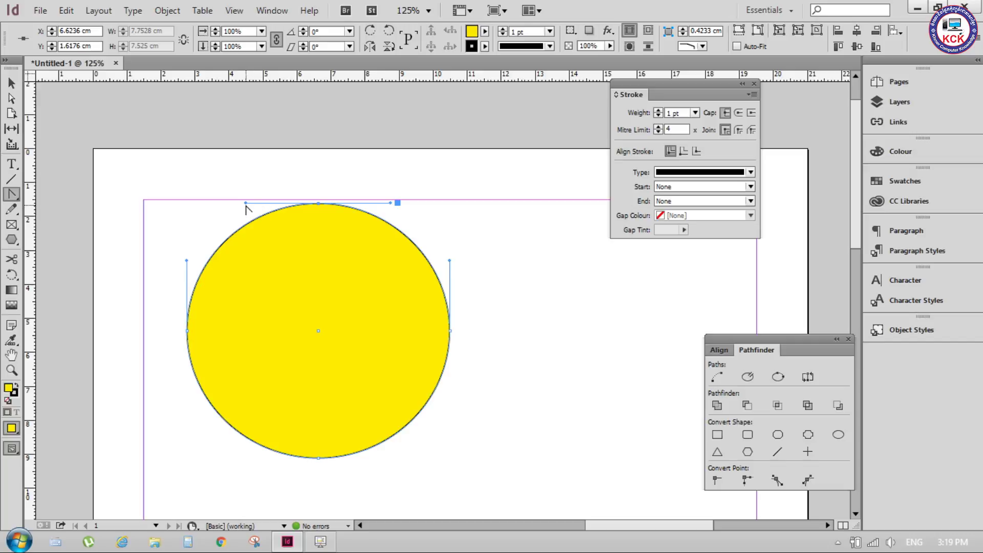
mouse_move(245, 204)
mouse_down()
mouse_move(440, 369)
mouse_move(352, 391)
mouse_up()
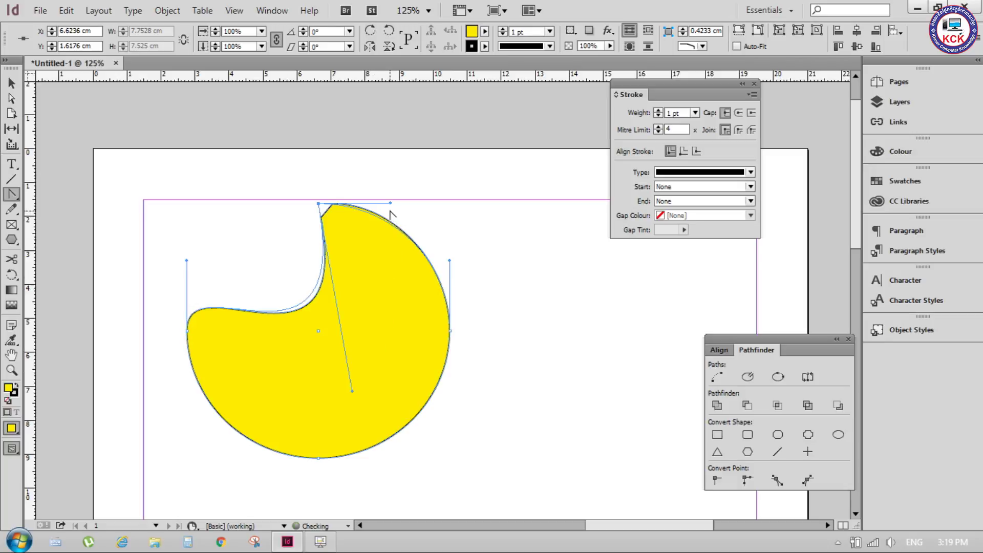
drag(390, 205, 361, 231)
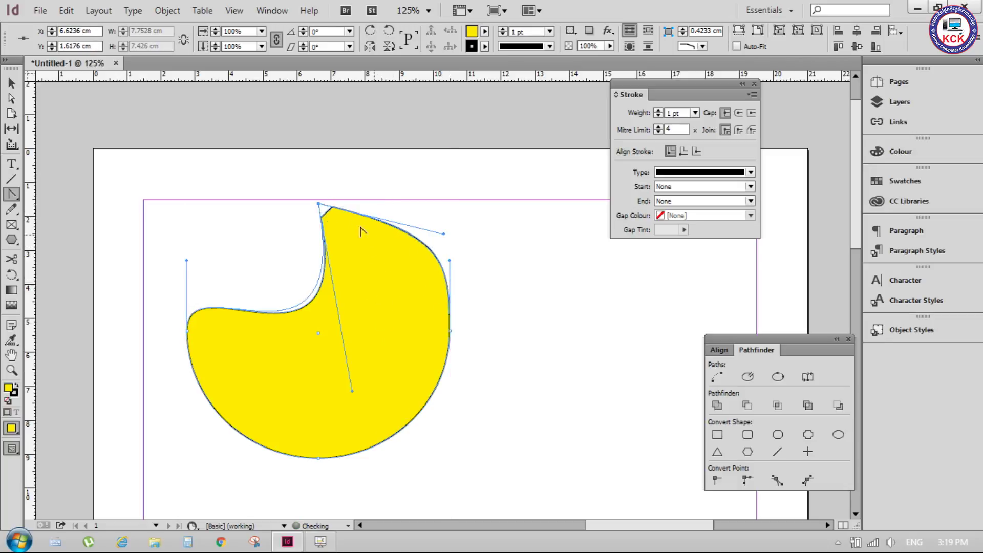
key(ctrl+z)
key(ctrl+z)
key(ctrl+z)
click(11, 83)
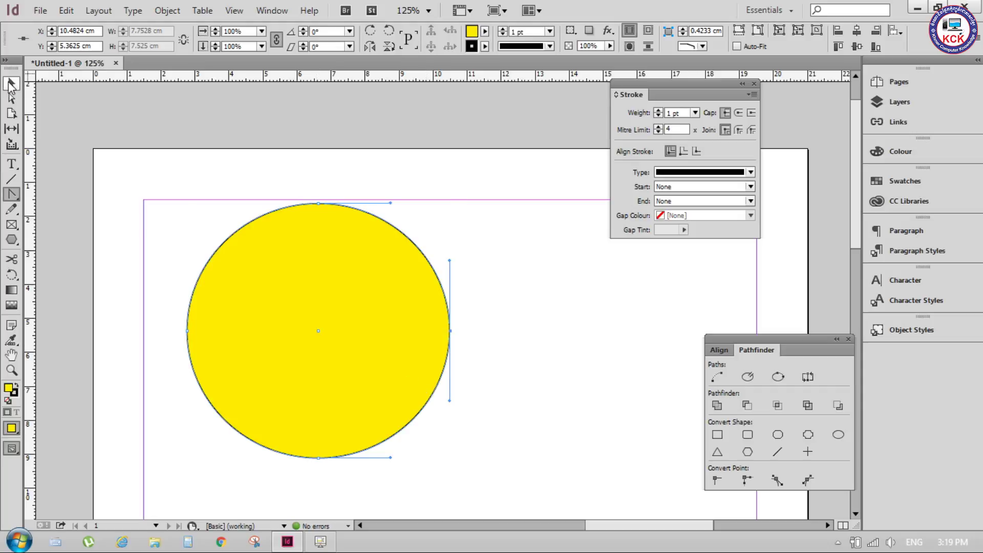
Replace the yellow circle with a newly drawn magenta-filled circle mid-page.
click(553, 364)
click(353, 342)
key(Delete)
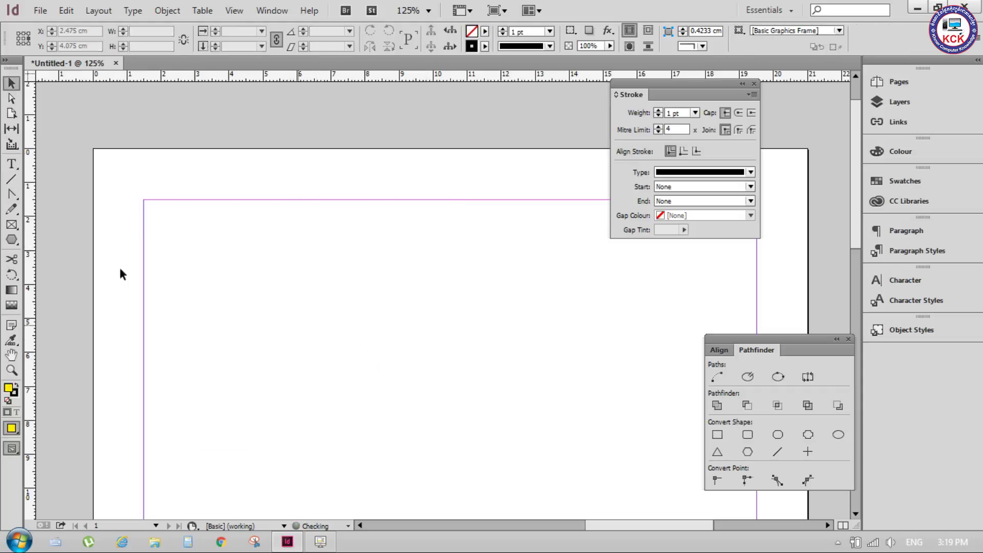
click(16, 240)
click(49, 256)
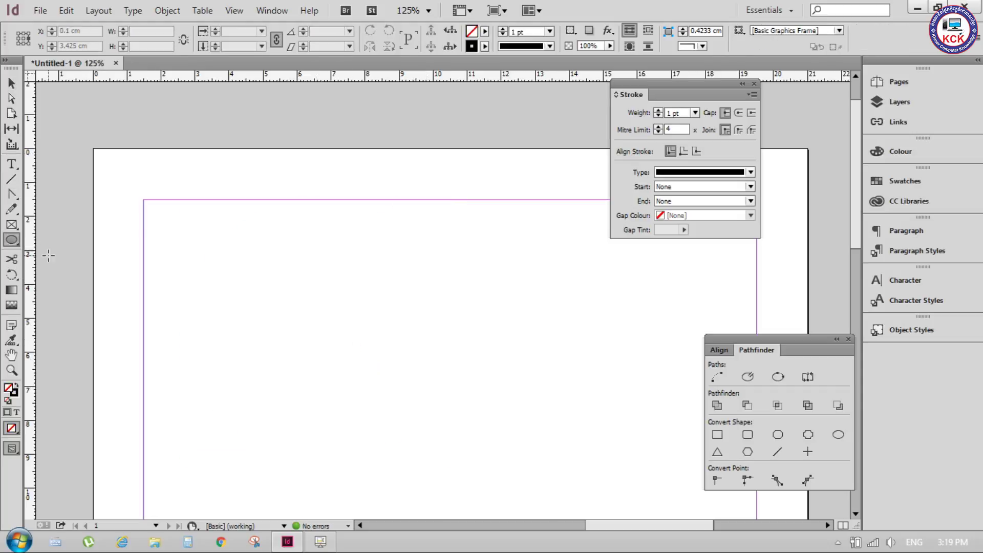
drag(278, 270, 485, 464)
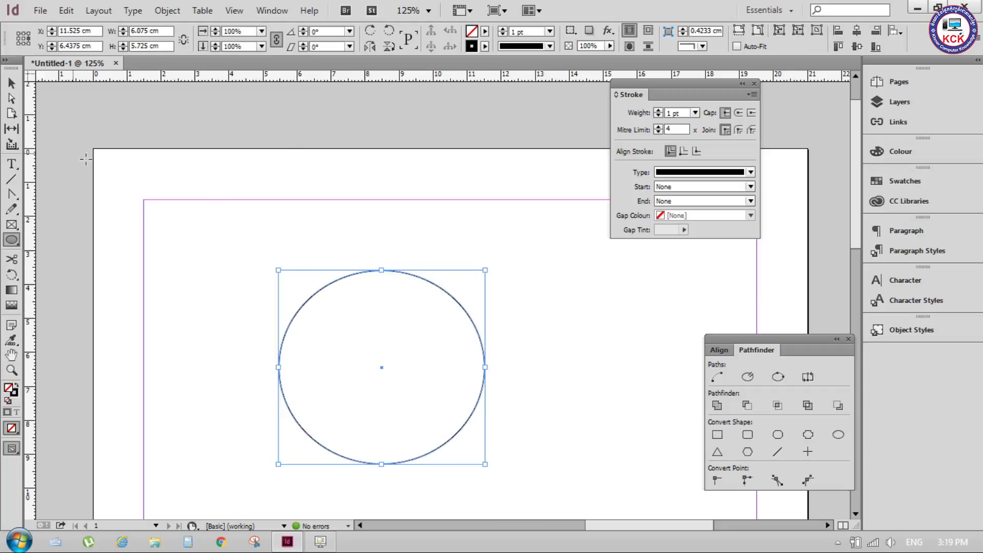
click(484, 31)
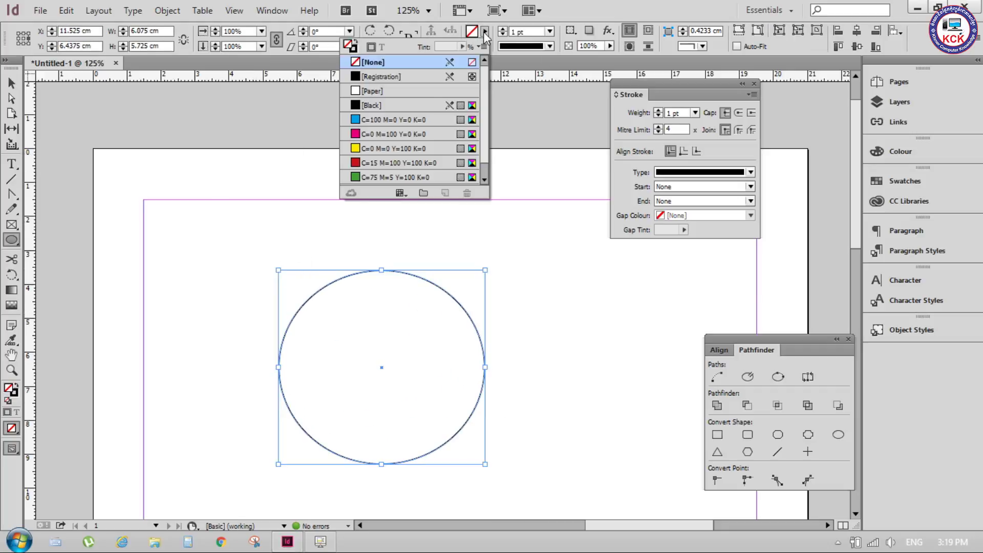
click(361, 135)
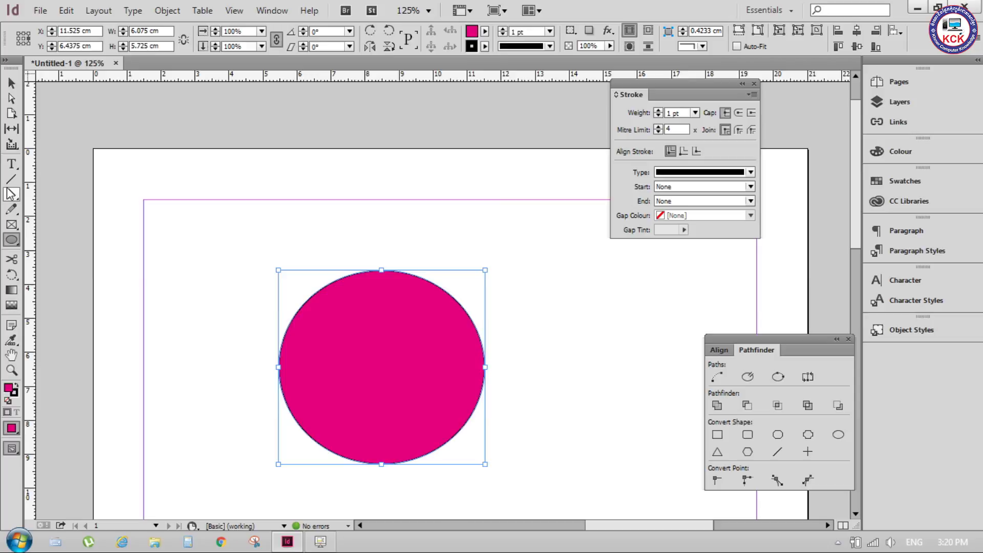
Convert the circle's top anchor to a sharp point and bend its curves into an onion dome.
click(12, 99)
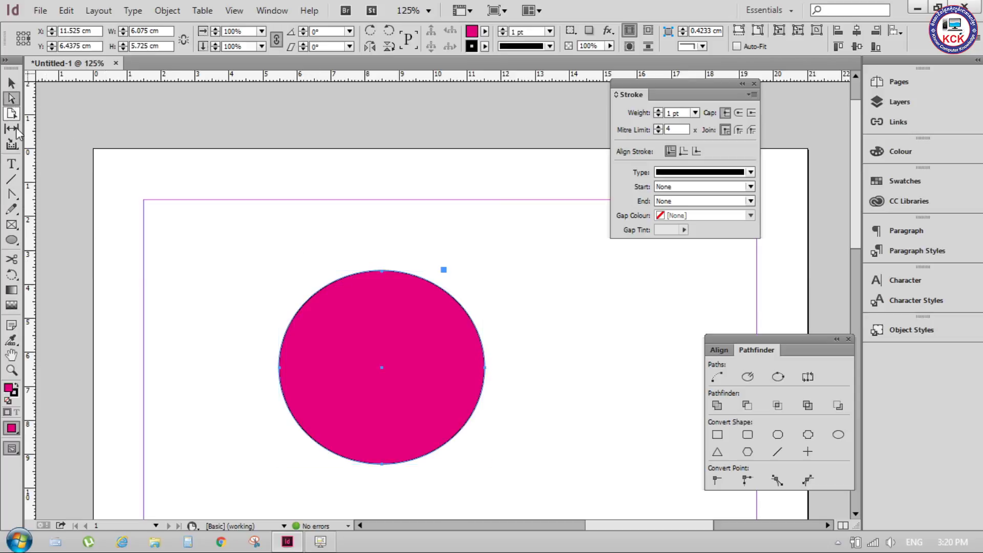
click(11, 194)
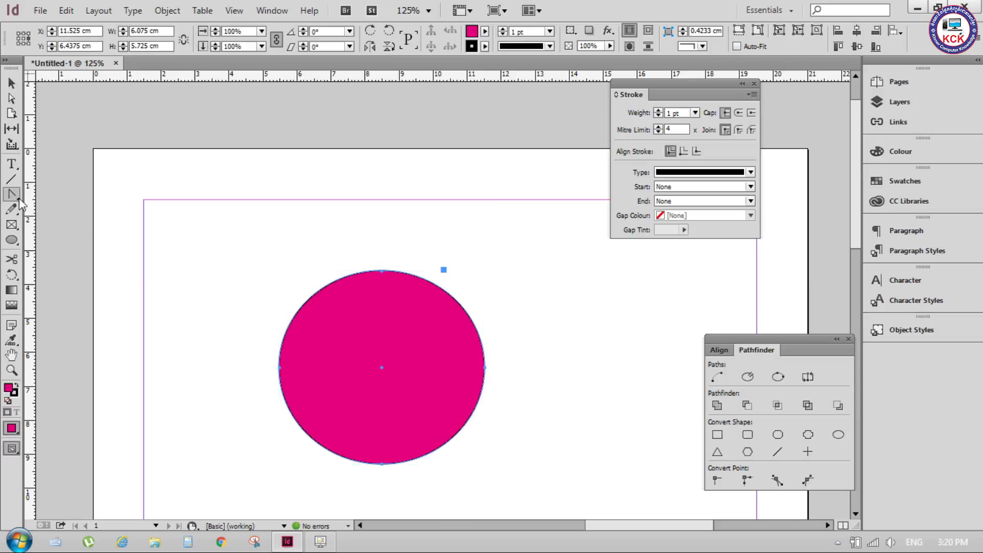
click(382, 271)
drag(383, 271, 360, 276)
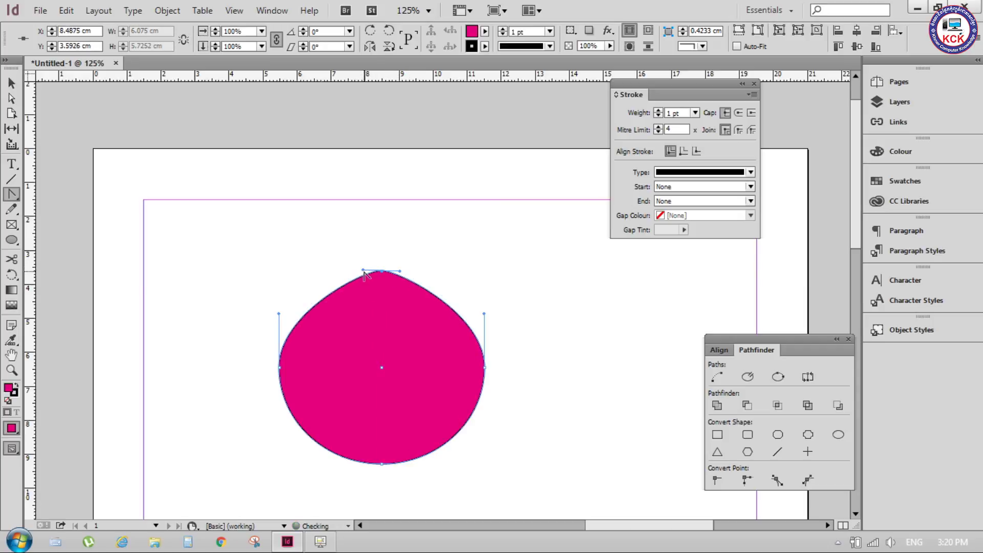
mouse_move(363, 272)
mouse_down()
mouse_move(413, 377)
mouse_move(368, 368)
mouse_up()
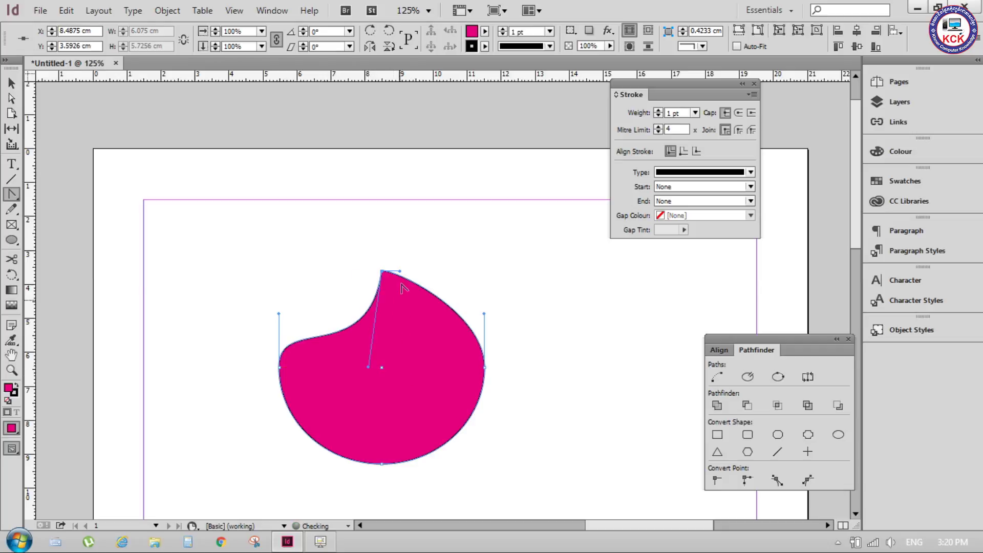
mouse_move(400, 271)
mouse_down()
mouse_move(384, 385)
mouse_move(395, 367)
mouse_move(323, 292)
mouse_up()
key(v)
click(392, 226)
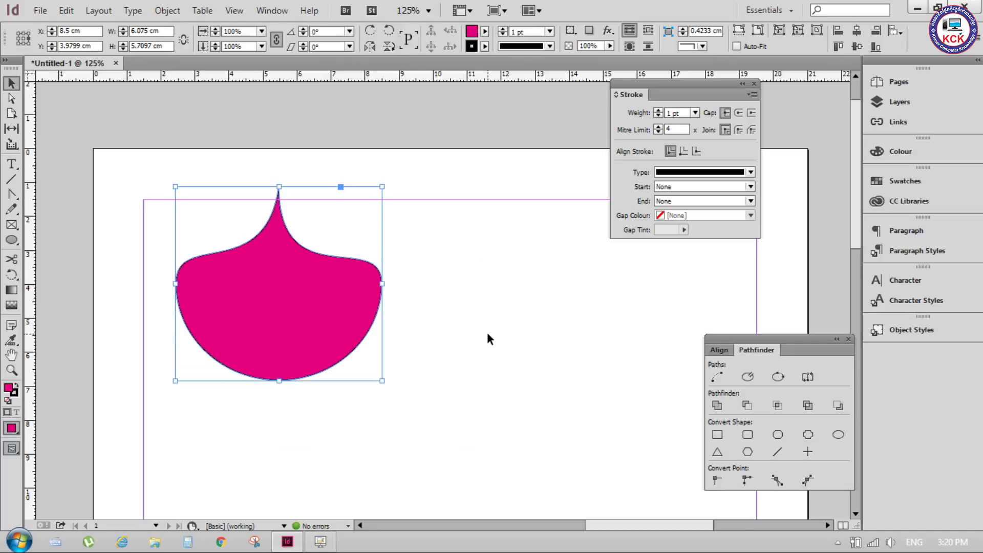
click(167, 10)
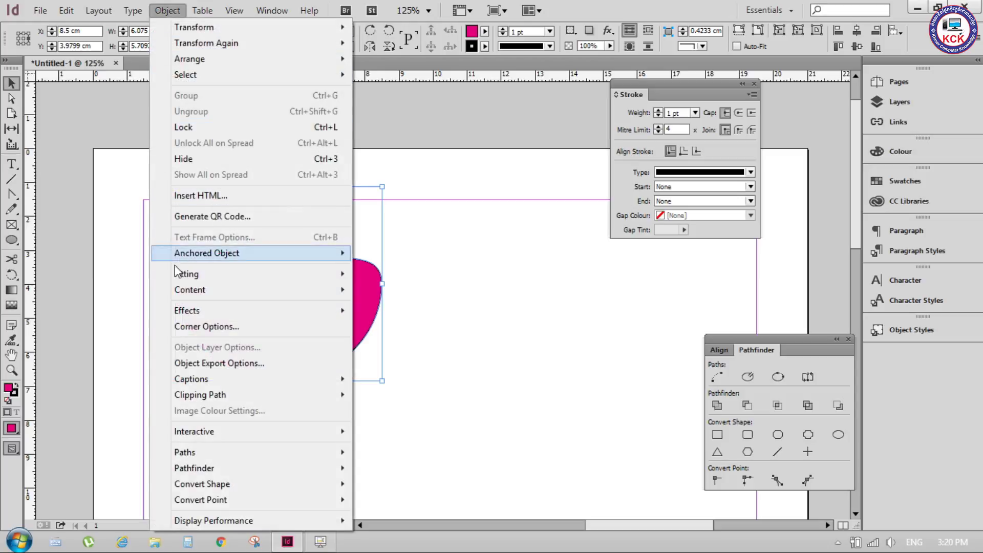
mouse_move(213, 520)
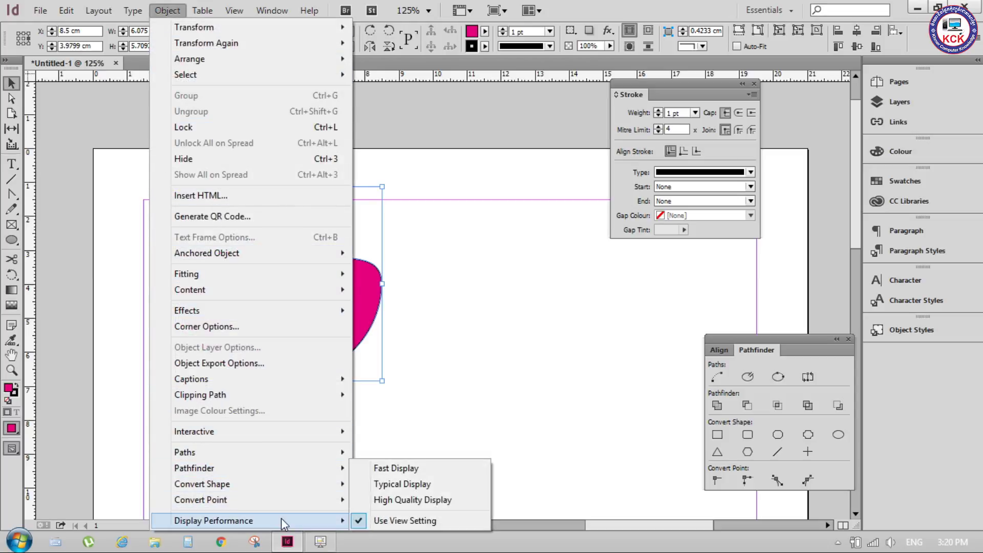
Reposition the pink shape and set its display performance to High Quality.
click(399, 467)
drag(315, 331, 370, 384)
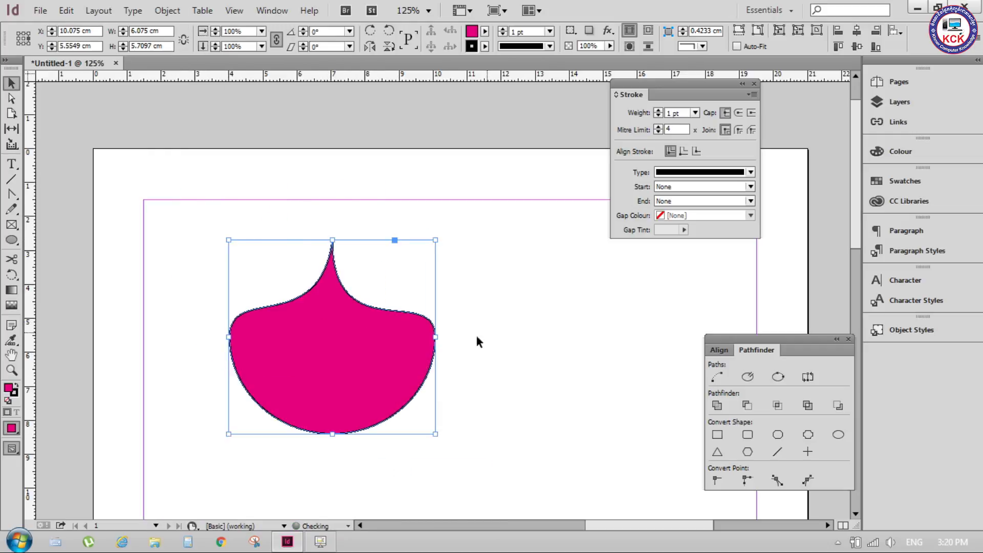
drag(350, 339, 407, 397)
drag(384, 344, 369, 281)
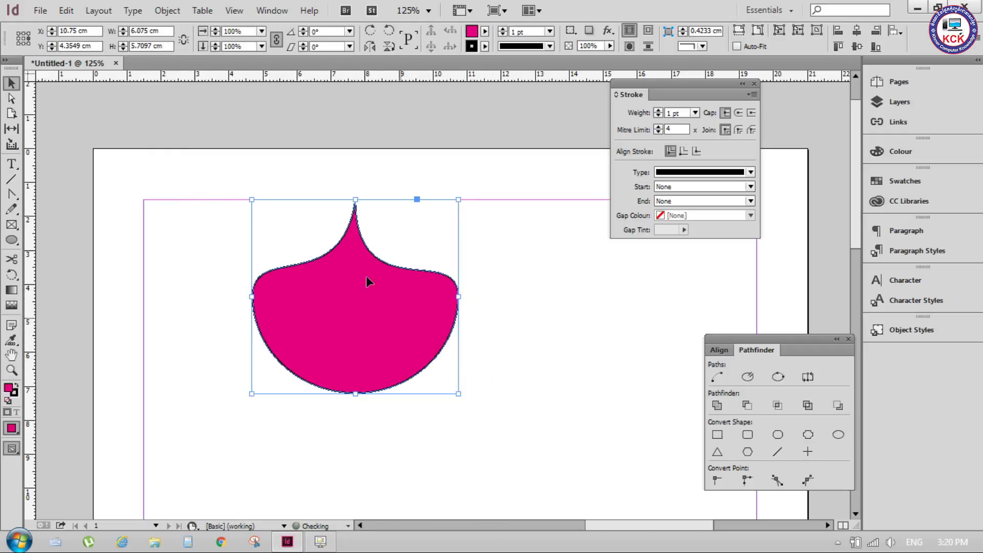
click(168, 10)
mouse_move(214, 521)
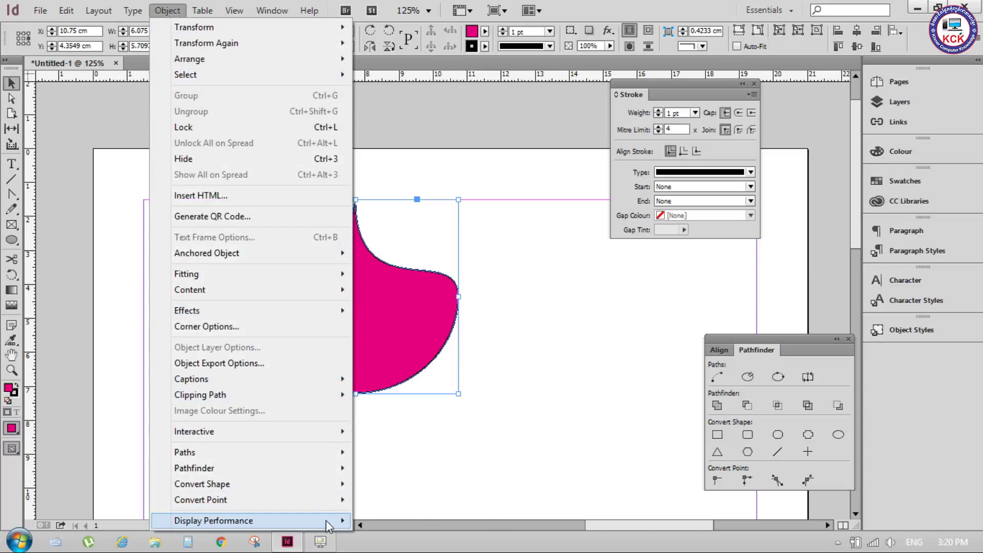
click(360, 467)
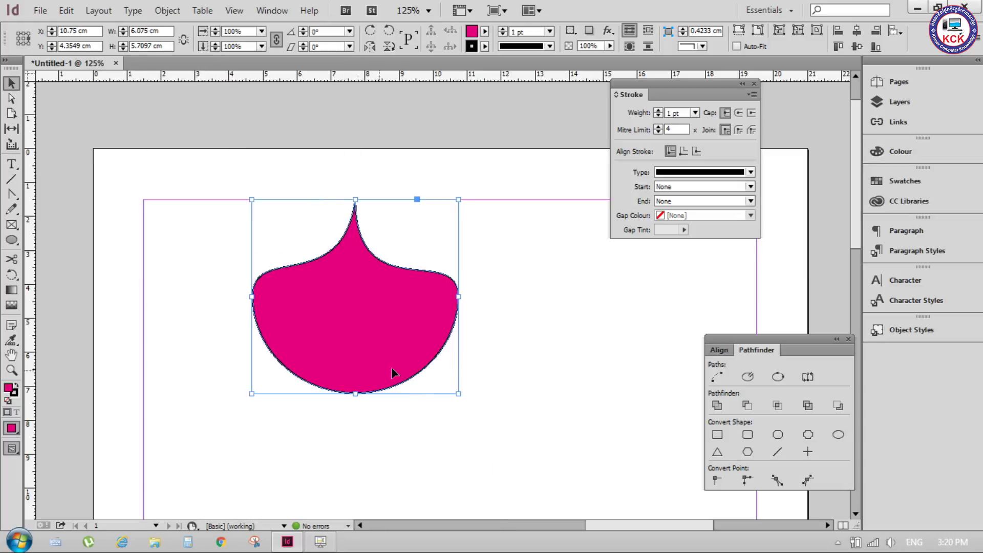
Inspect the pink pointed shape, then delete it from the page.
click(579, 330)
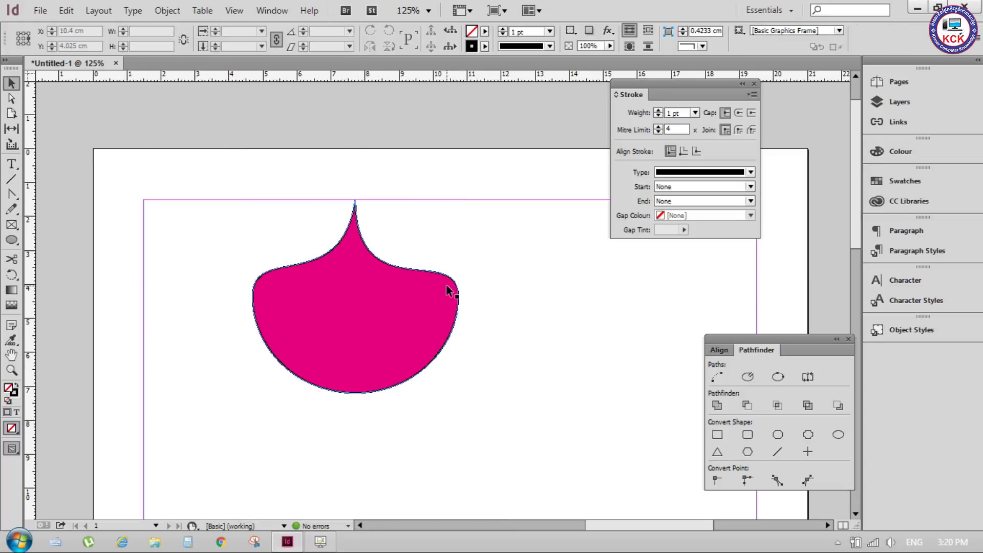
scroll(448, 287, up, 6)
scroll(440, 277, down, 1)
scroll(441, 278, down, 5)
click(413, 318)
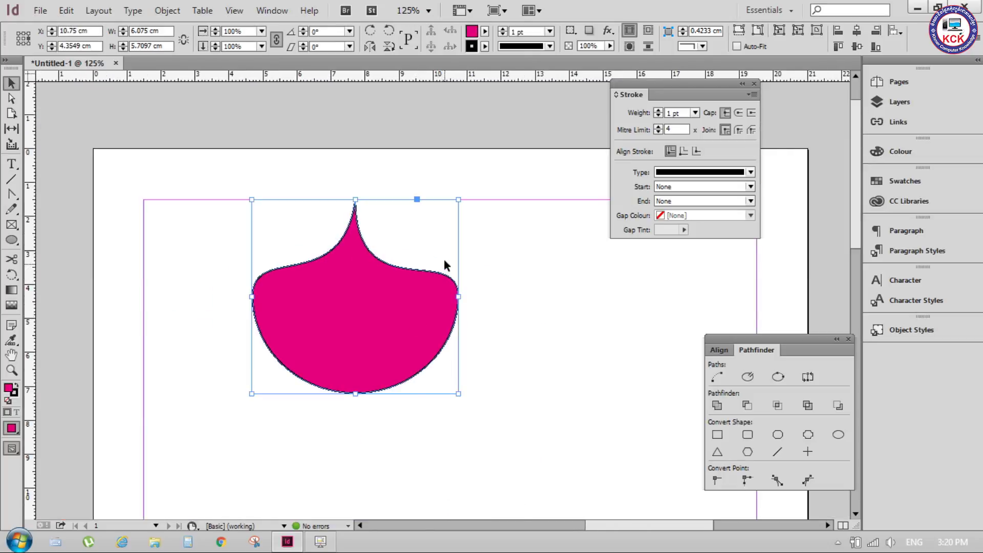
scroll(445, 265, up, 6)
scroll(433, 354, up, 3)
scroll(471, 248, up, 3)
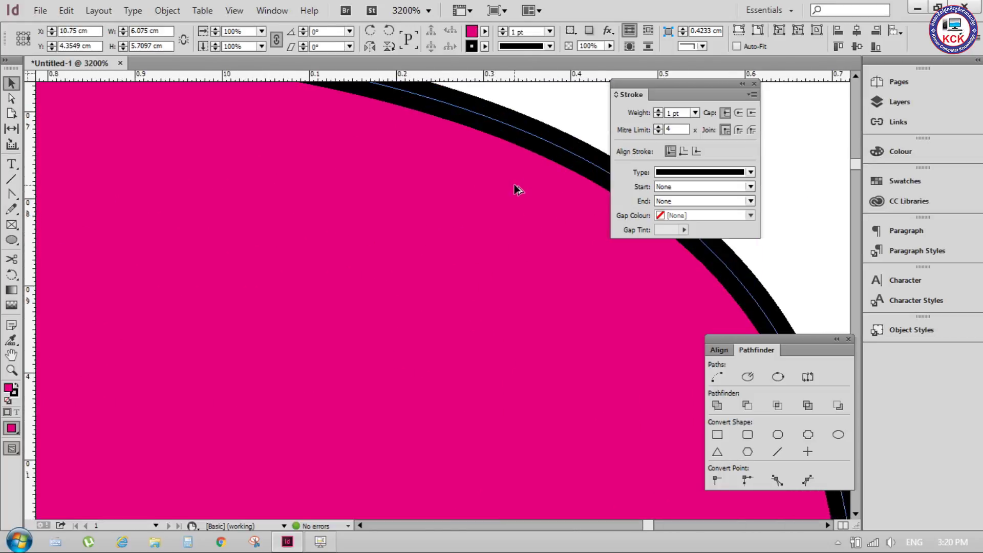
scroll(500, 238, down, 4)
scroll(483, 263, down, 3)
scroll(447, 263, down, 2)
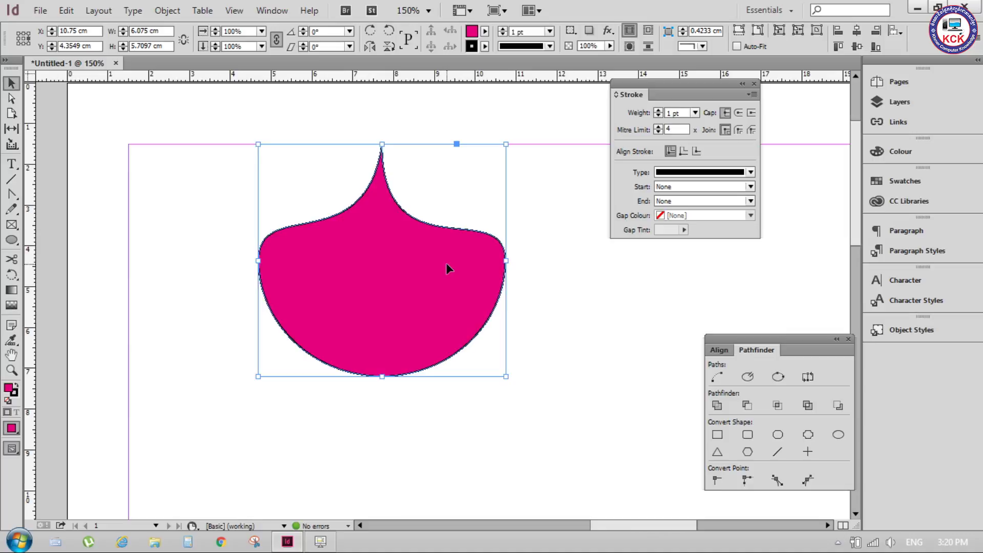
key(Delete)
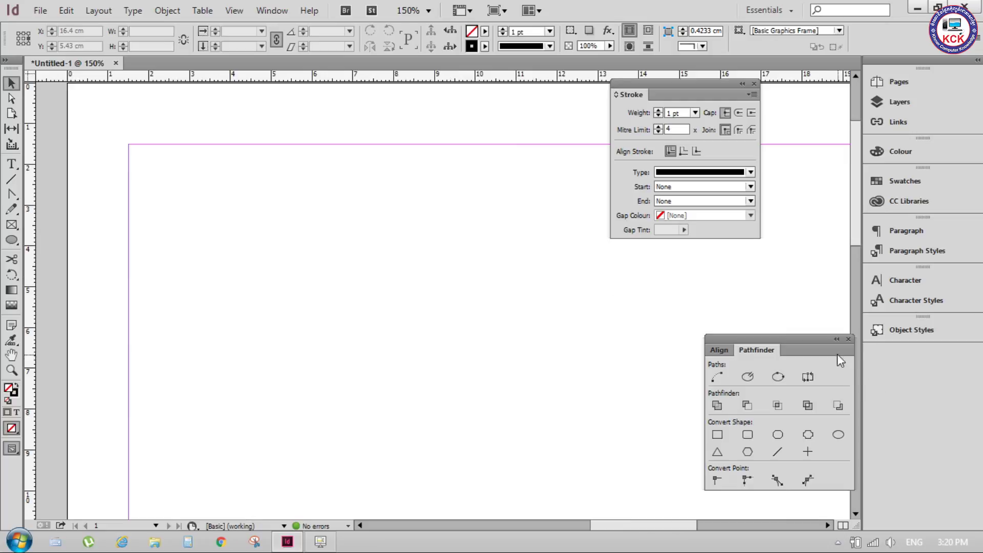
Close the Pathfinder and Stroke panels and minimize InDesign.
click(849, 339)
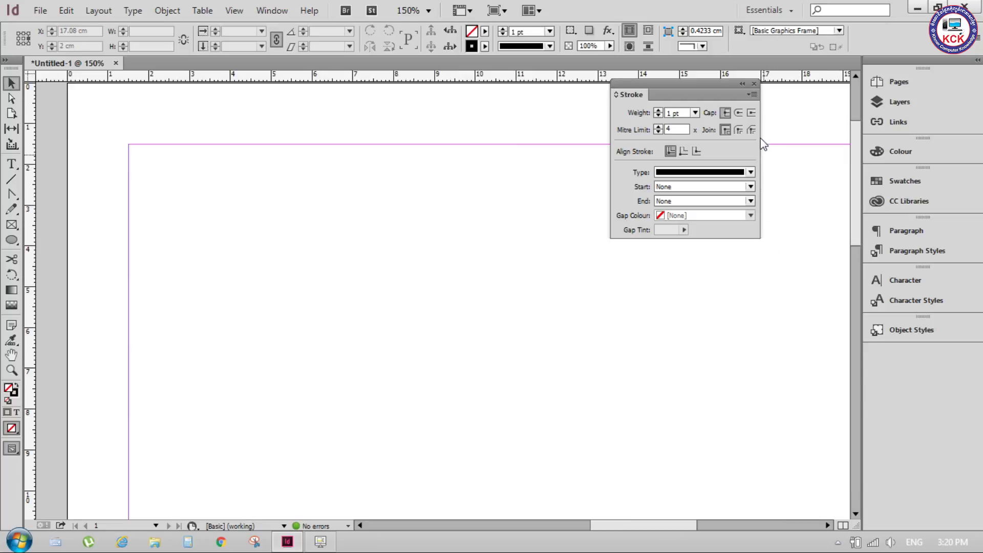
click(753, 84)
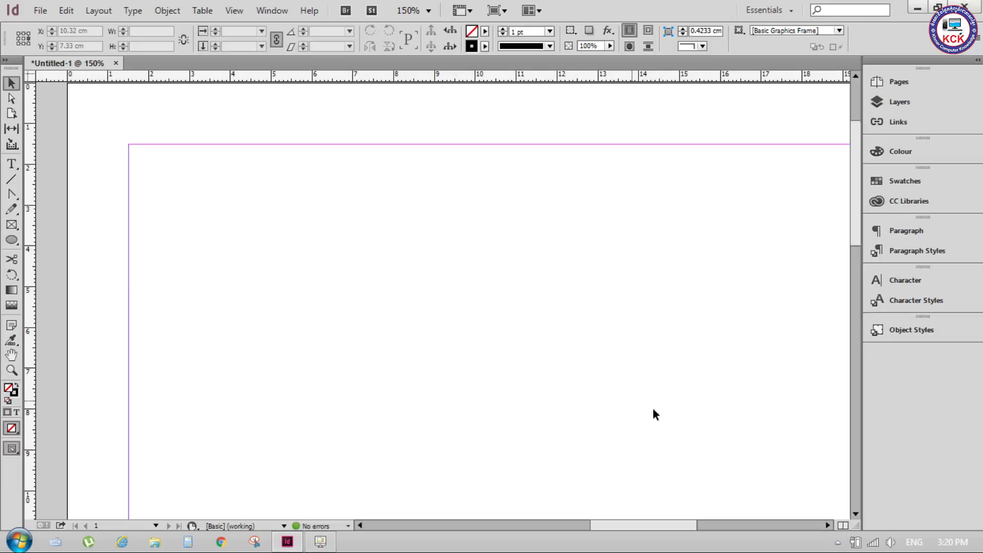
click(917, 8)
Open myfile.txt in maximized Notepad, select all its Lorem ipsum text, then close it.
click(924, 468)
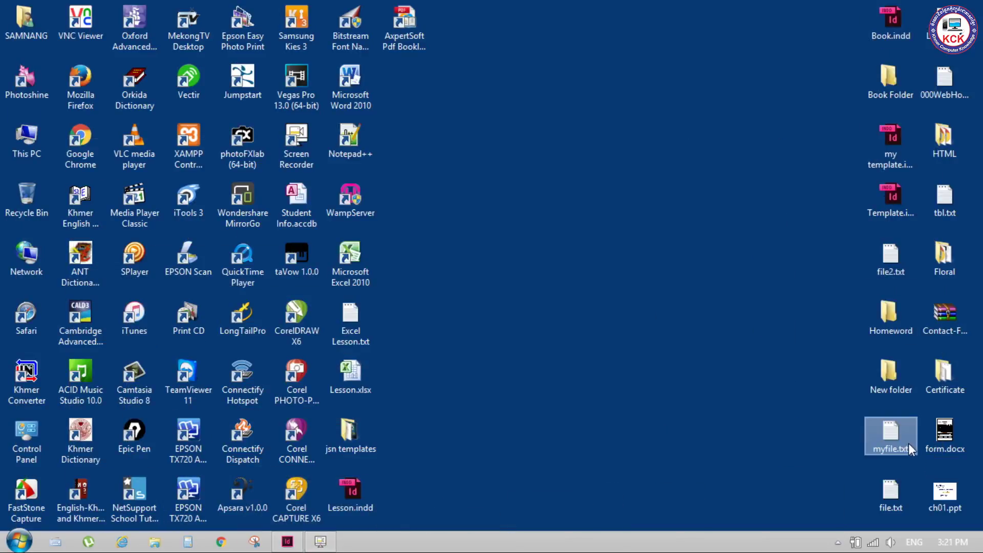
double_click(891, 491)
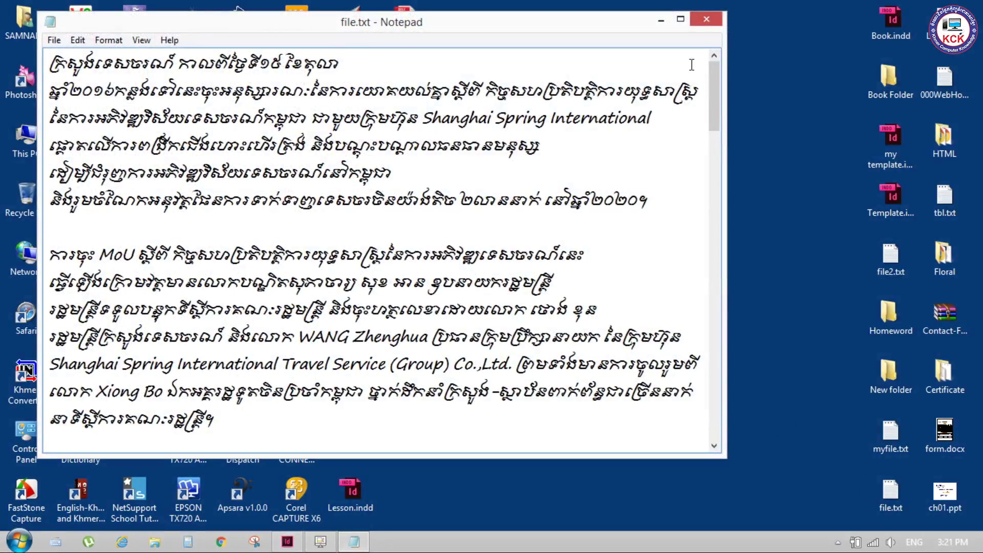
click(705, 22)
double_click(911, 443)
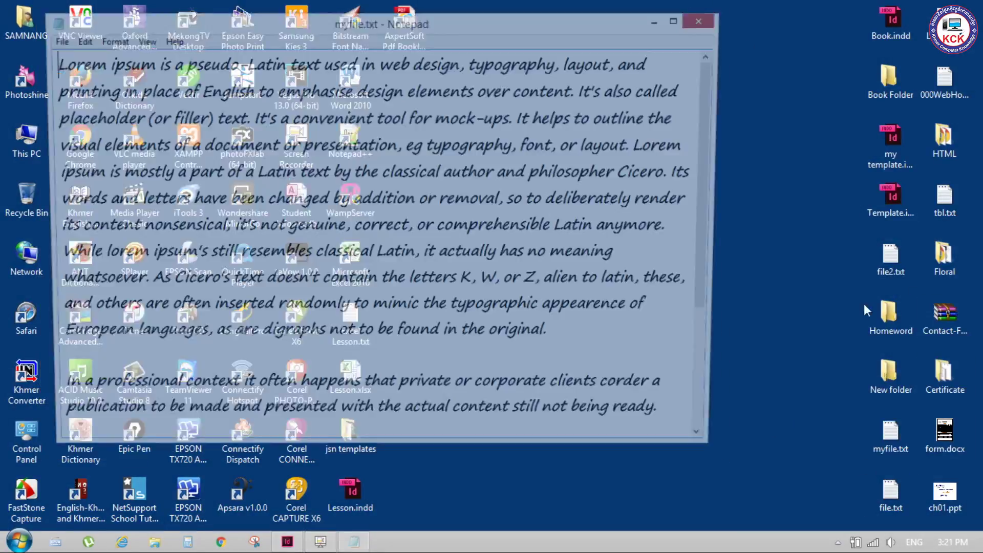
click(681, 20)
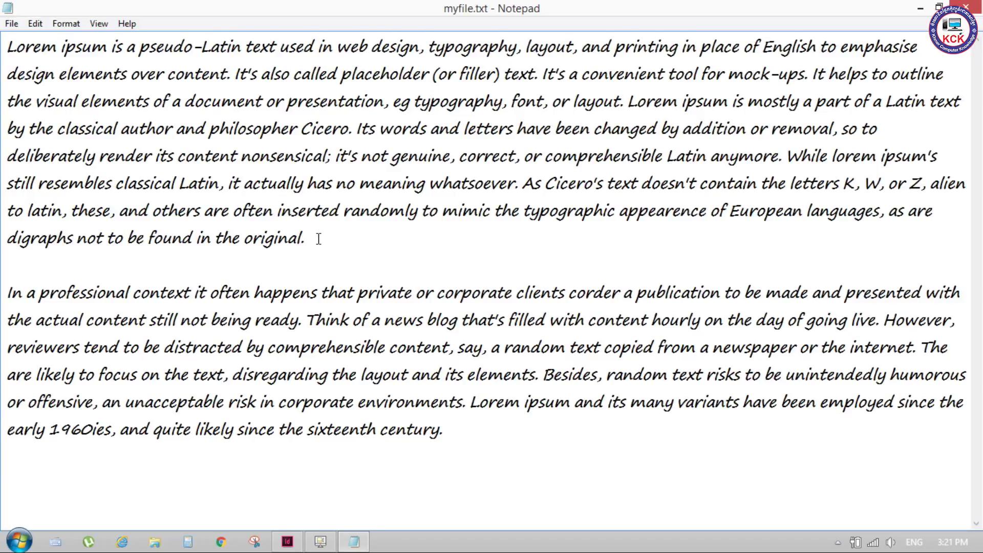
drag(457, 430, 2, 10)
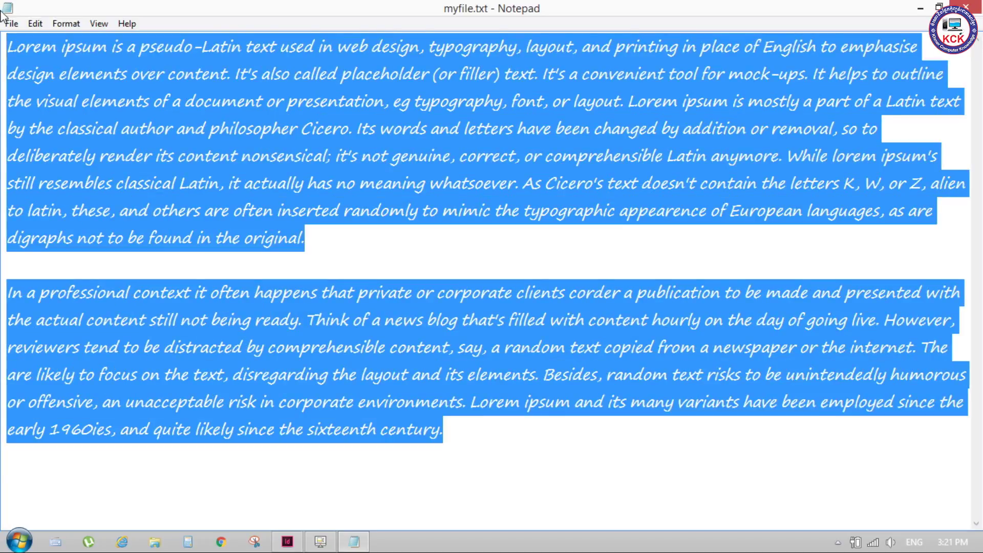
click(971, 7)
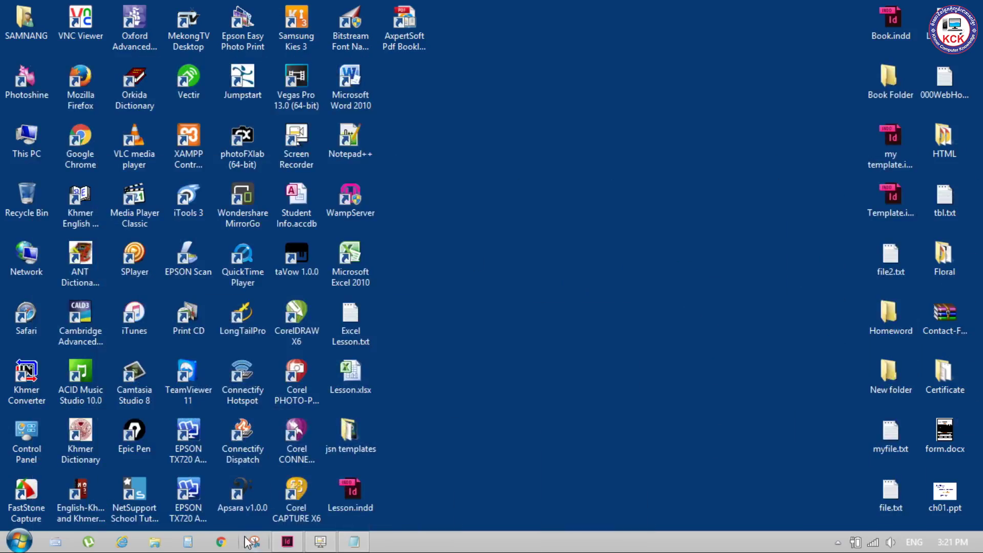
Paste the Lorem ipsum text into a new text frame drawn from the top-left margin.
click(303, 543)
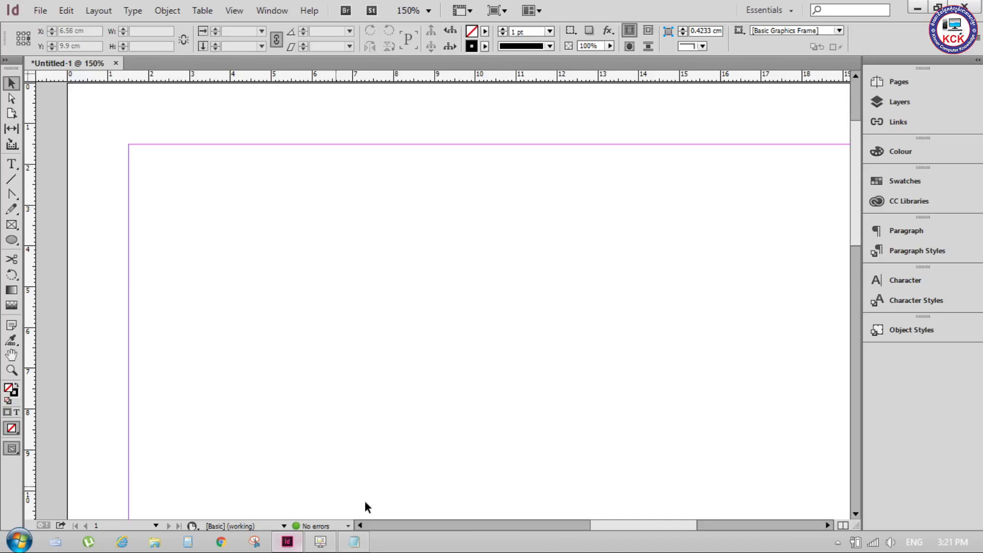
click(11, 165)
drag(129, 144, 688, 515)
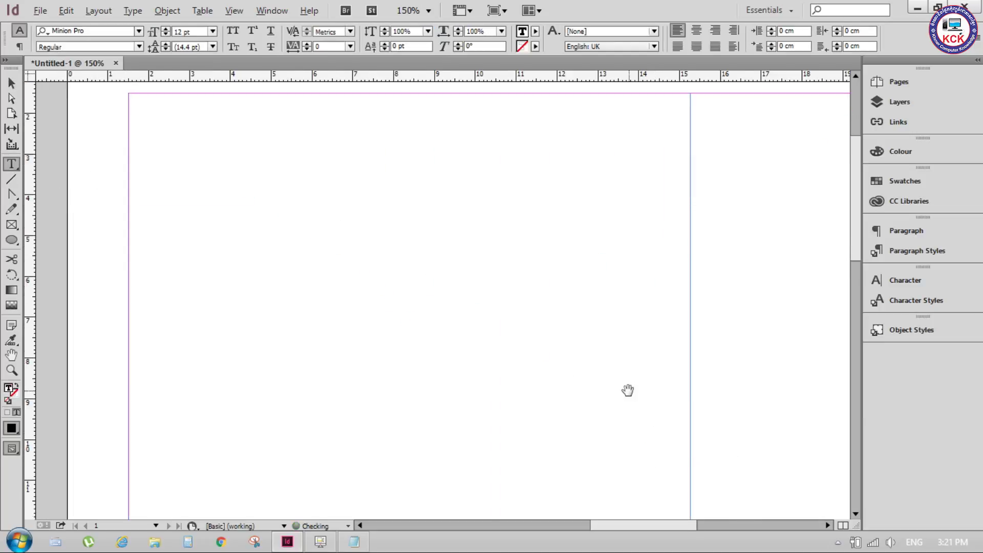
scroll(625, 390, down, 3)
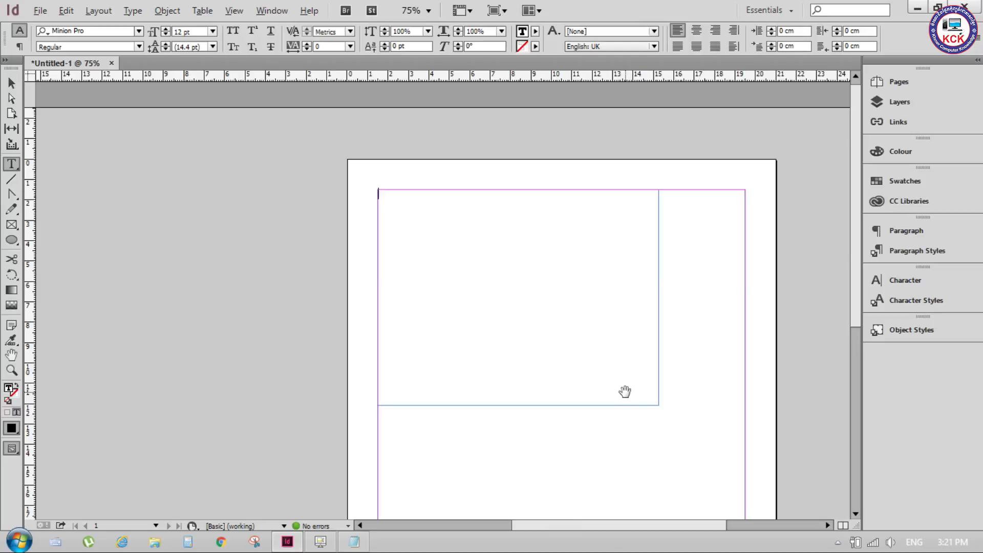
key(alt)
key(t)
key(h)
Resize the text frame to 18 cm wide and 12.05 cm tall.
click(12, 83)
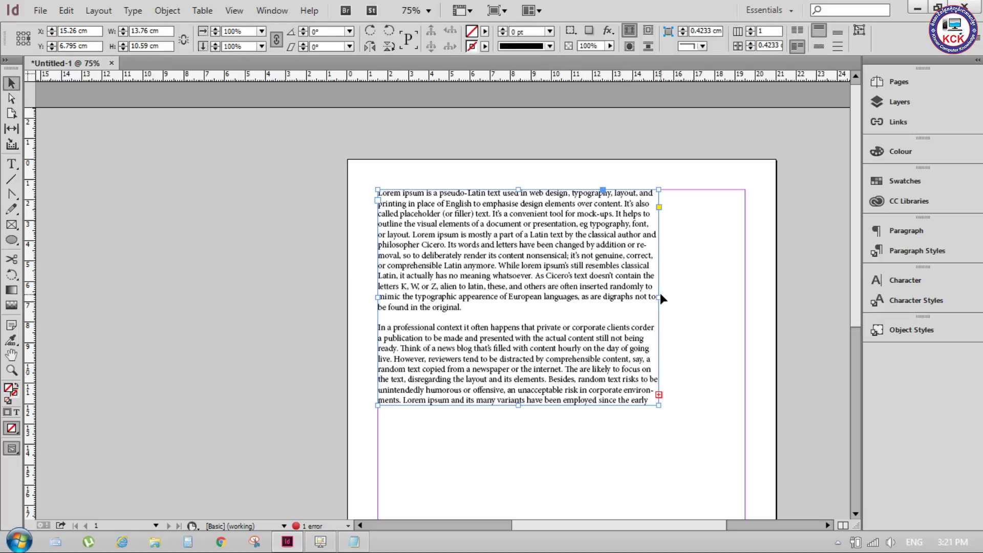
drag(659, 296, 745, 296)
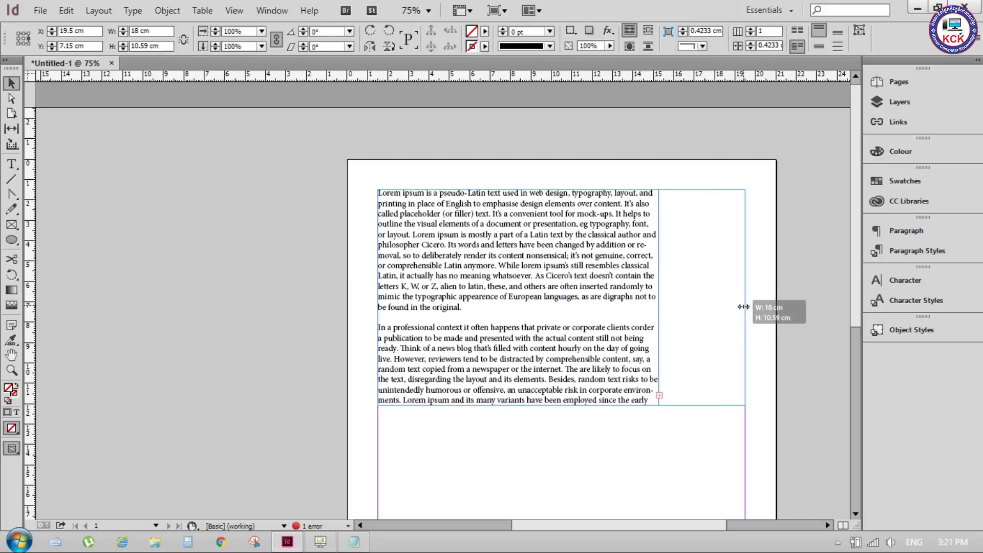
drag(561, 405, 567, 435)
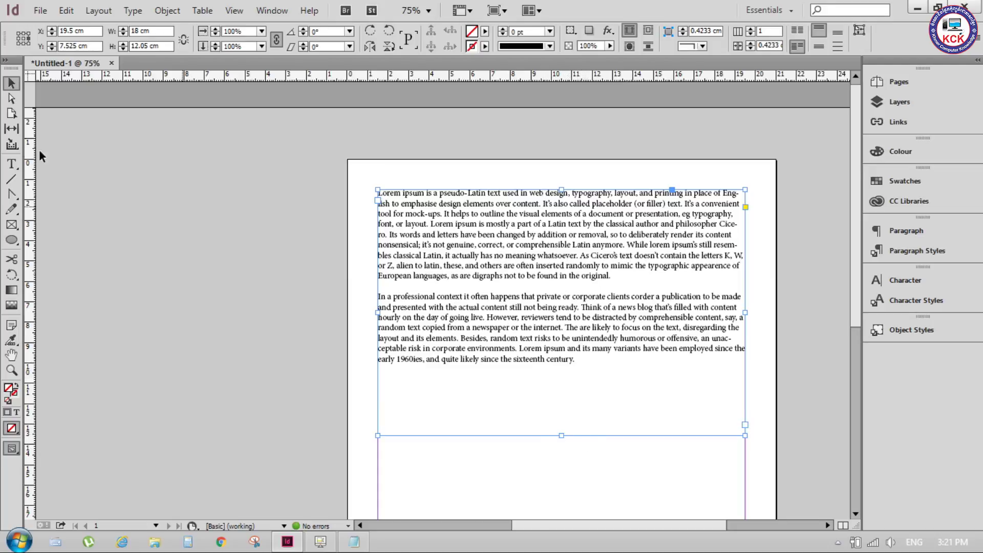
Paste another copy of the lorem ipsum paragraphs at the end and remove the blank line.
click(11, 164)
drag(576, 359, 353, 193)
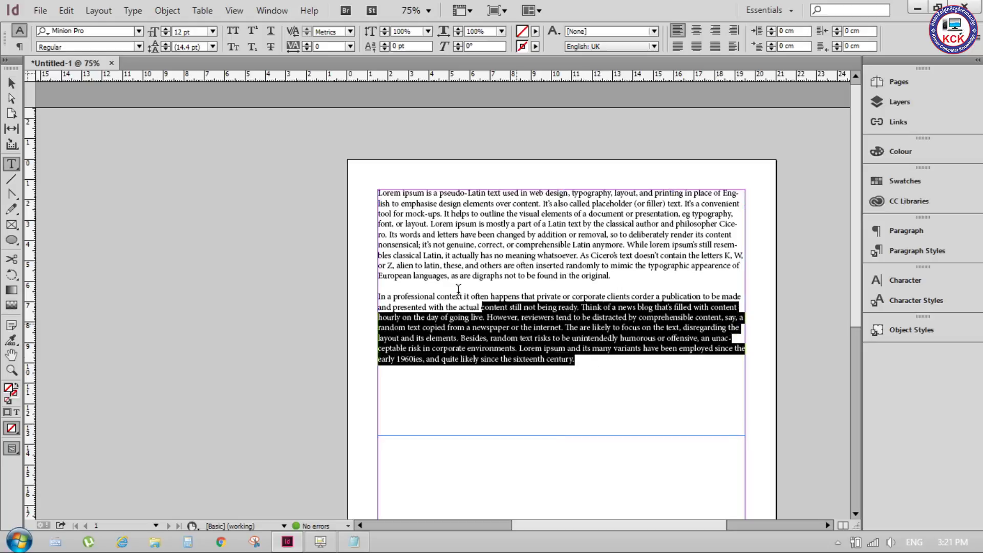
click(634, 367)
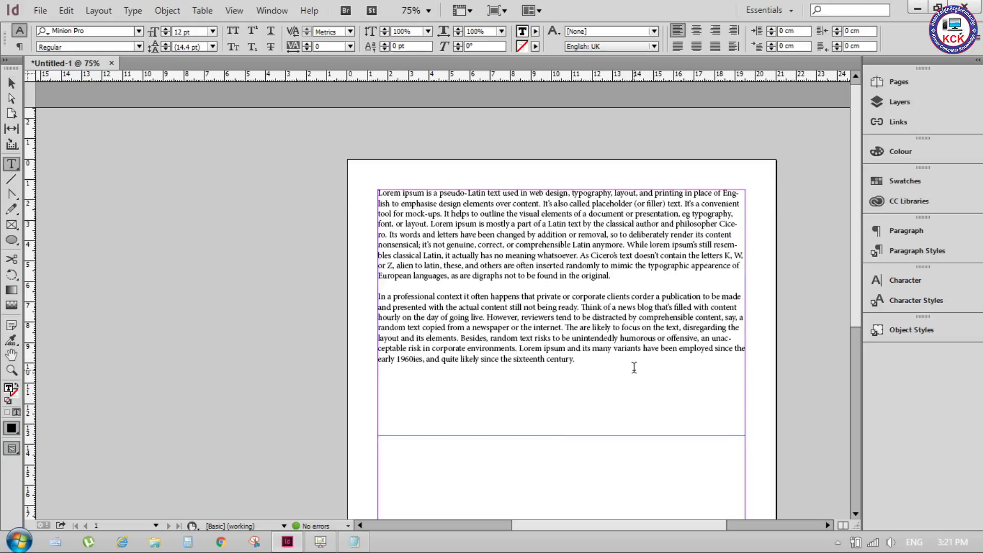
key(ctrl+v)
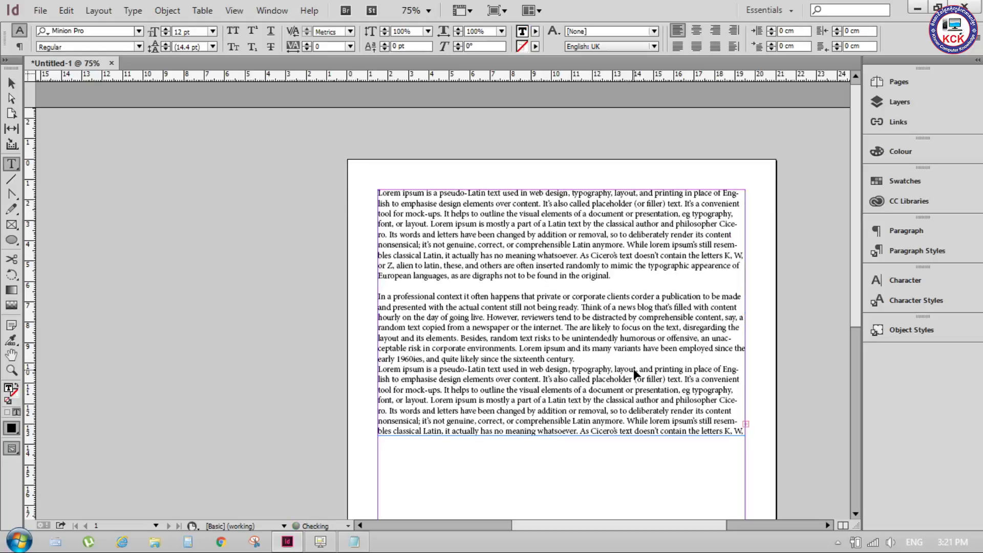
click(569, 287)
key(BackSpace)
Lengthen the text frame to 17.9 cm tall so no text is overset.
click(11, 83)
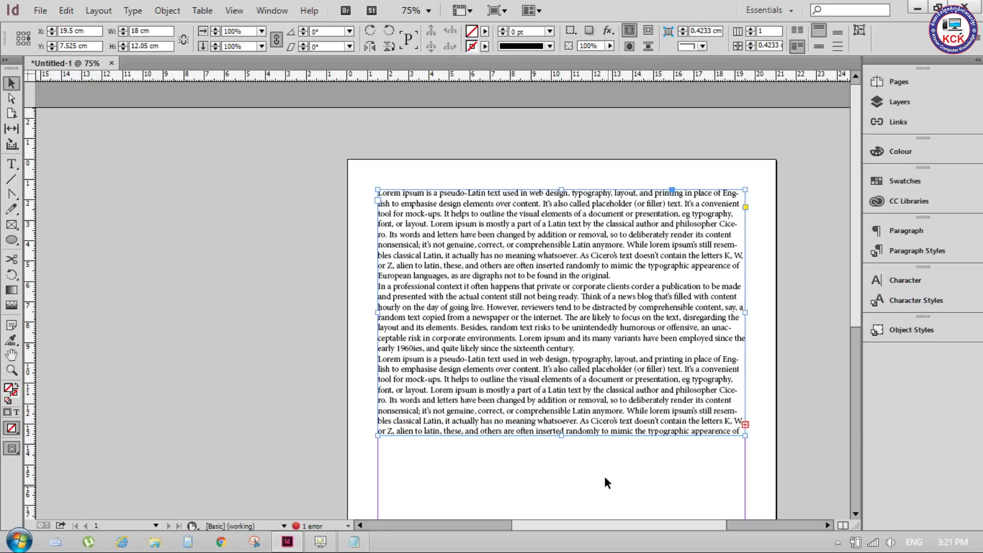
scroll(605, 477, down, 1)
drag(561, 400, 564, 494)
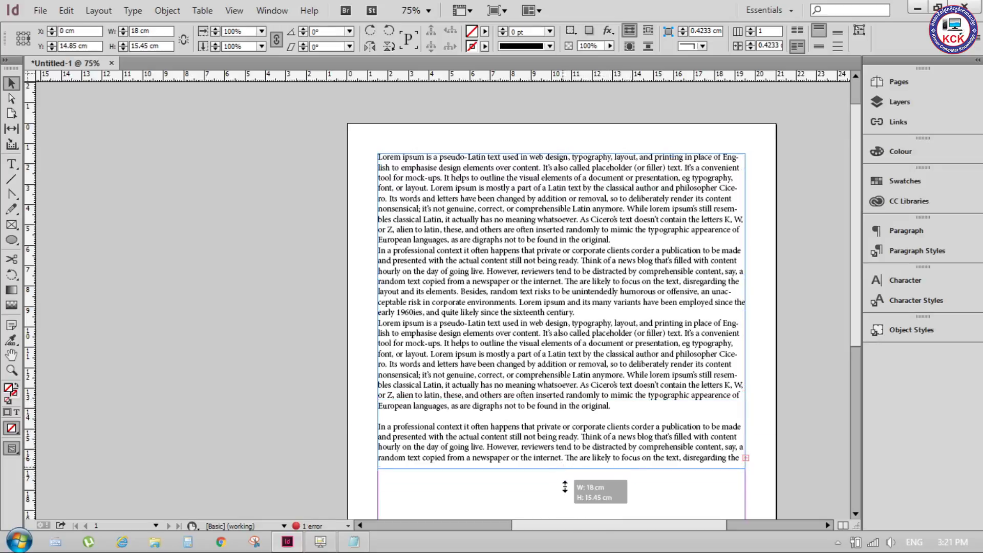
scroll(581, 466, down, 2)
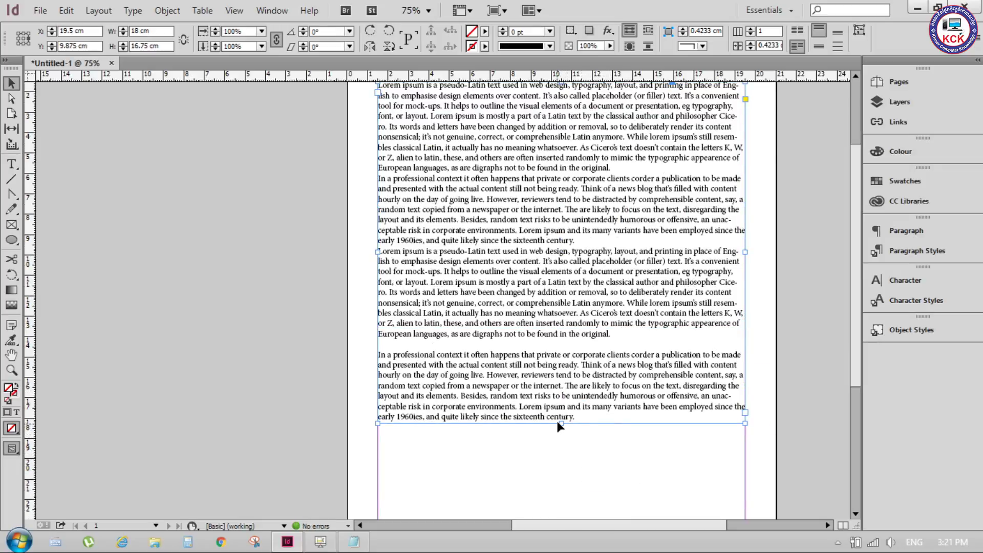
drag(560, 421, 560, 446)
scroll(701, 324, up, 3)
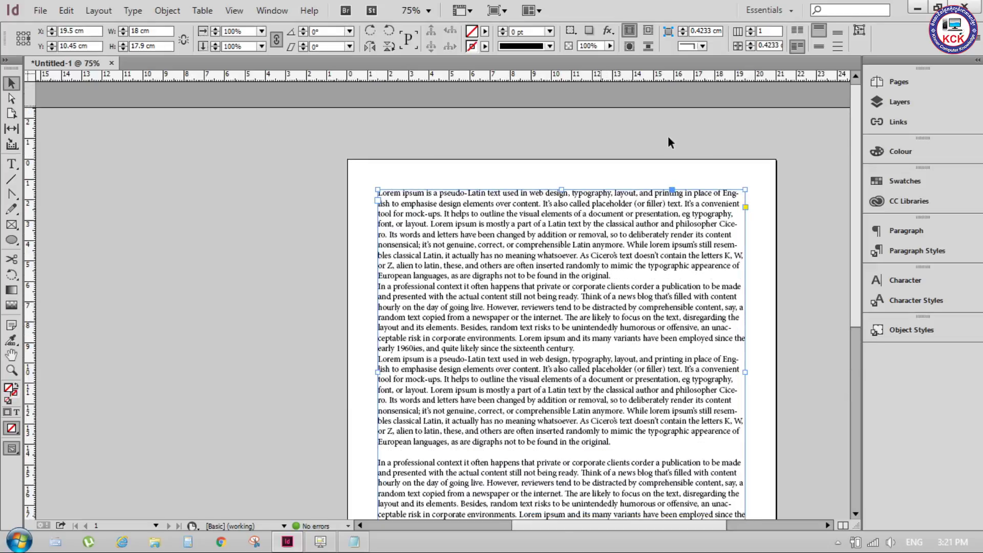
Justify the lorem ipsum text with the last line aligned left.
click(900, 229)
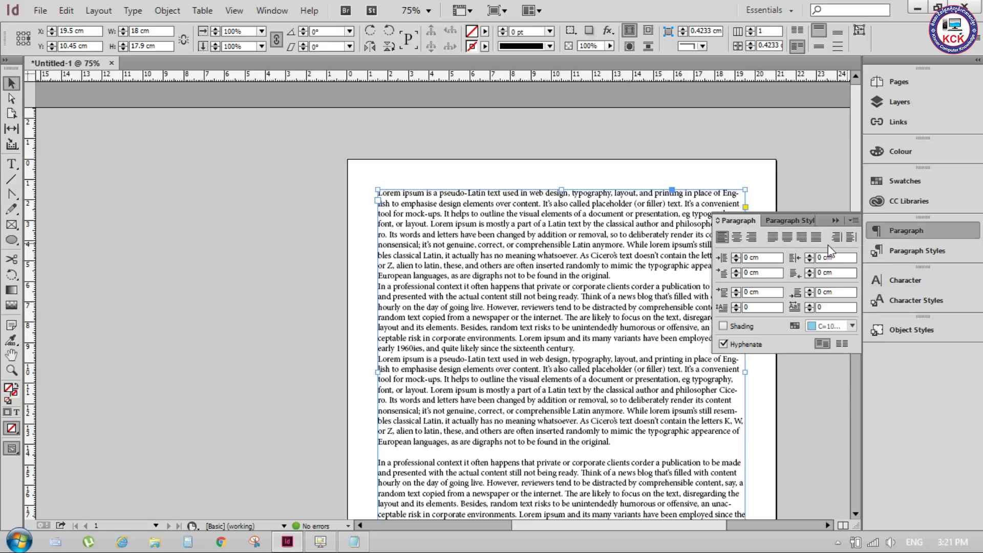
click(772, 238)
click(308, 259)
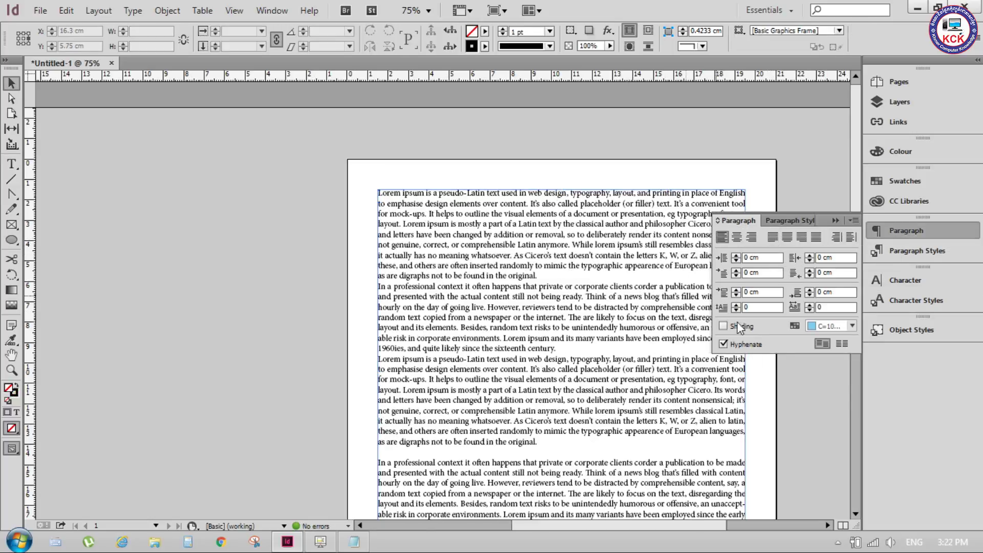
click(836, 221)
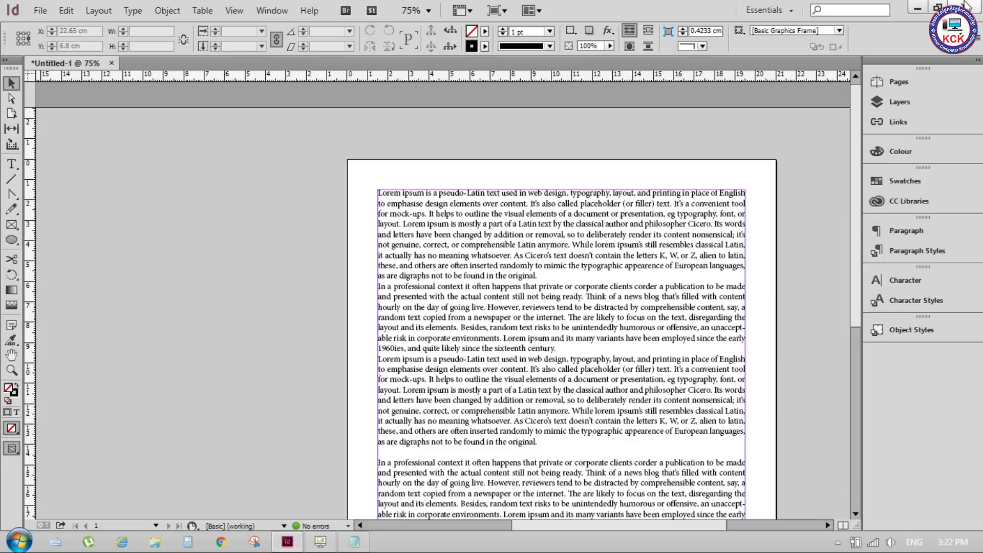
Minimize InDesign and refresh the desktop.
click(917, 8)
right_click(522, 198)
click(563, 225)
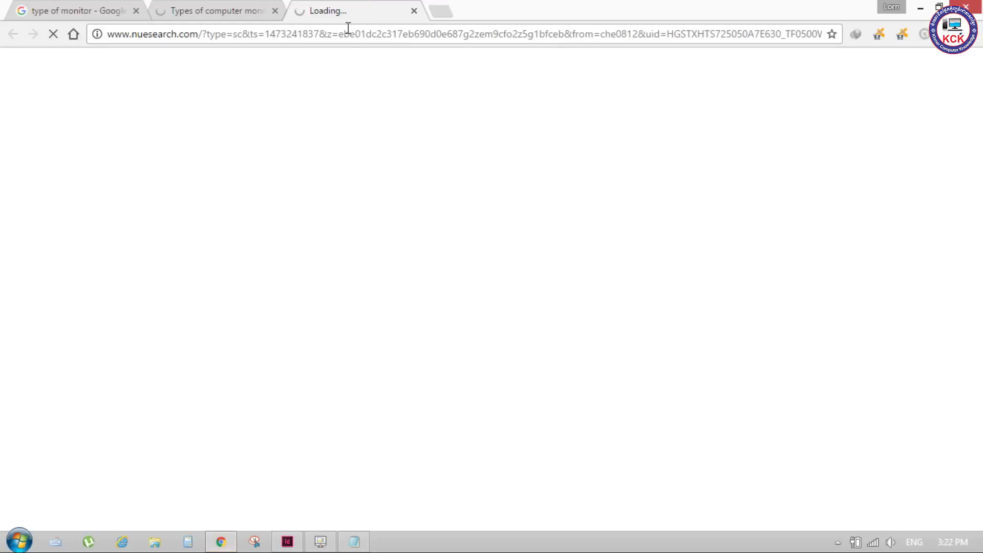
Close the Nuesearch ad page and load the Google homepage in a new tab.
click(348, 28)
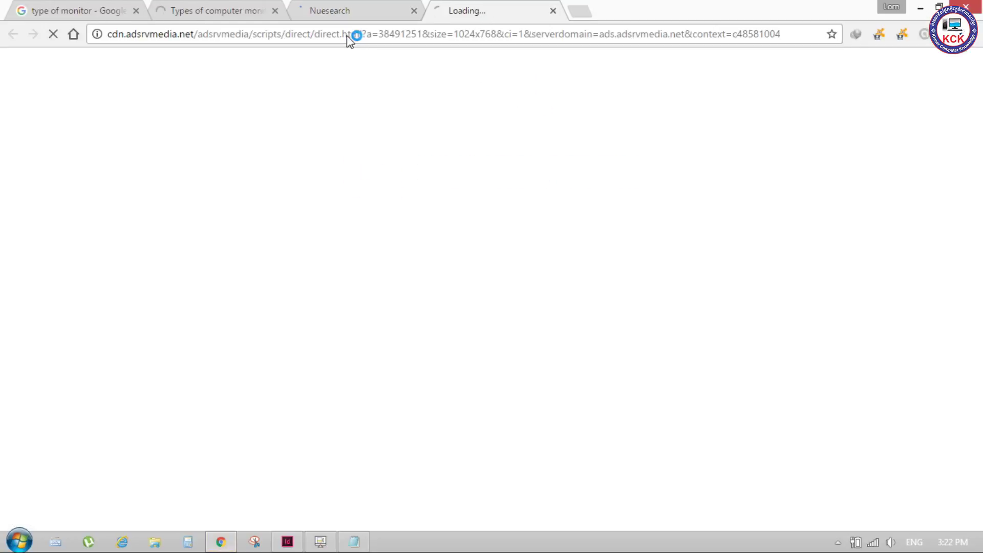
click(412, 12)
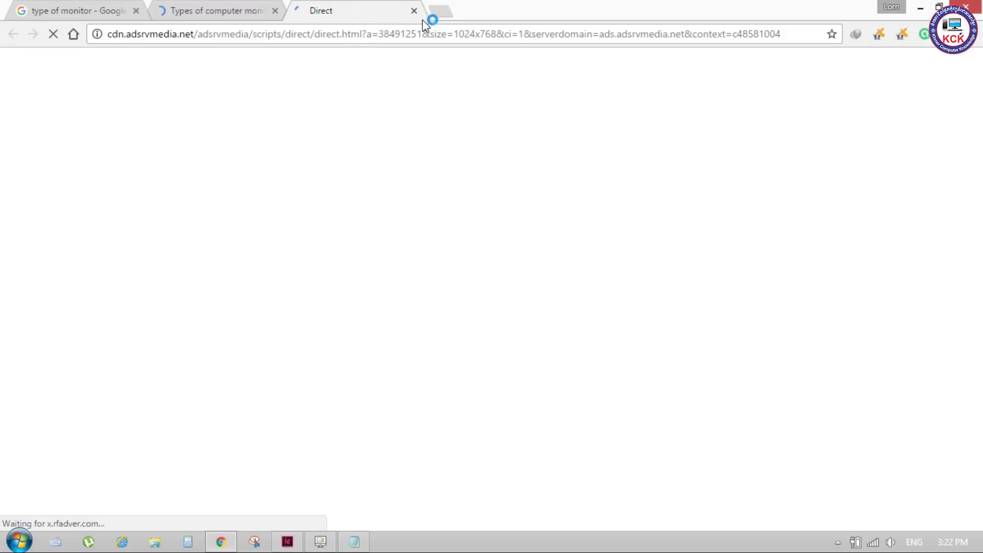
click(415, 11)
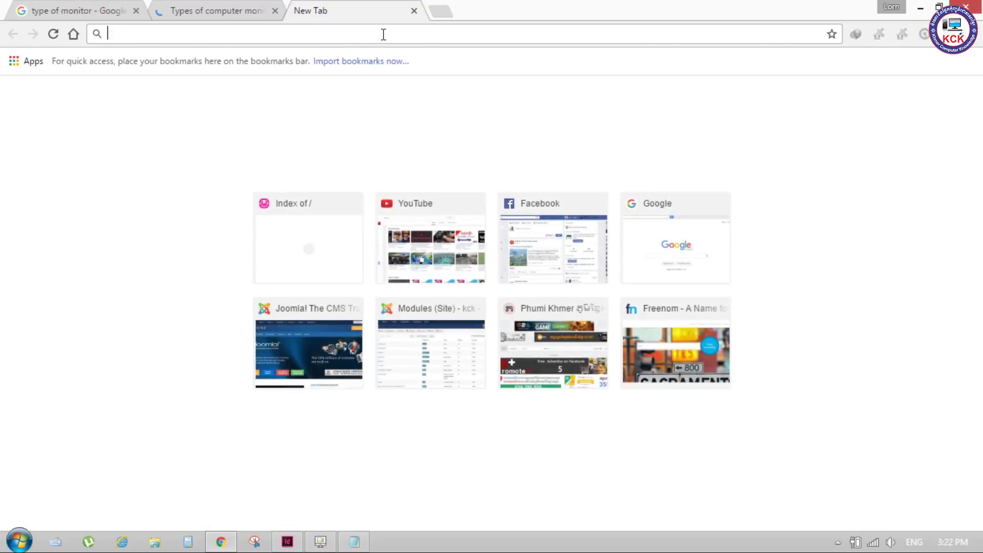
text(google.com)
key(Return)
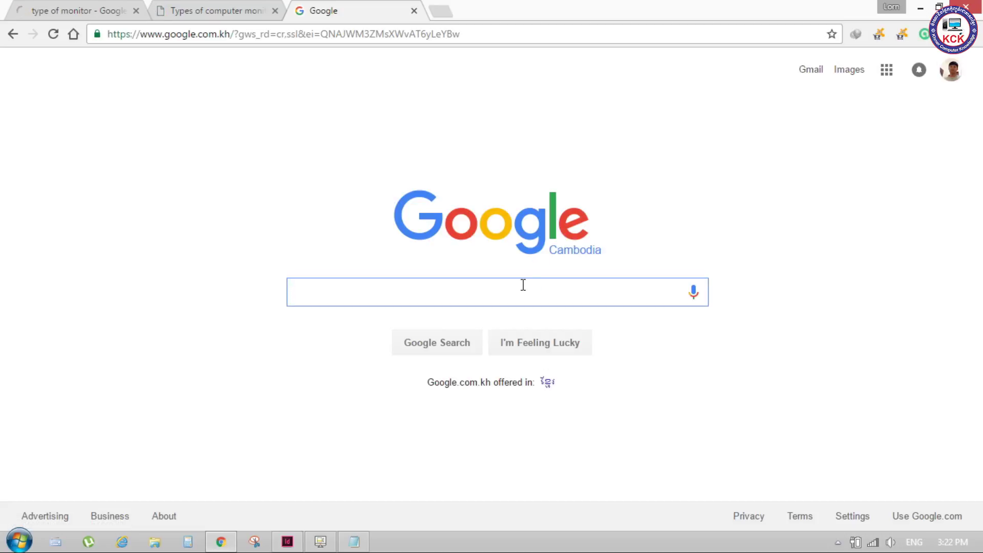
Search Google for 'Khmer Model'.
text(Khe)
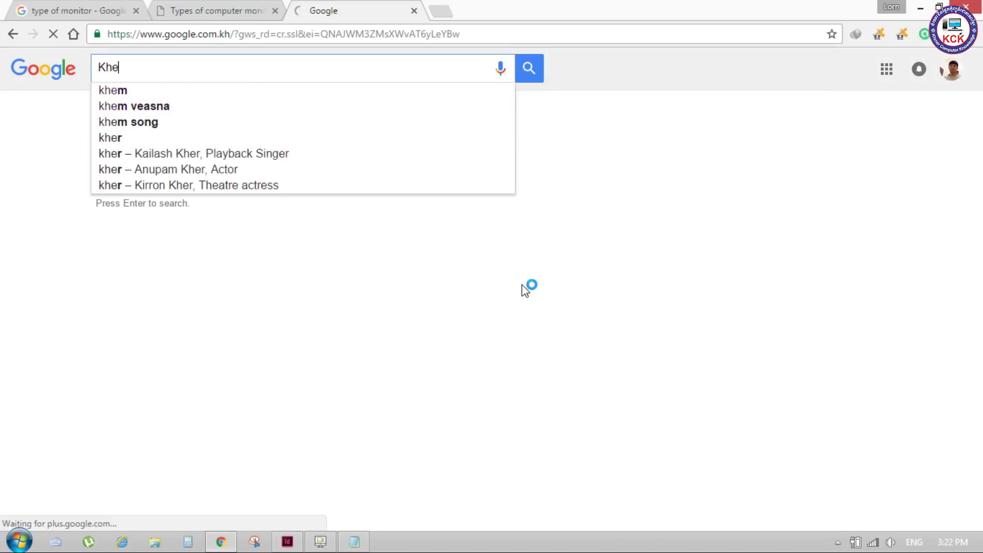
key(BackSpace)
text(r Modi)
key(BackSpace)
text(el)
key(Return)
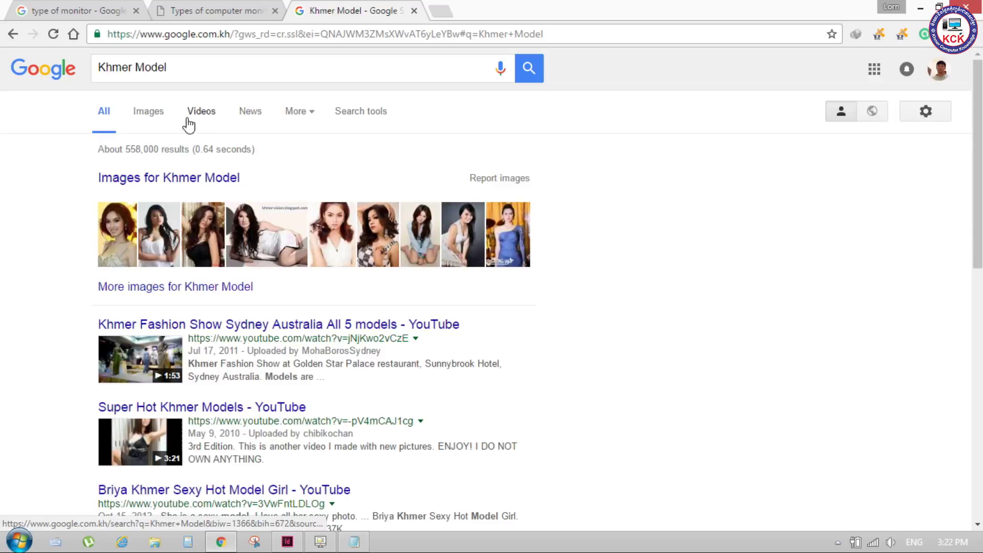
Browse the Khmer Model image results down the page and back to the top.
click(149, 112)
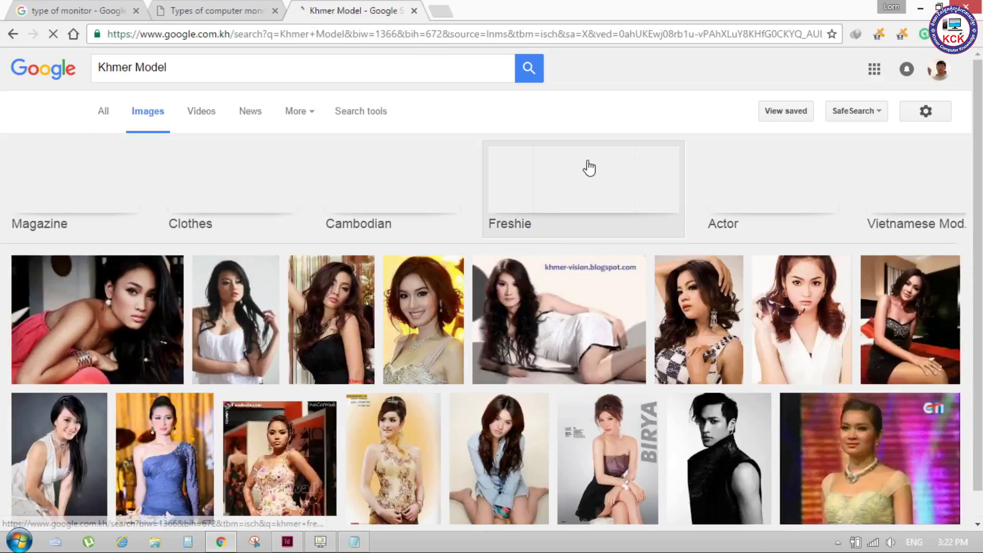
scroll(289, 226, down, 4)
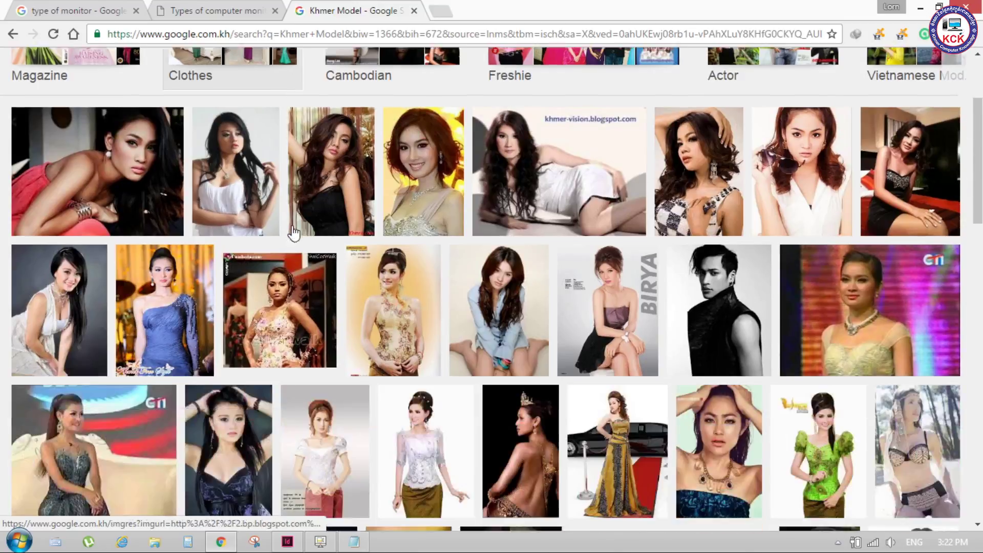
scroll(289, 230, up, 4)
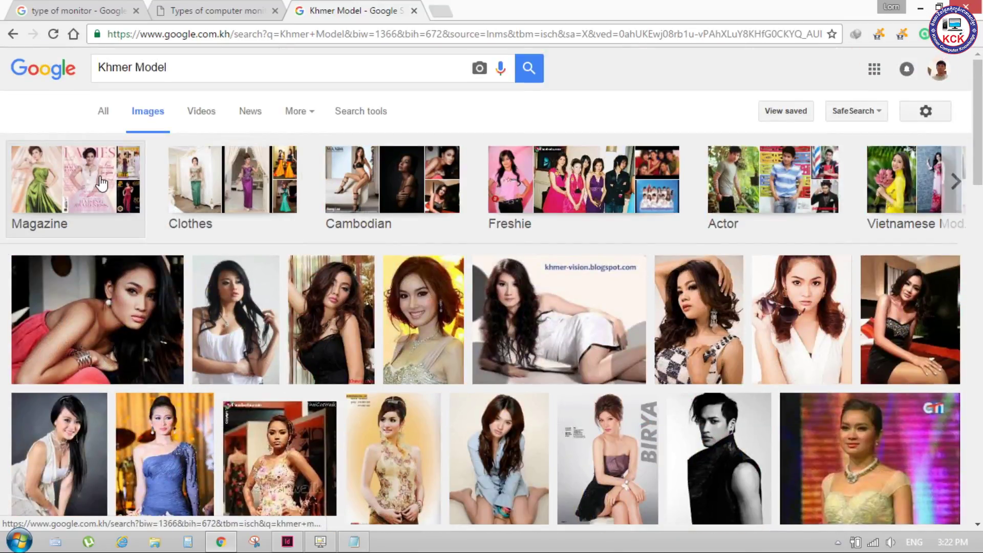
scroll(289, 216, down, 1)
scroll(290, 217, down, 3)
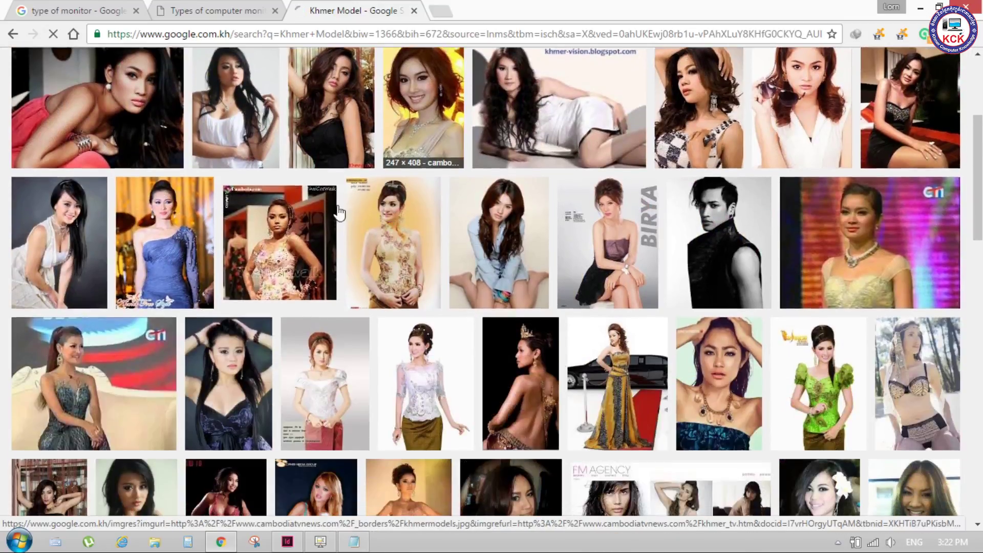
scroll(289, 216, down, 1)
scroll(307, 204, down, 4)
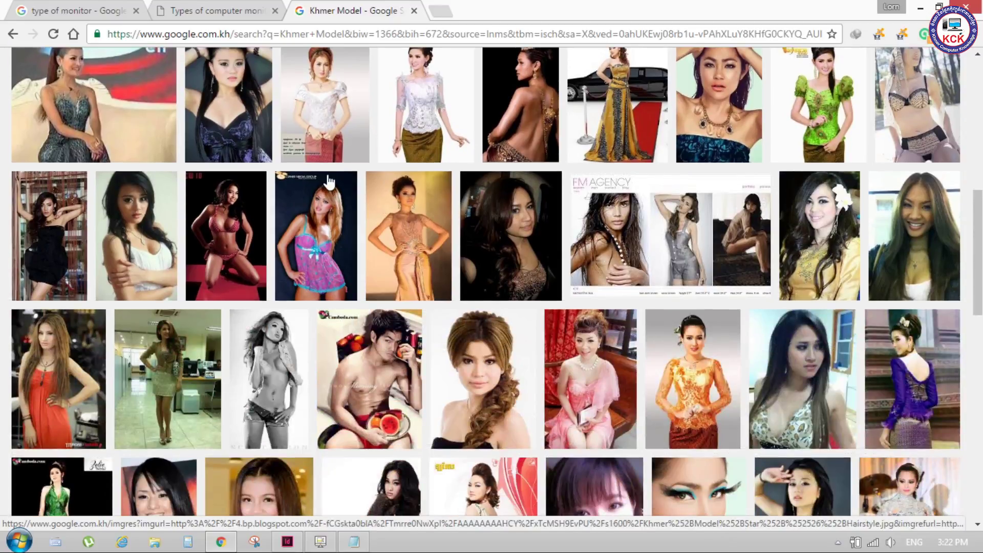
scroll(324, 189, down, 4)
scroll(406, 159, down, 2)
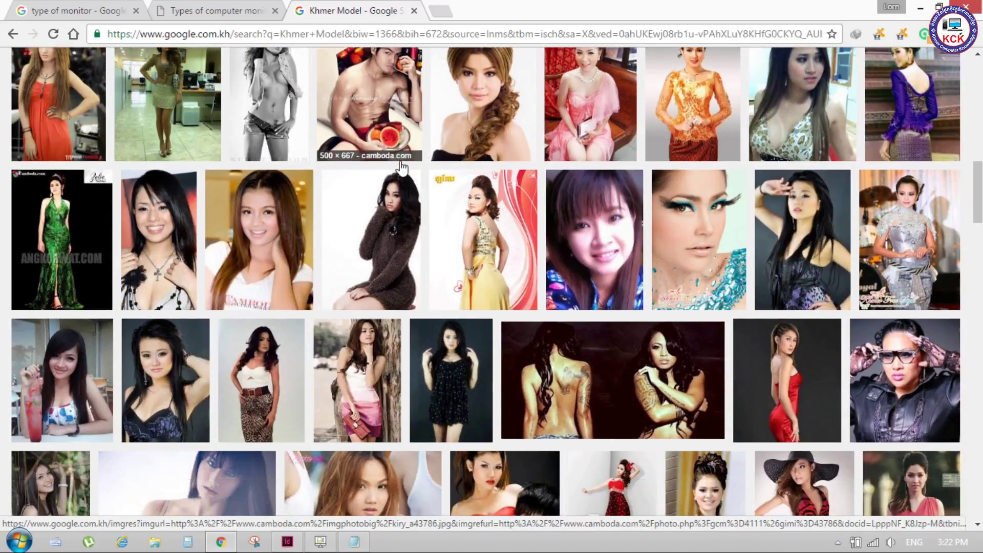
scroll(406, 158, down, 2)
scroll(435, 169, down, 1)
scroll(461, 174, down, 1)
scroll(510, 185, down, 2)
scroll(504, 187, down, 1)
scroll(495, 188, down, 1)
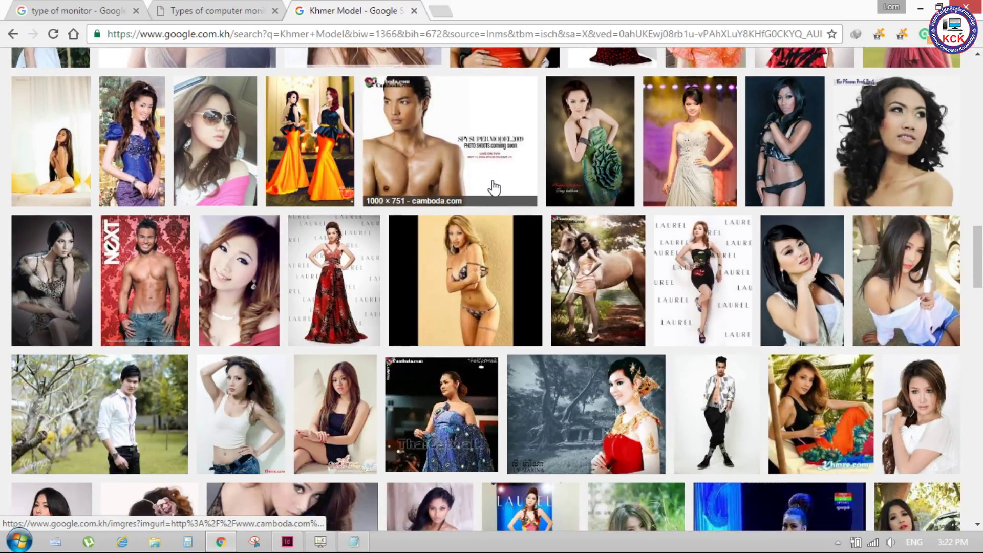
scroll(494, 188, down, 1)
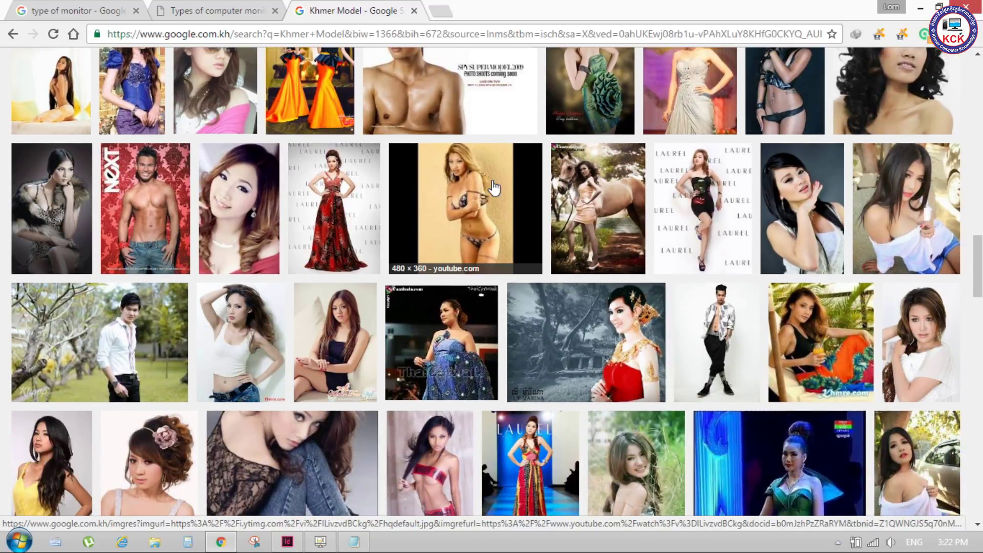
scroll(493, 188, down, 1)
scroll(435, 185, down, 2)
scroll(378, 192, down, 1)
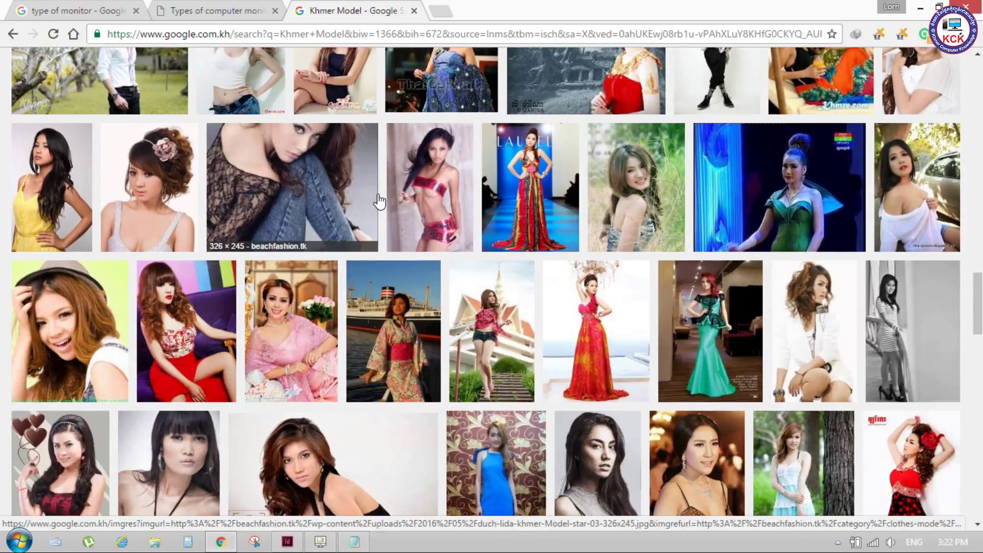
scroll(409, 215, down, 1)
scroll(461, 235, down, 1)
scroll(493, 246, down, 1)
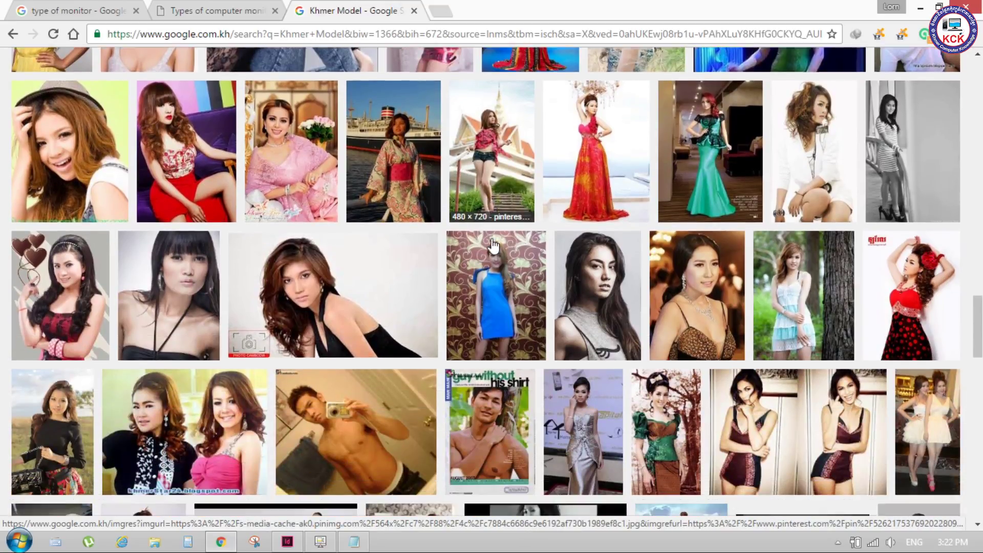
scroll(493, 246, down, 2)
scroll(512, 235, up, 6)
scroll(589, 215, down, 10)
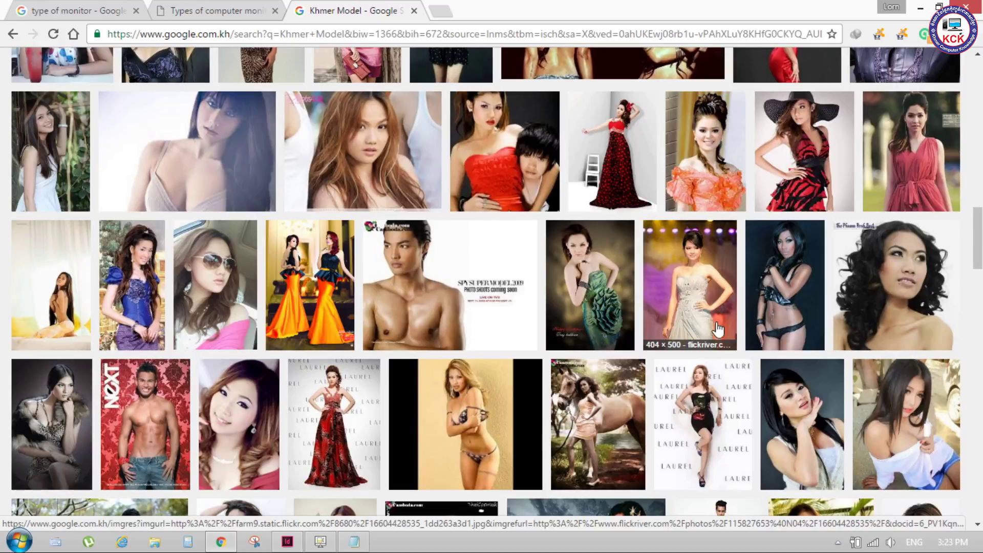
scroll(261, 102, up, 5)
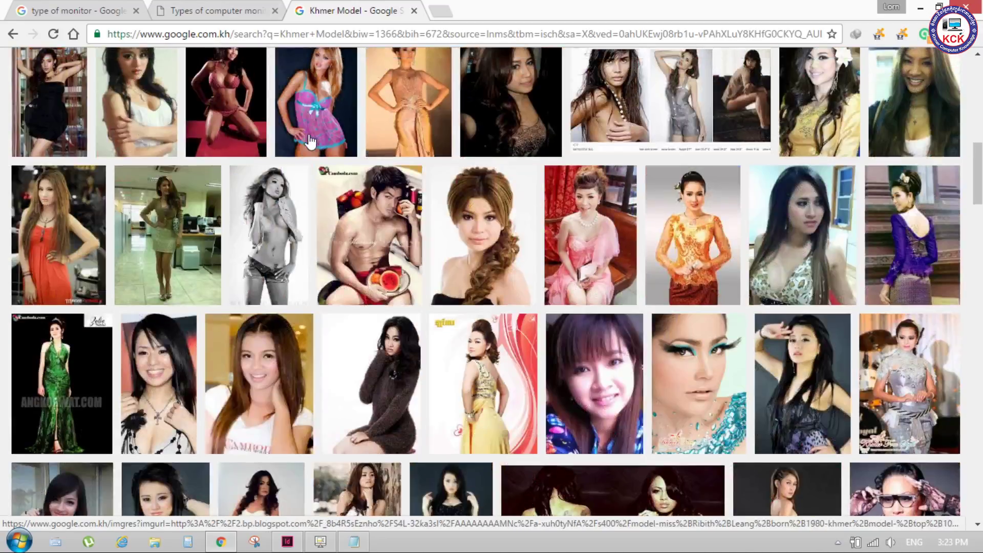
scroll(261, 102, up, 5)
scroll(262, 106, up, 5)
Try the transparent colour filter on the image results, then reset it to Any color.
click(358, 112)
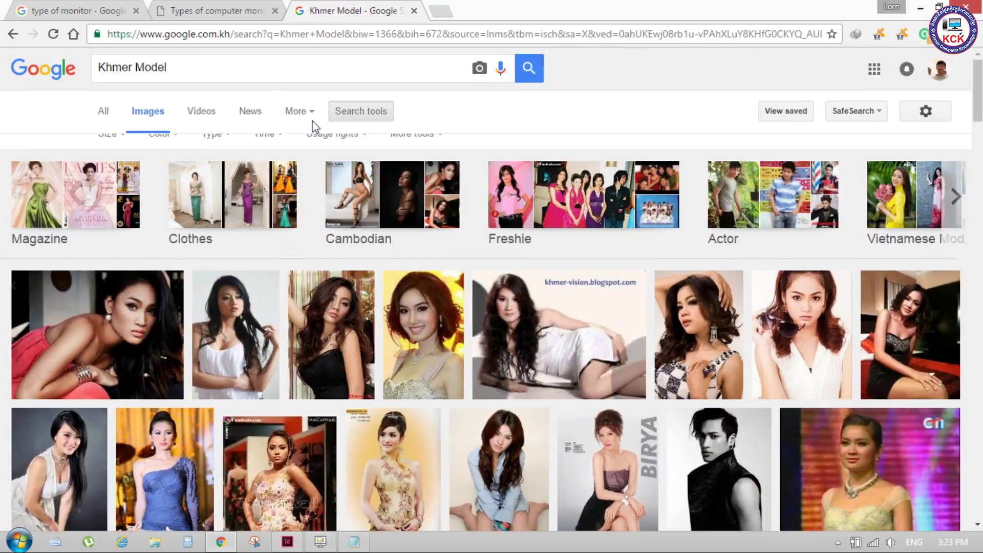
click(179, 150)
click(184, 236)
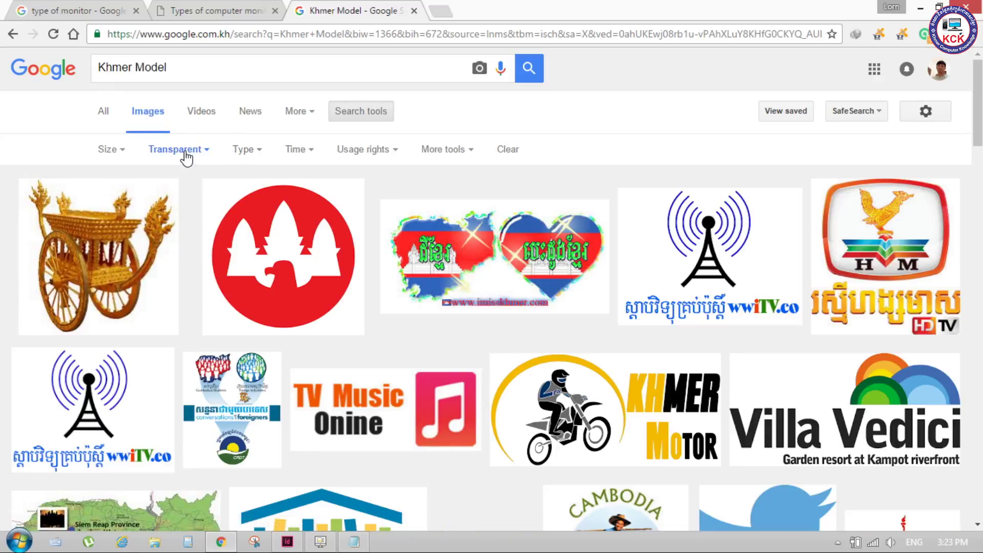
click(182, 150)
click(228, 172)
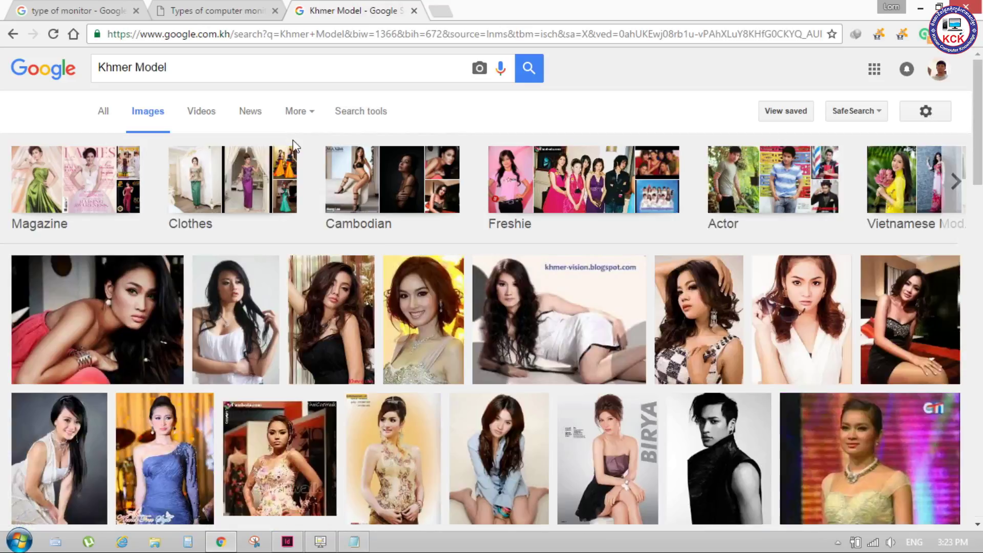
Filter the Khmer Model image results to Large size.
click(312, 118)
click(104, 114)
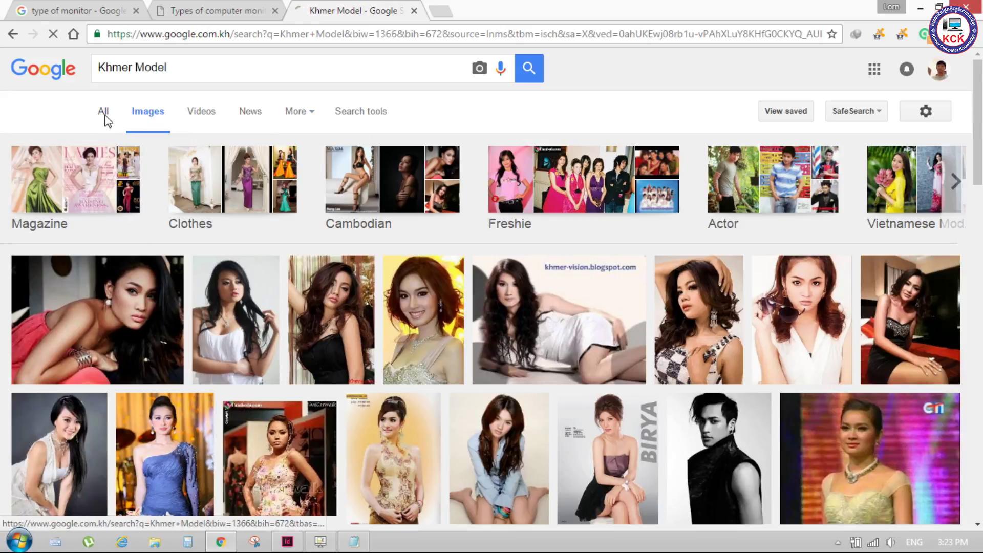
click(150, 118)
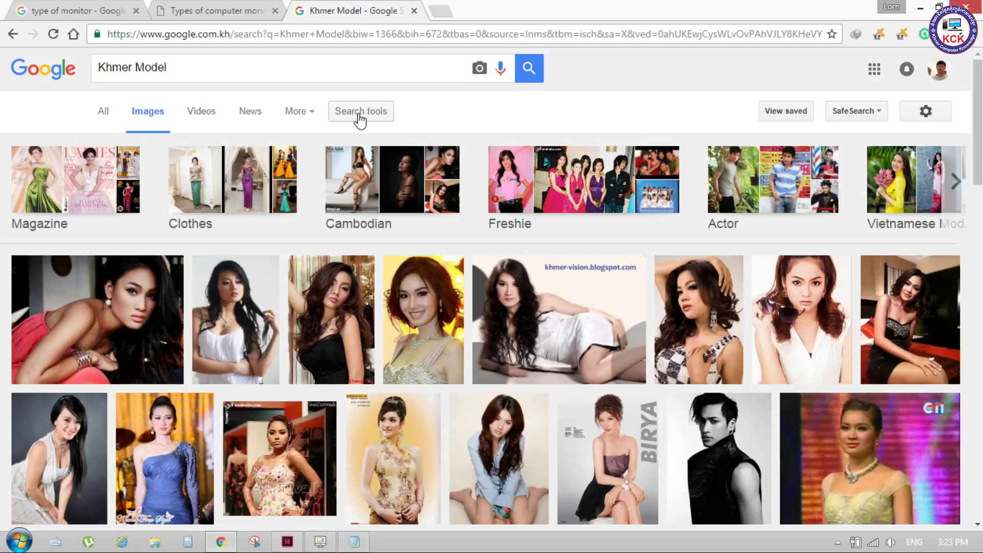
click(364, 118)
click(121, 154)
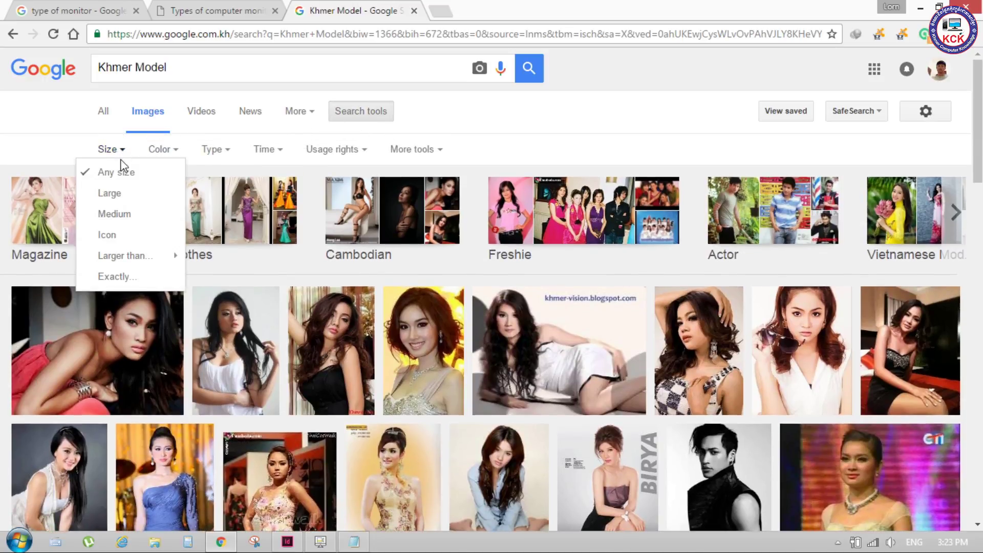
click(128, 201)
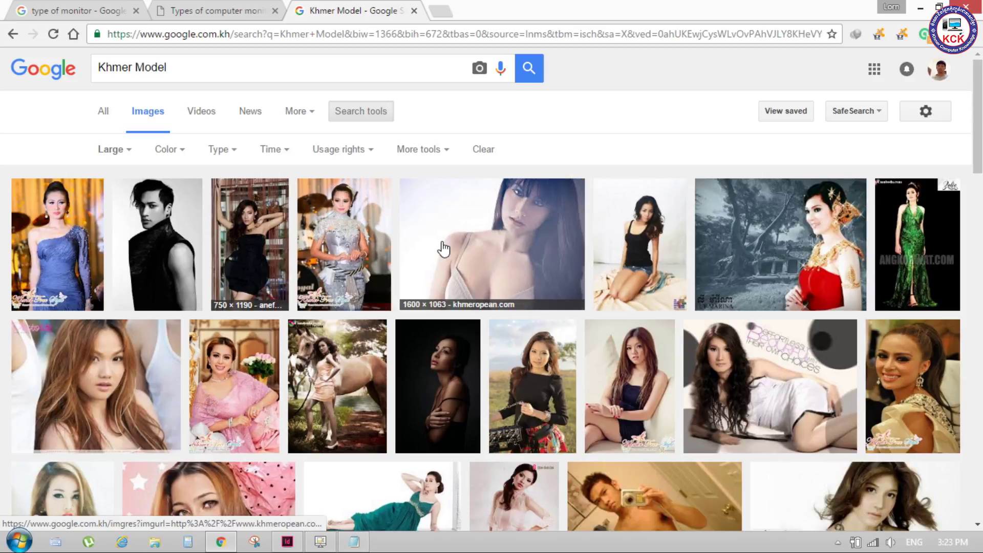
scroll(331, 263, down, 3)
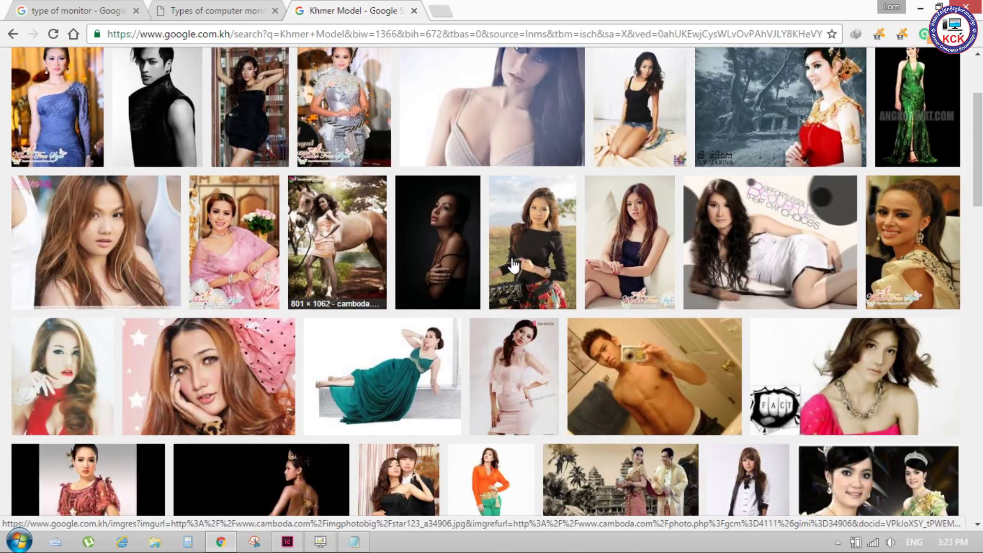
scroll(486, 312, down, 3)
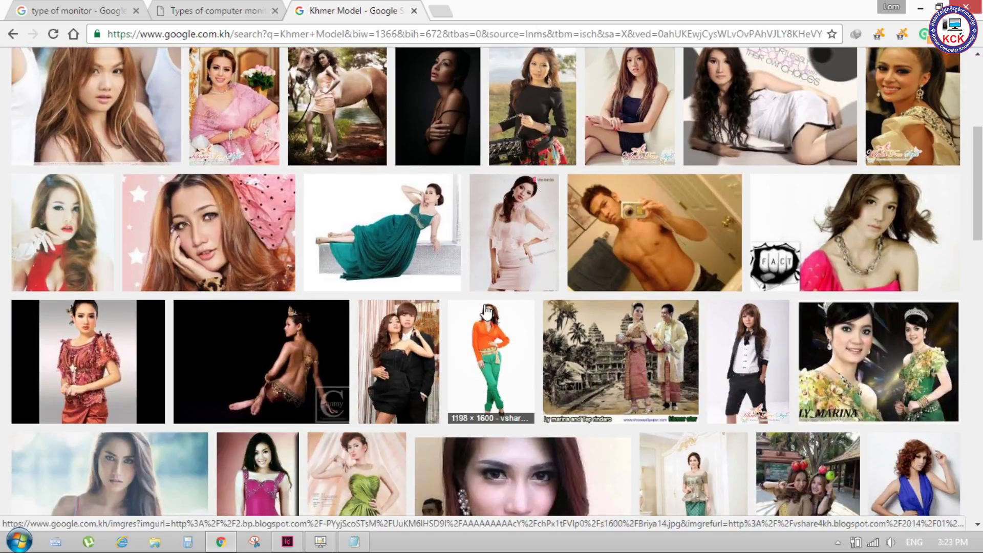
scroll(487, 312, down, 1)
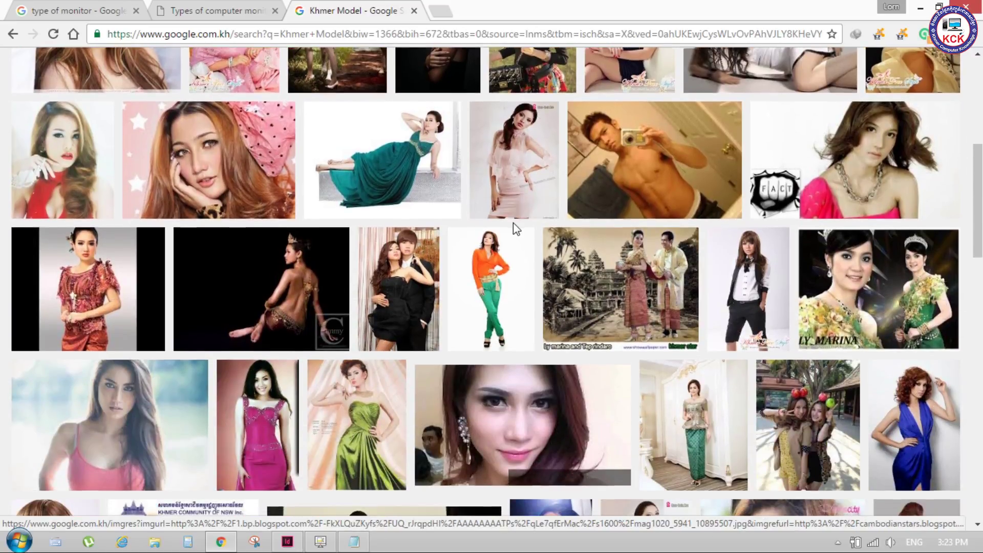
scroll(514, 229, down, 1)
scroll(515, 231, down, 1)
scroll(514, 231, down, 2)
scroll(515, 230, up, 1)
scroll(515, 231, up, 1)
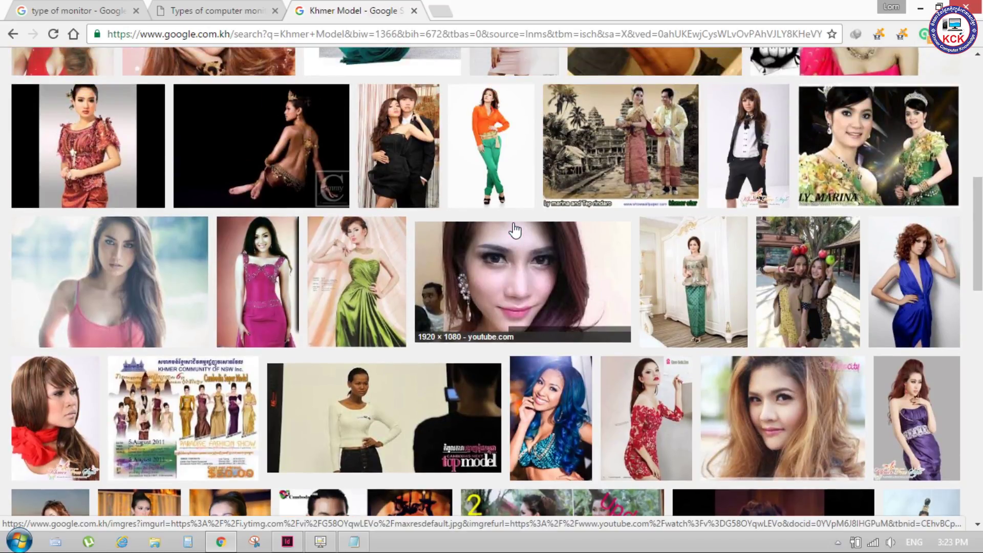
scroll(515, 230, down, 1)
scroll(515, 231, down, 1)
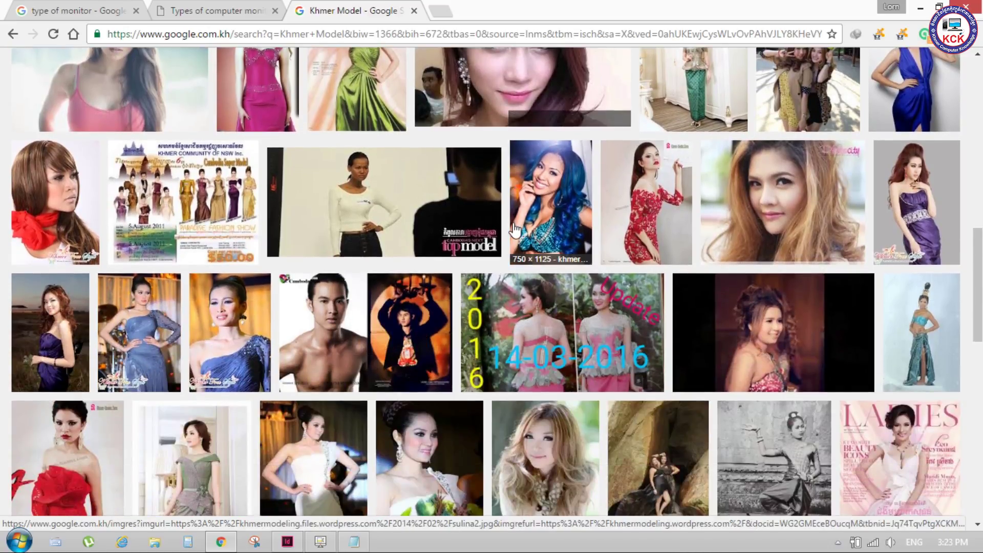
scroll(515, 230, down, 1)
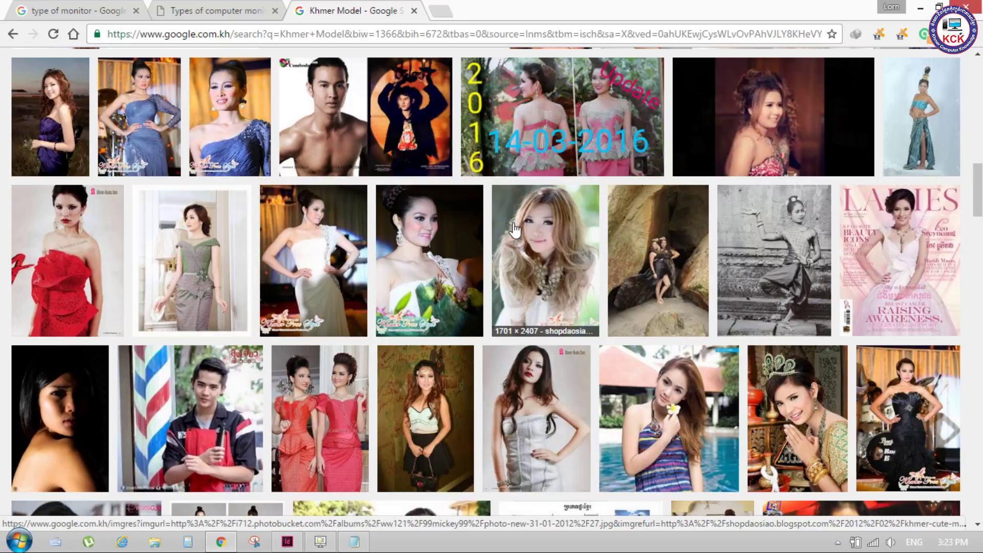
scroll(515, 231, down, 1)
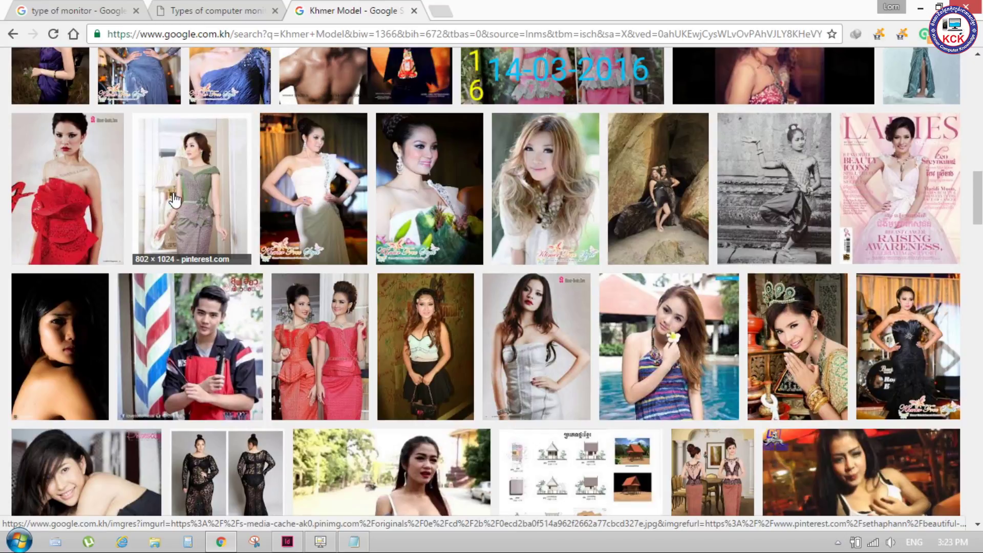
Preview the grey-green dress photo larger and browse the large Khmer Model results.
click(199, 201)
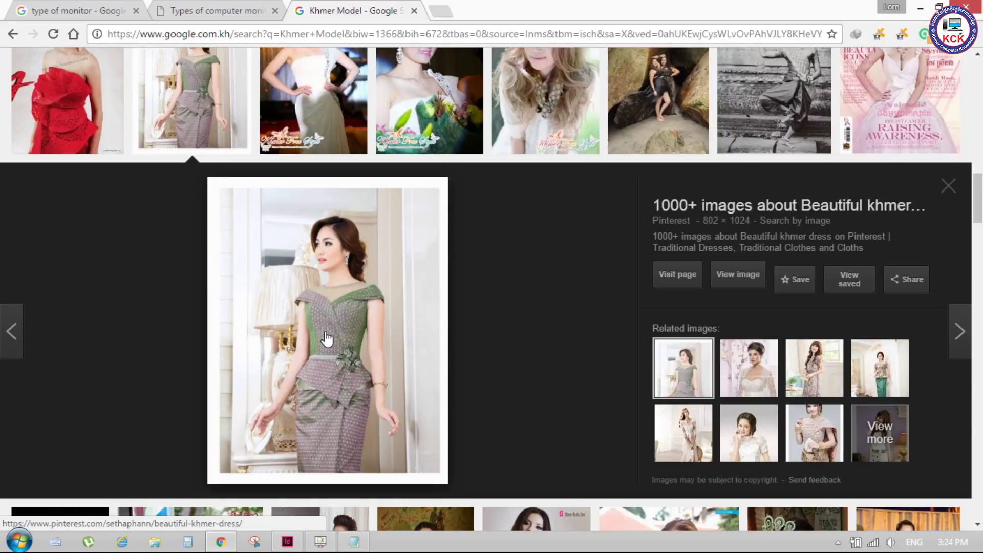
scroll(598, 322, down, 3)
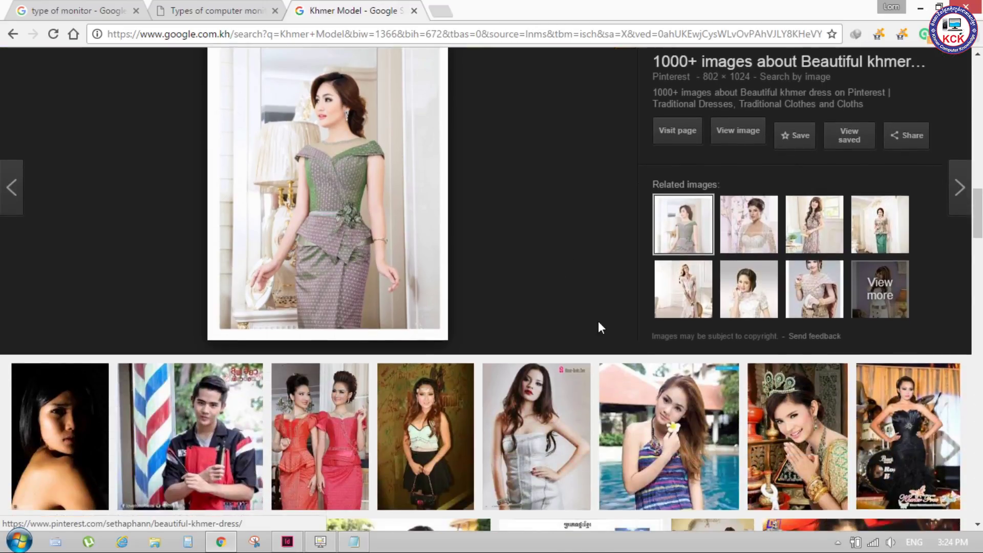
scroll(830, 321, down, 4)
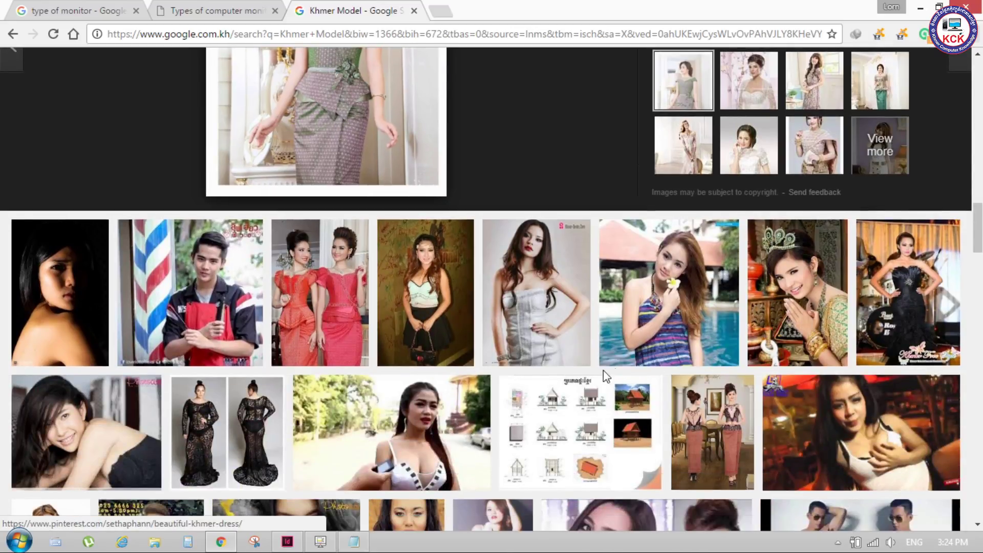
scroll(589, 369, down, 1)
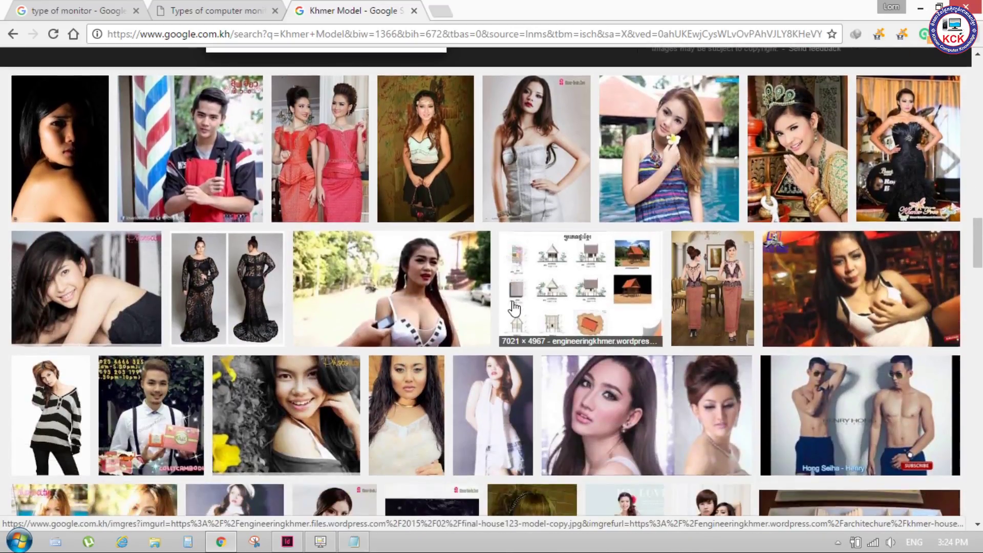
scroll(553, 338, down, 2)
scroll(512, 309, down, 1)
scroll(512, 309, up, 1)
scroll(538, 311, up, 5)
scroll(573, 313, up, 5)
scroll(610, 316, up, 3)
scroll(609, 312, up, 2)
scroll(608, 287, up, 4)
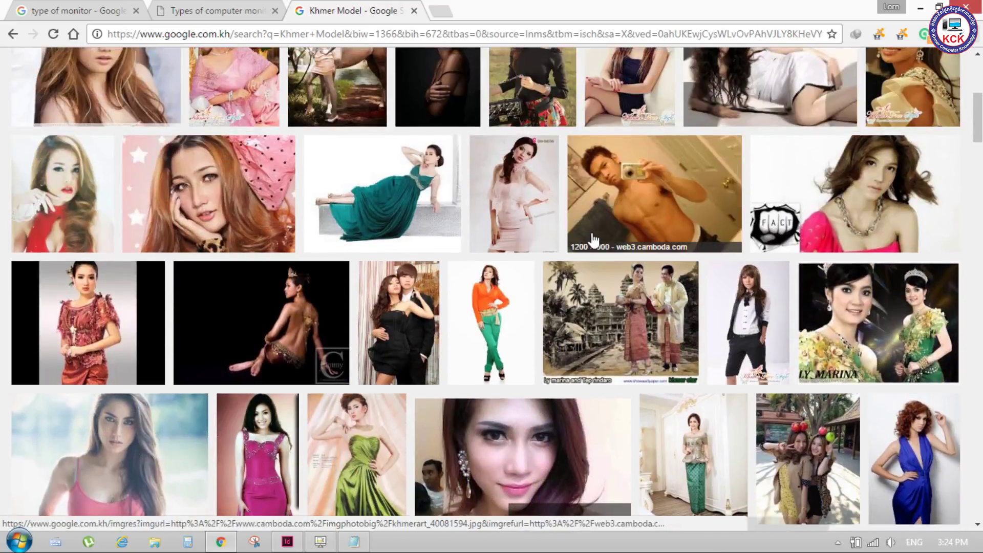
scroll(608, 260, up, 1)
Preview the teal dress photo, then switch the preview to the purple-dress related image.
click(425, 256)
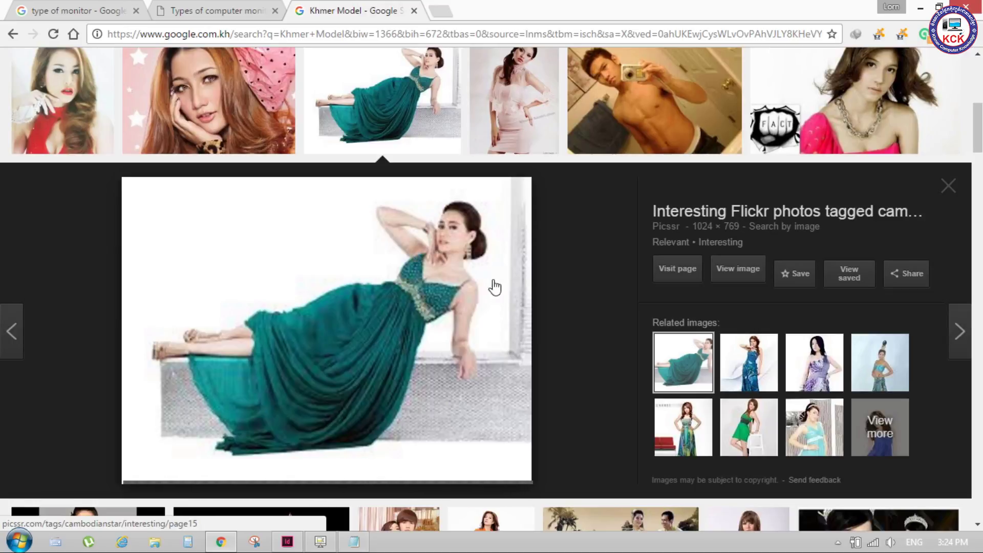
scroll(521, 308, down, 1)
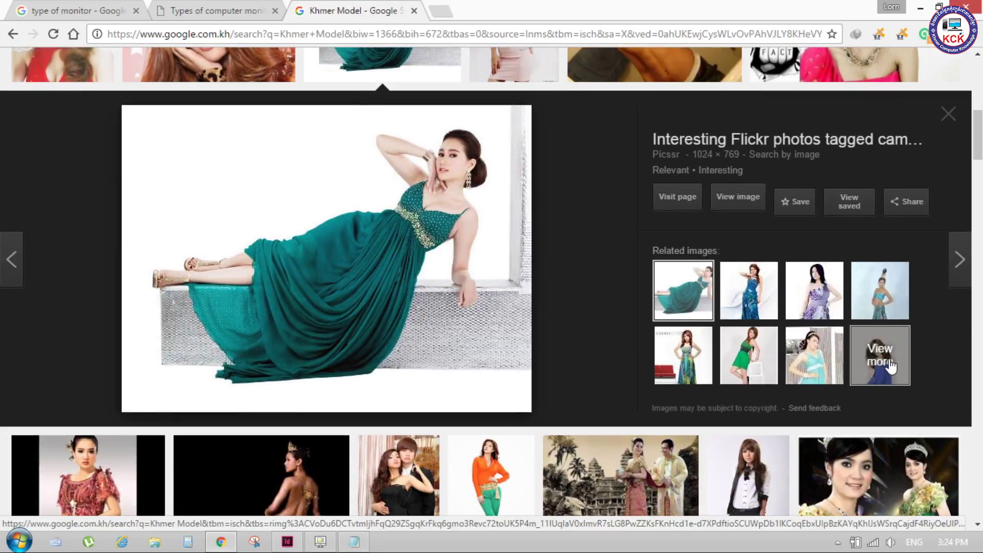
click(809, 302)
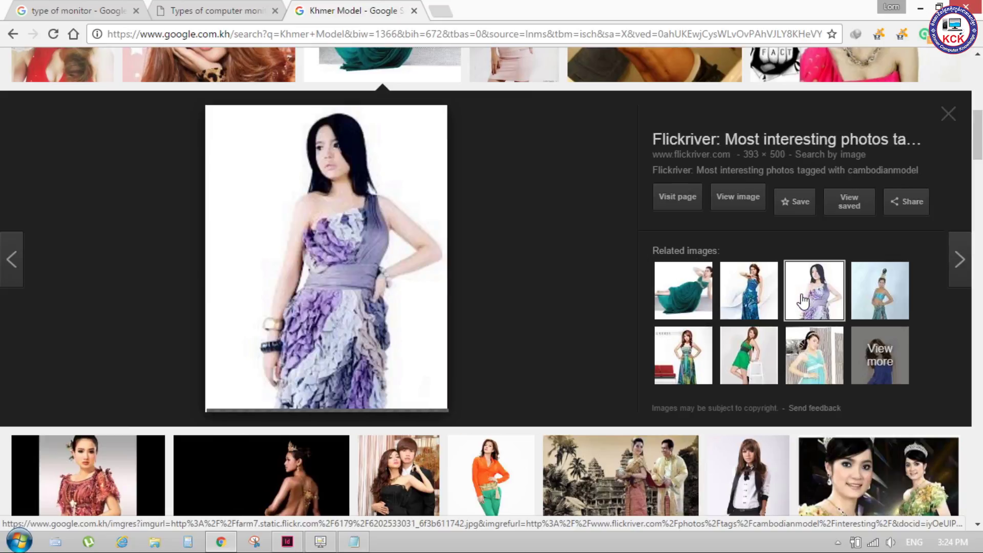
scroll(802, 301, up, 5)
scroll(527, 229, up, 3)
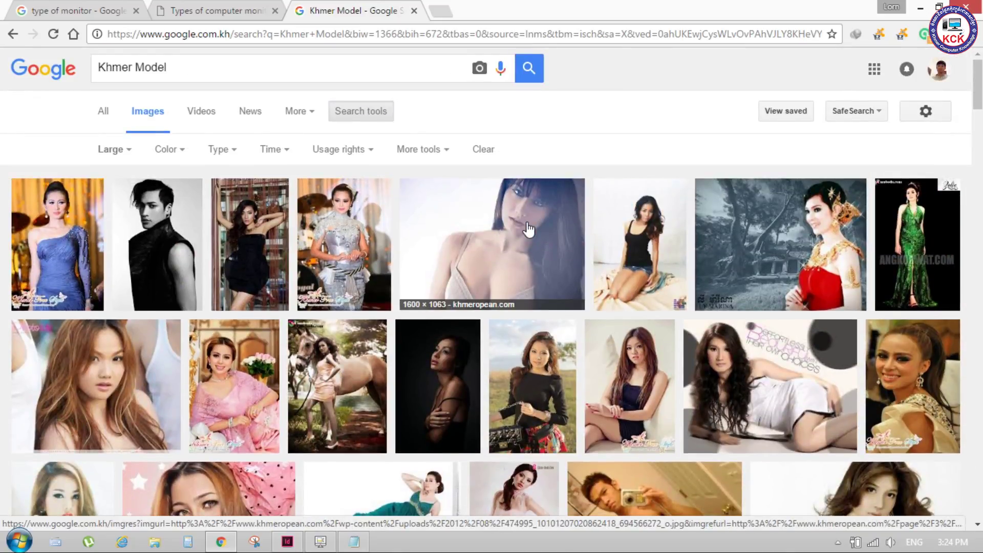
scroll(566, 236, down, 3)
scroll(589, 256, down, 6)
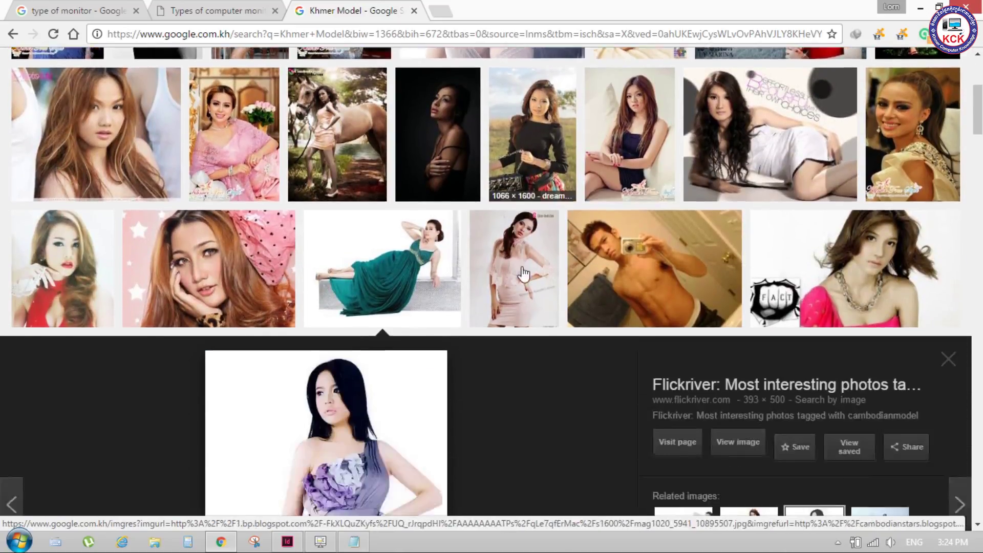
scroll(522, 274, down, 4)
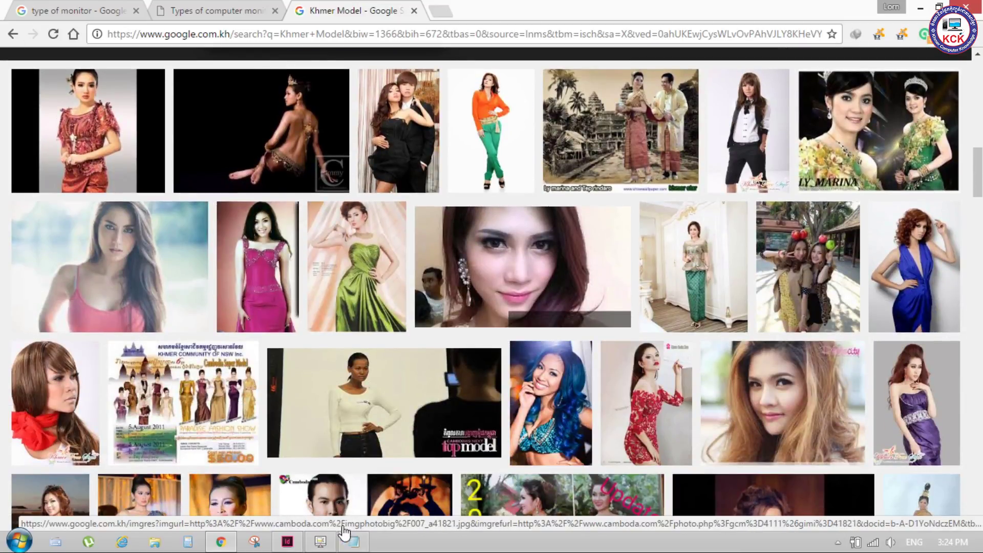
click(321, 542)
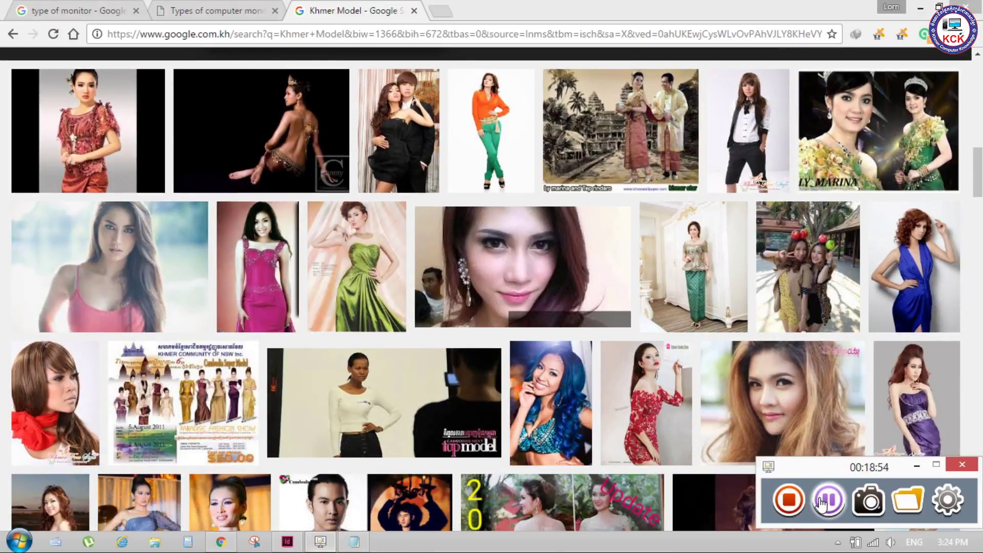
Bring up the Start menu's full list of installed programs.
click(829, 499)
click(912, 469)
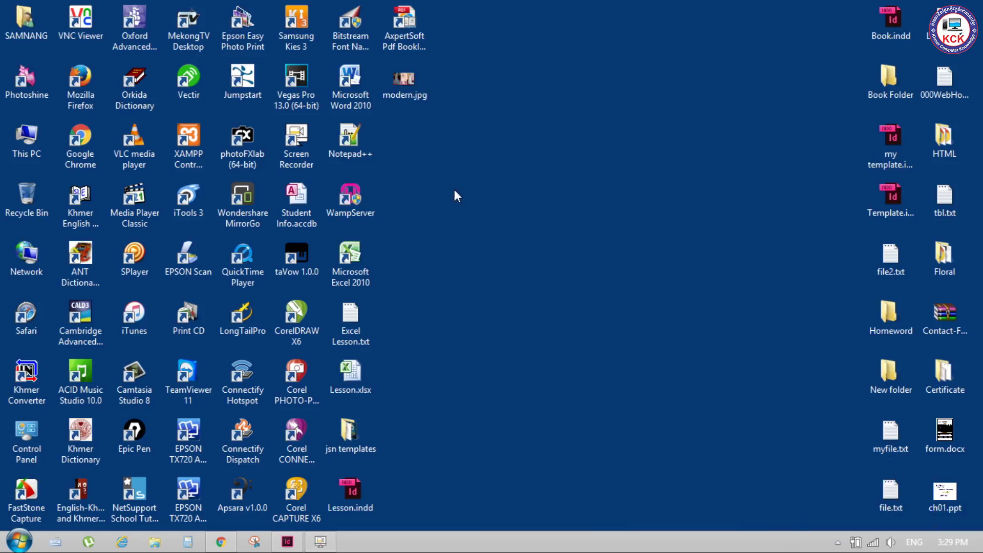
click(19, 541)
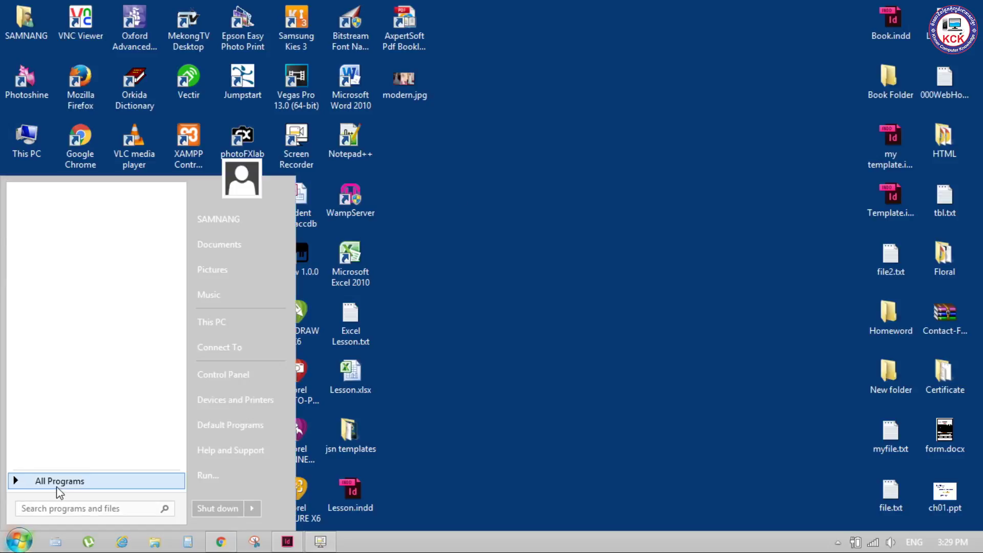
click(60, 481)
click(551, 152)
Refresh the Windows desktop five times from its right-click menu.
right_click(554, 143)
click(604, 183)
right_click(692, 176)
click(724, 217)
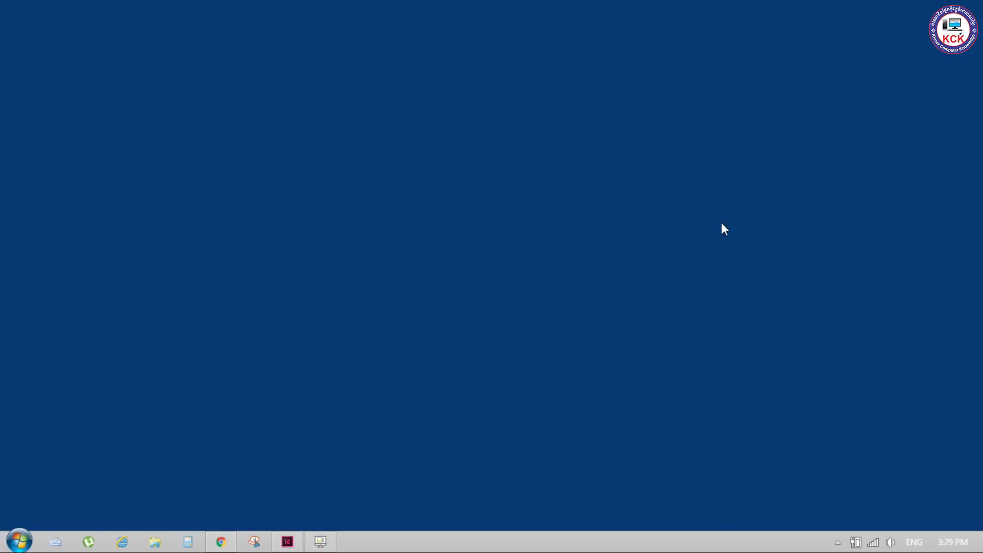
right_click(726, 137)
click(742, 179)
right_click(742, 108)
click(758, 149)
right_click(740, 84)
click(768, 125)
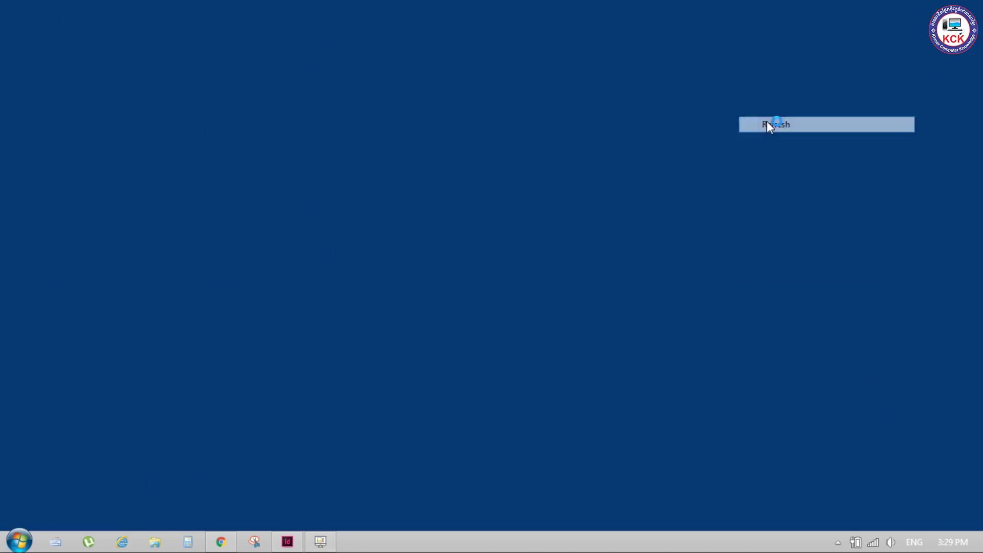
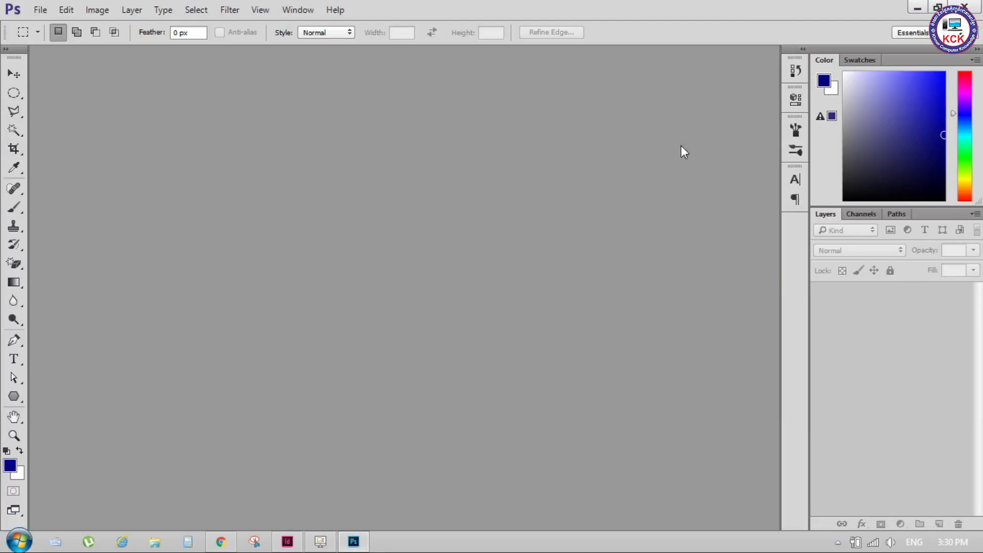
Open modern.jpg in Photoshop by dragging it from the desktop.
click(15, 77)
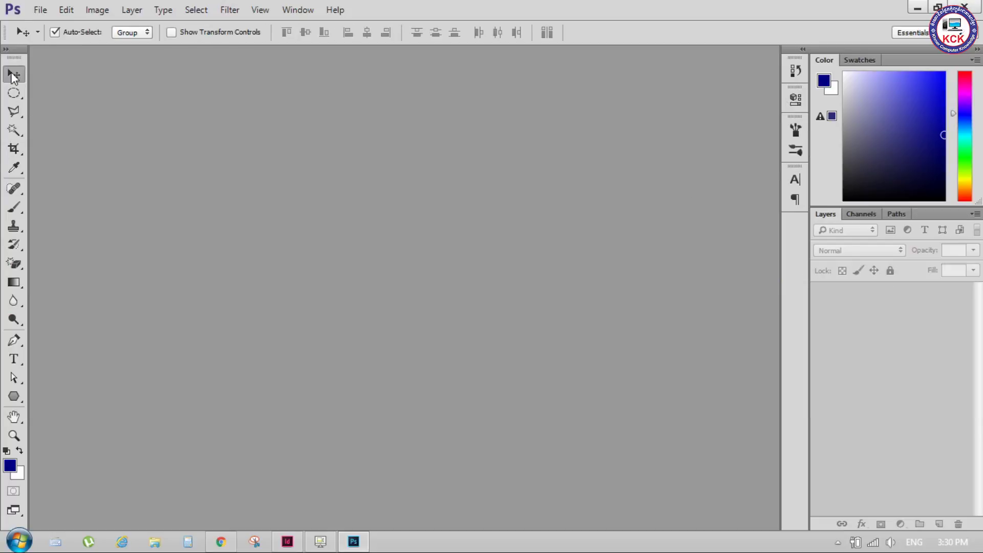
click(916, 7)
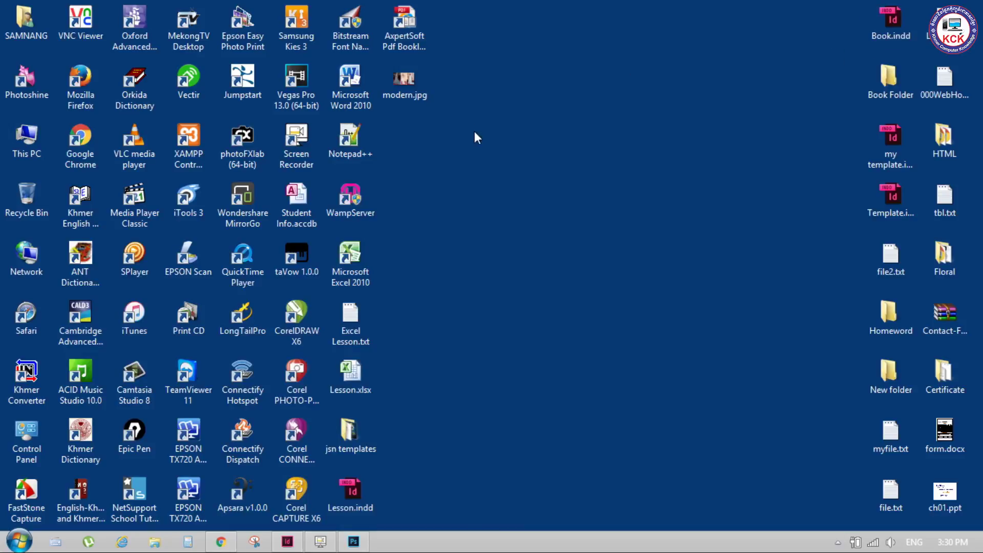
drag(404, 79, 353, 542)
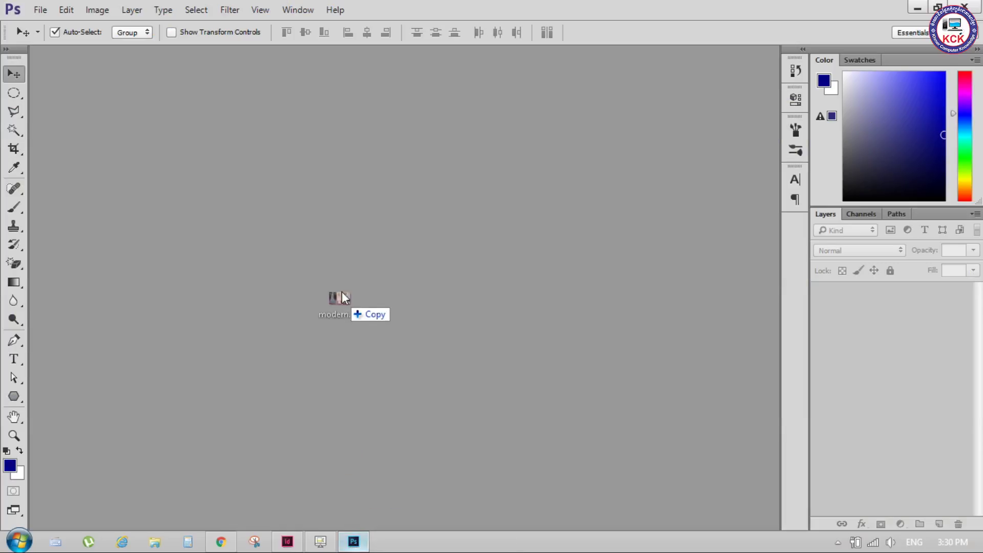
drag(354, 542, 341, 287)
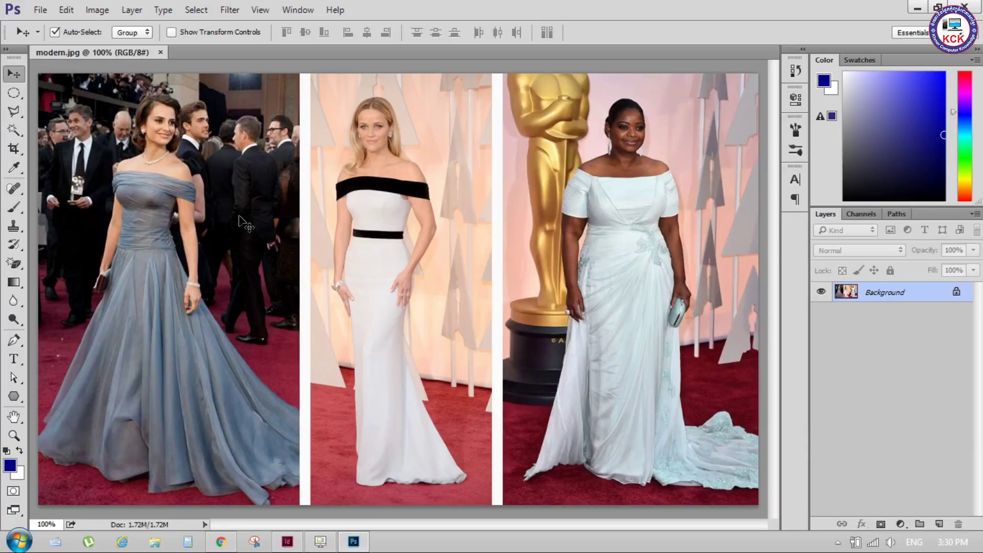
Zoom in on the woman in the blue gown and switch to the Pen tool.
drag(245, 224, 385, 169)
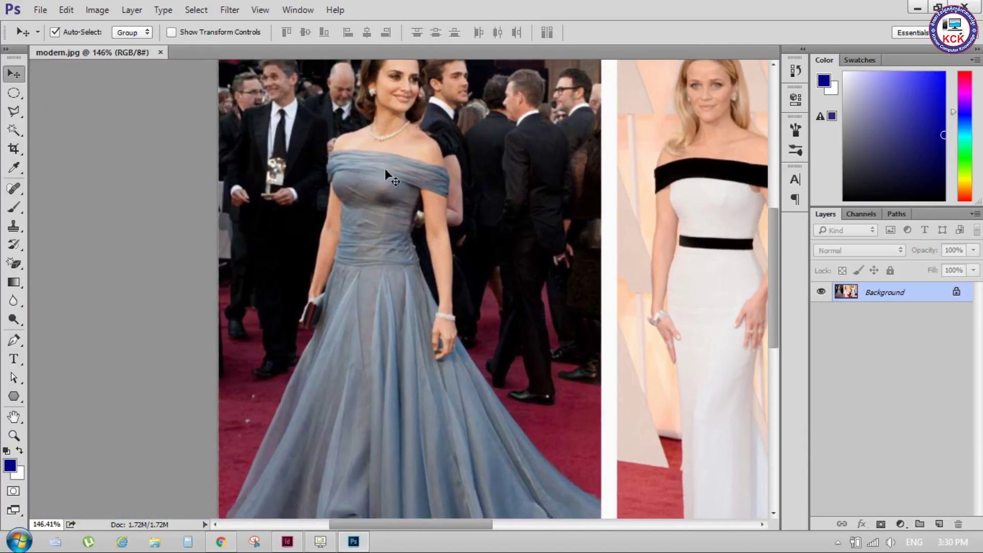
drag(394, 355, 366, 198)
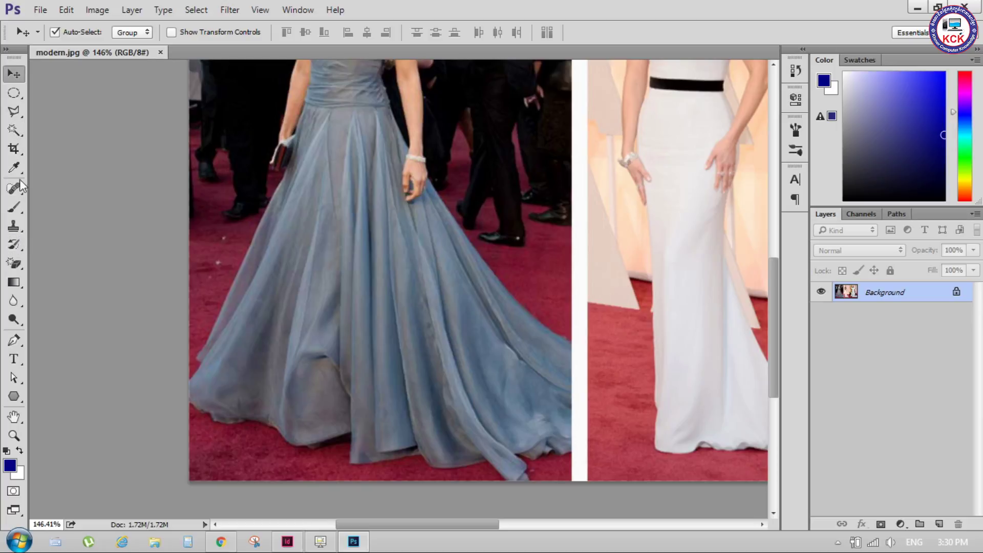
scroll(438, 237, up, 1)
scroll(438, 235, up, 1)
scroll(436, 231, down, 1)
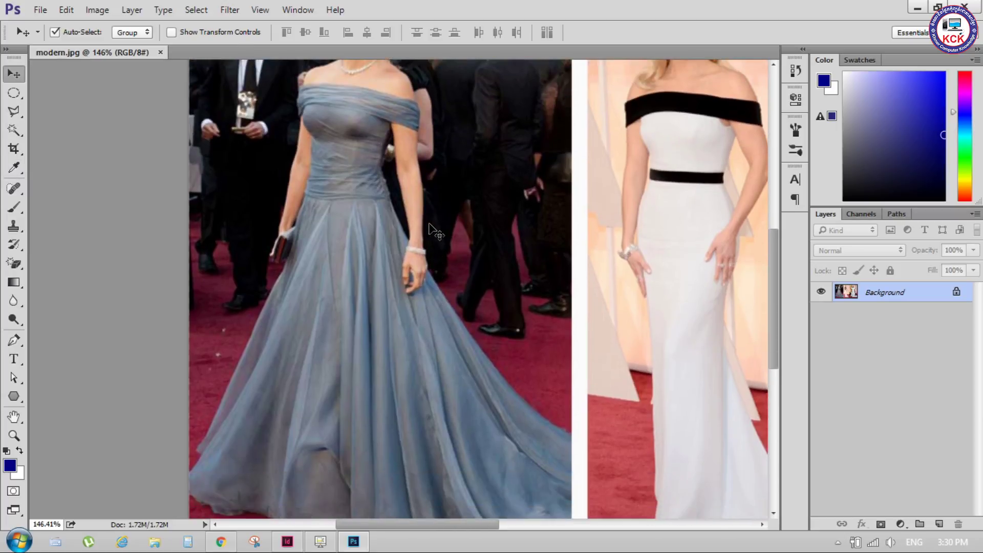
scroll(408, 156, up, 1)
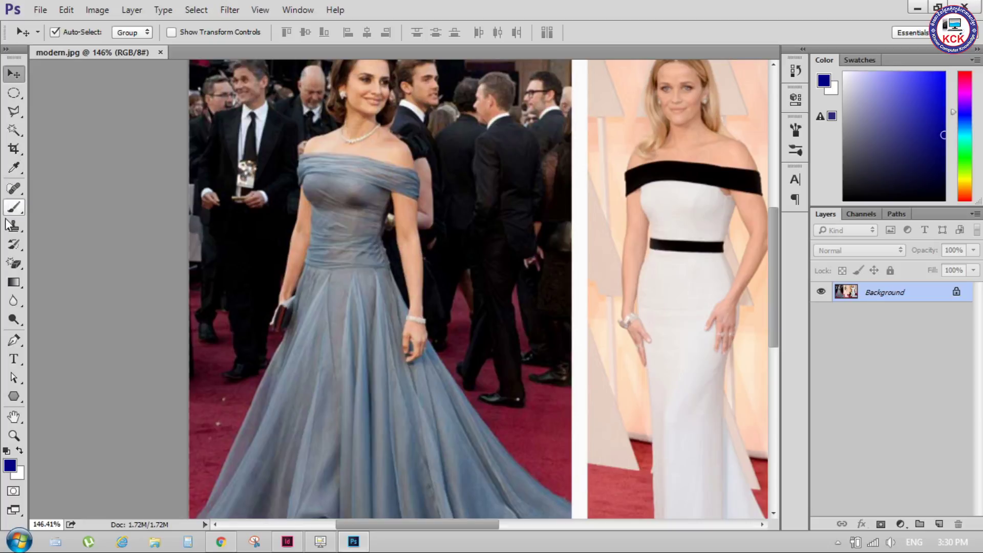
click(14, 340)
Zoom onto the gown's hem and start the pen path with a curved corner point.
click(442, 305)
drag(373, 318, 367, 205)
scroll(358, 428, up, 1)
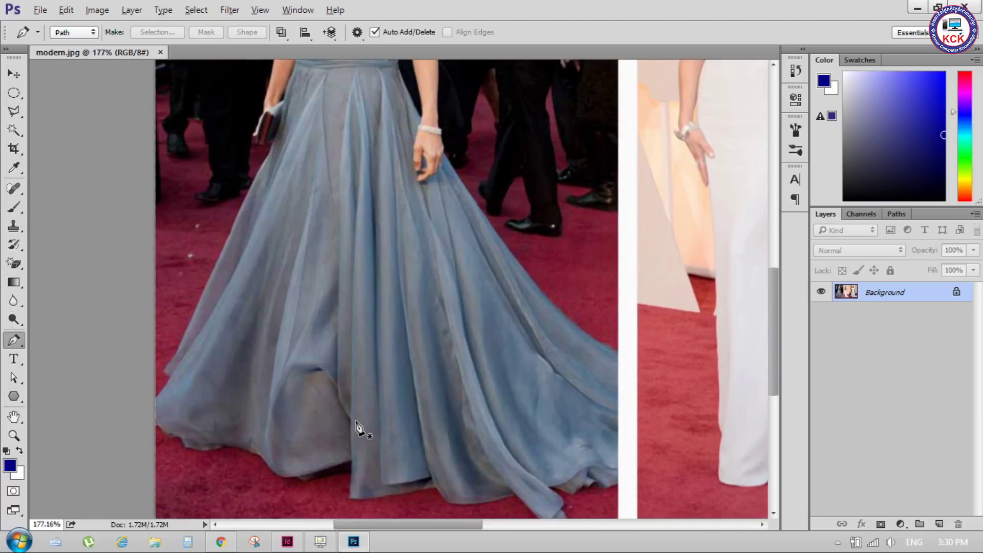
scroll(358, 428, up, 1)
scroll(368, 451, up, 1)
scroll(365, 410, up, 1)
drag(365, 392, 323, 246)
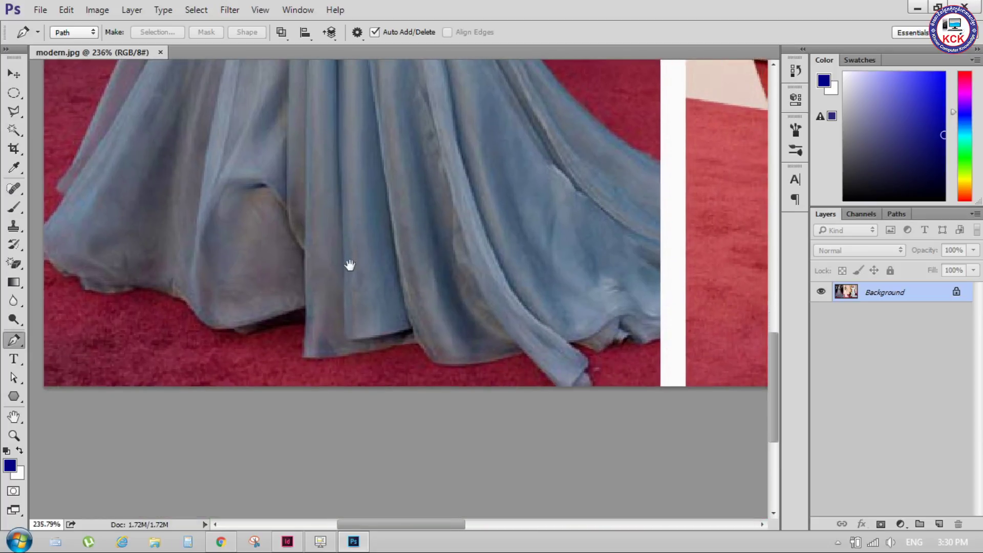
click(555, 384)
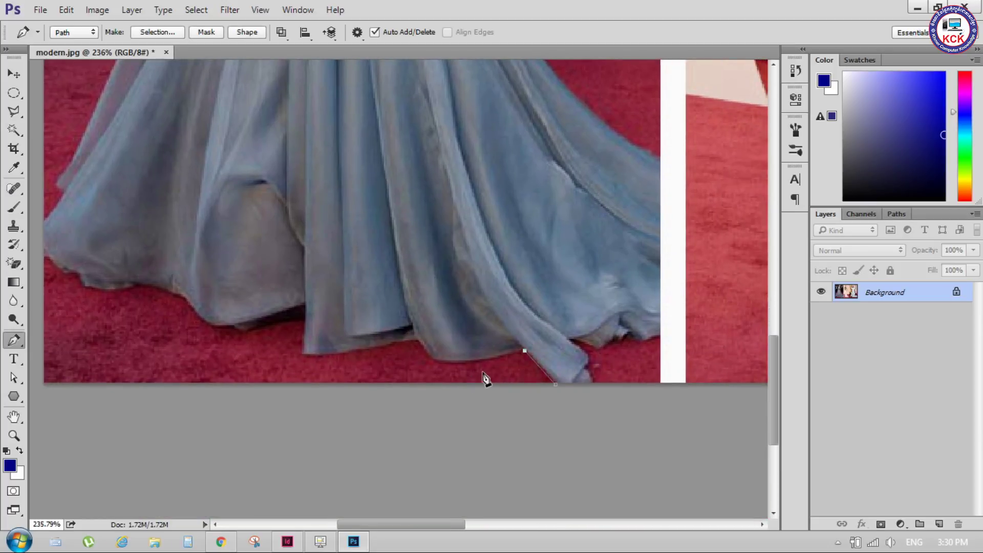
drag(416, 322, 406, 310)
drag(405, 309, 405, 309)
alt+click(419, 345)
Add curved anchors converted to corners leftward along the hem and its folds.
drag(391, 346, 361, 354)
alt+click(391, 347)
drag(302, 355, 287, 349)
click(302, 356)
drag(305, 321, 307, 326)
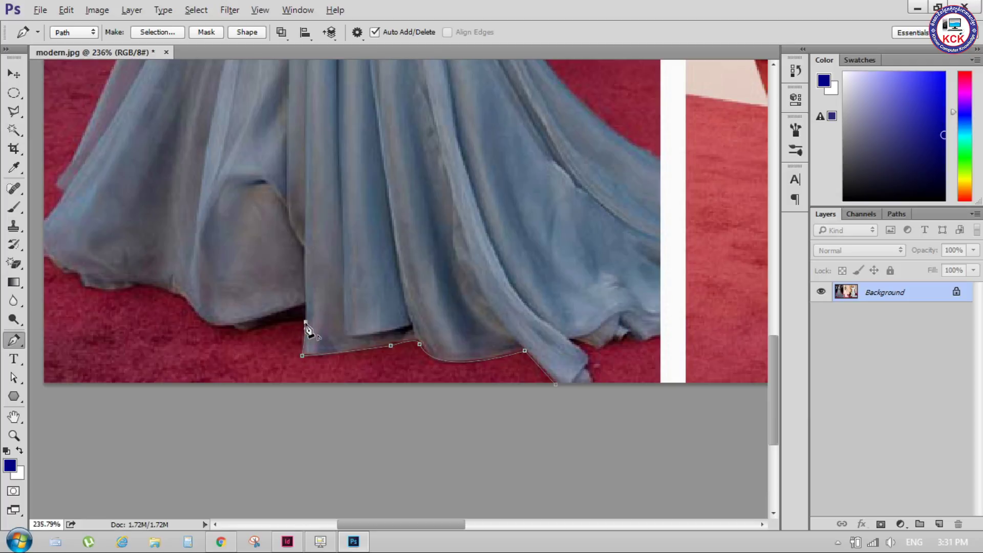
drag(219, 327, 176, 319)
alt+click(219, 327)
drag(181, 297, 155, 267)
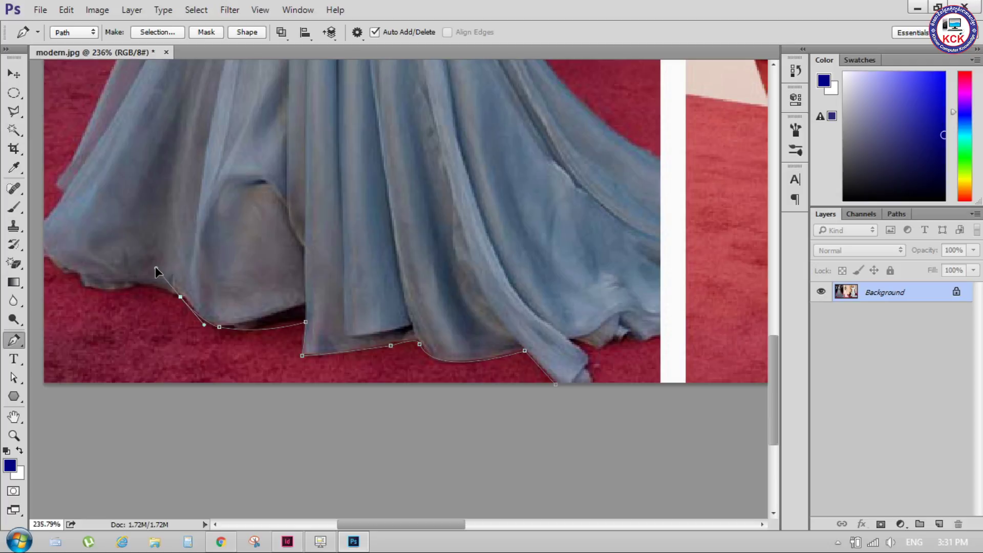
alt+click(181, 297)
drag(107, 290, 57, 306)
alt+click(107, 290)
Carry the path around the gown's lower left corner and up its left side.
drag(110, 241, 235, 272)
drag(201, 308, 194, 288)
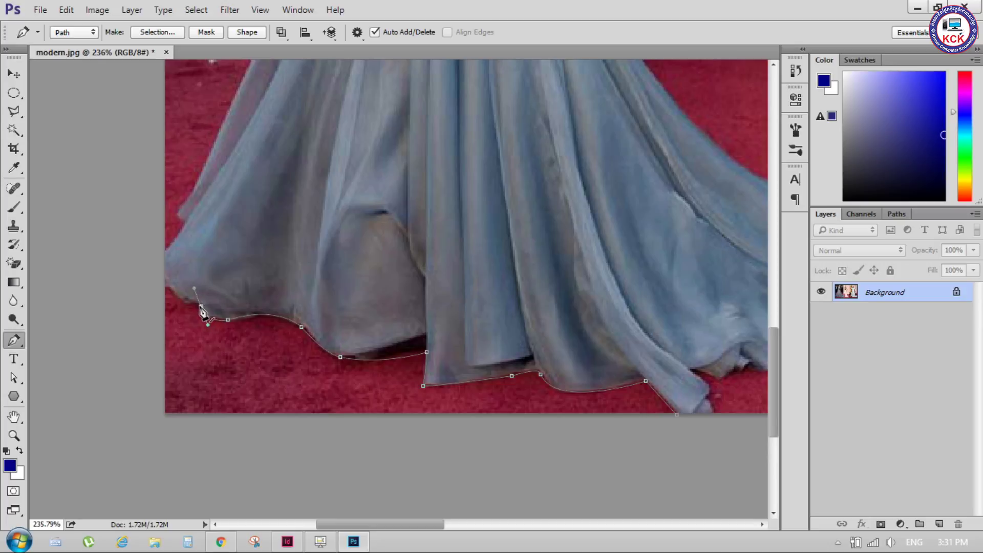
click(201, 307)
drag(170, 290, 174, 294)
drag(173, 292, 178, 289)
drag(186, 223, 225, 172)
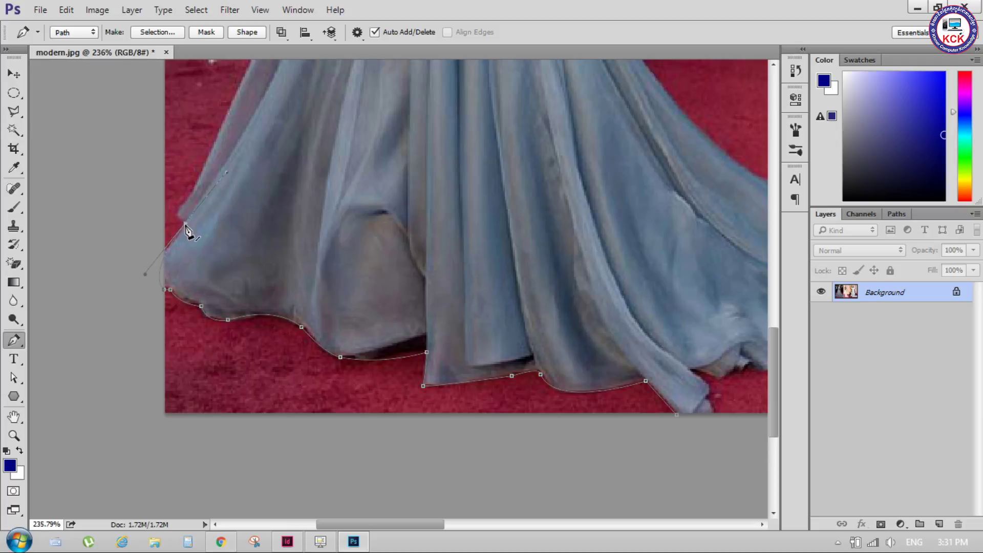
drag(161, 211, 303, 289)
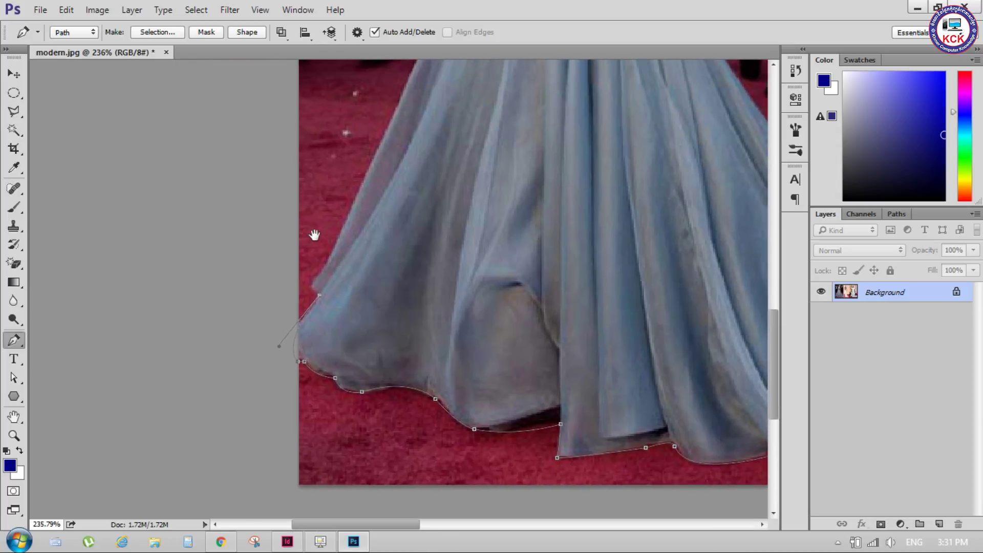
click(320, 298)
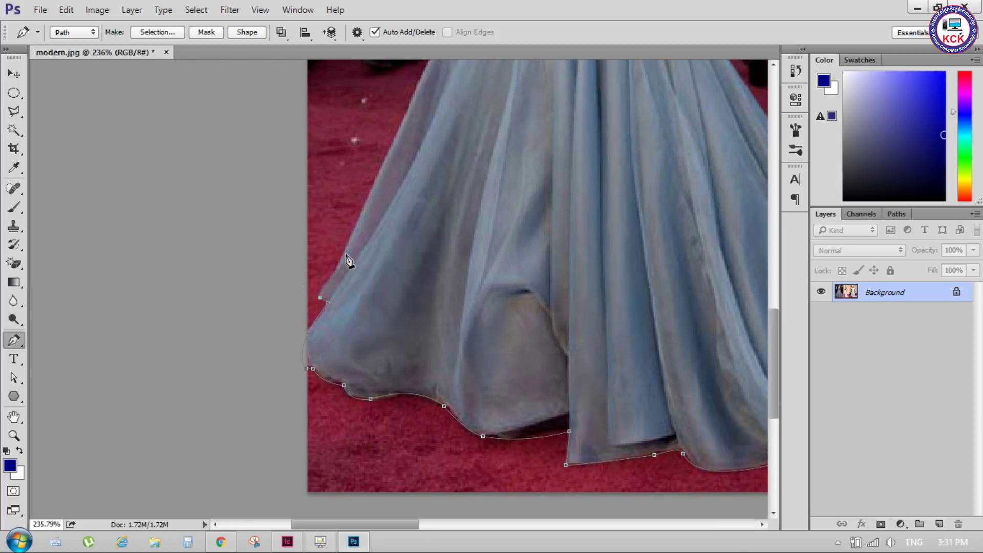
click(369, 198)
Extend the path up the dress edge past the waist and clutch toward her wrist.
click(402, 118)
mouse_move(496, 93)
mouse_down()
mouse_move(353, 316)
mouse_move(368, 275)
mouse_up()
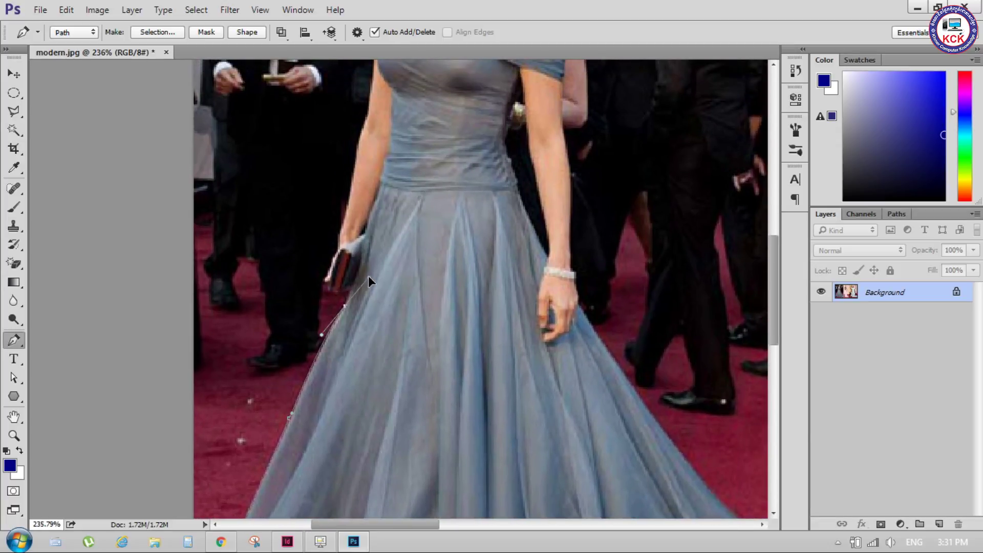
alt+click(344, 306)
click(346, 291)
click(325, 281)
drag(338, 235, 341, 209)
Add anchors along her arm, undoing and re-placing one misplaced point.
scroll(343, 256, up, 2)
scroll(346, 307, up, 2)
scroll(350, 366, up, 2)
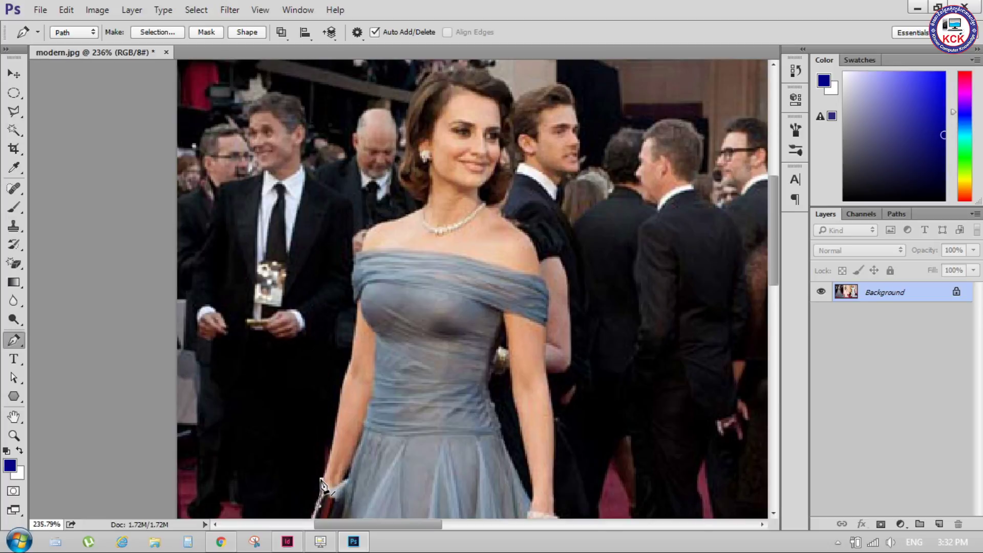
click(328, 423)
click(340, 386)
click(347, 333)
key(ctrl+z)
drag(354, 324, 353, 290)
Continue the path up the arm to a curved point on the shoulder.
scroll(359, 338, up, 1)
scroll(363, 359, up, 2)
scroll(374, 389, up, 1)
scroll(377, 398, up, 3)
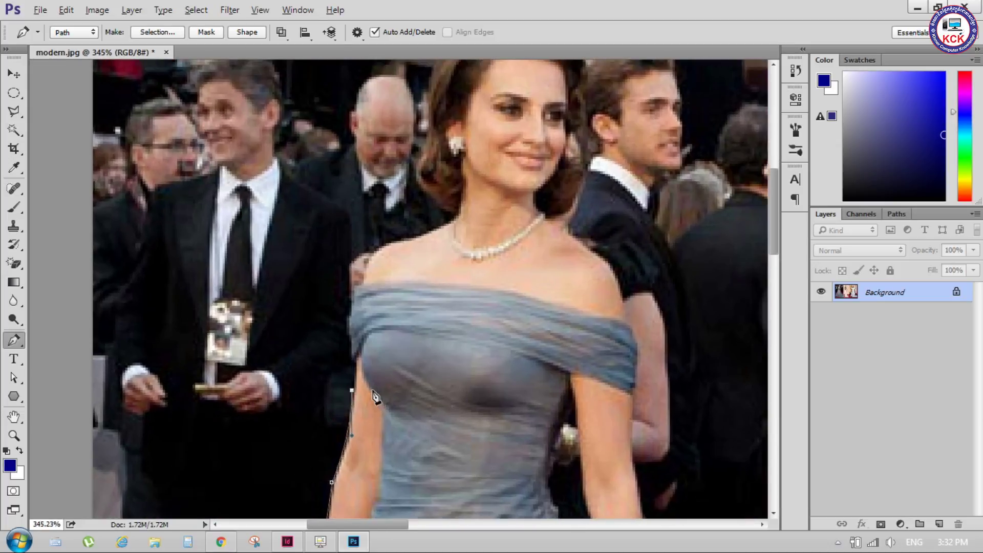
drag(341, 320, 353, 346)
alt+click(350, 339)
mouse_move(405, 238)
mouse_down()
mouse_move(435, 242)
mouse_move(451, 230)
mouse_up()
Add anchors at the side of the neck and up the side of her hair.
scroll(438, 253, up, 2)
click(453, 217)
drag(454, 216, 456, 204)
drag(417, 173, 392, 139)
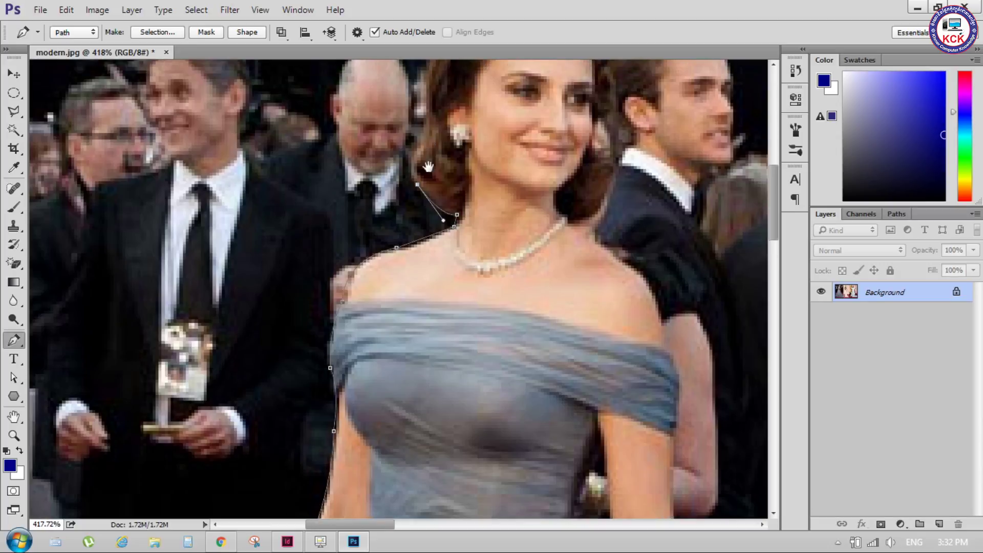
scroll(403, 251, up, 5)
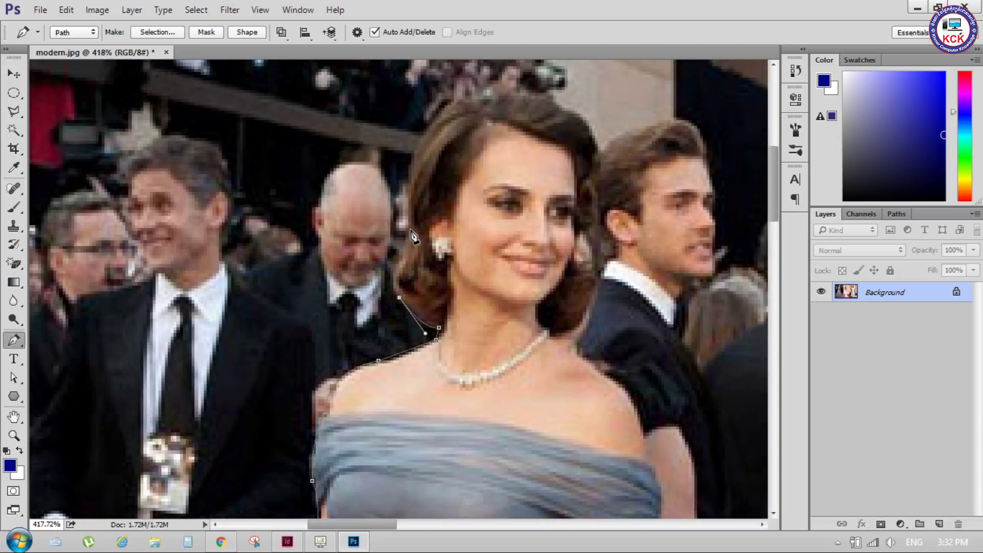
drag(409, 228, 435, 163)
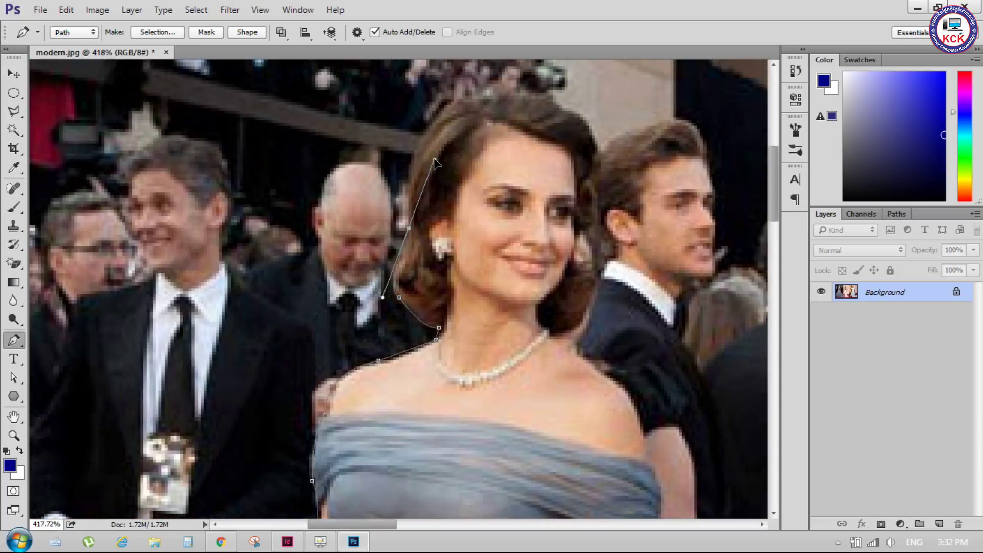
Trace the path up the hair and across the crown, breaking handles at each point.
alt+click(409, 228)
drag(421, 135, 443, 113)
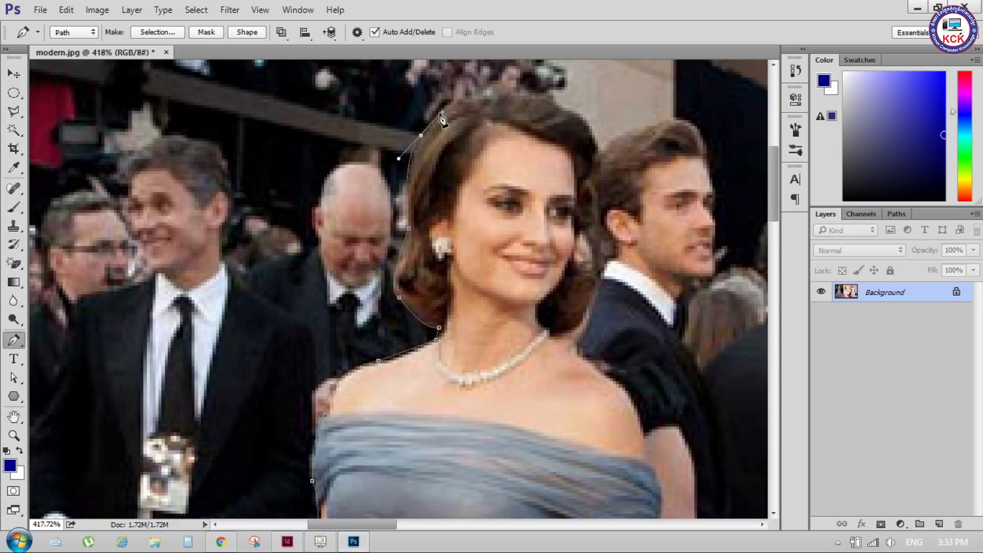
alt+click(421, 135)
drag(461, 99, 476, 98)
alt+click(461, 99)
drag(550, 100, 607, 137)
alt+click(551, 100)
Continue down the hair's right edge, undoing one misplaced point.
drag(595, 142, 589, 171)
mouse_move(594, 205)
mouse_down()
mouse_move(481, 149)
mouse_move(471, 172)
mouse_up()
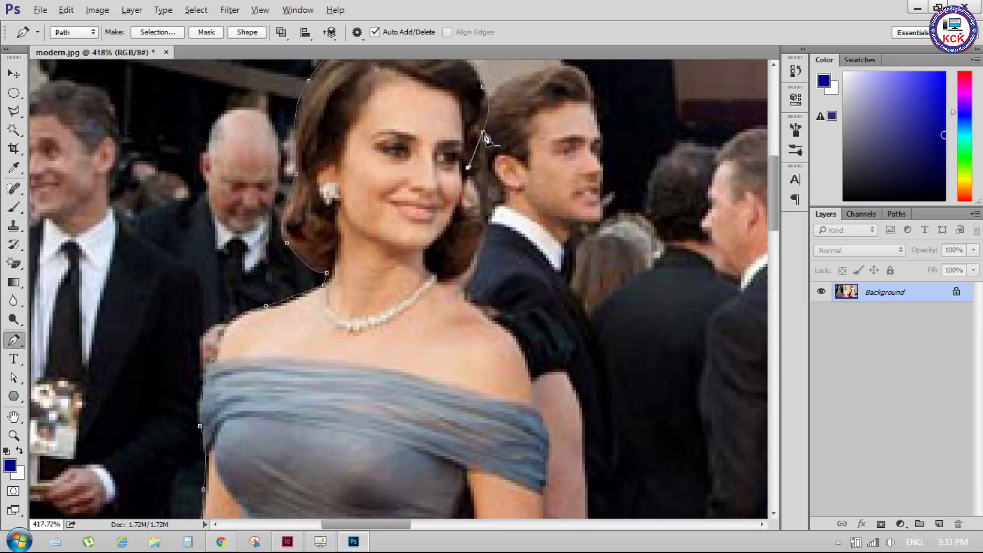
click(468, 168)
key(ctrl+alt+z)
key(ctrl+alt+z)
alt+click(484, 133)
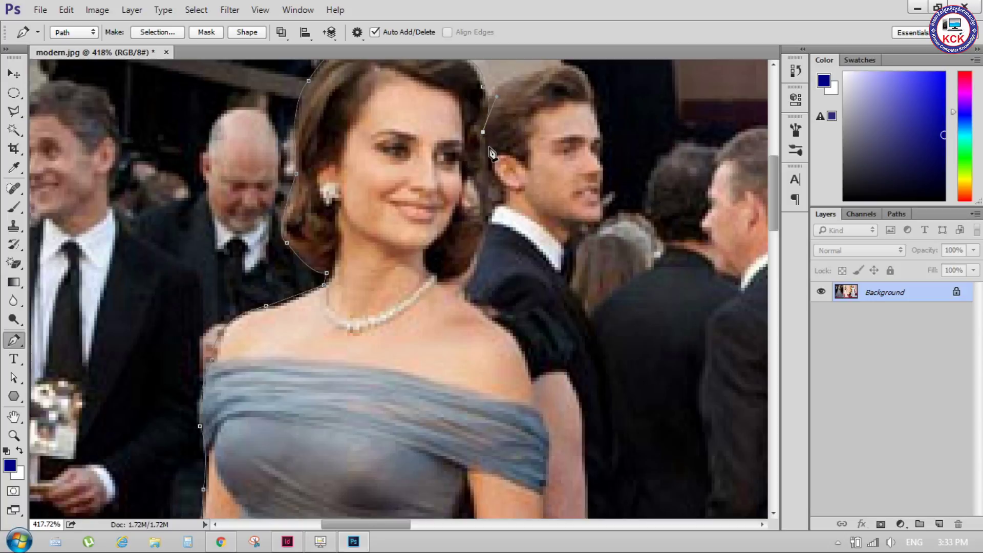
click(483, 180)
drag(474, 202, 472, 202)
Bring the path past the hair's lower right and neck onto her right shoulder.
drag(482, 239, 462, 283)
alt+click(484, 239)
click(444, 283)
drag(508, 333, 520, 348)
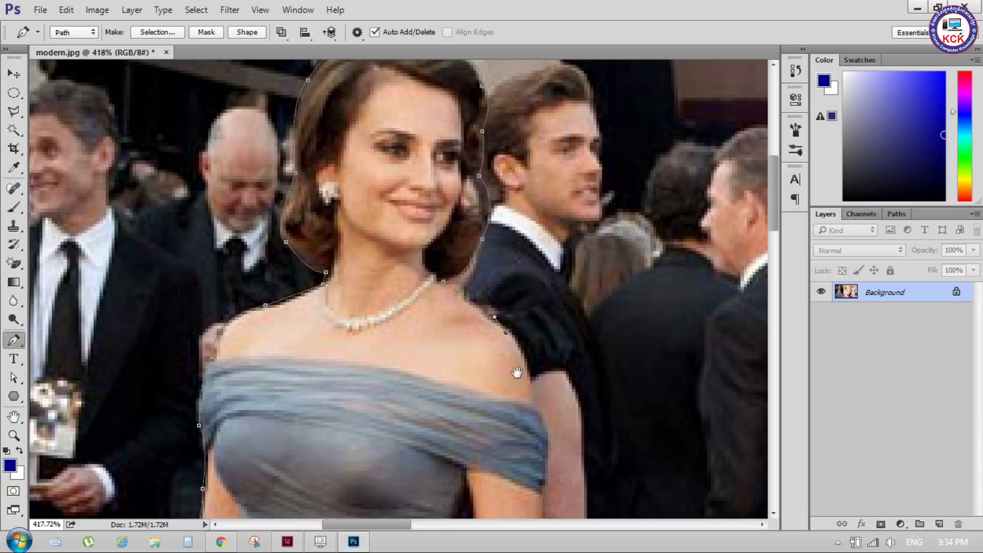
drag(518, 373, 455, 266)
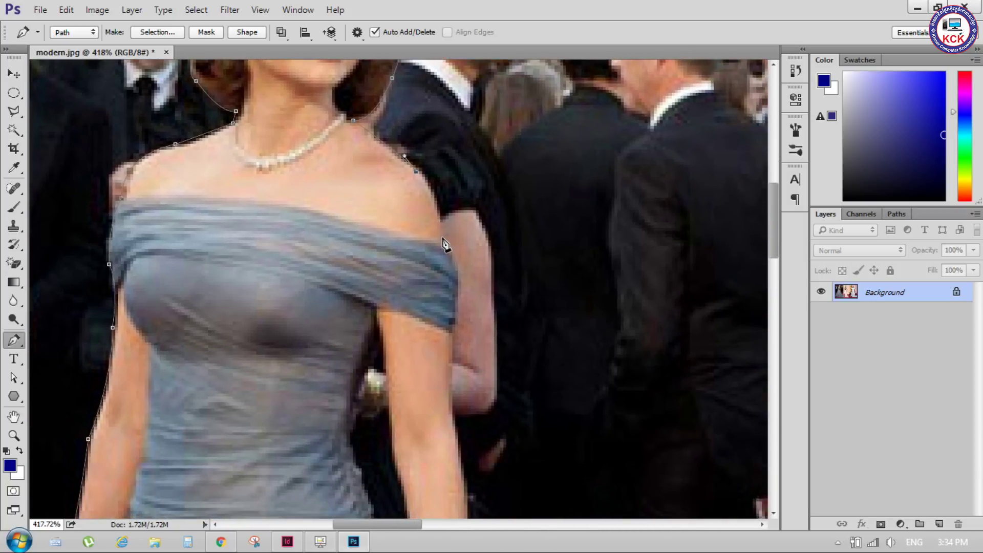
Add a corner point on the dress edge below the shoulder, extending its handles down the arm.
click(451, 300)
alt+click(443, 238)
drag(438, 381, 435, 399)
scroll(453, 330, down, 5)
scroll(435, 308, right, 2)
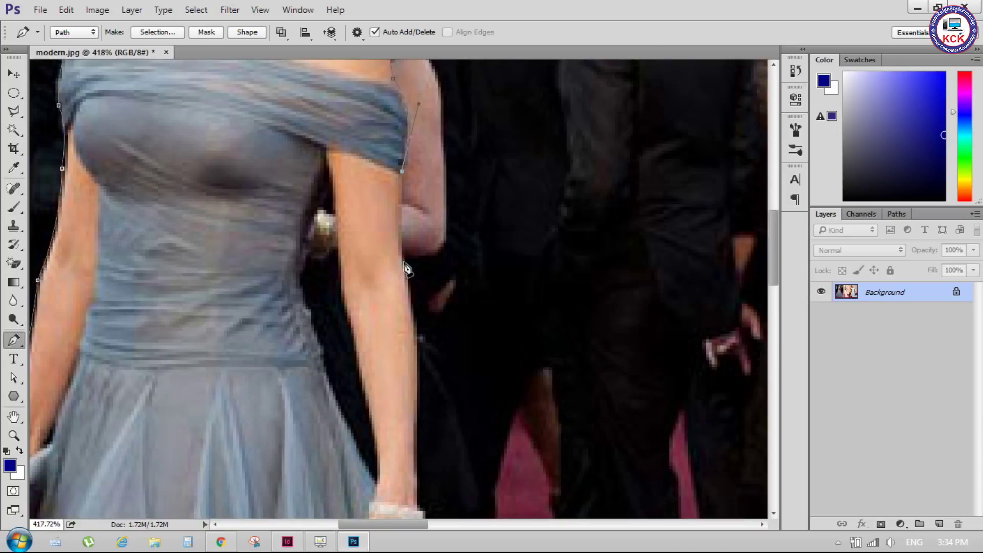
Add smooth and corner anchors down the outer edge of the arm.
drag(405, 262, 407, 272)
drag(421, 372, 417, 408)
scroll(418, 408, down, 2)
click(417, 400)
scroll(418, 406, down, 2)
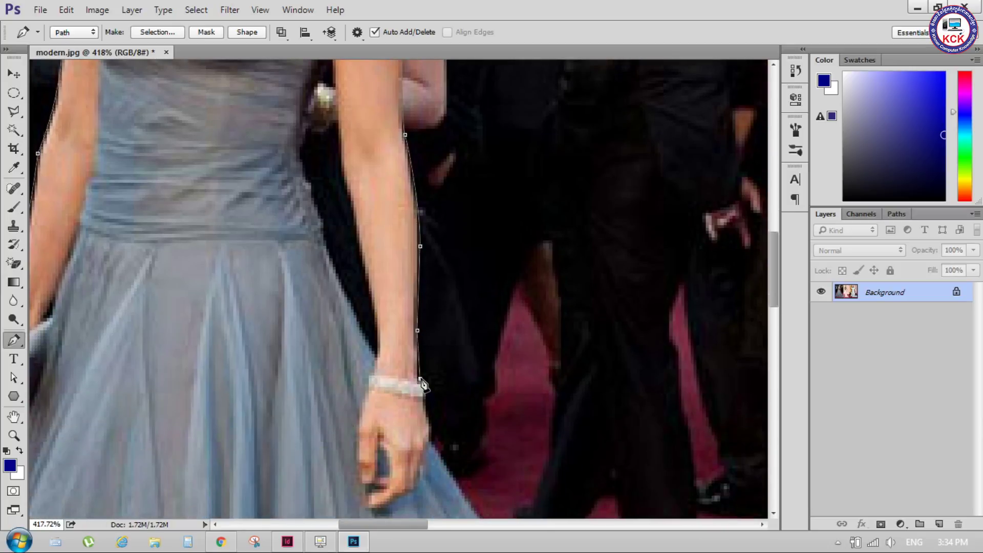
scroll(421, 381, down, 1)
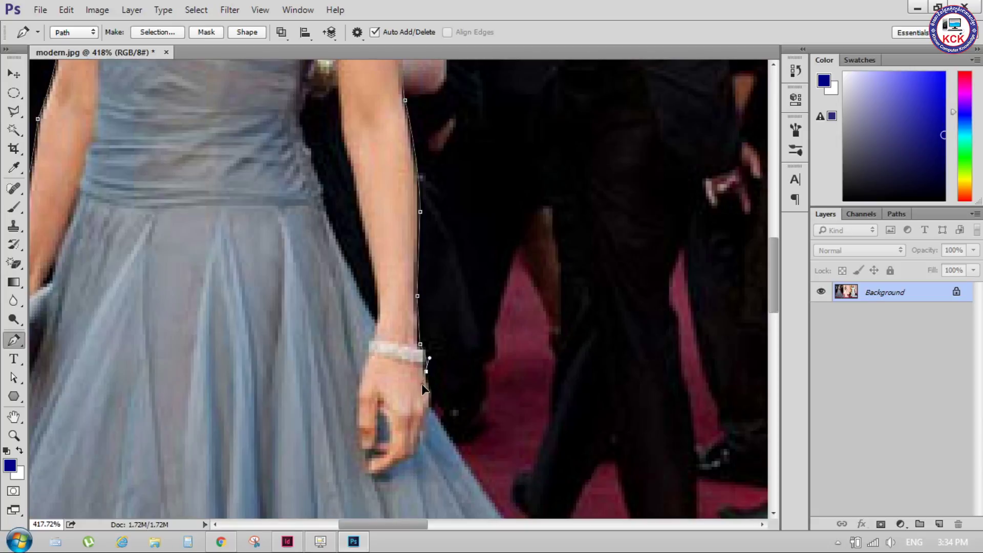
scroll(427, 378, down, 1)
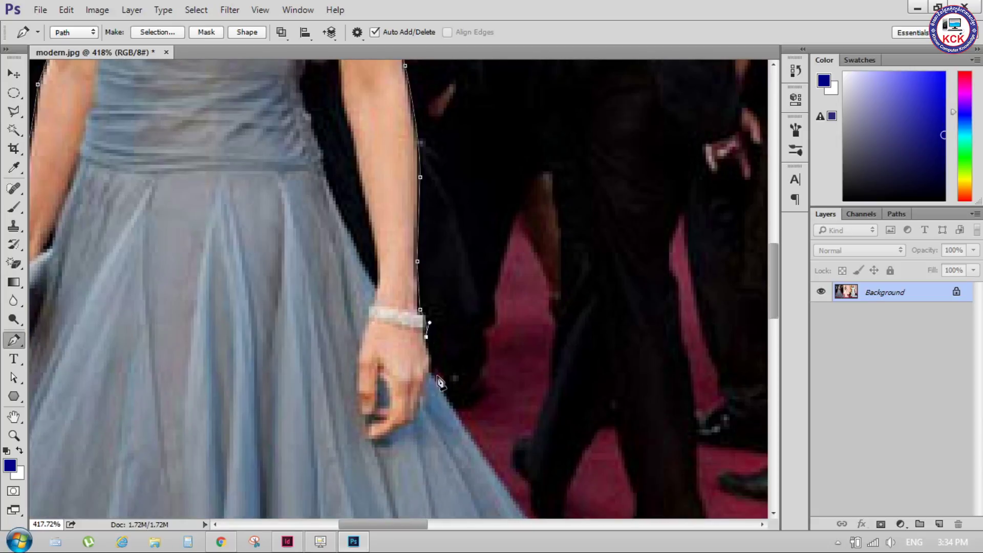
click(433, 370)
scroll(431, 389, down, 2)
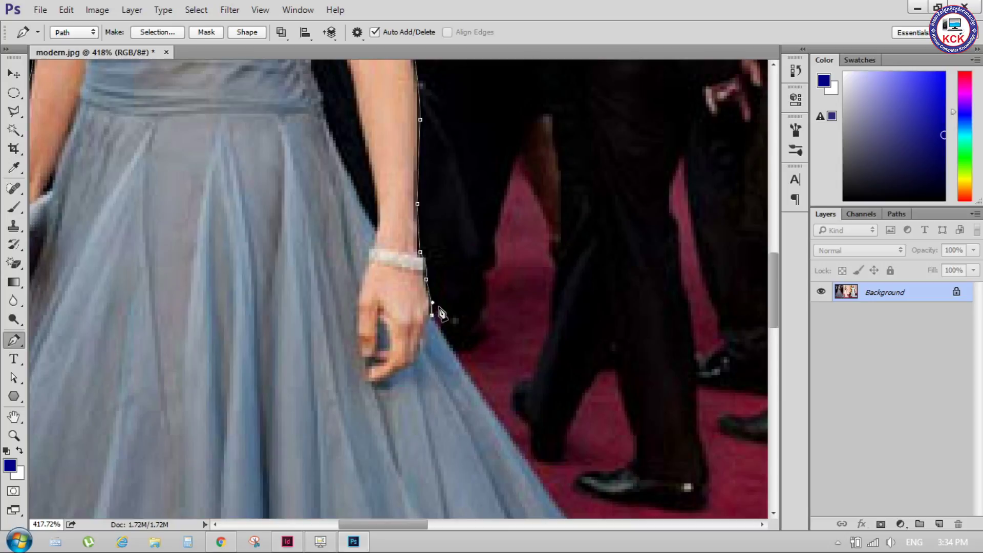
Continue the outline down the gown's flowing side edge to its lower edge.
drag(440, 314, 348, 226)
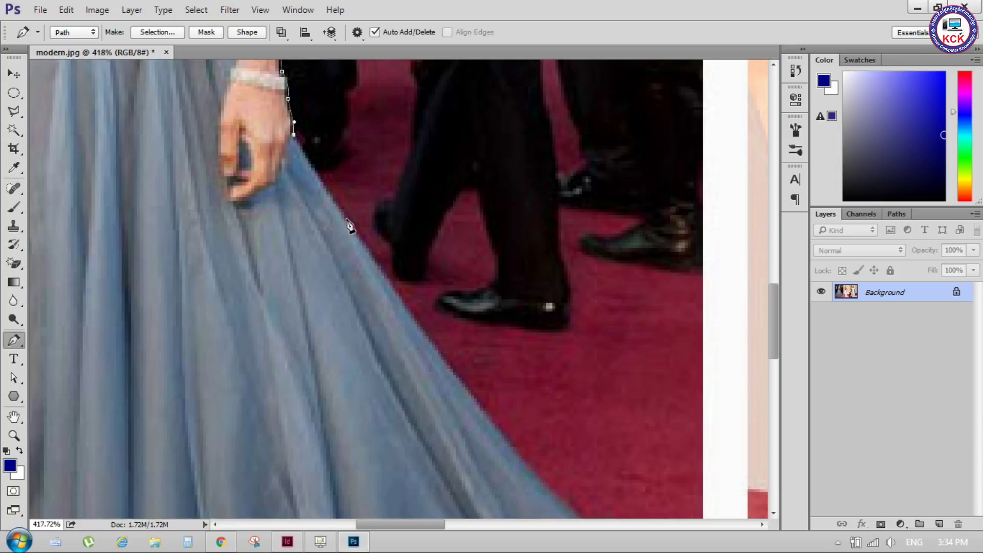
click(381, 267)
click(453, 369)
scroll(479, 401, down, 3)
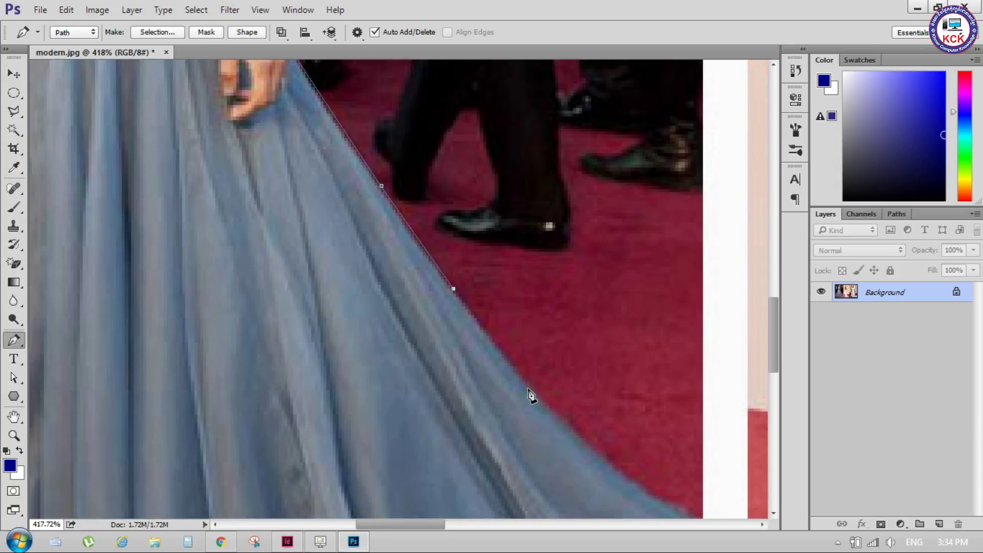
scroll(512, 317, right, 5)
scroll(461, 282, down, 1)
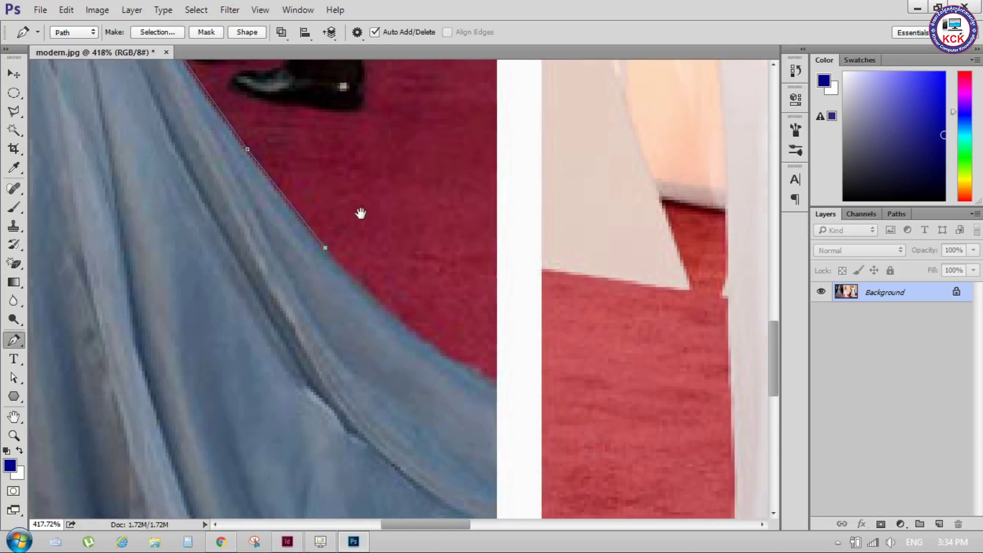
click(401, 318)
click(442, 353)
scroll(499, 392, down, 1)
scroll(499, 394, down, 1)
scroll(502, 405, down, 2)
scroll(504, 425, down, 1)
click(498, 431)
scroll(503, 439, down, 1)
Trace the hem along the red carpet and close the path at its bottom edge.
drag(440, 391, 416, 379)
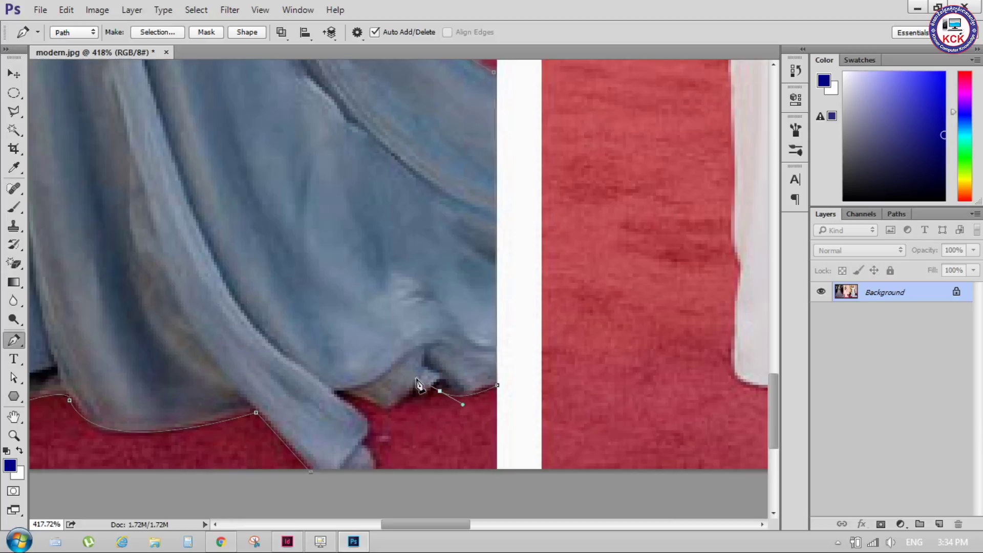
alt+click(440, 391)
drag(392, 406, 362, 429)
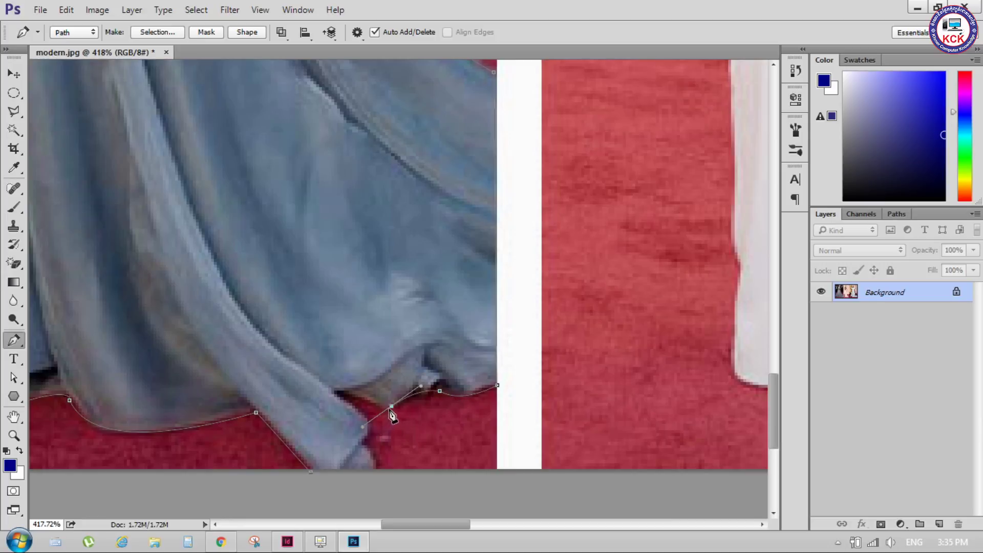
click(341, 394)
drag(371, 424, 370, 433)
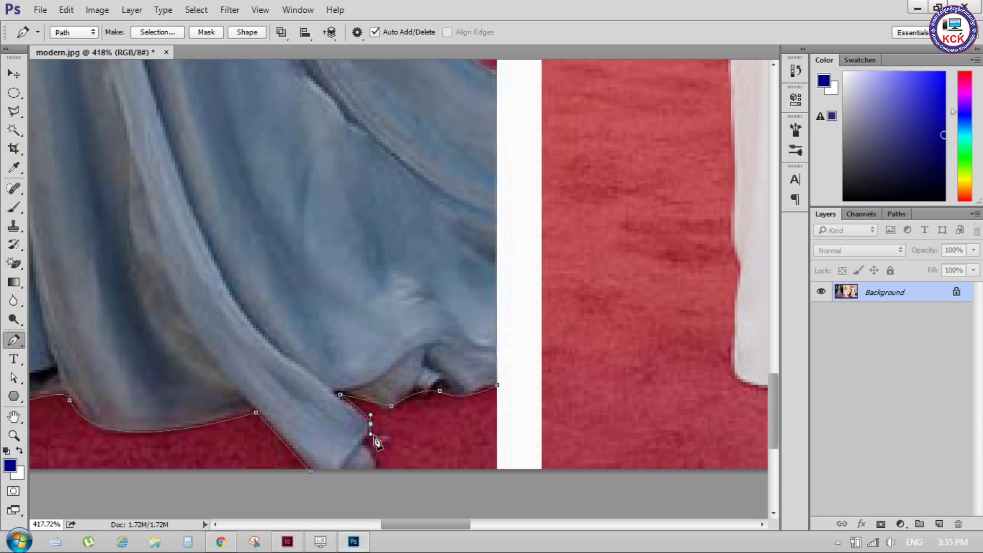
scroll(379, 428, down, 2)
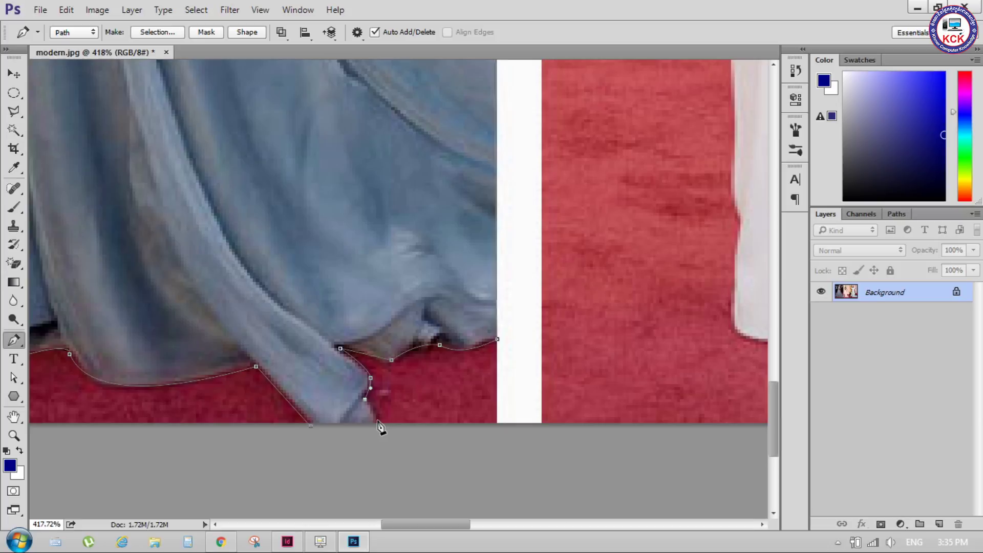
click(377, 424)
Make a selection from the path with a 2-pixel feather radius, then fit the image on screen.
right_click(420, 327)
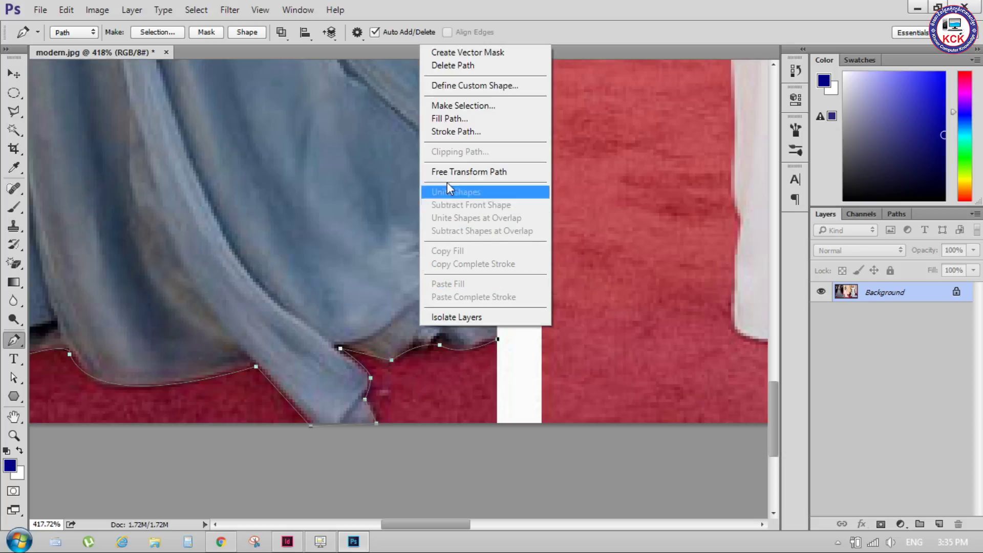
click(460, 106)
text(2)
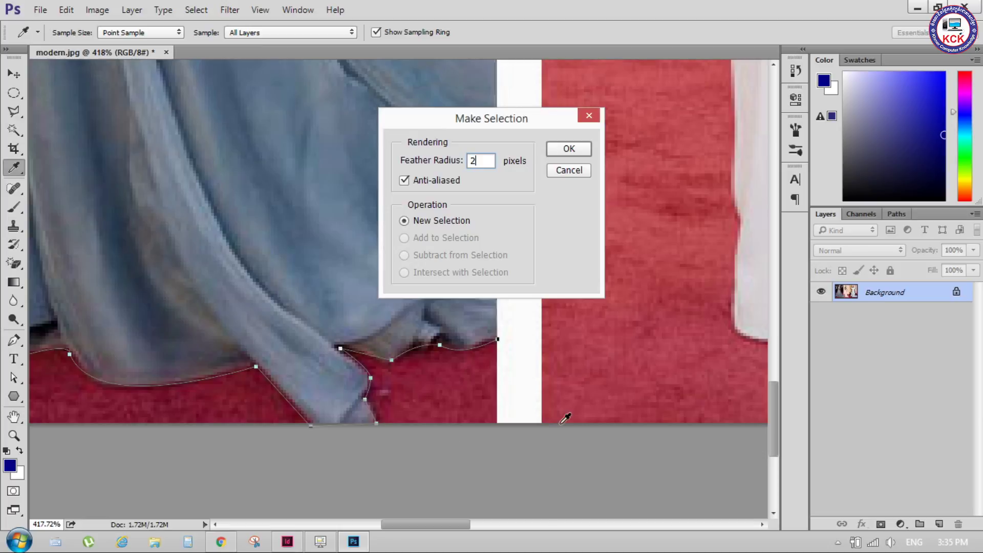
click(564, 149)
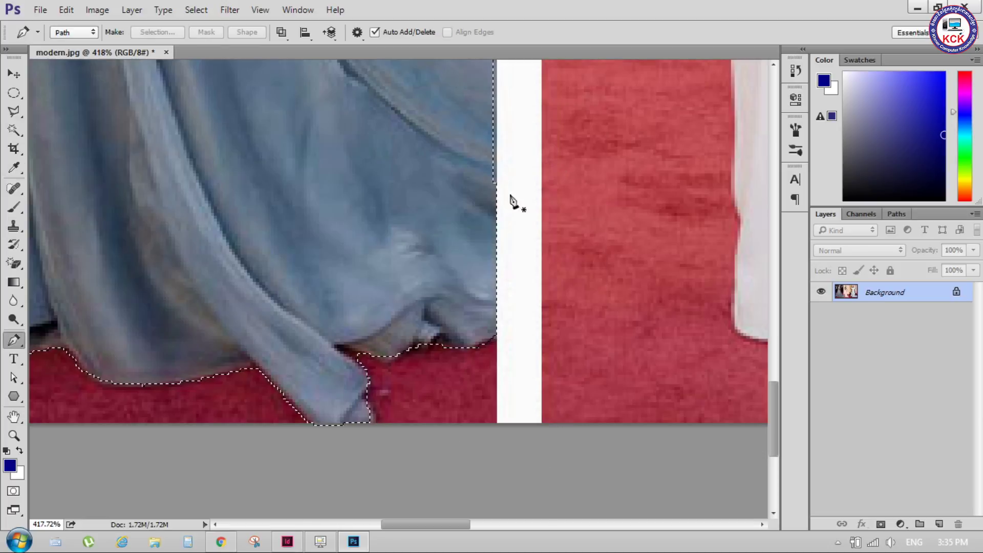
scroll(463, 248, down, 3)
key(ctrl+0)
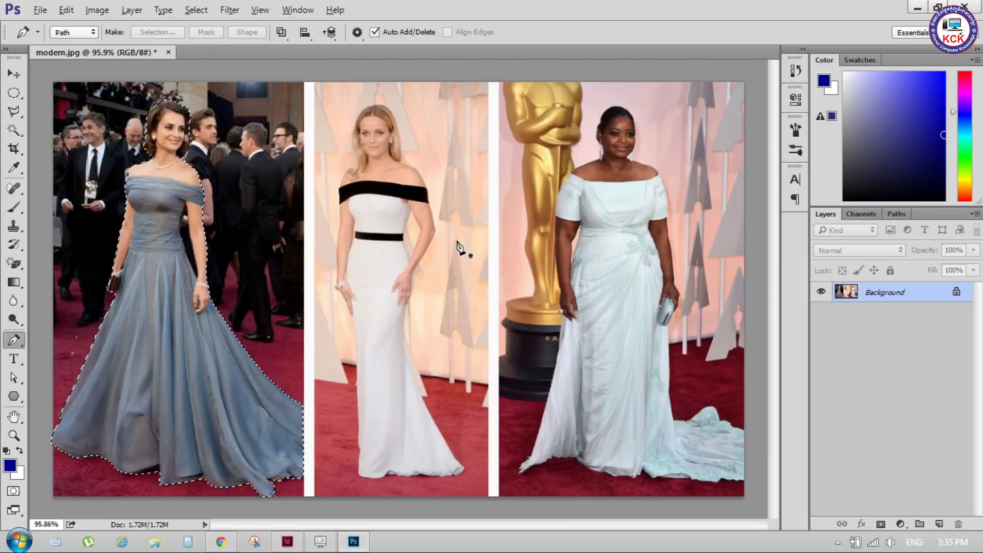
Unlock Background as Layer 0, invert the selection, delete the surroundings and deselect.
click(956, 292)
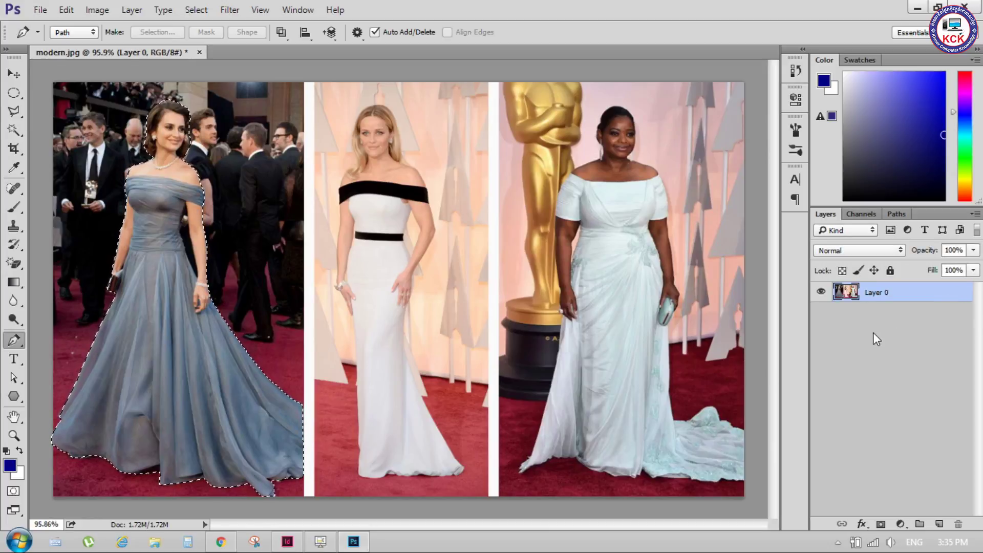
key(ctrl+shift+i)
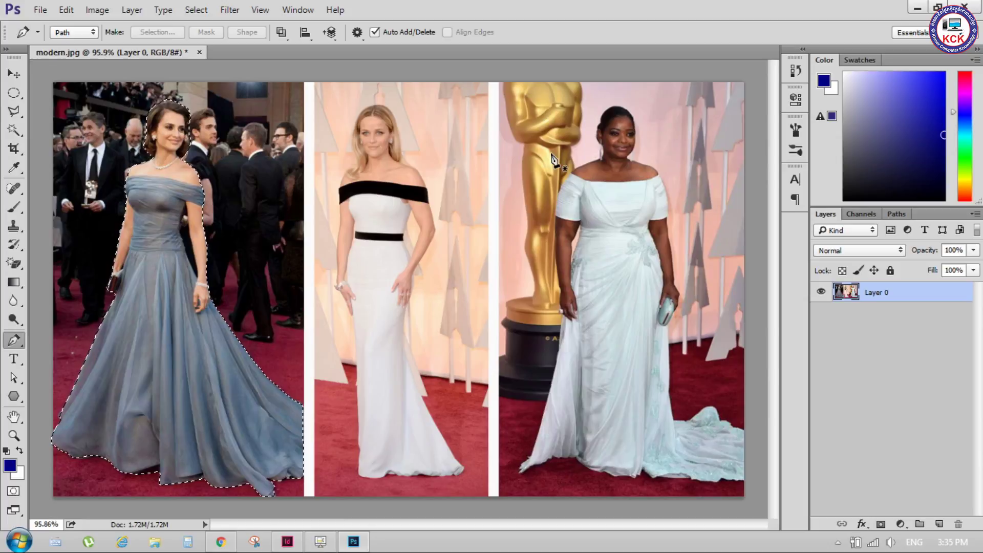
key(Delete)
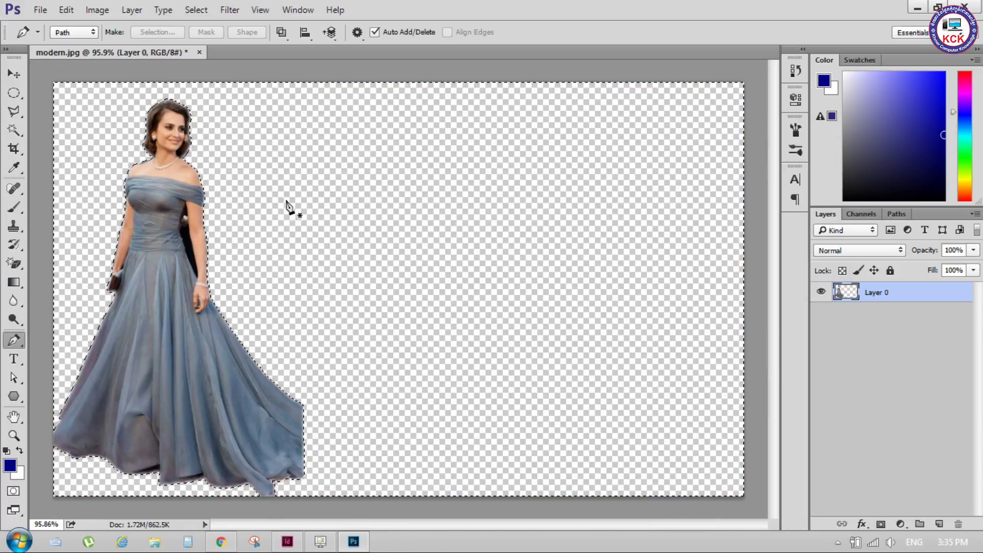
scroll(165, 234, up, 5)
scroll(165, 234, down, 1)
scroll(259, 340, up, 3)
scroll(259, 340, up, 1)
scroll(259, 340, down, 2)
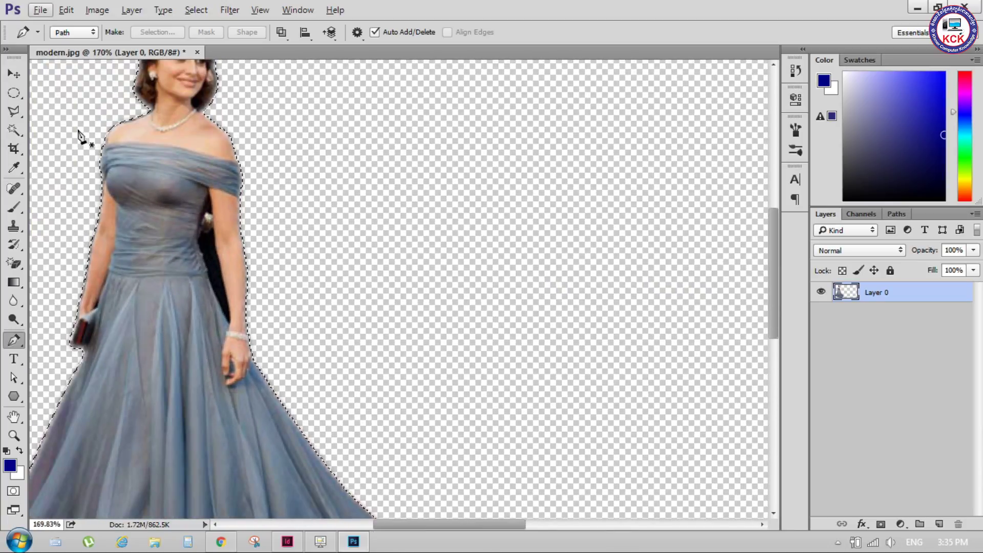
key(ctrl+d)
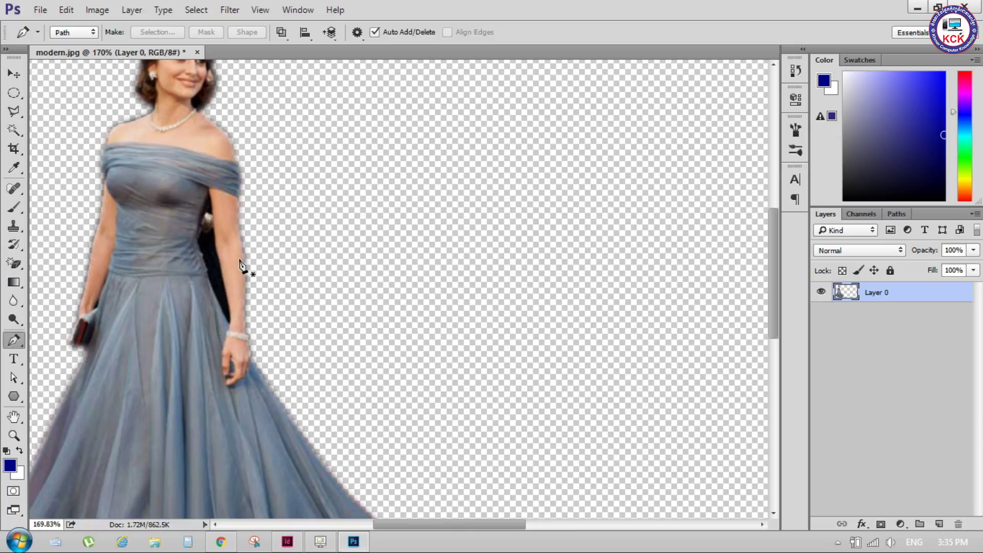
scroll(260, 307, up, 3)
key(alt)
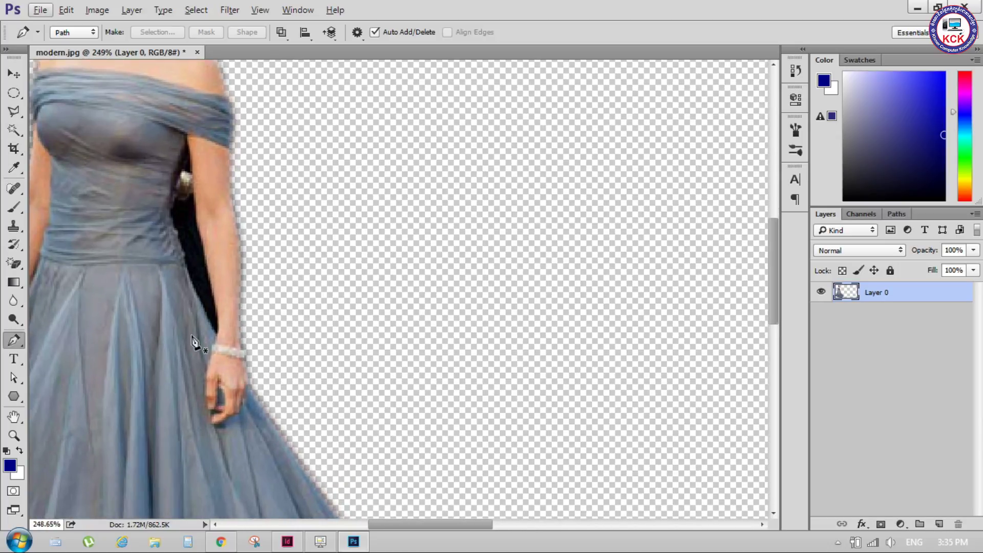
Trace a closed pen path around the dark gap between the woman's arm and dress.
click(214, 332)
drag(171, 216, 167, 194)
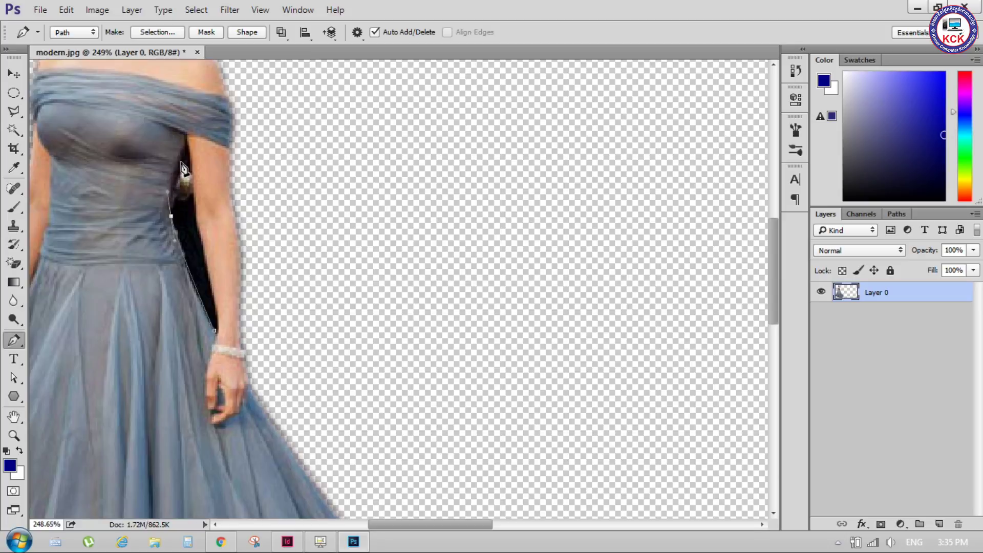
key(alt)
alt+click(171, 217)
drag(199, 104, 205, 87)
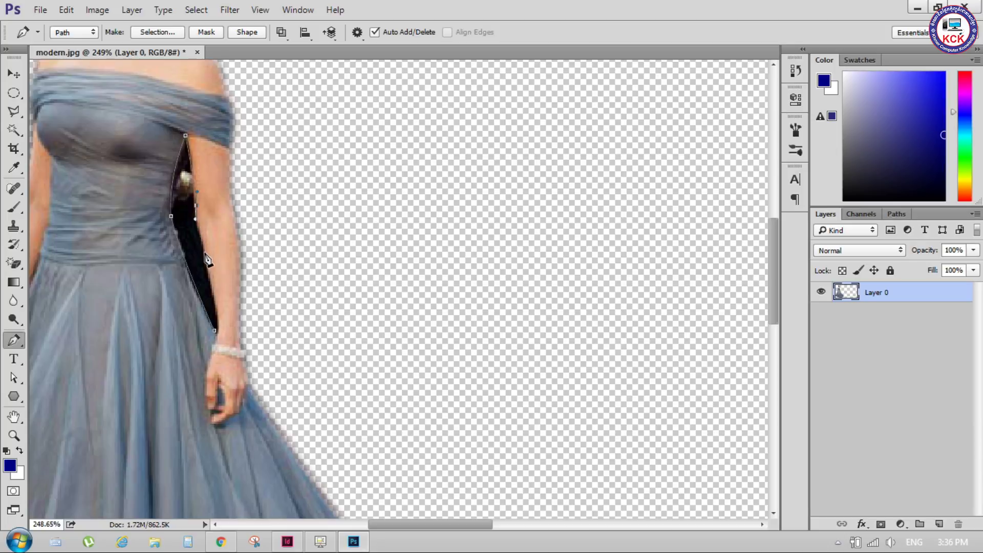
drag(209, 267, 214, 304)
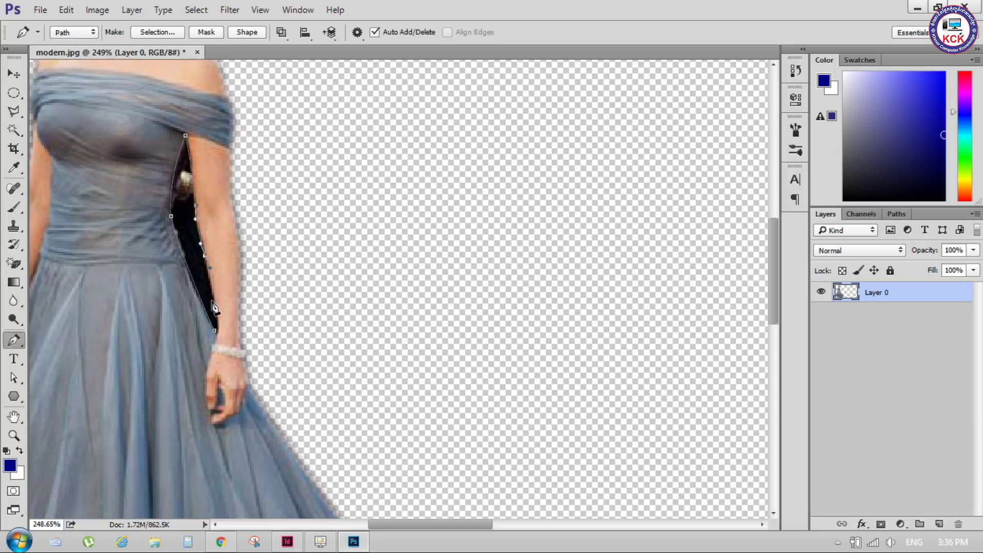
click(215, 332)
Turn the path into a selection, delete the gap, and deselect.
key(ctrl+Return)
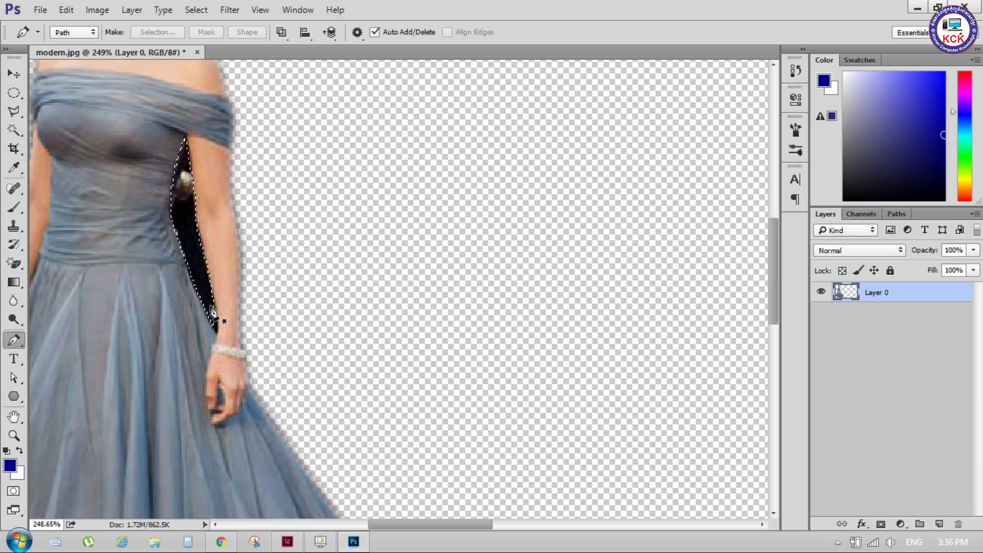
key(Delete)
key(ctrl+d)
Crop the canvas to a narrow portrait about 12.98 cm wide around the woman.
click(13, 74)
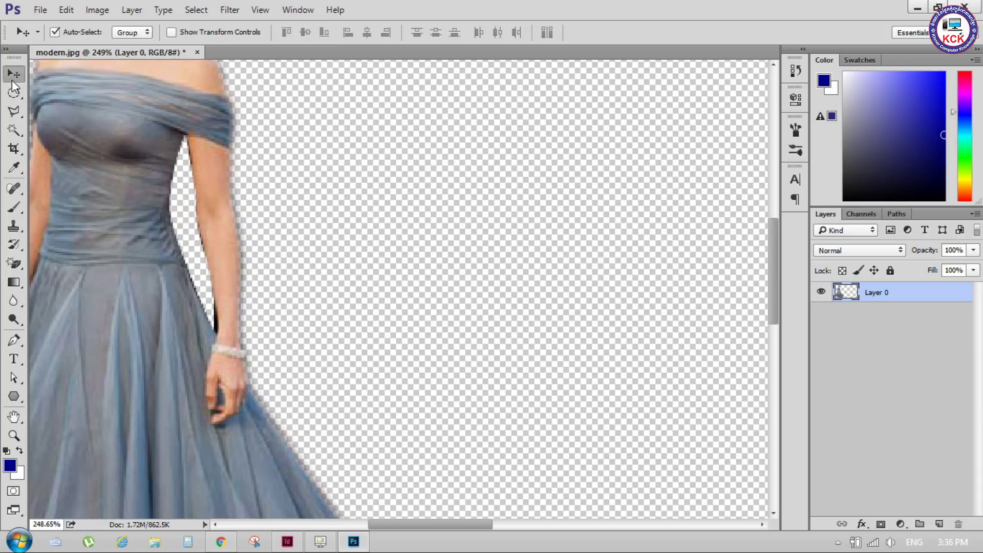
scroll(350, 283, down, 2)
scroll(350, 285, down, 2)
scroll(350, 285, down, 2)
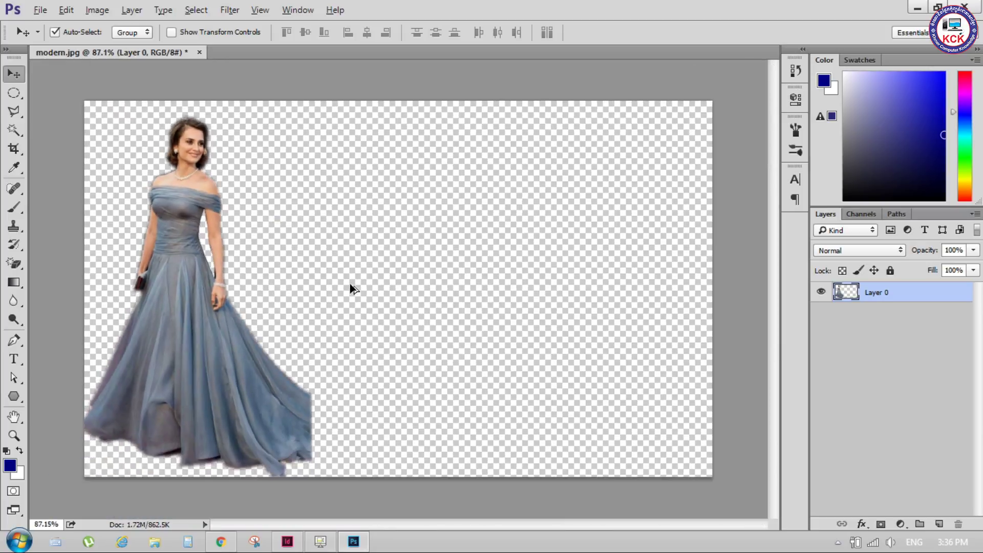
key(alt)
click(14, 149)
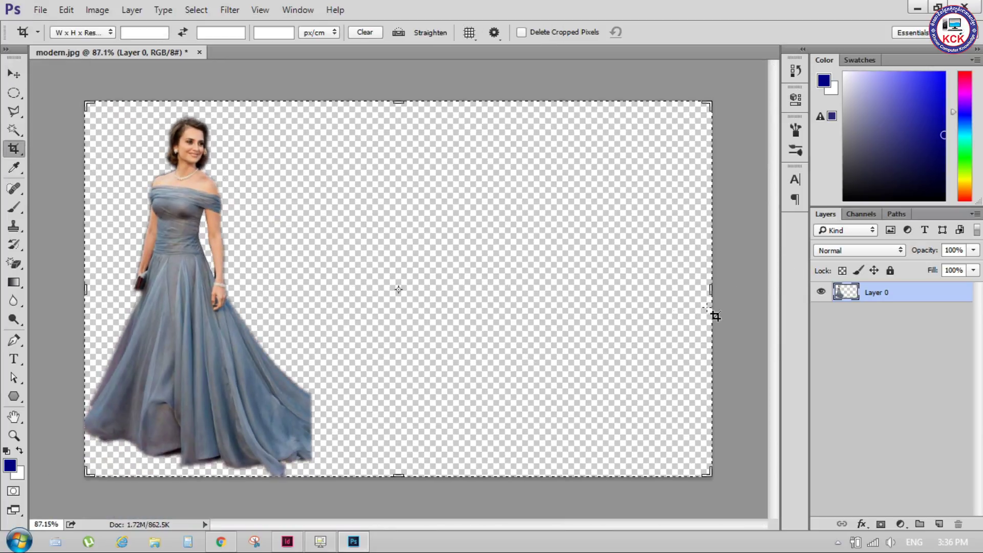
drag(708, 289, 511, 318)
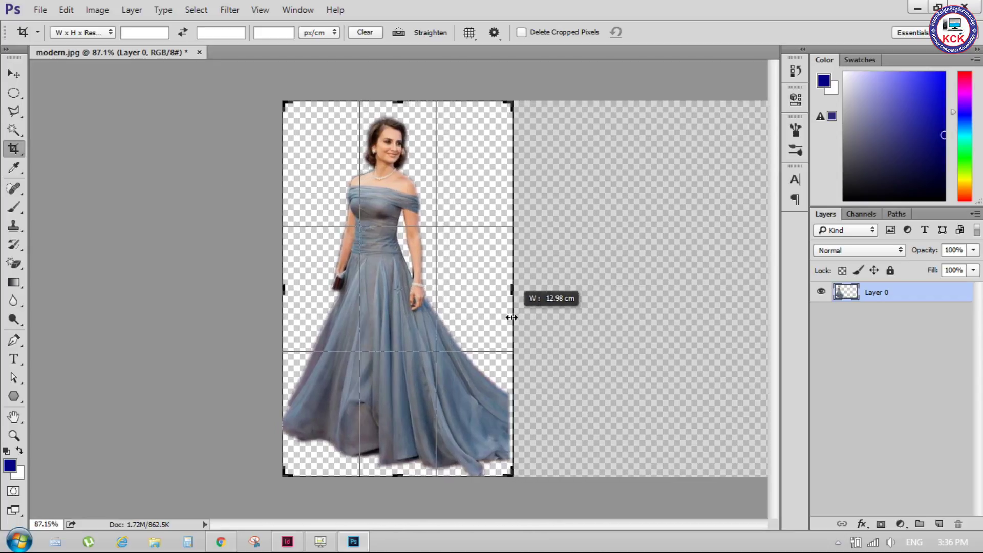
key(Return)
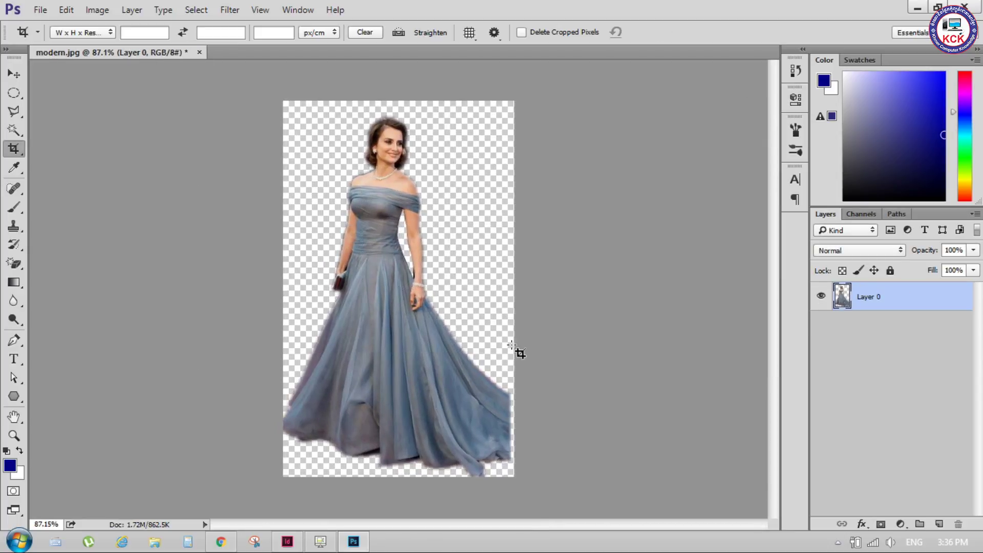
click(15, 75)
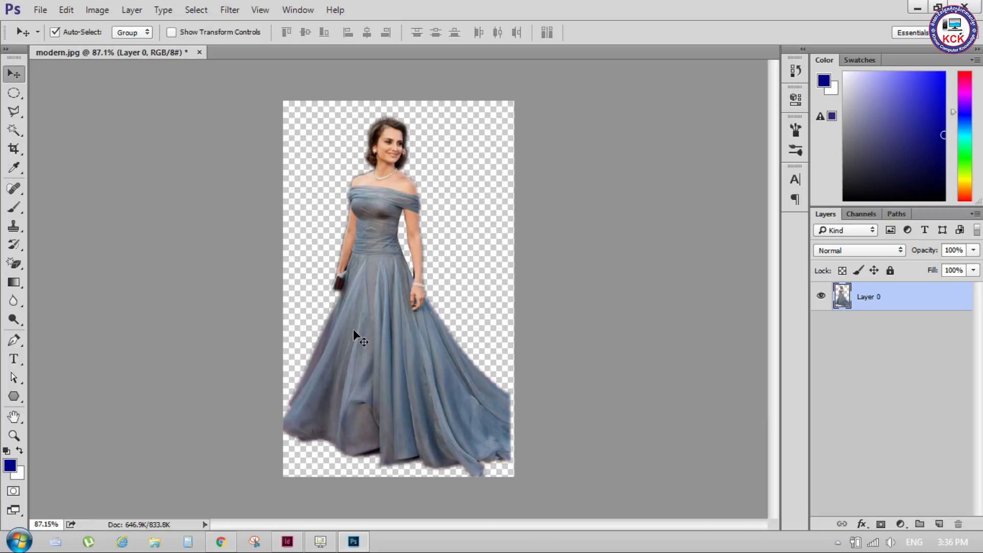
Save the cut-out to the Desktop as Model.psd.
click(41, 11)
click(82, 171)
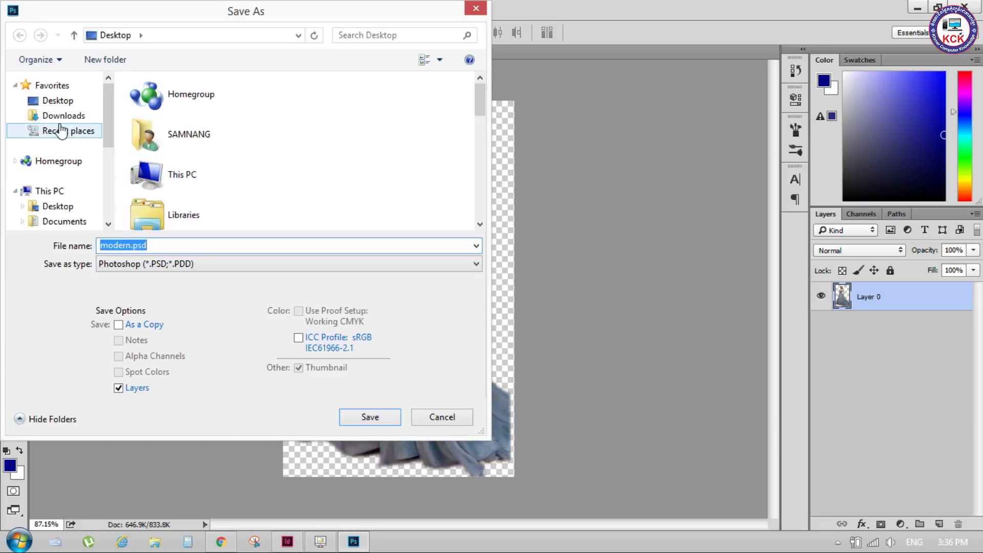
click(59, 100)
key(BackSpace)
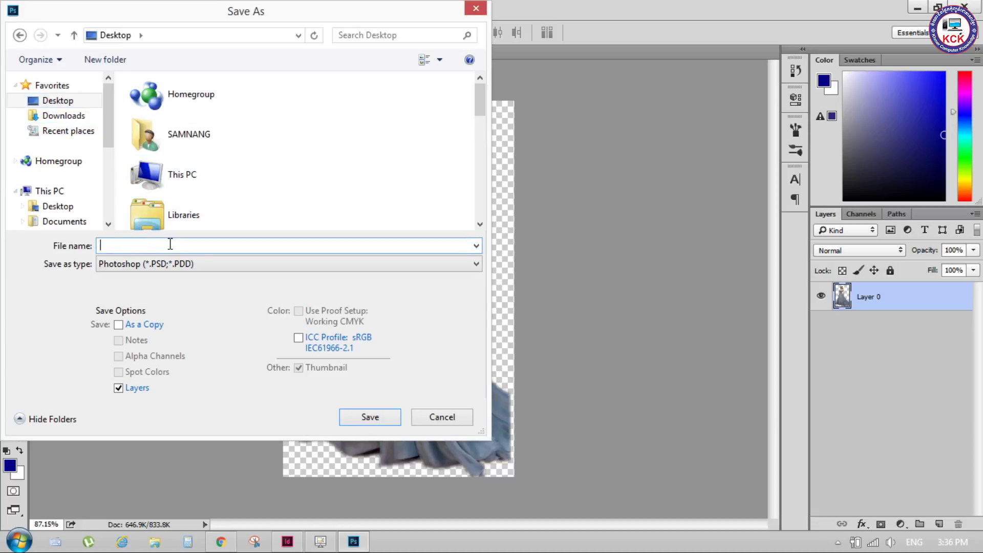
text(Mode)
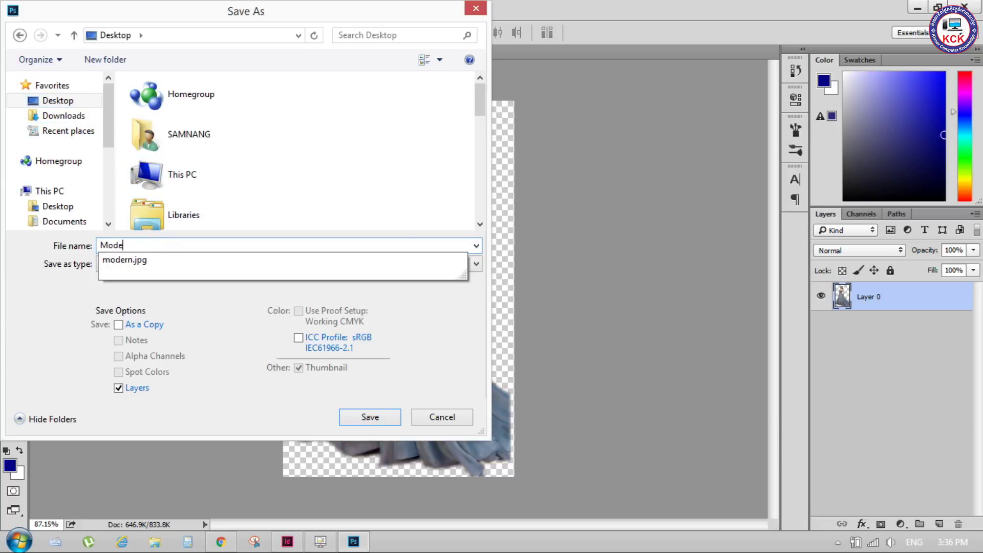
text(l)
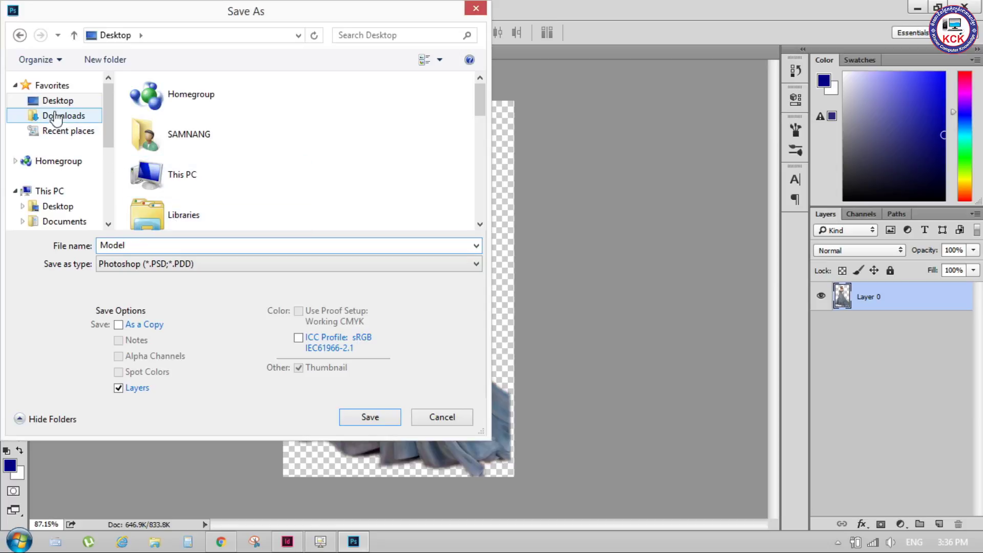
click(56, 102)
click(381, 420)
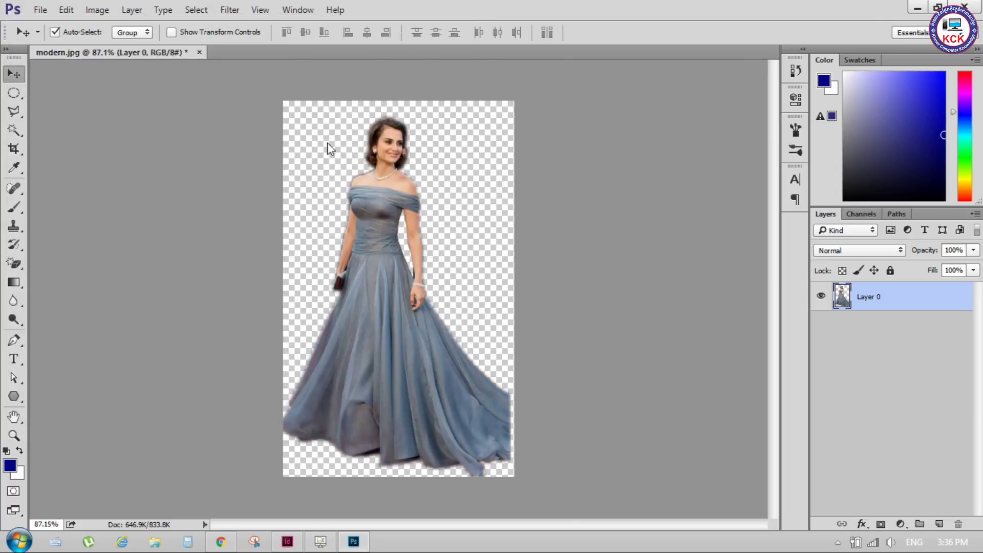
Close modern.jpg, refresh the desktop to show Model.psd, and return to InDesign.
click(199, 52)
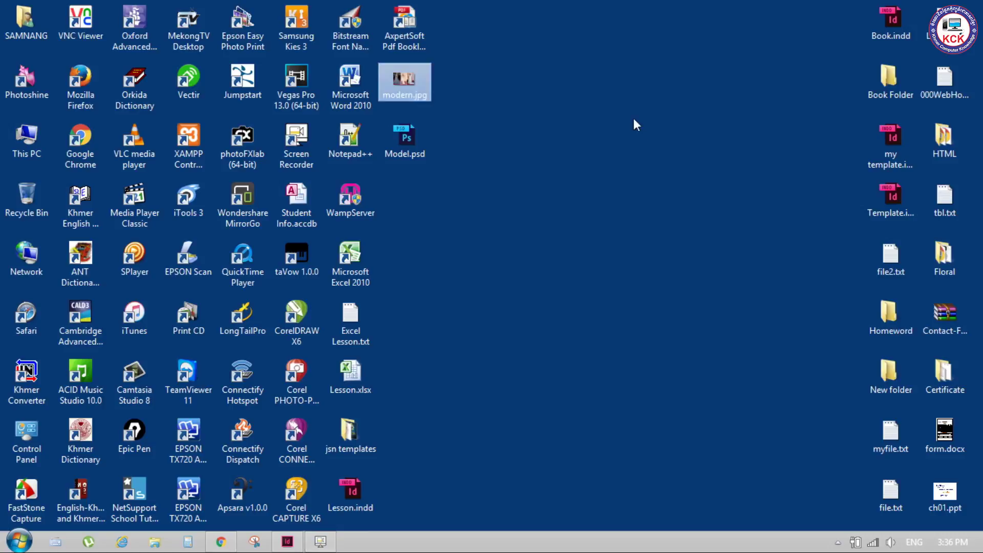
right_click(634, 121)
click(663, 162)
right_click(635, 123)
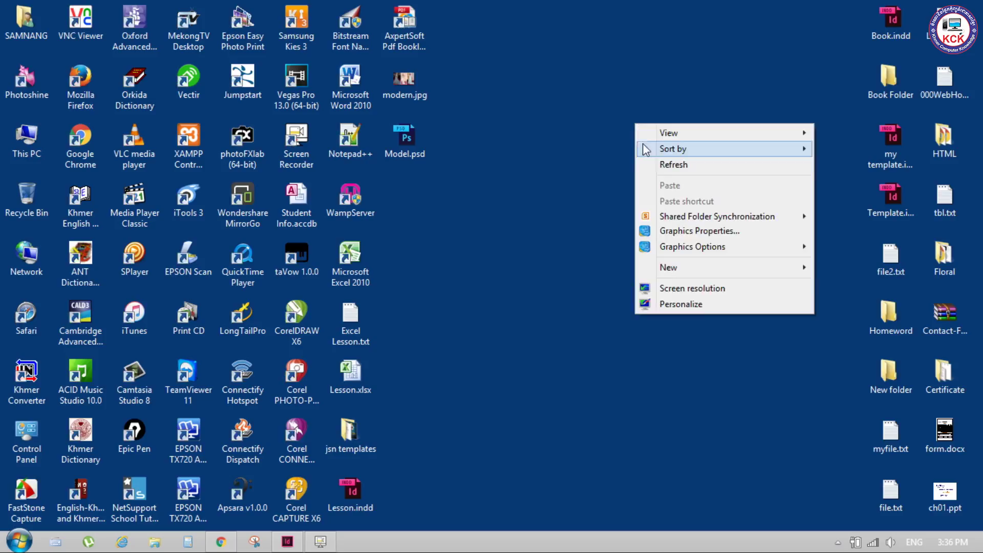
click(666, 164)
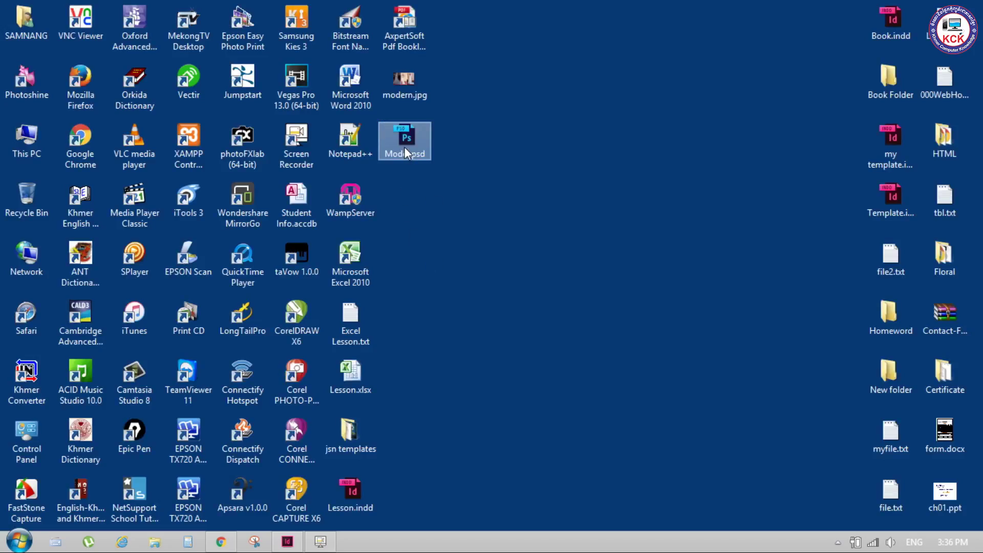
click(301, 547)
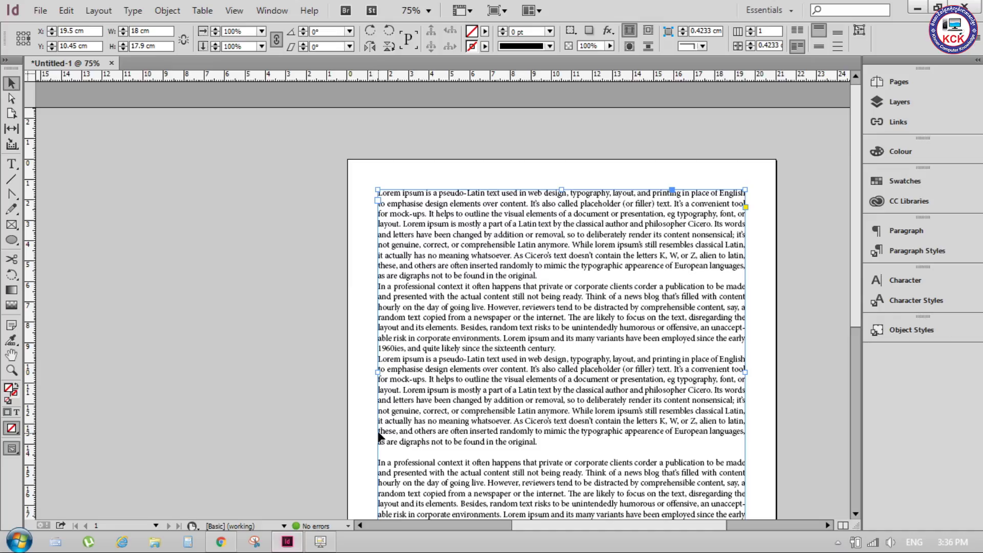
Place Model.psd from the Desktop into the InDesign document.
click(40, 10)
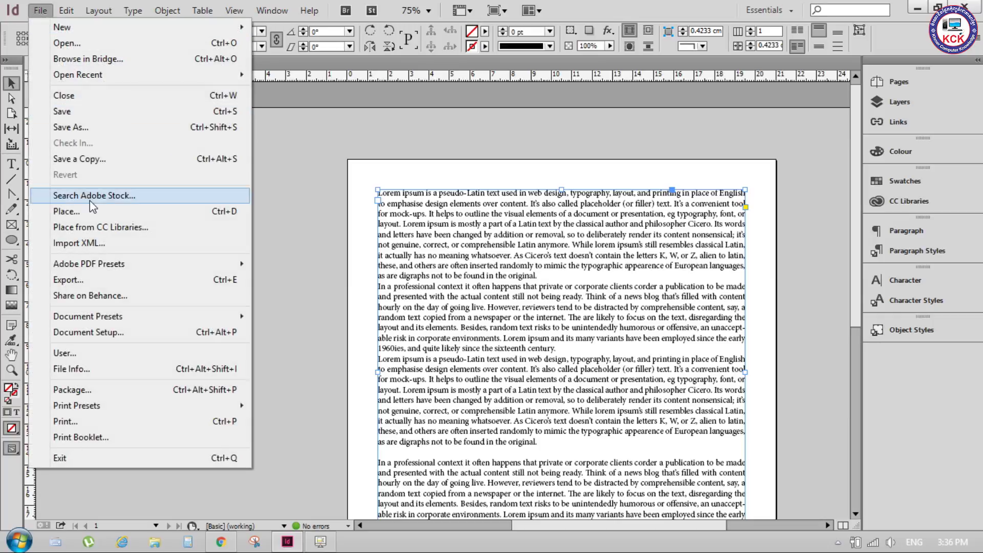
click(94, 213)
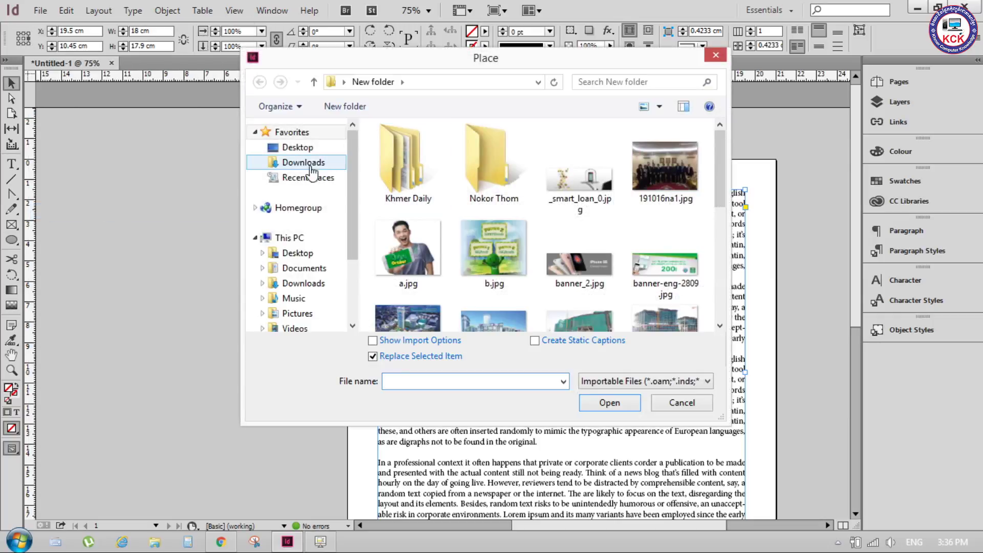
click(299, 148)
drag(720, 205, 734, 302)
scroll(560, 204, up, 2)
click(449, 205)
click(610, 402)
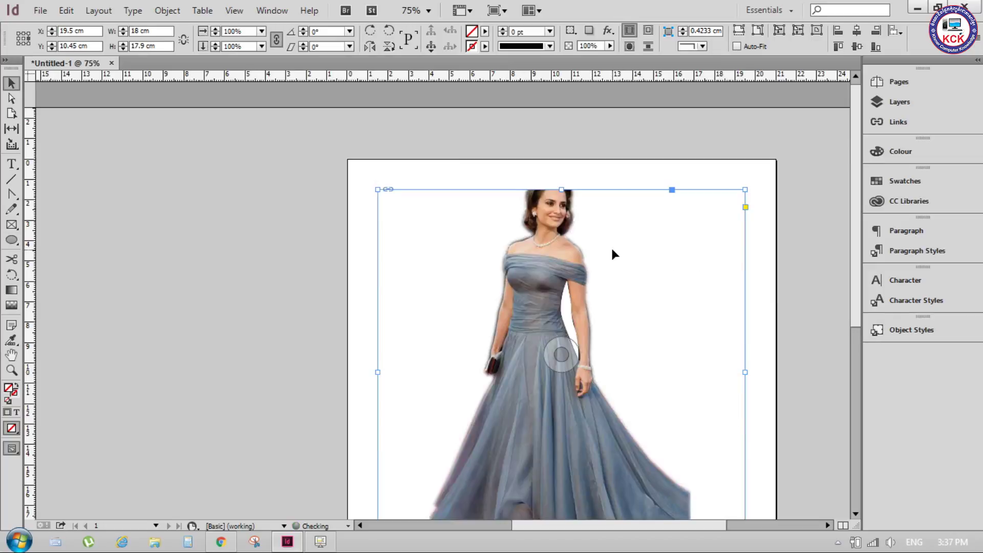
Undo the image replacing the body text frame, keeping Model.psd loaded.
scroll(636, 270, down, 1)
scroll(636, 270, down, 6)
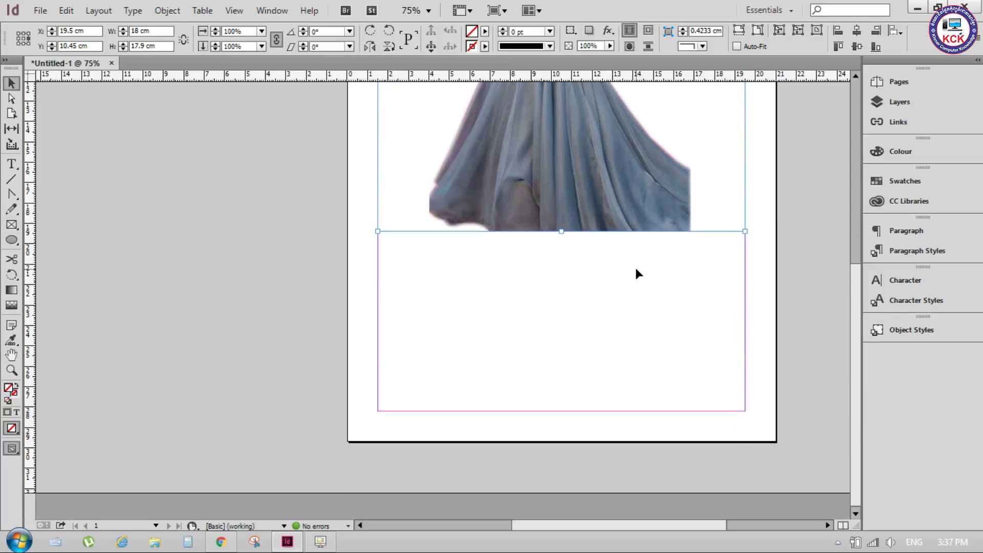
scroll(635, 269, up, 4)
scroll(635, 268, up, 1)
key(ctrl+z)
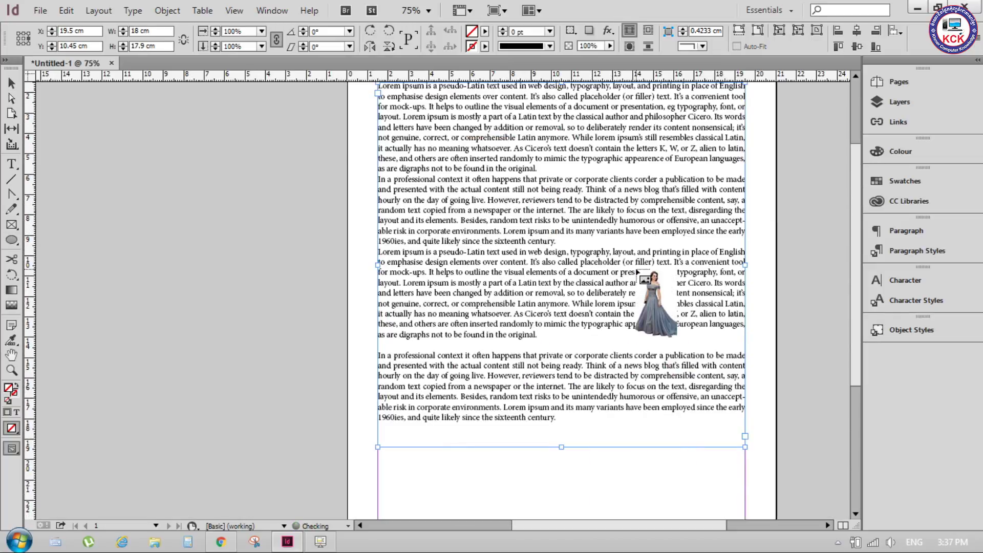
scroll(611, 325, down, 1)
scroll(601, 276, up, 3)
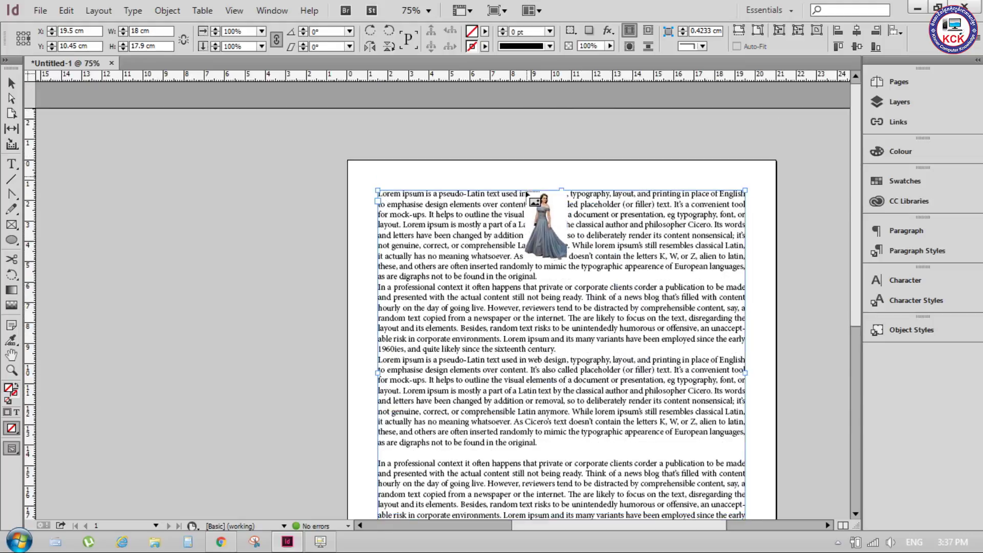
scroll(400, 220, down, 2)
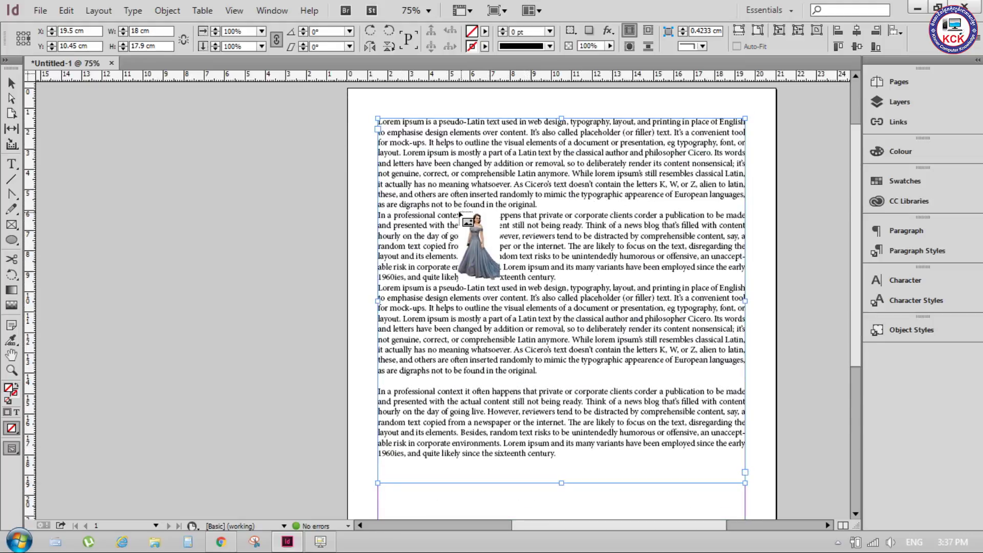
Draw a frame for the photo over the text, then move and enlarge it.
drag(391, 131, 573, 428)
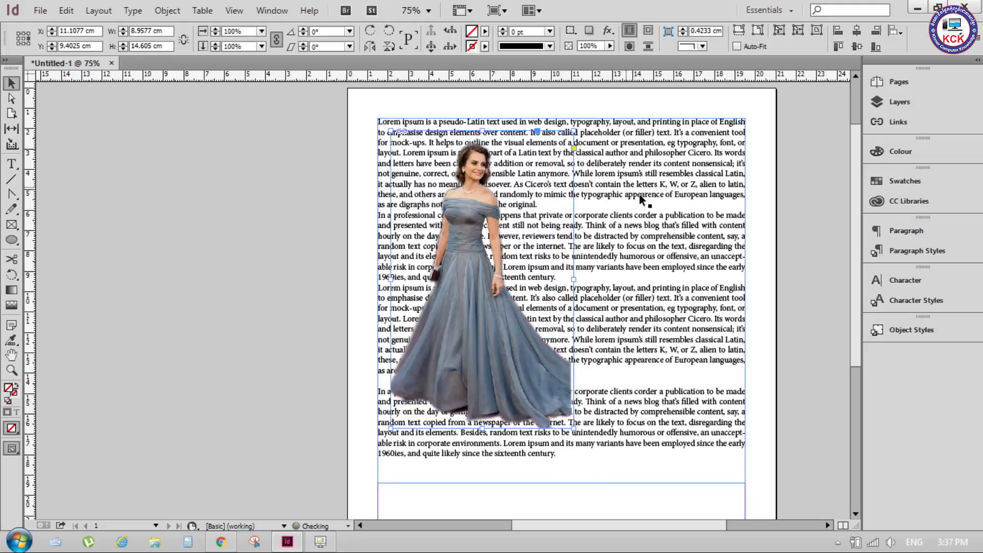
click(628, 514)
drag(486, 335, 534, 346)
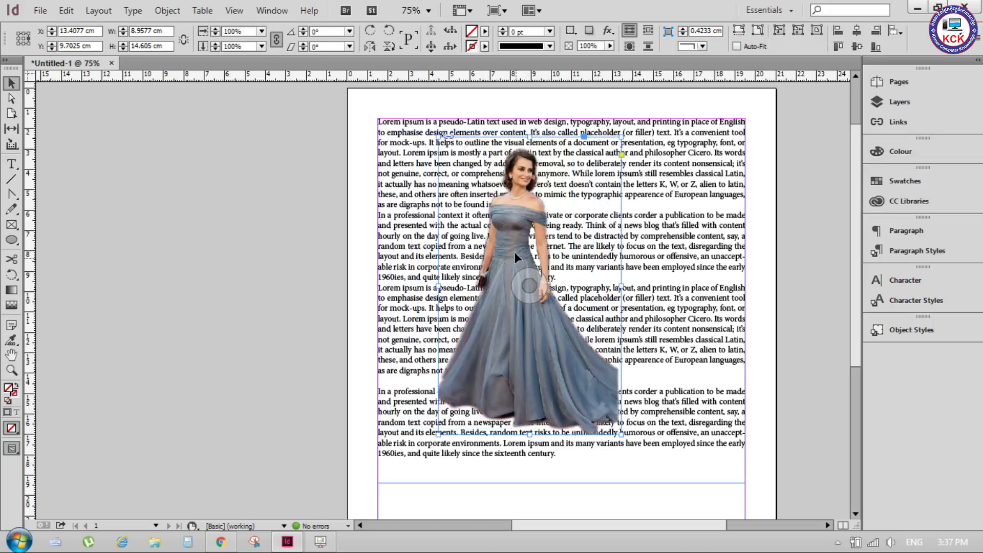
drag(512, 231, 506, 220)
drag(618, 423, 664, 472)
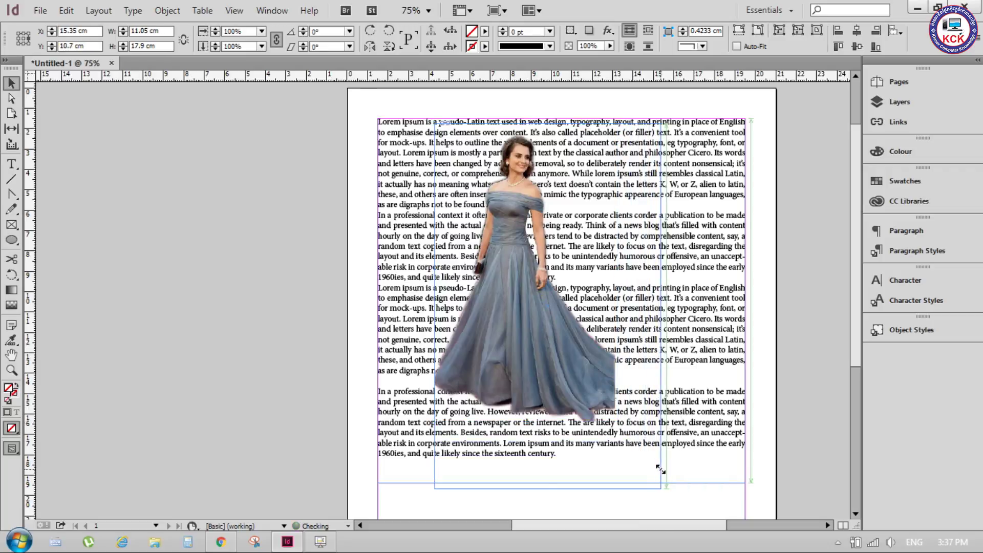
Fit the photo's content to its frame and nudge it into place.
right_click(535, 282)
mouse_move(552, 278)
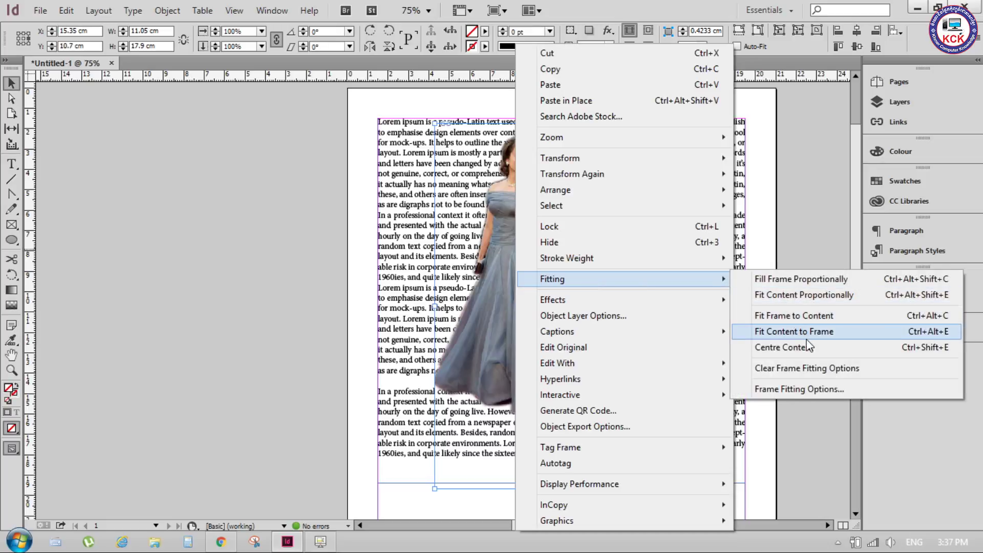
click(790, 332)
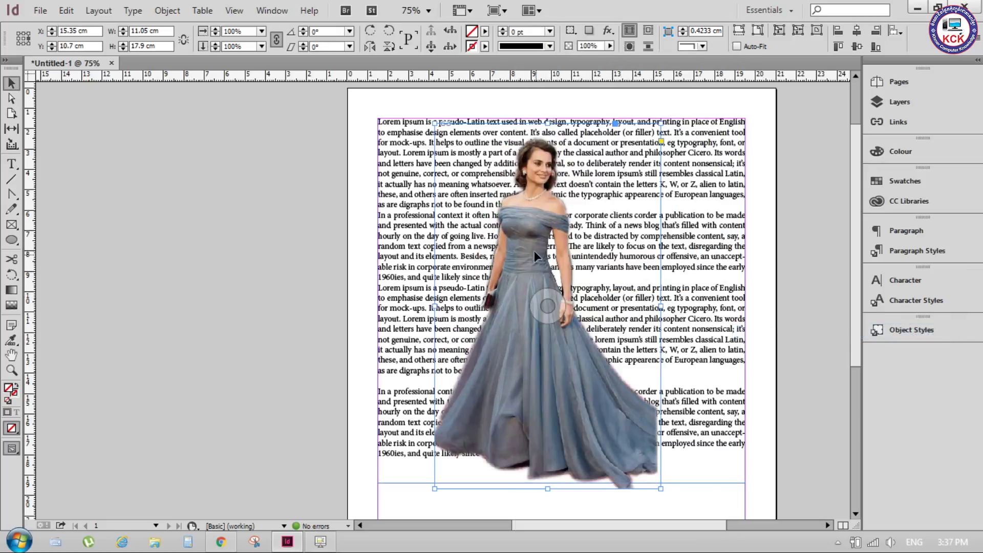
drag(530, 240, 523, 227)
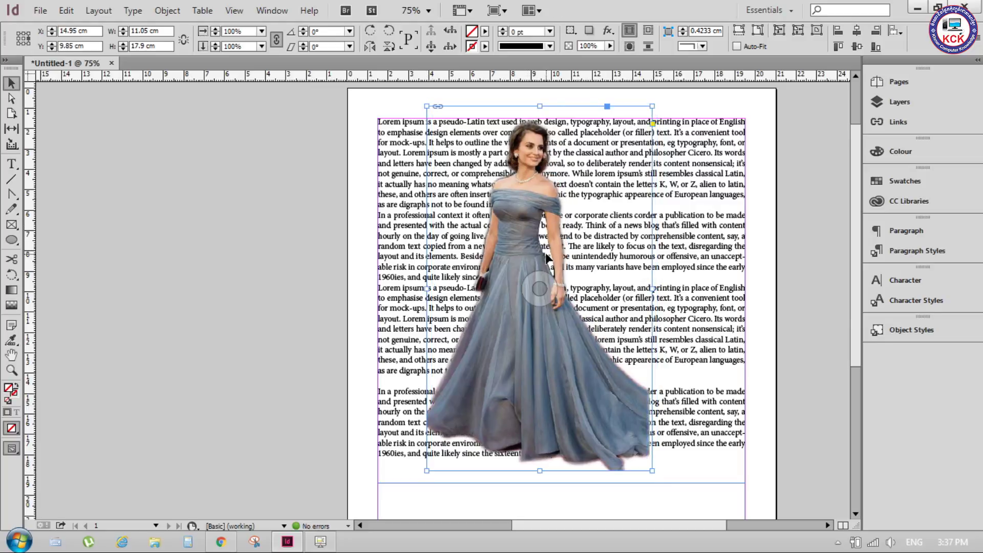
click(756, 466)
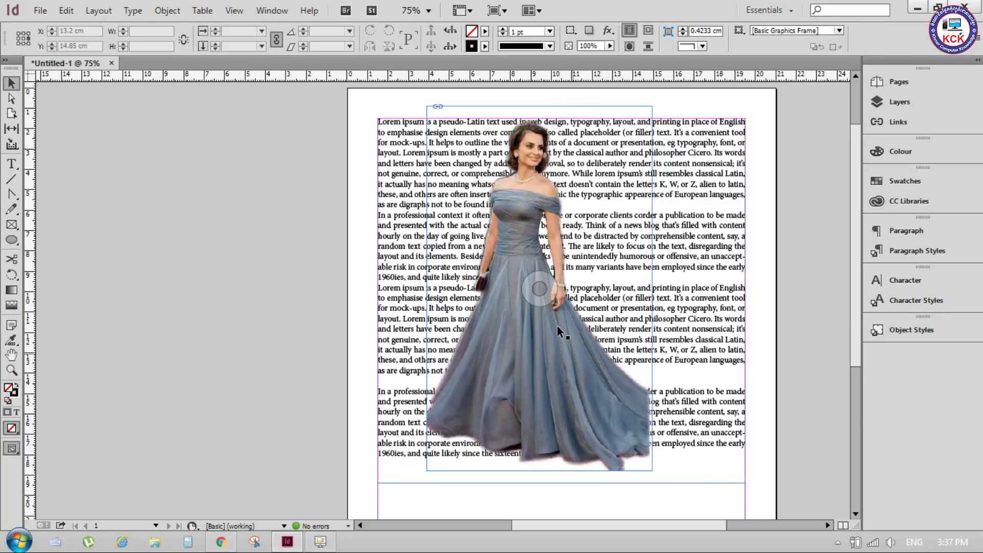
Centre the photo and try the wrap modes, settling on Wrap Around Bounding Box.
mouse_move(522, 243)
mouse_down()
mouse_move(458, 242)
mouse_move(474, 208)
mouse_move(500, 204)
mouse_move(508, 223)
mouse_up()
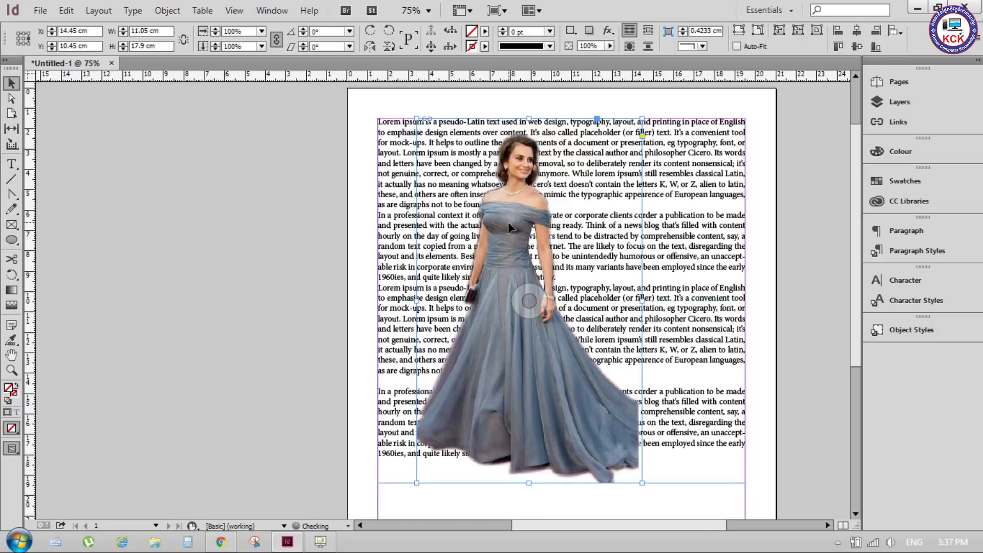
click(647, 33)
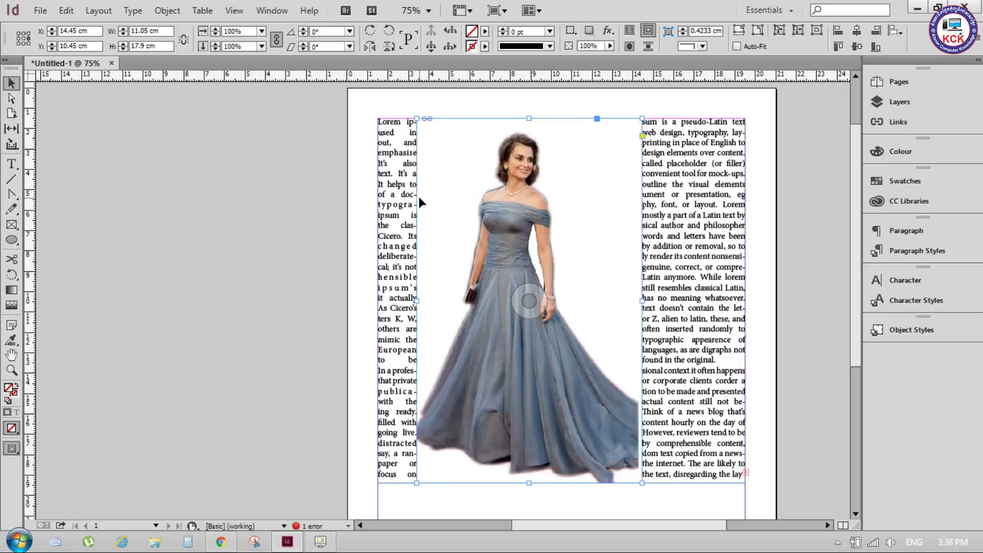
click(629, 47)
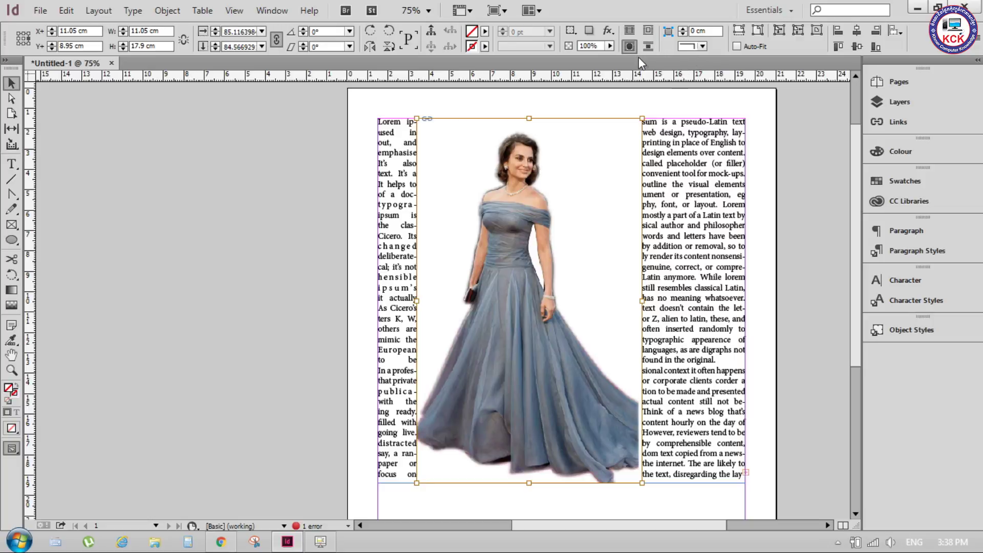
click(649, 47)
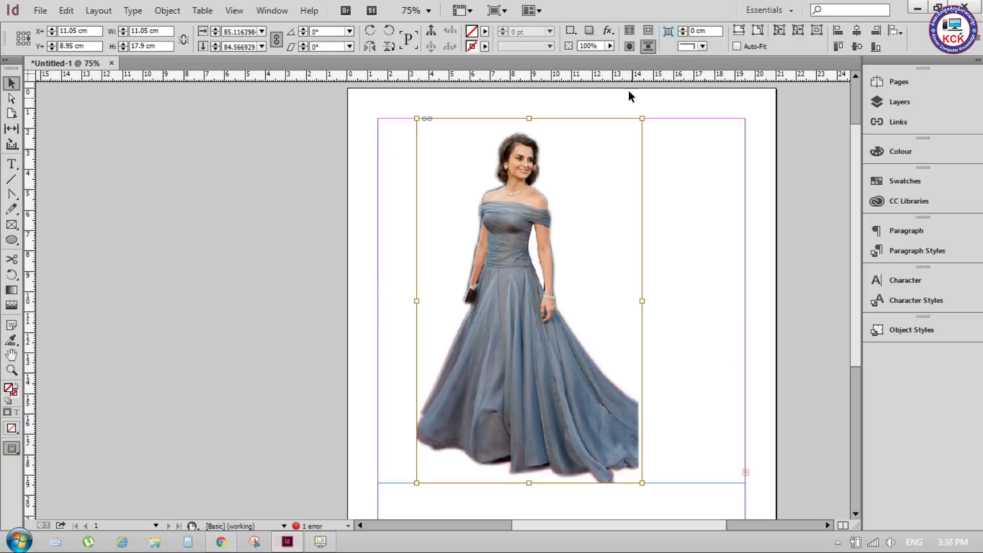
click(631, 47)
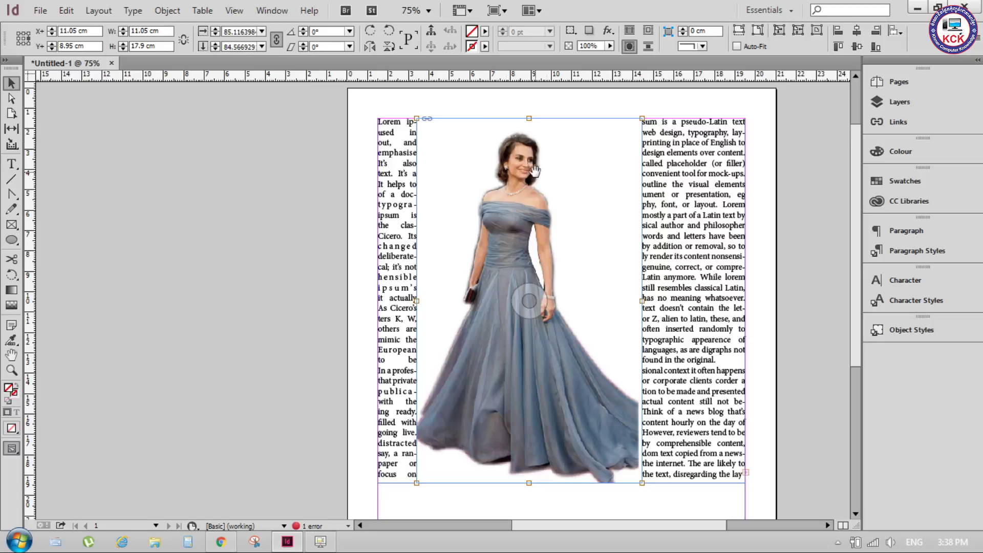
Open the Text Wrap panel from the Window menu and move it aside.
click(259, 10)
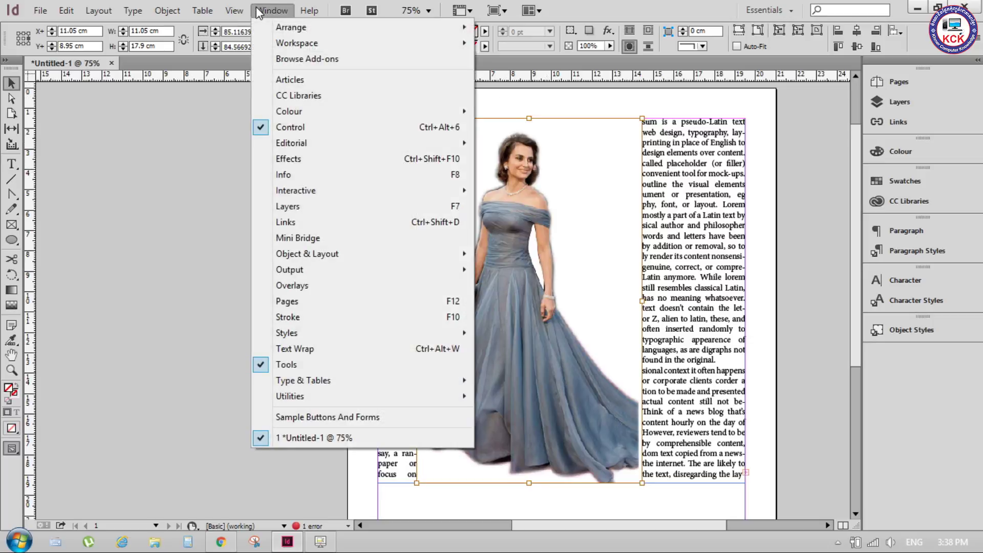
click(342, 348)
mouse_move(492, 196)
mouse_down()
mouse_move(545, 207)
mouse_move(760, 115)
mouse_up()
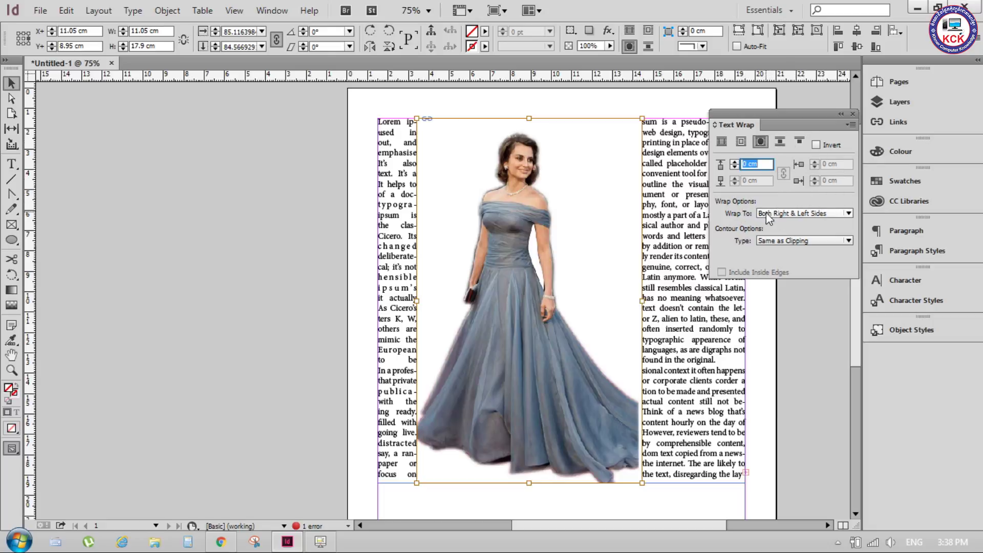
Try Wrap To right side only, left side only, then both sides.
click(839, 215)
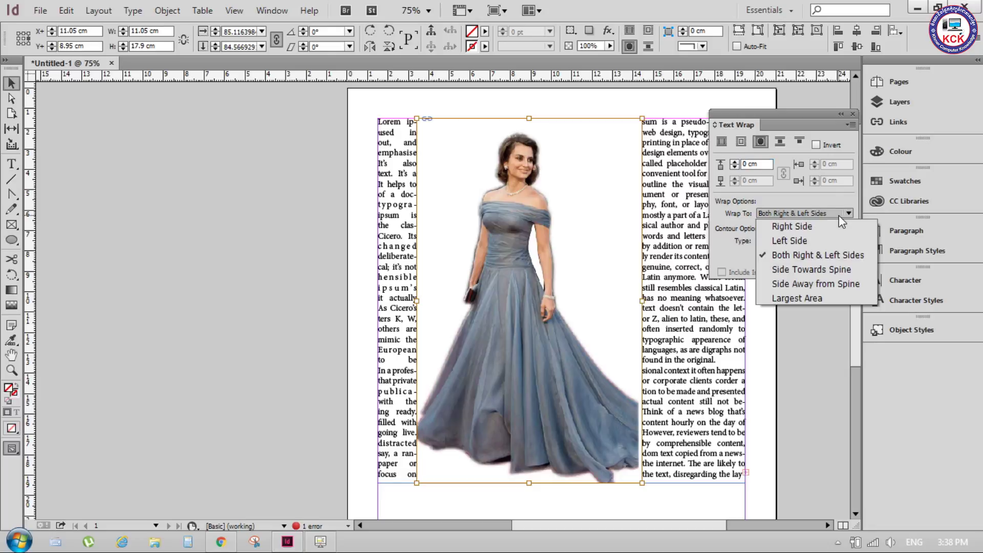
click(800, 227)
click(791, 212)
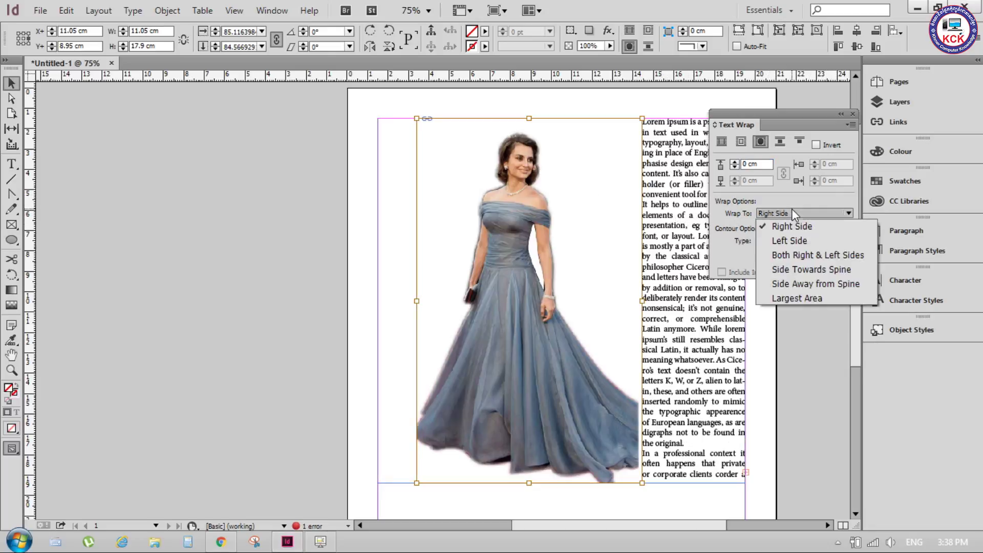
click(788, 241)
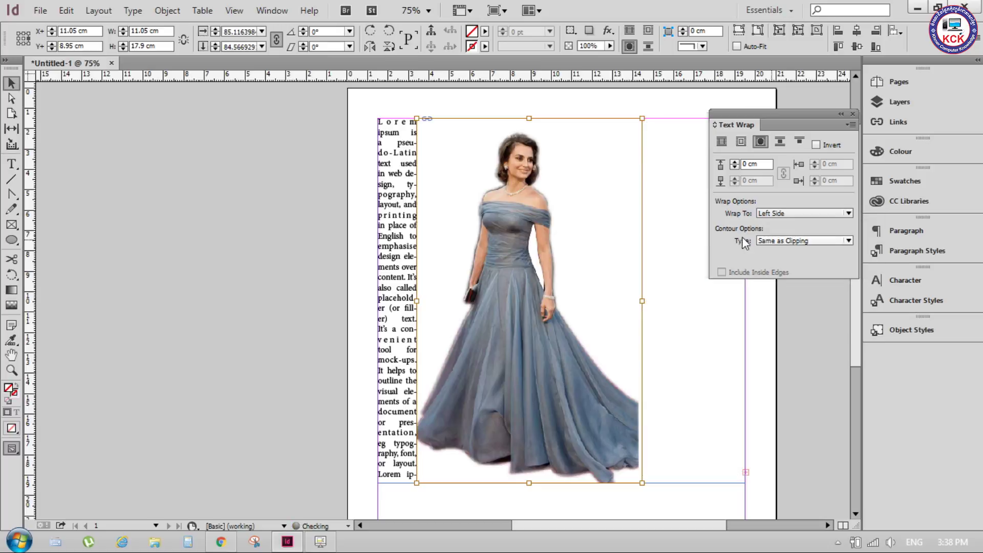
click(790, 215)
click(799, 254)
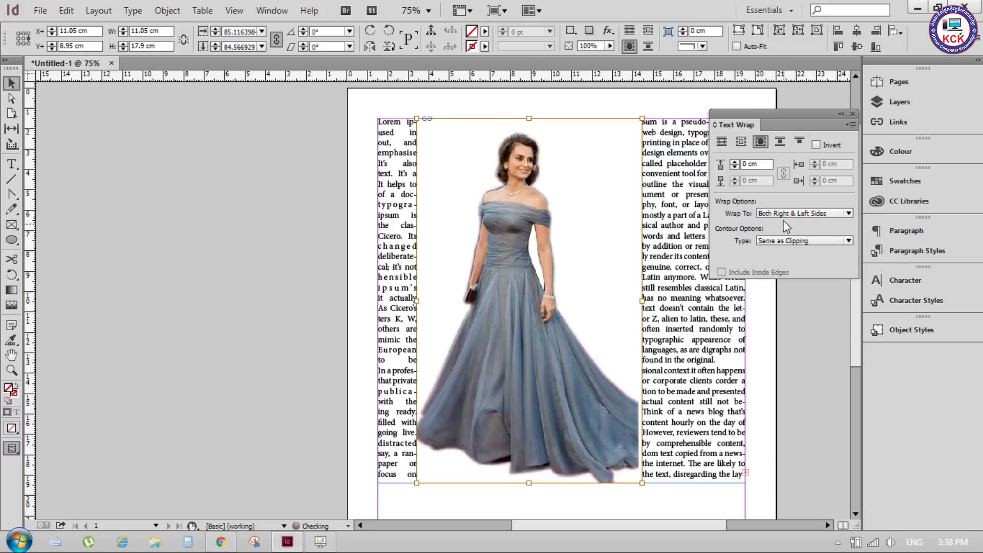
Try Side Towards Spine and Side Away from Spine, then return to Both Right & Left Sides.
click(800, 216)
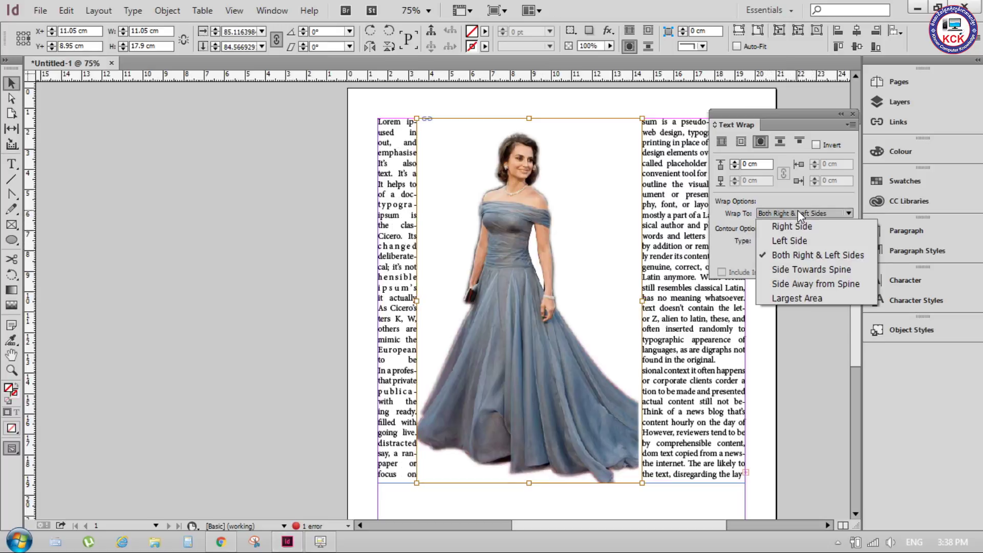
click(822, 271)
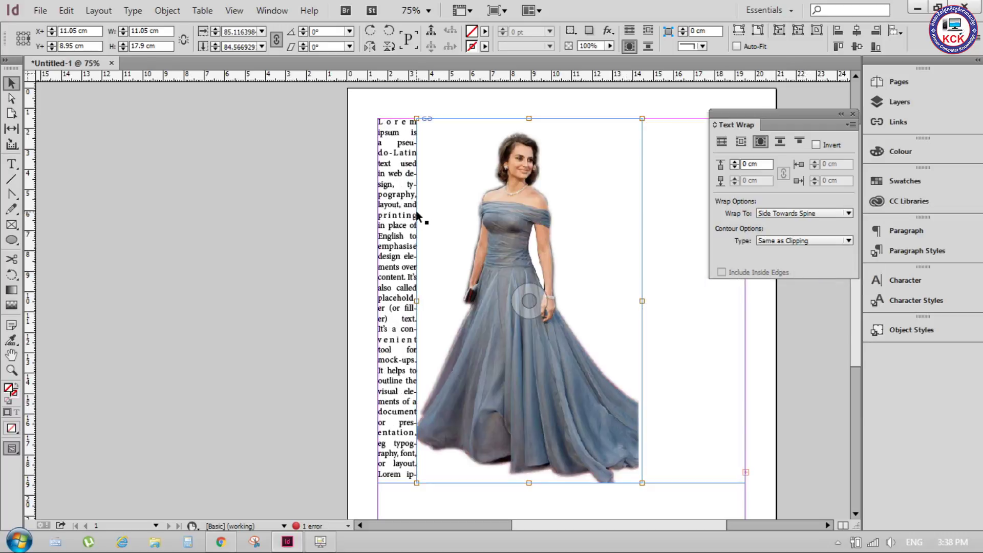
click(808, 213)
click(815, 284)
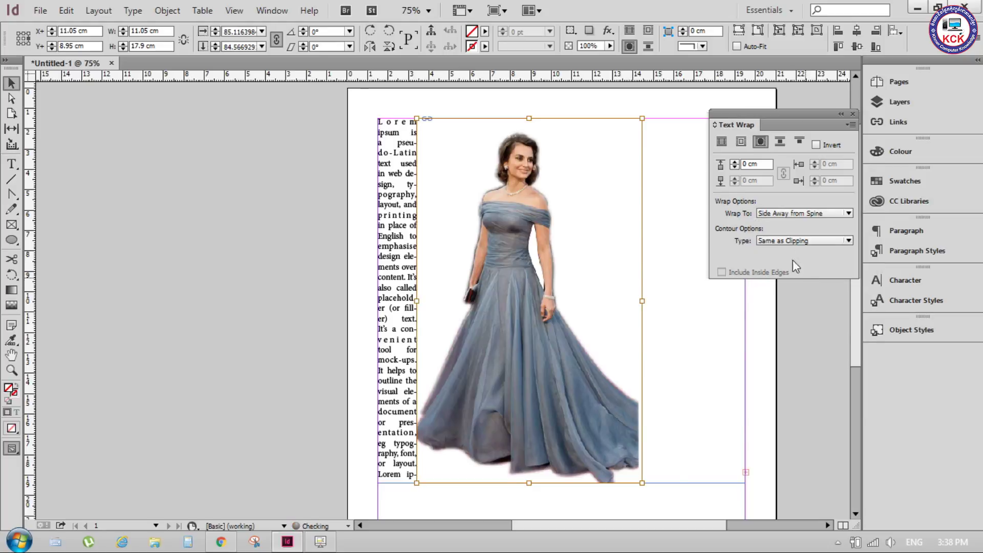
click(790, 214)
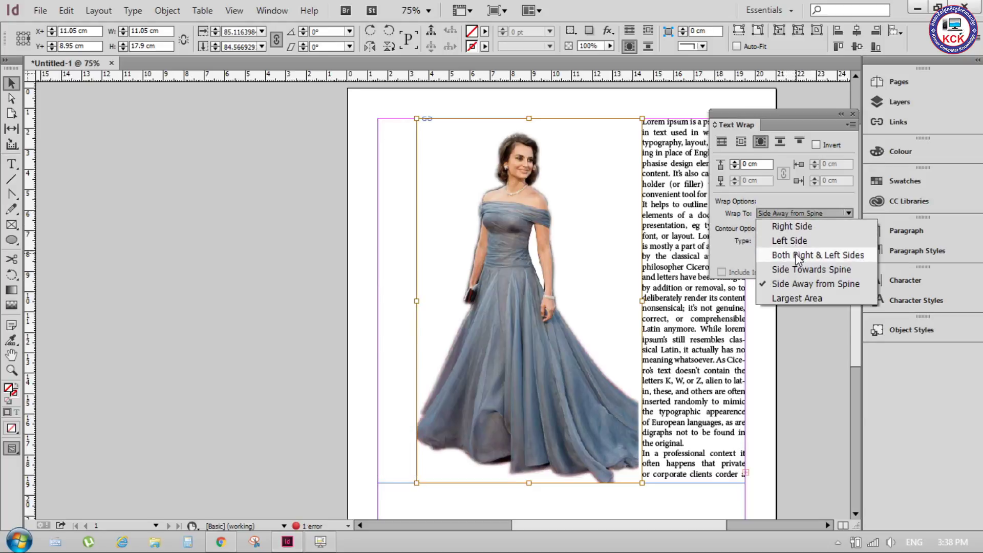
click(817, 255)
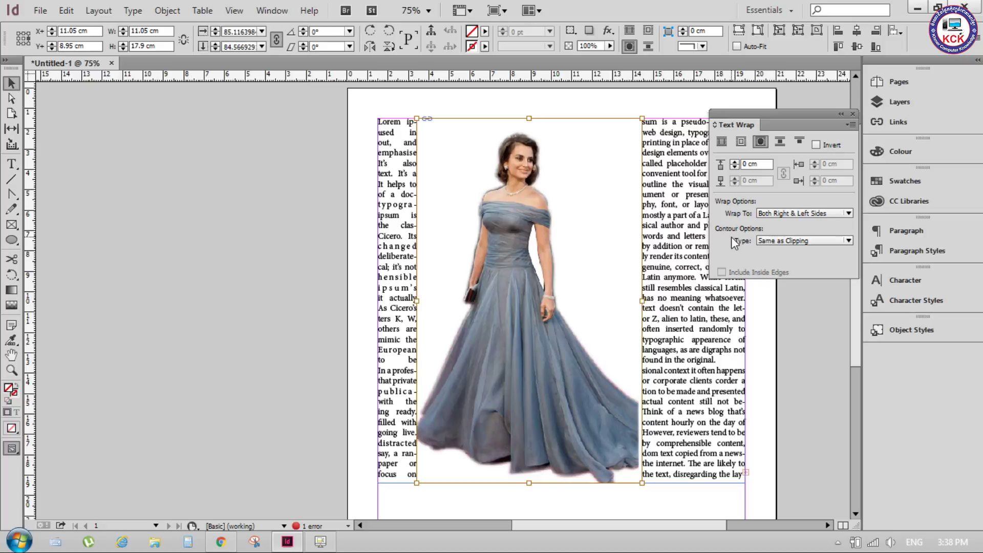
Try Bounding Box, Detect Edges and Alpha Channel contour types, settling on Detect Edges.
click(795, 241)
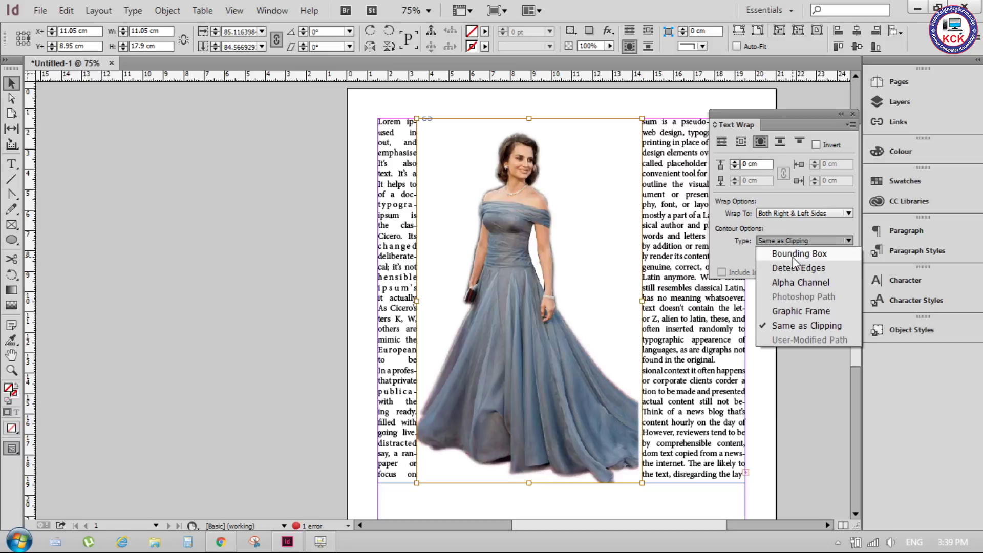
click(819, 238)
click(798, 254)
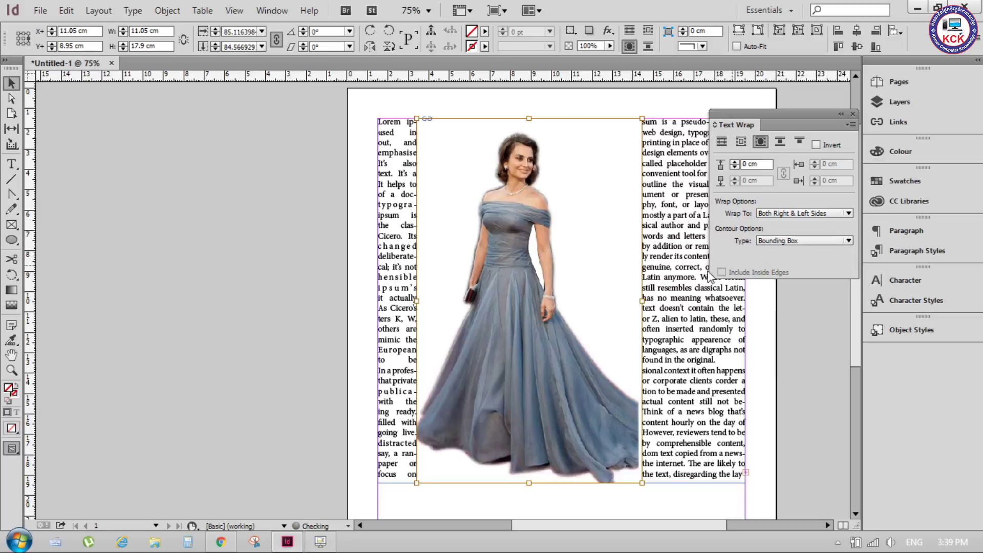
click(807, 241)
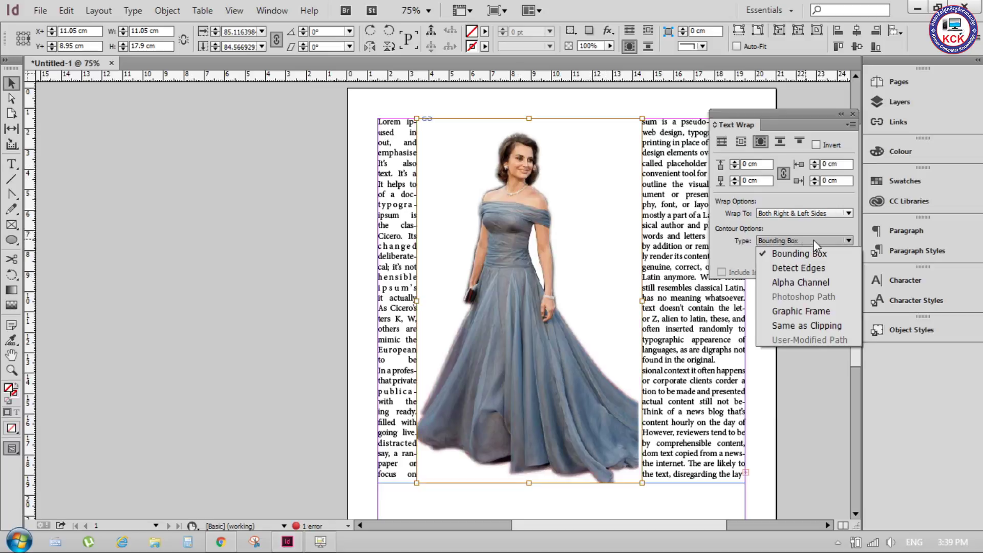
click(796, 267)
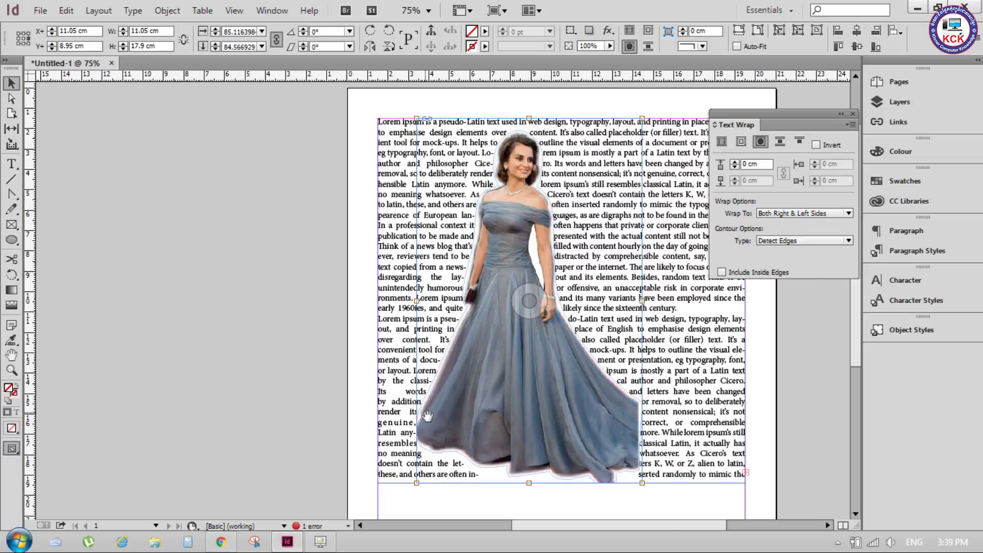
click(808, 240)
click(794, 279)
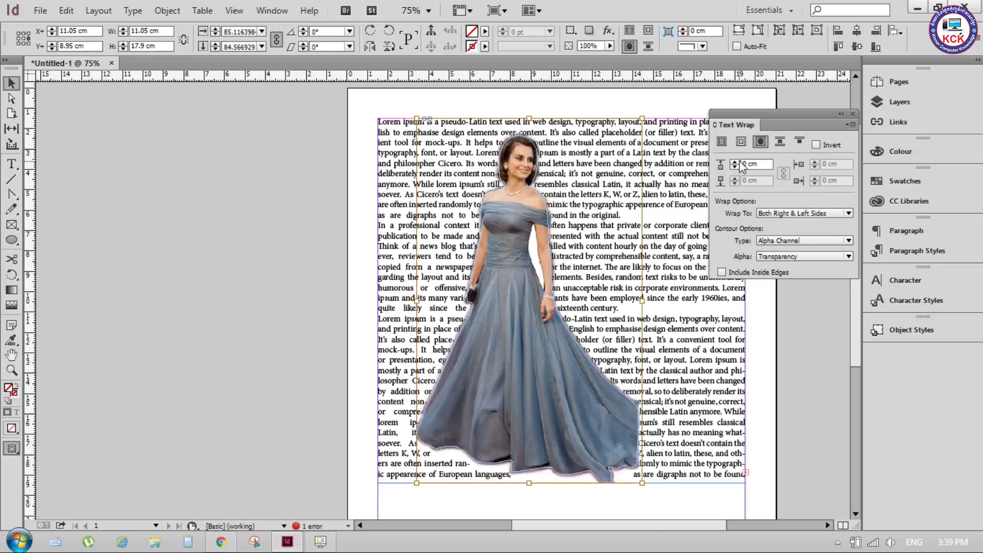
click(797, 240)
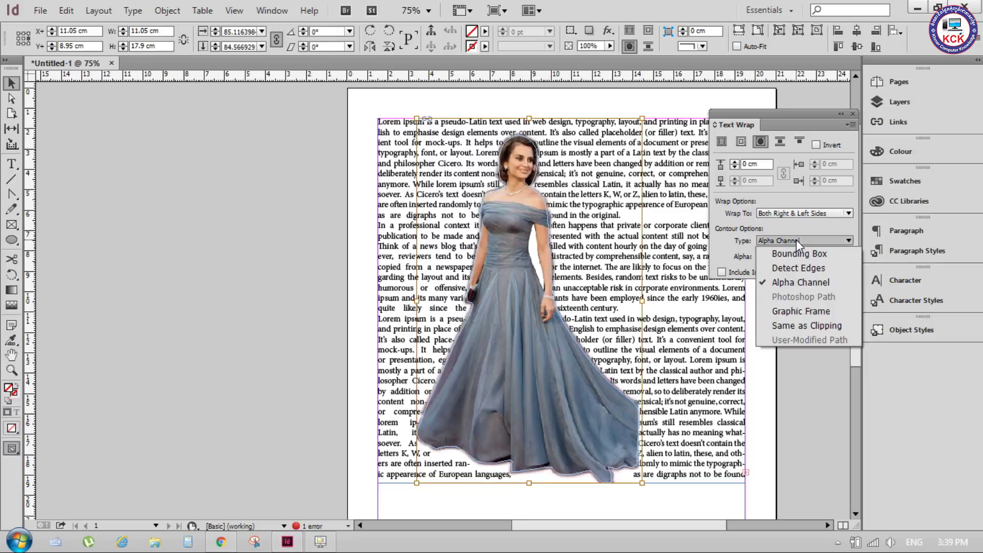
click(796, 267)
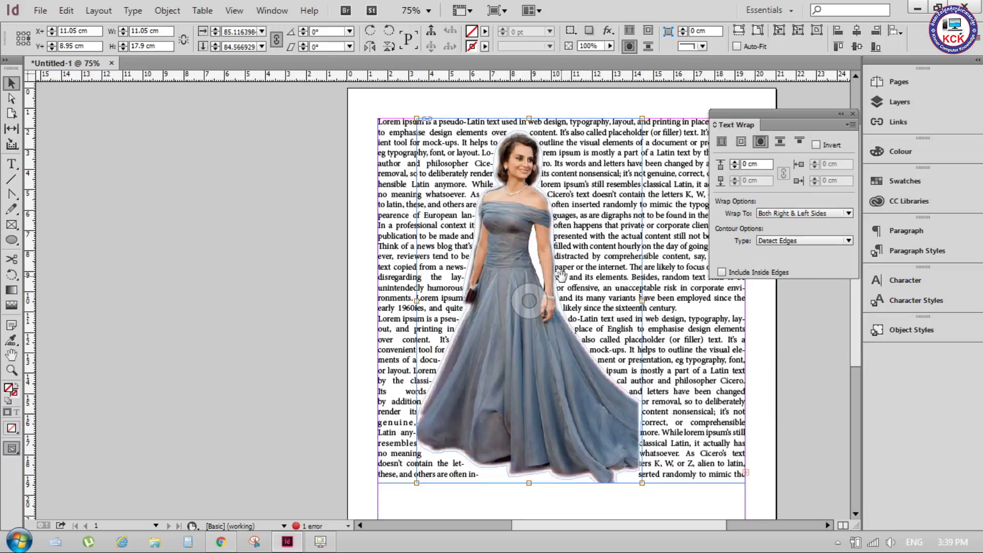
key(ctrl+2)
scroll(568, 288, up, 1)
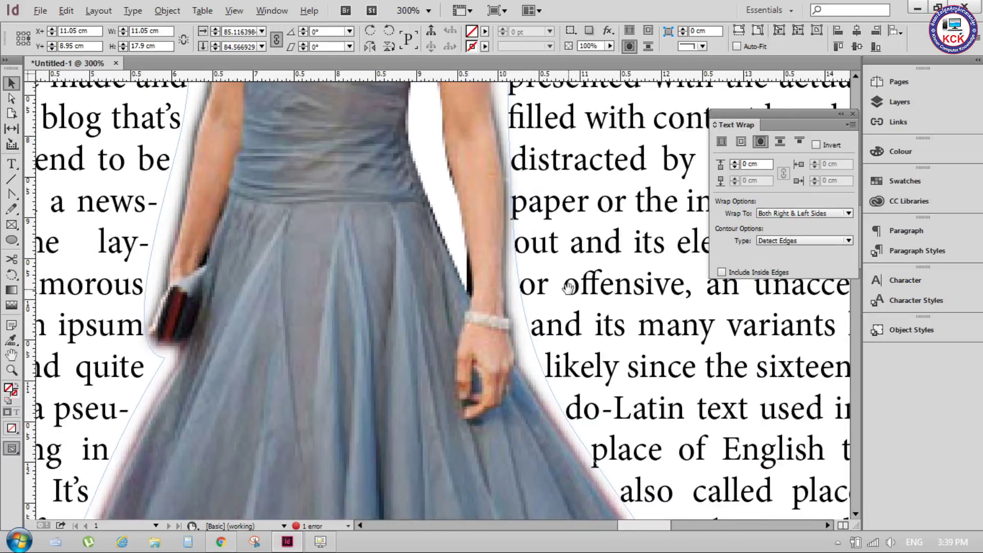
scroll(568, 287, down, 3)
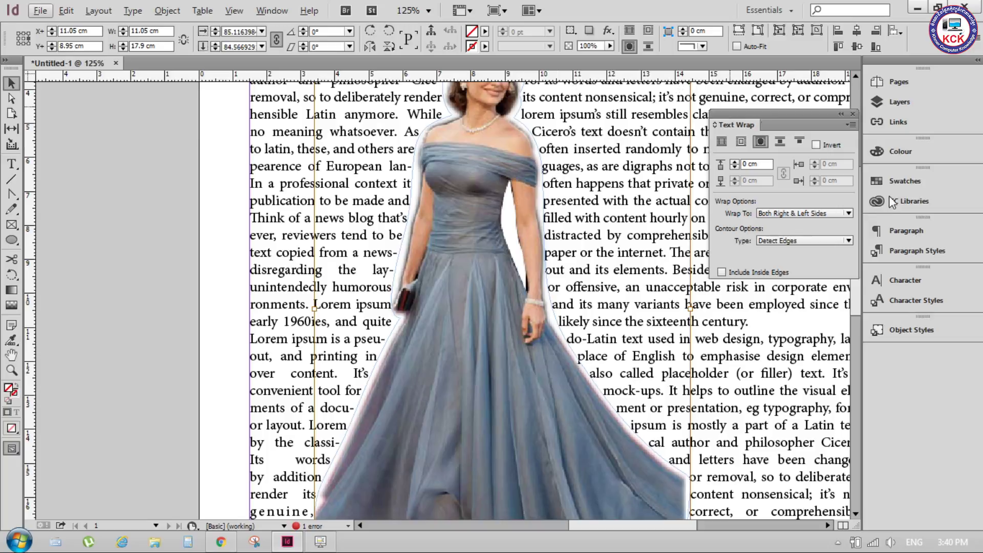
Set the text wrap offset to 0.3 cm, then change it to 0.2 cm.
click(735, 162)
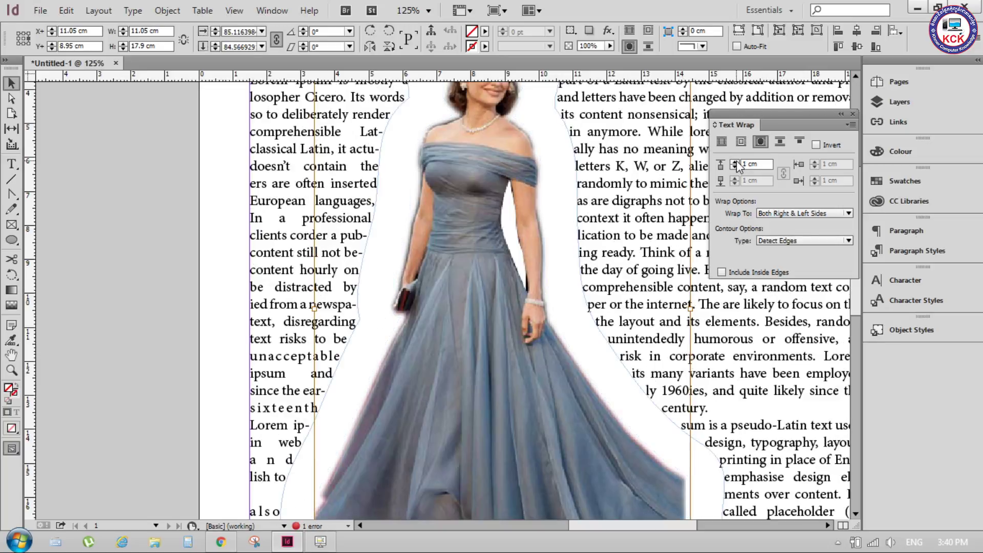
click(755, 164)
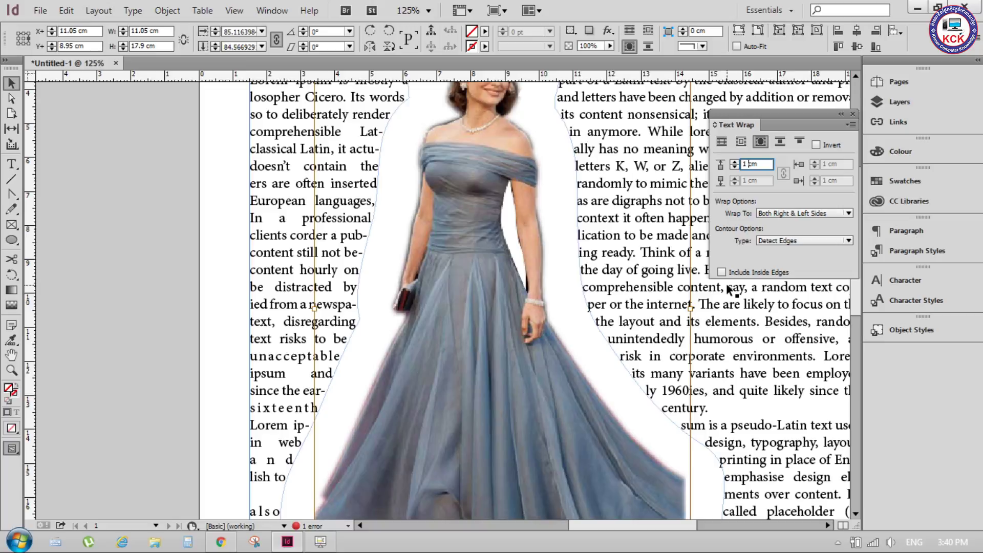
key(BackSpace)
text(0.3)
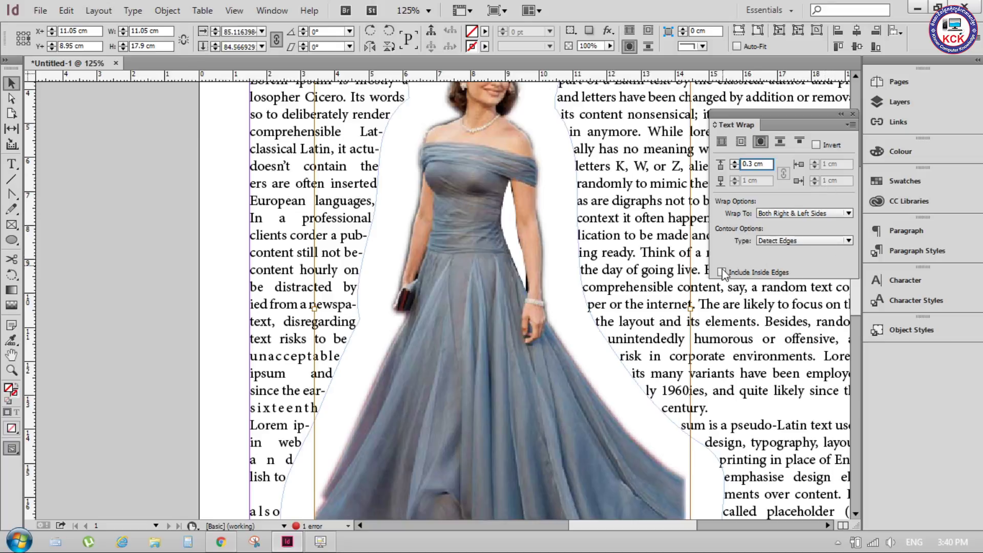
key(Return)
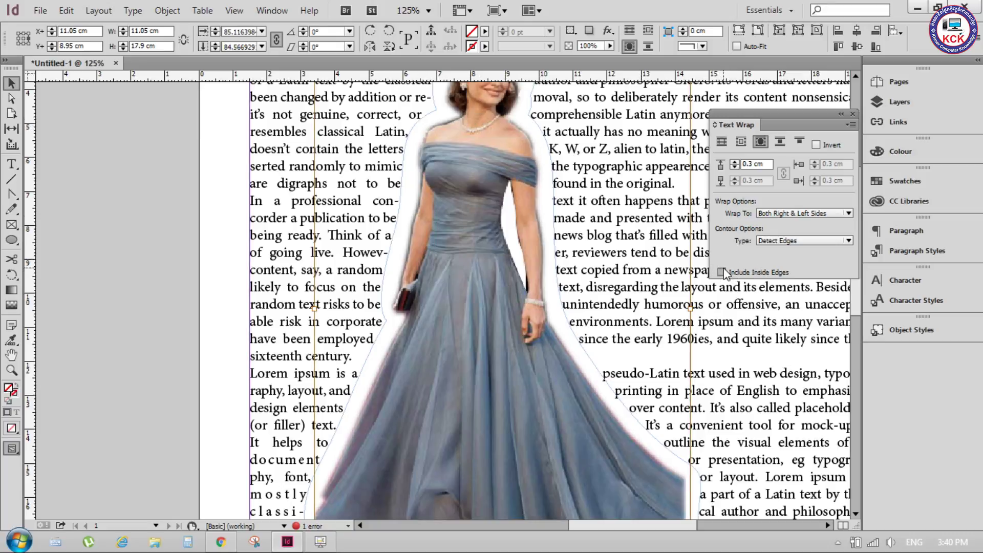
click(752, 164)
key(BackSpace)
text(2)
Toggle Include Inside Edges on and off, then close the Text Wrap panel.
click(730, 276)
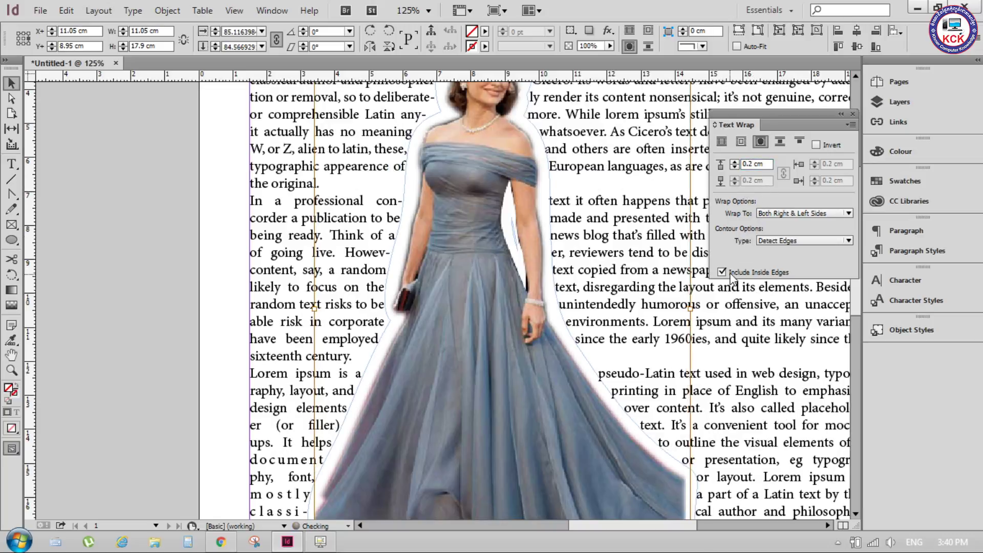
click(731, 275)
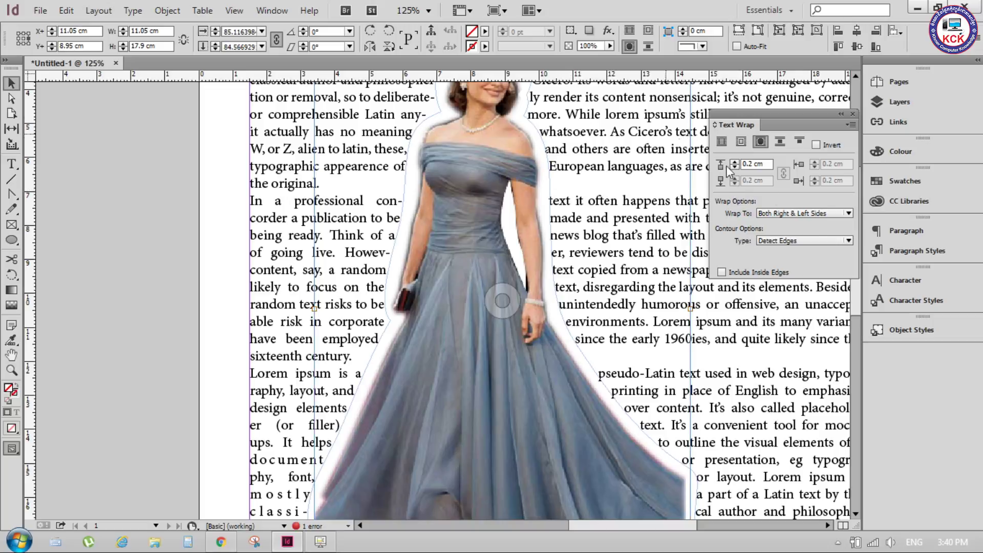
click(852, 114)
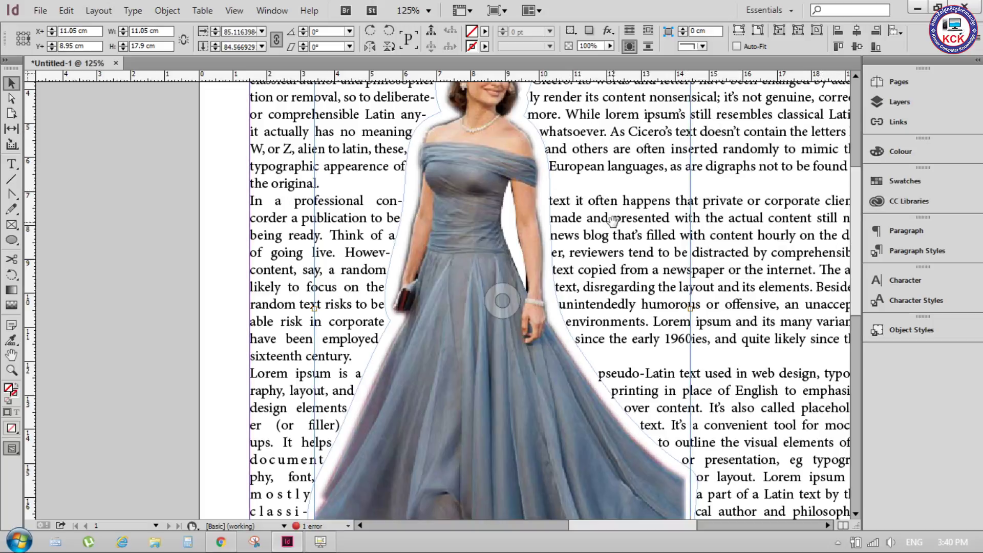
alt+scroll(612, 222, down, 2)
Deselect the photo and preview the layout, clicking into the body text.
click(779, 268)
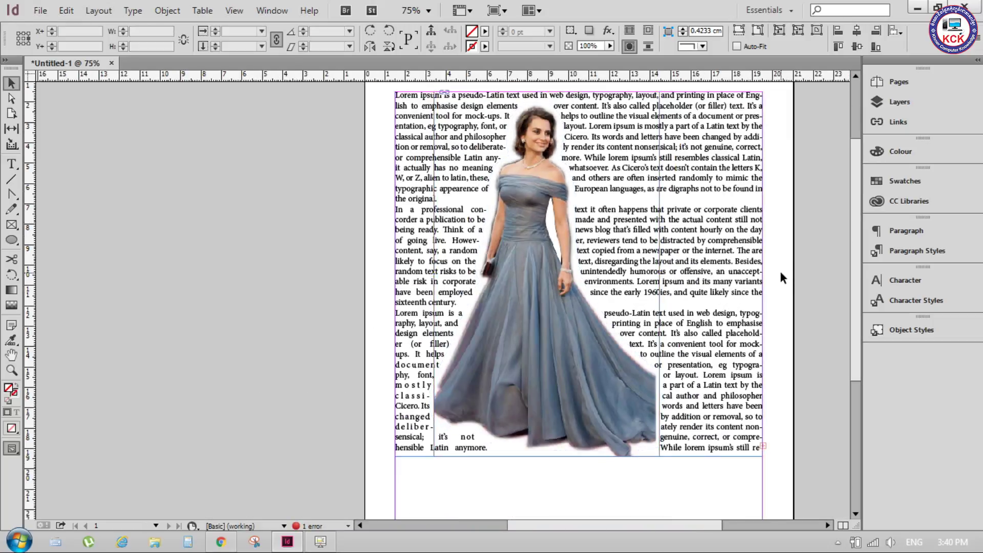
alt+scroll(598, 253, up, 5)
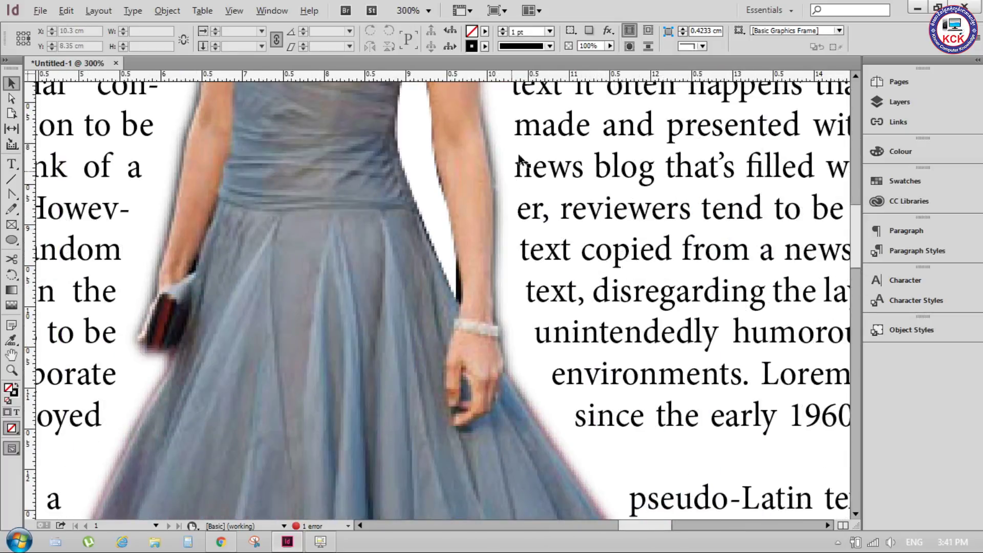
alt+scroll(619, 442, down, 2)
alt+scroll(618, 439, down, 1)
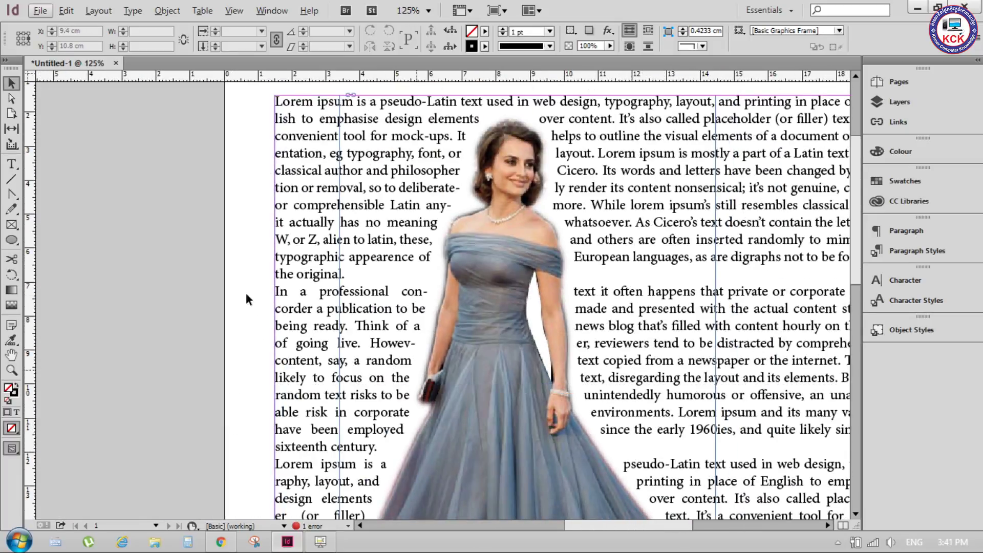
click(11, 163)
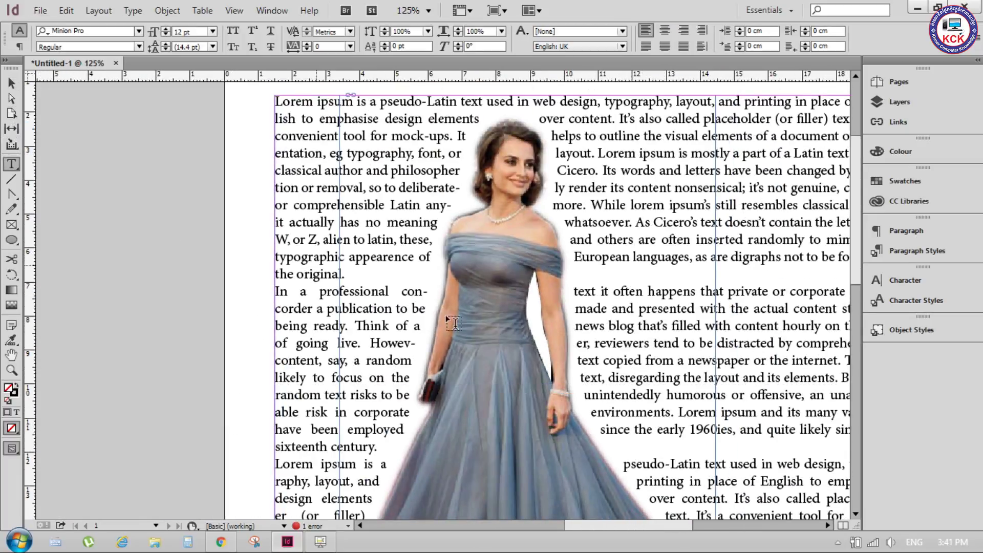
click(730, 443)
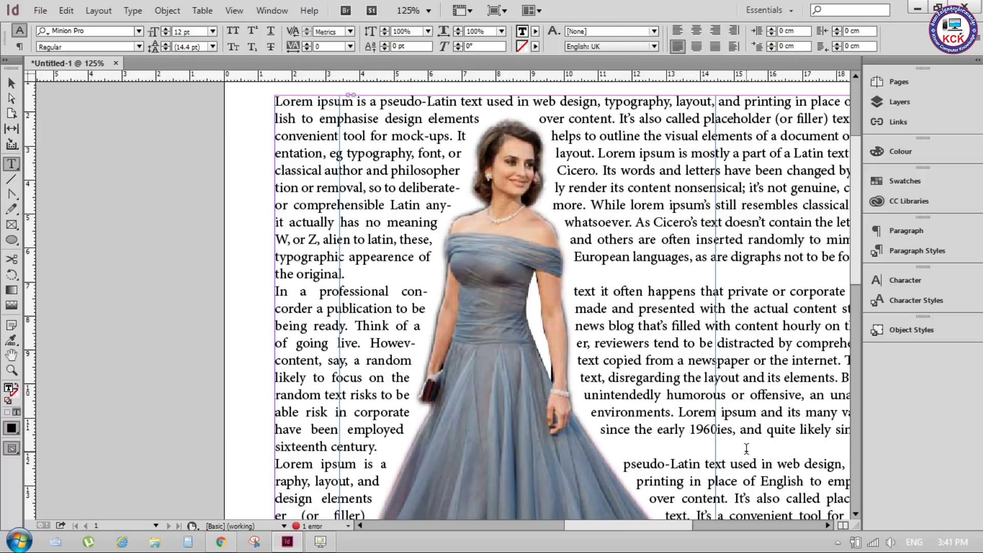
scroll(746, 449, down, 5)
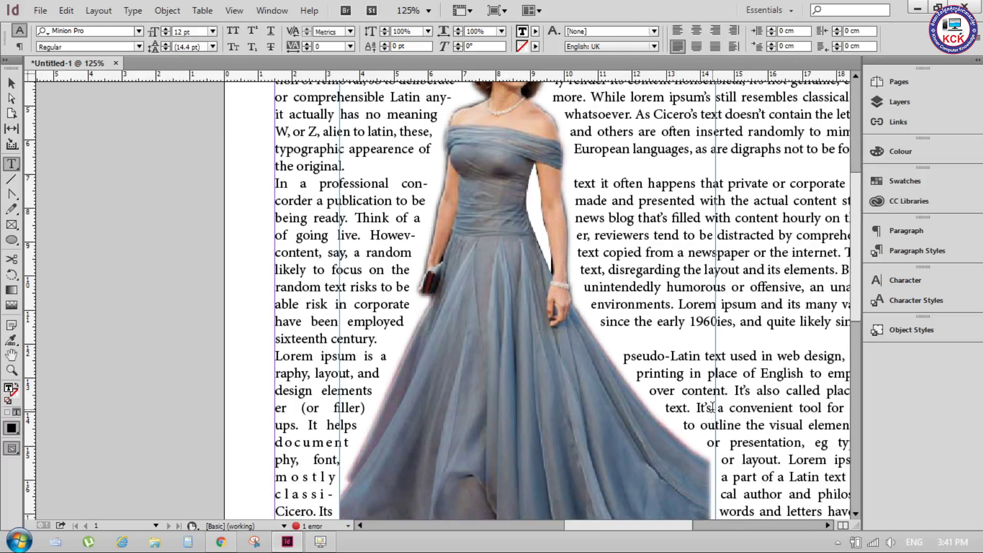
scroll(691, 347, up, 7)
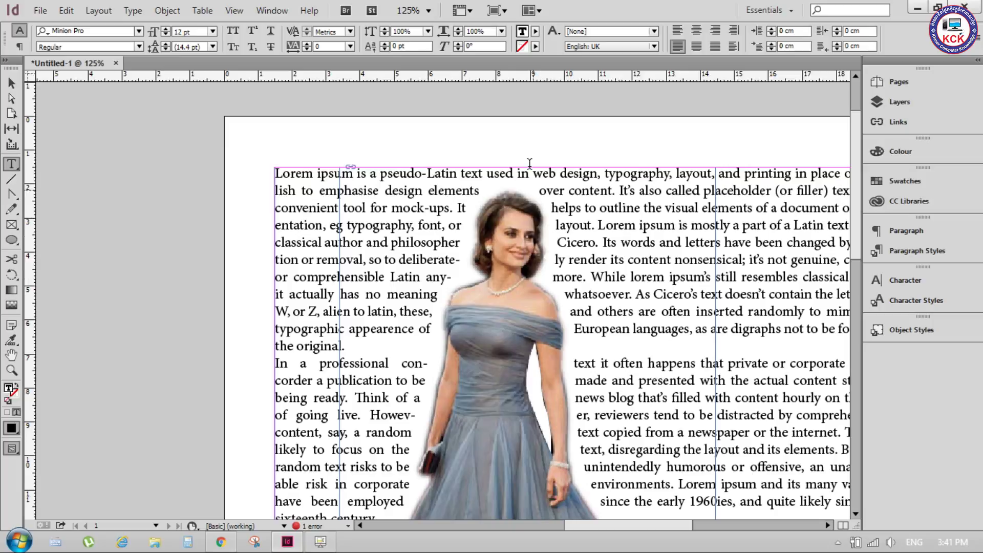
Select the woman's photo, reopen Text Wrap, and show the contour type list.
click(11, 83)
click(527, 342)
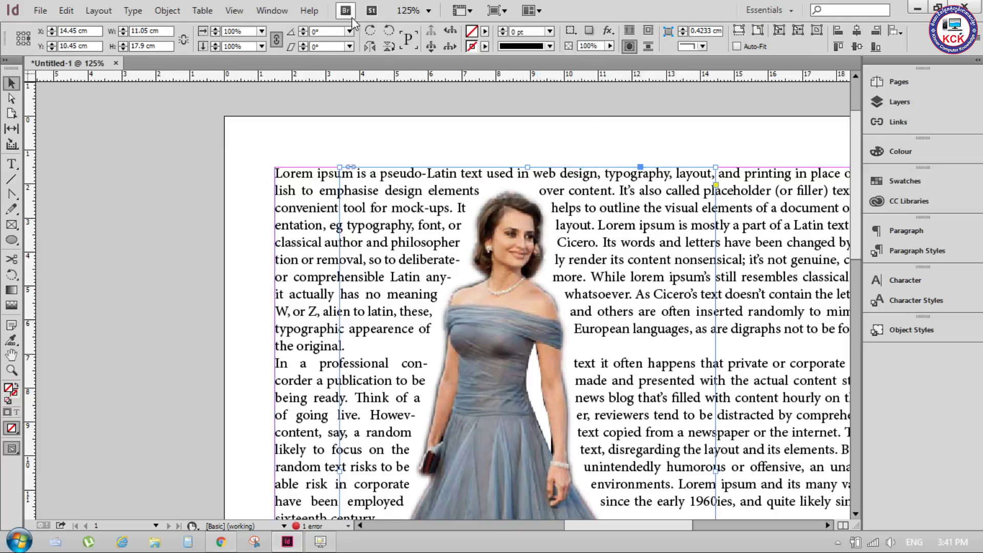
click(272, 10)
click(308, 348)
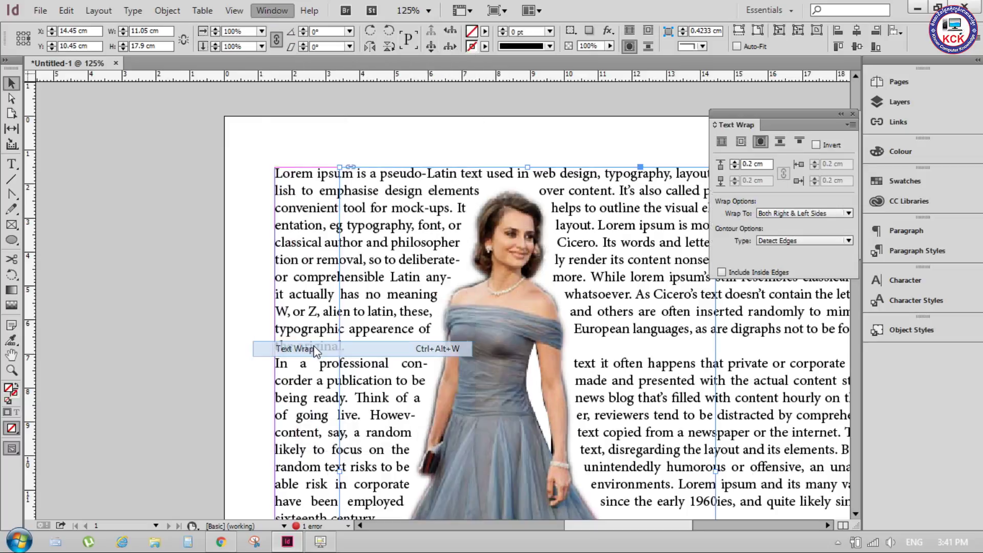
click(803, 242)
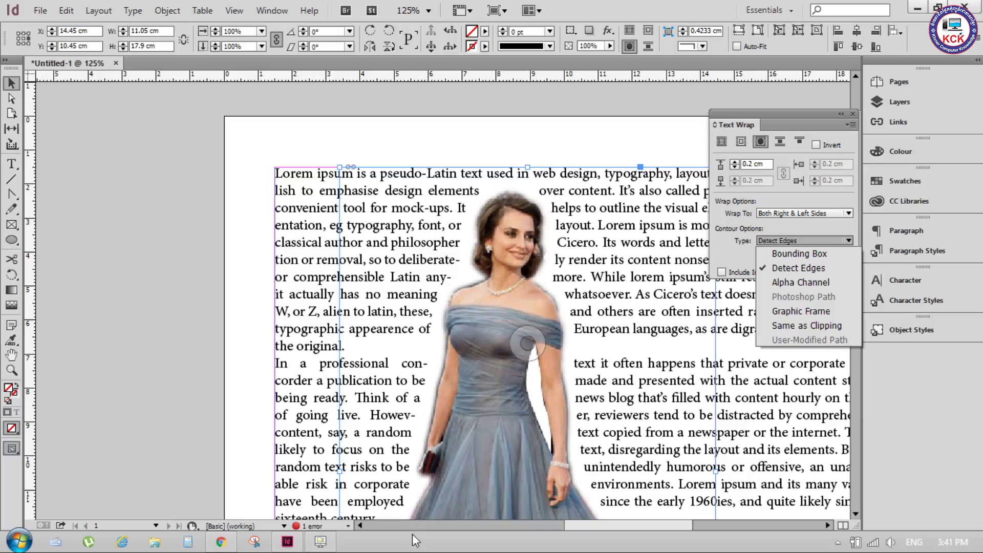
Keep Detect Edges as the wrap contour, check the wrap, and bring up Object > Effects.
click(783, 361)
scroll(531, 278, down, 5)
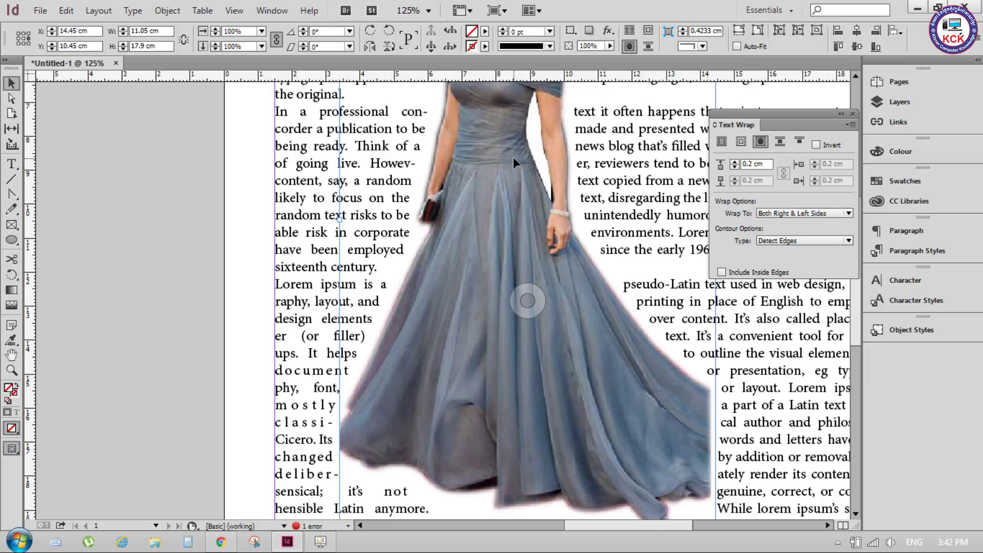
scroll(513, 158, up, 1)
scroll(518, 164, up, 4)
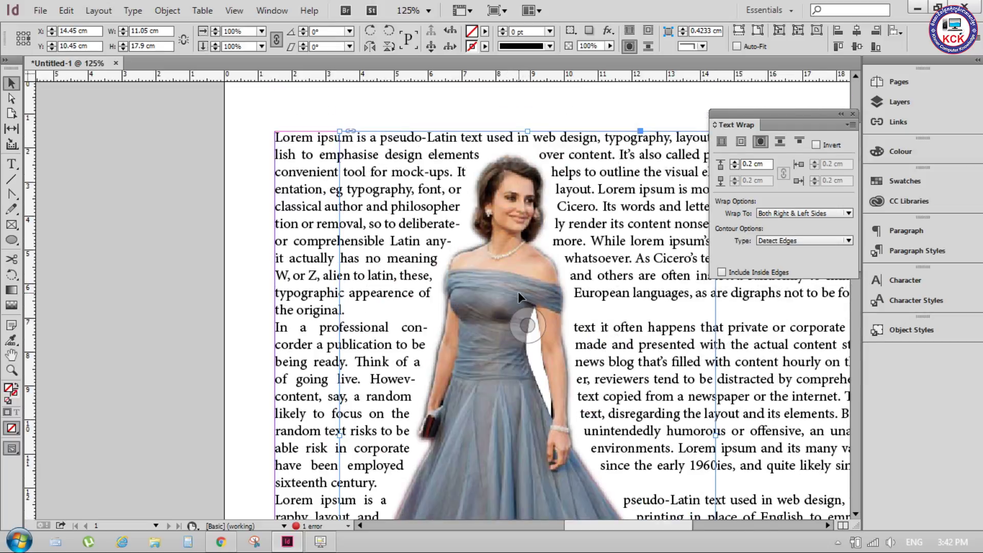
click(167, 10)
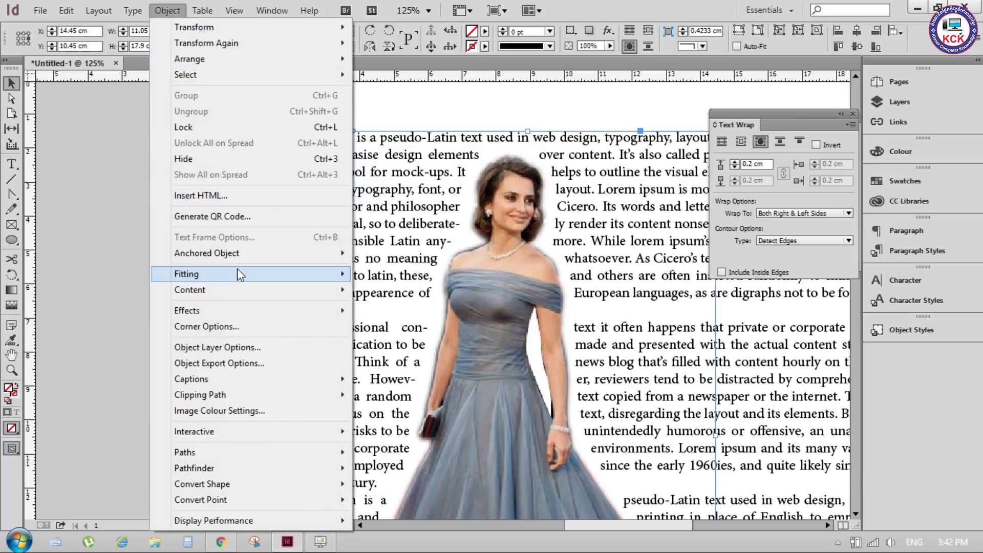
mouse_move(186, 310)
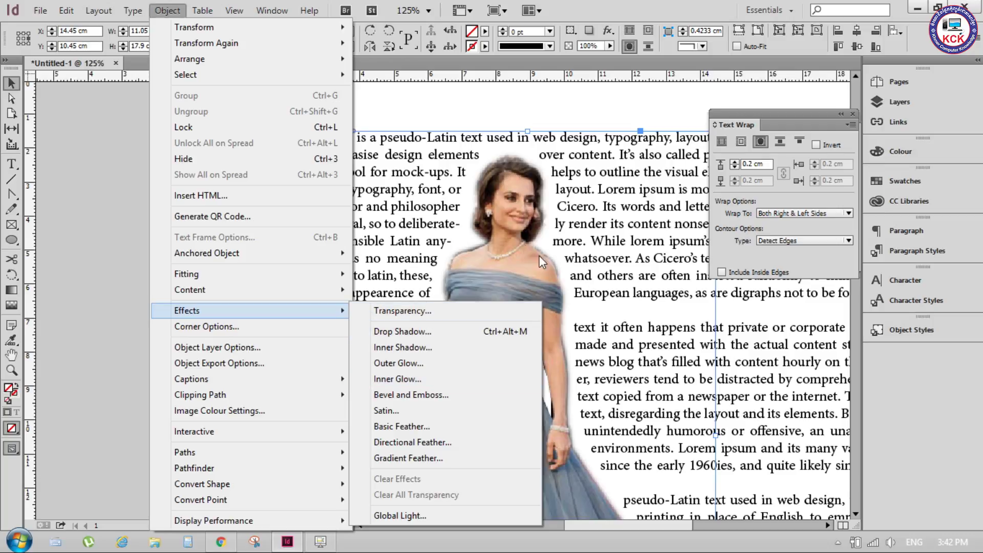
Dismiss the effects, try a C=100 cyan stroke on the photo frame, then revert it to [None].
click(510, 227)
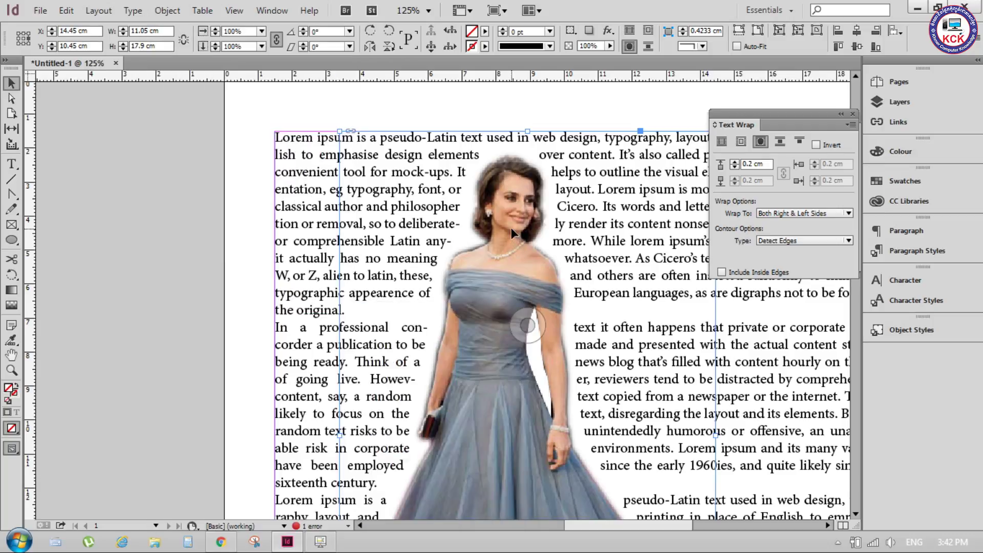
click(549, 46)
click(485, 47)
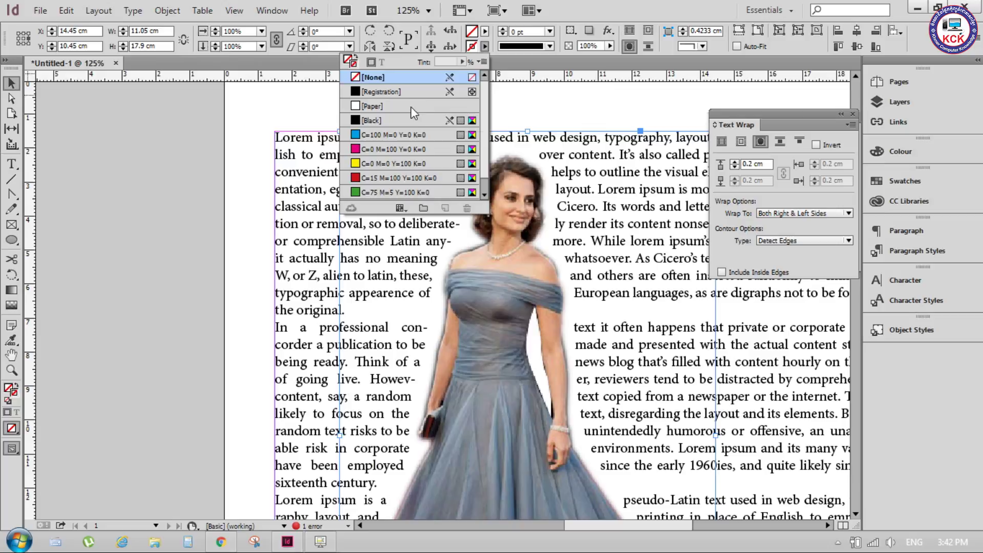
click(397, 135)
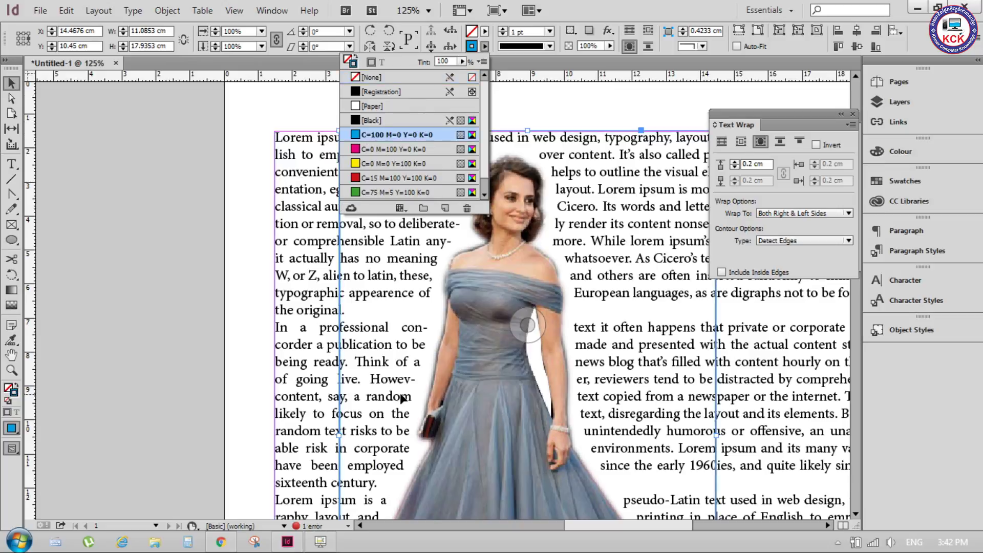
click(484, 47)
click(373, 77)
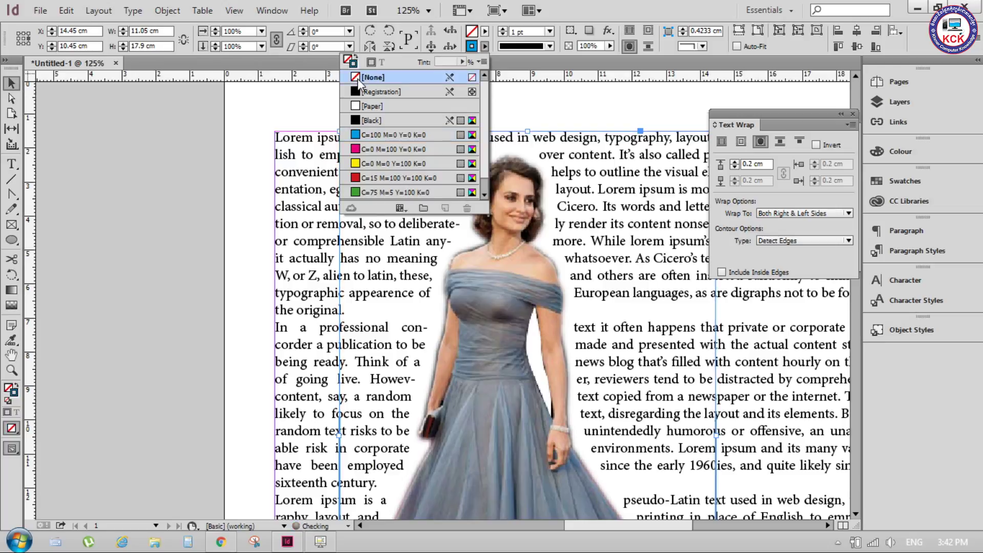
Close the swatch list and Text Wrap panel, and show the Links panel.
click(783, 331)
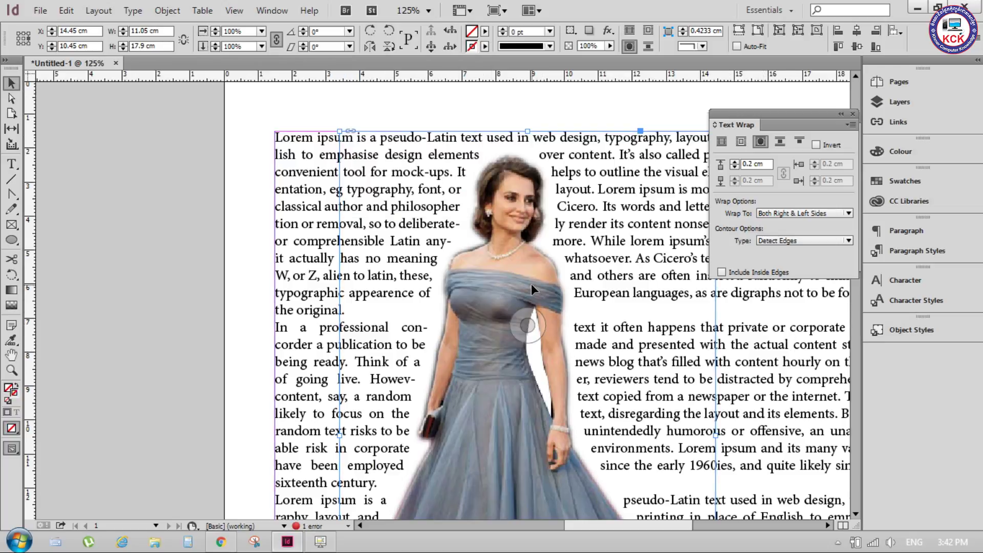
click(852, 114)
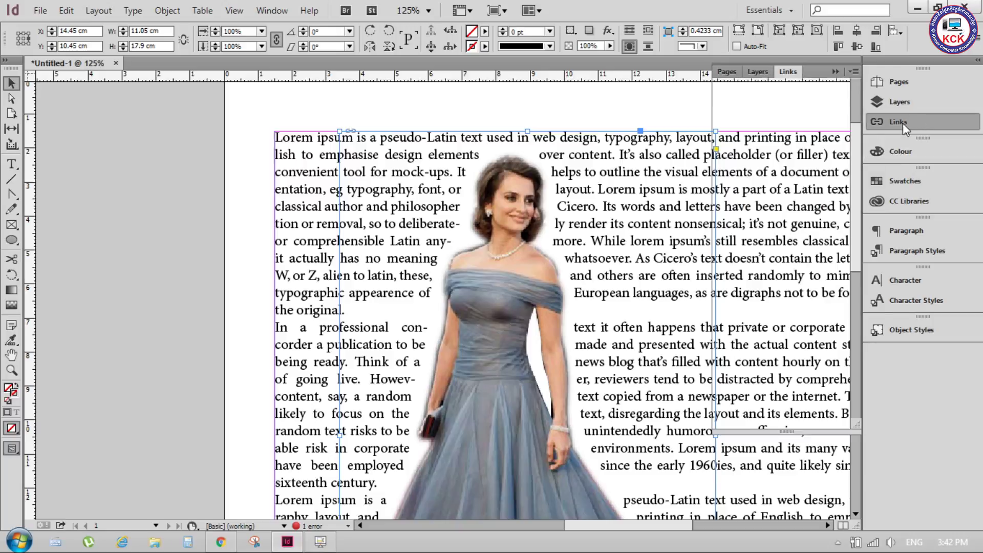
click(900, 122)
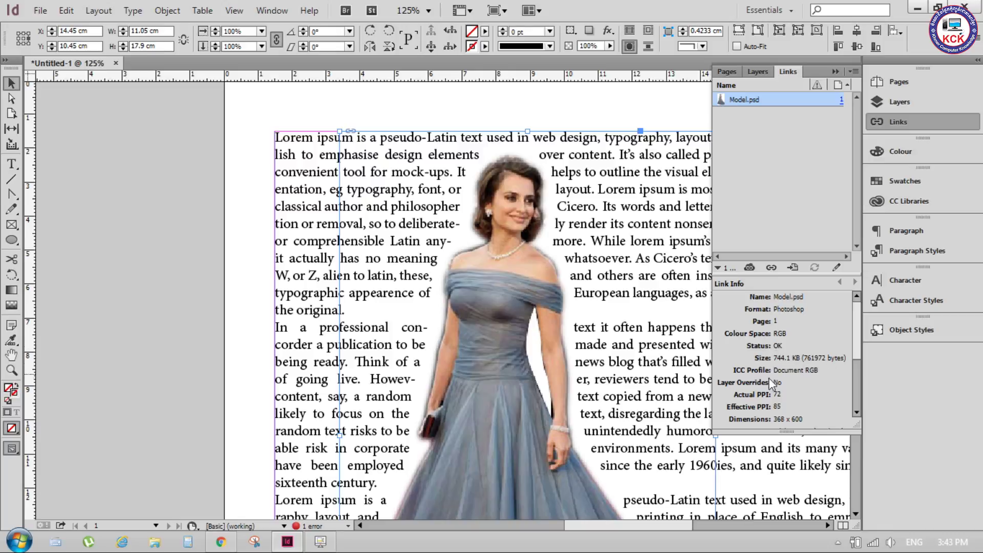
scroll(861, 336, down, 2)
scroll(861, 349, down, 3)
scroll(862, 363, down, 4)
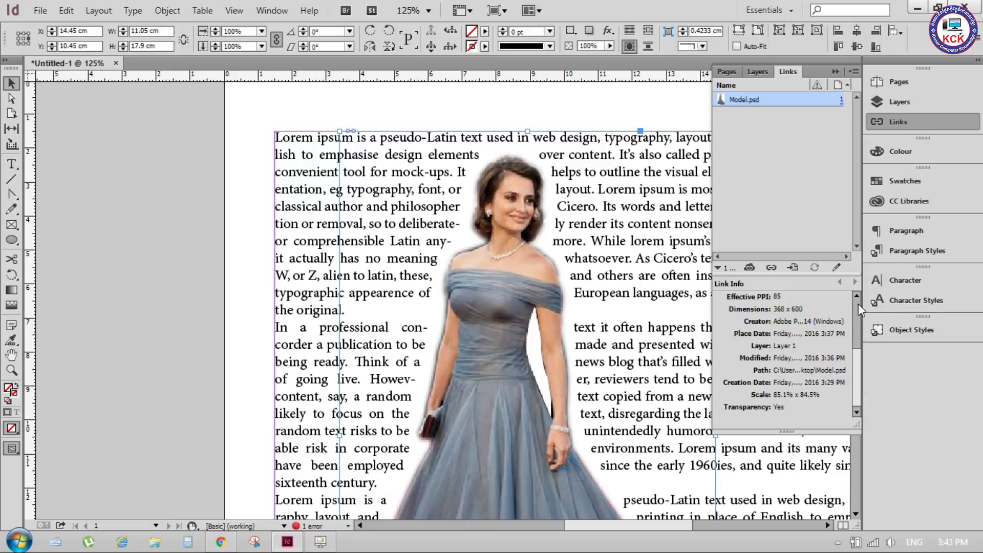
scroll(860, 303, up, 3)
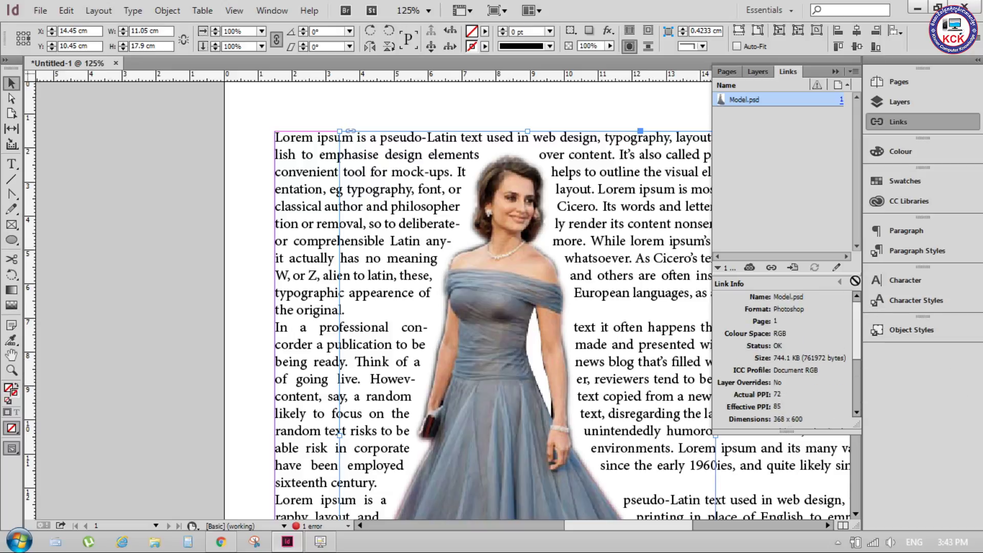
click(717, 267)
click(717, 268)
mouse_move(750, 267)
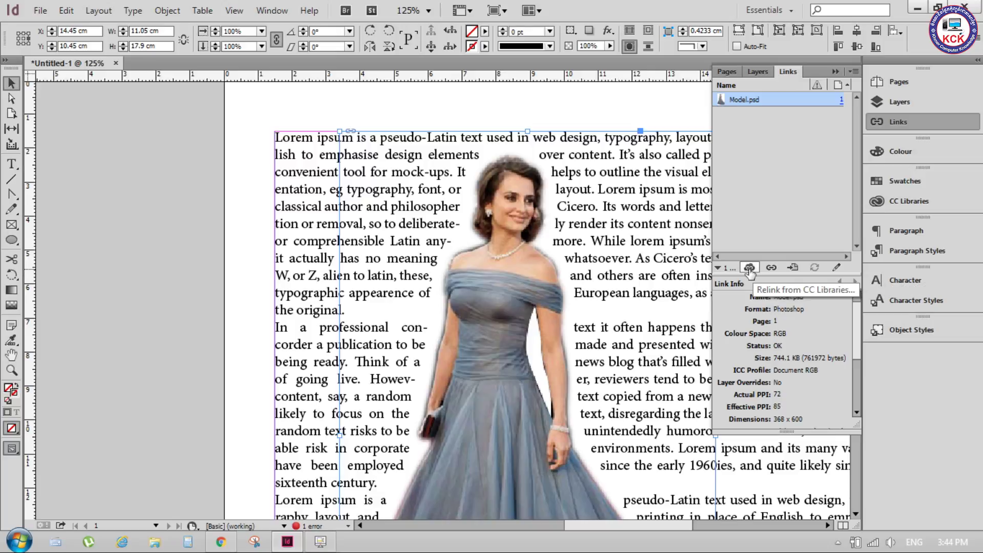
click(749, 267)
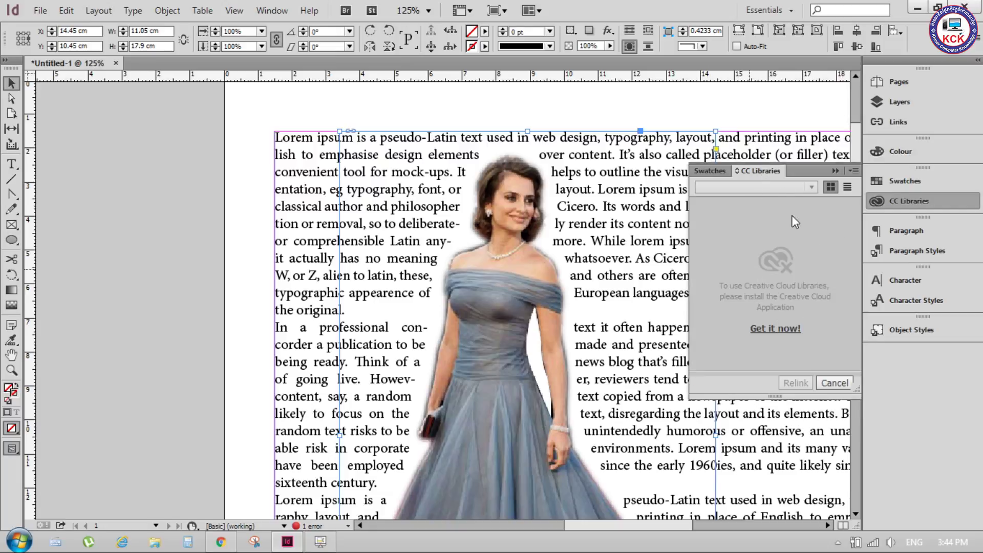
click(834, 170)
click(901, 205)
click(902, 121)
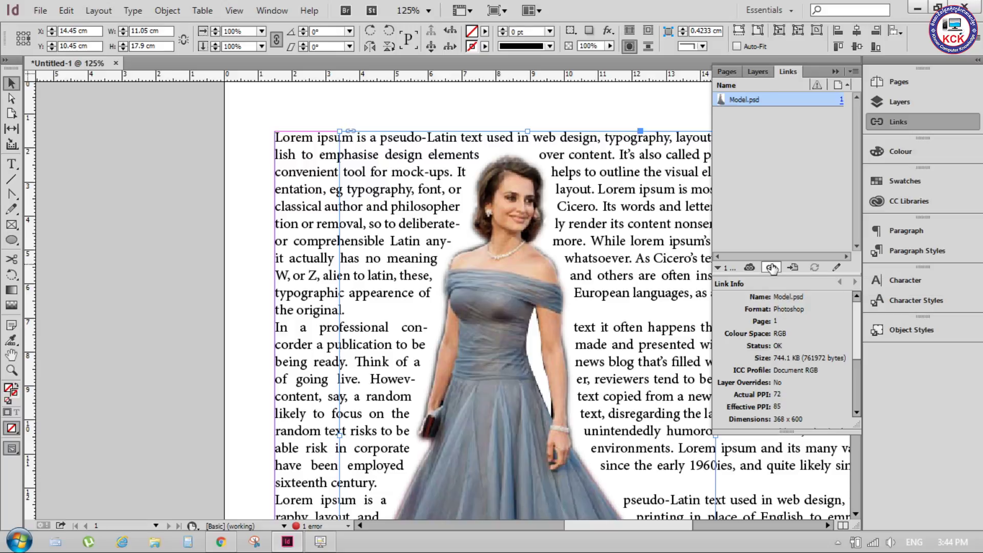
Start and cancel a relink of Model.psd, toggle its link info, then jump to its placed photo.
click(772, 268)
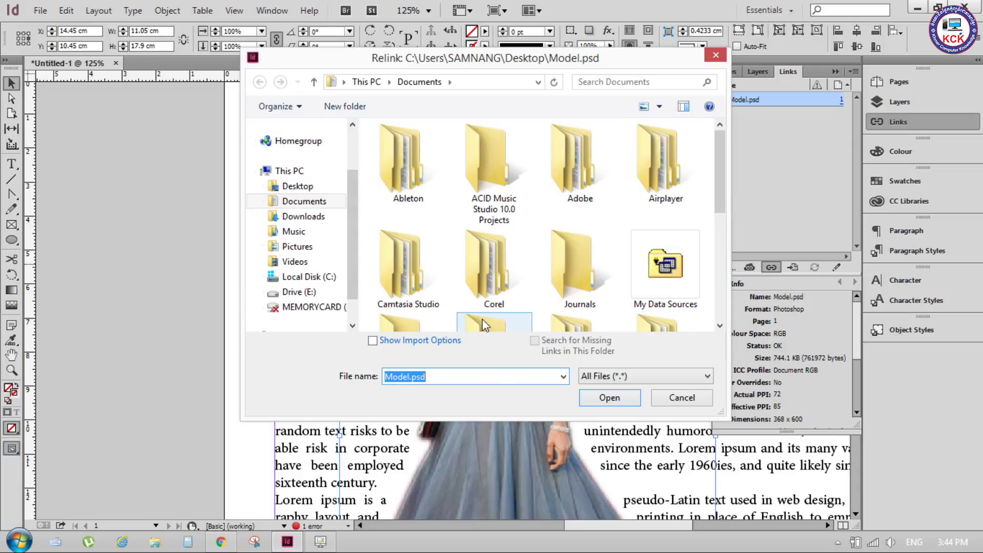
click(715, 54)
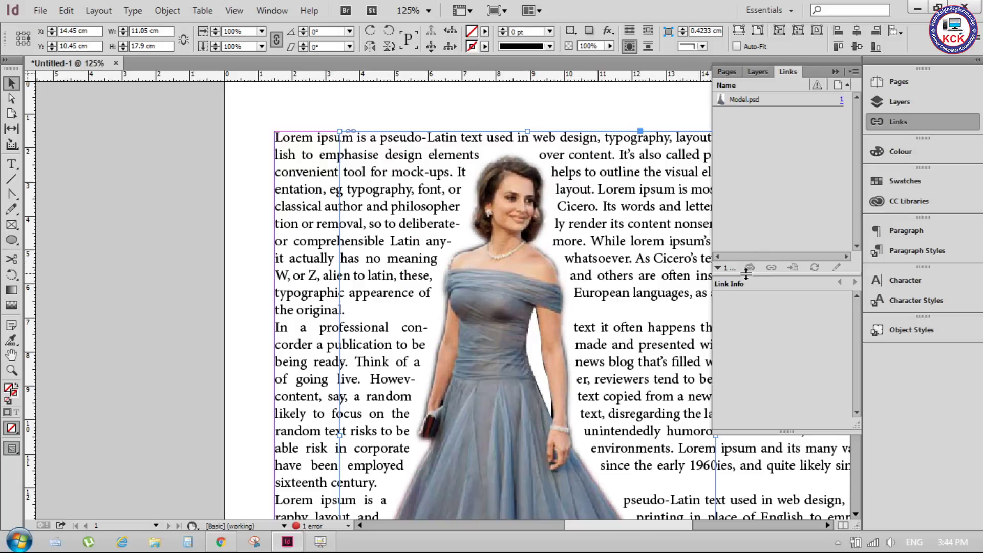
click(718, 267)
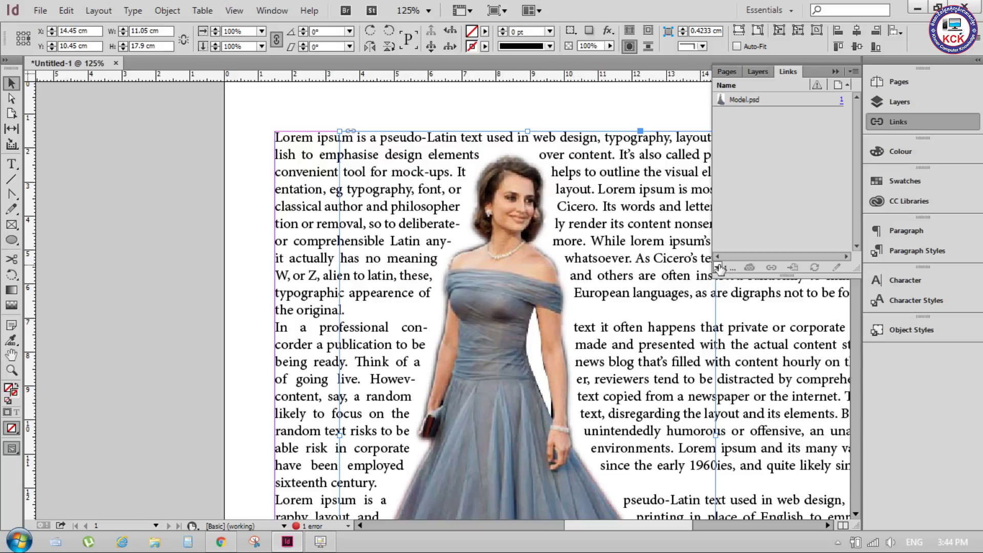
click(719, 267)
click(742, 100)
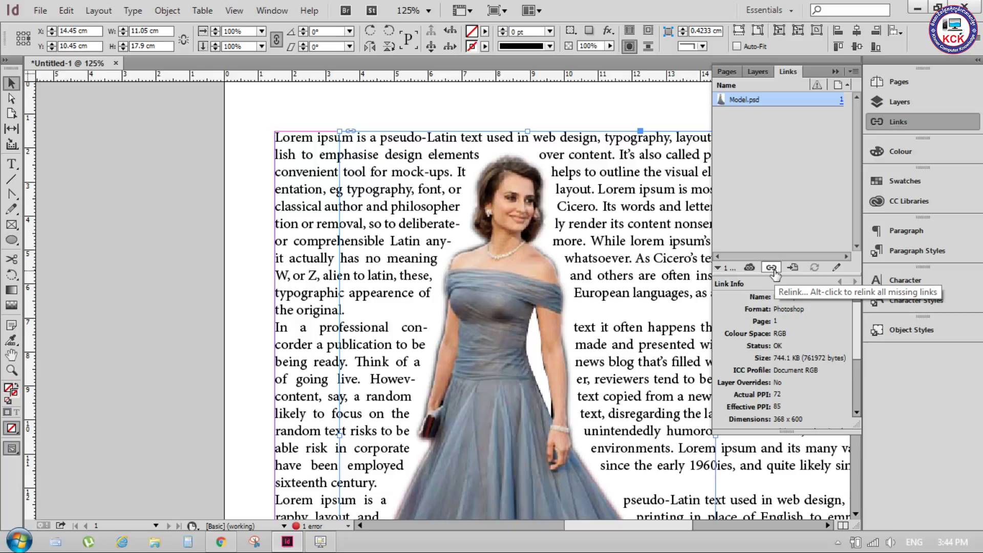
click(771, 268)
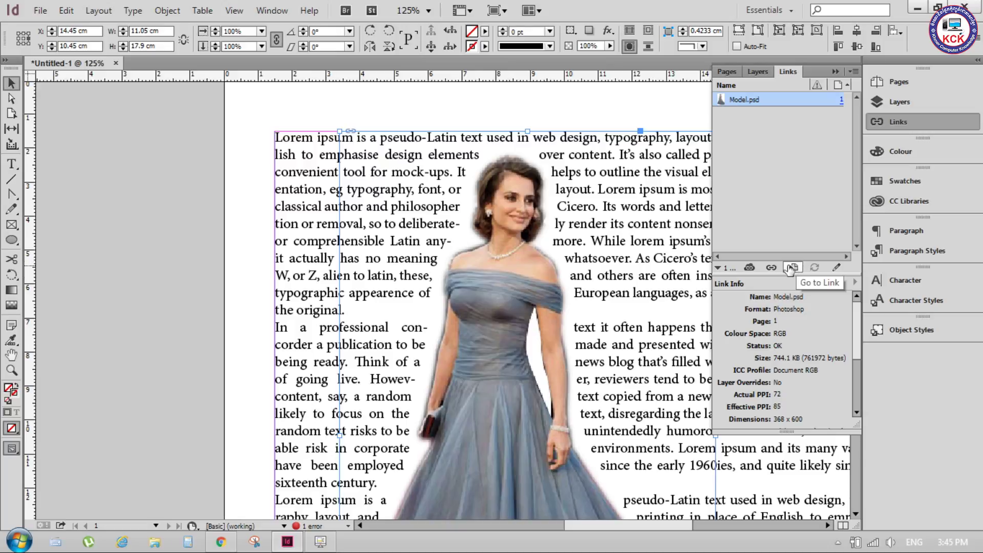
click(792, 267)
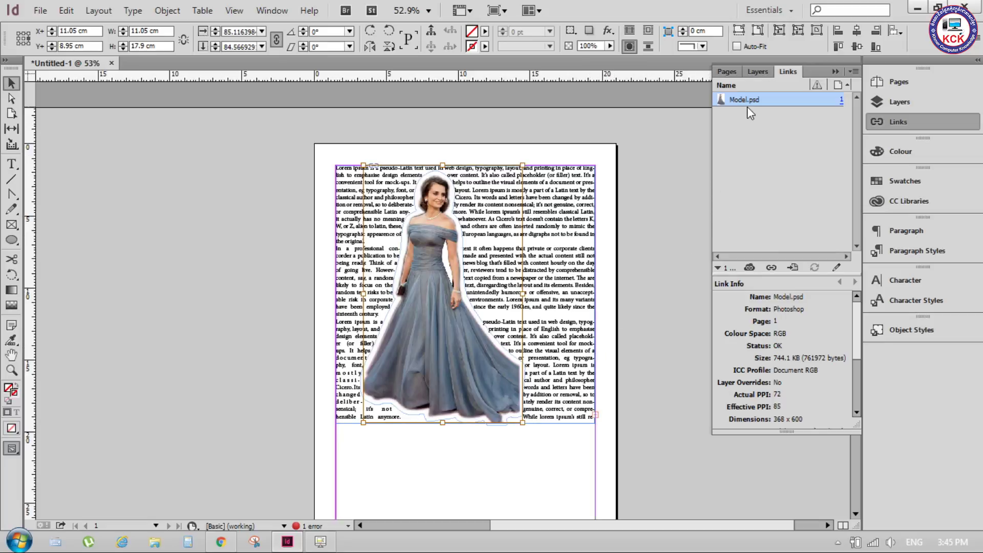
Add pages in the Pages panel so the document has seven pages in four spreads.
click(888, 82)
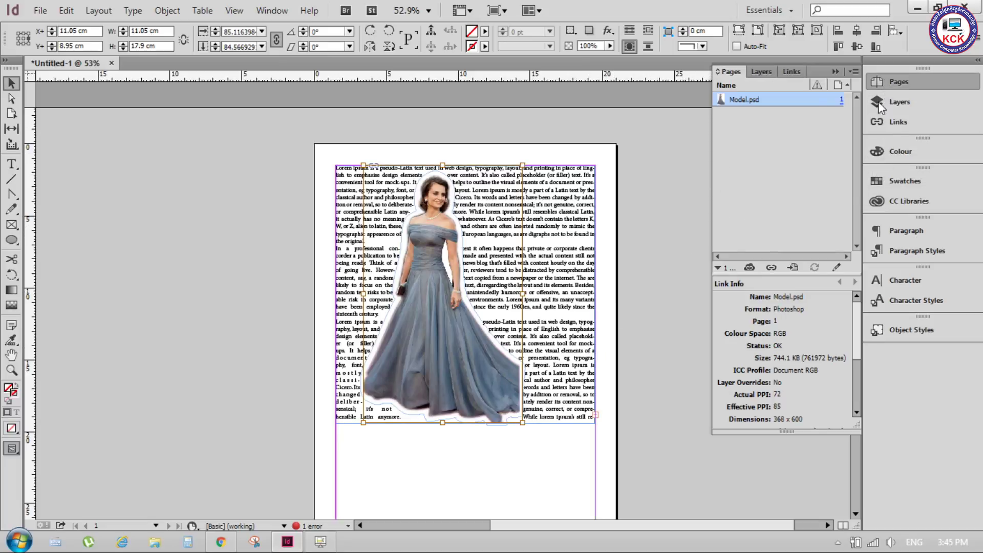
click(817, 422)
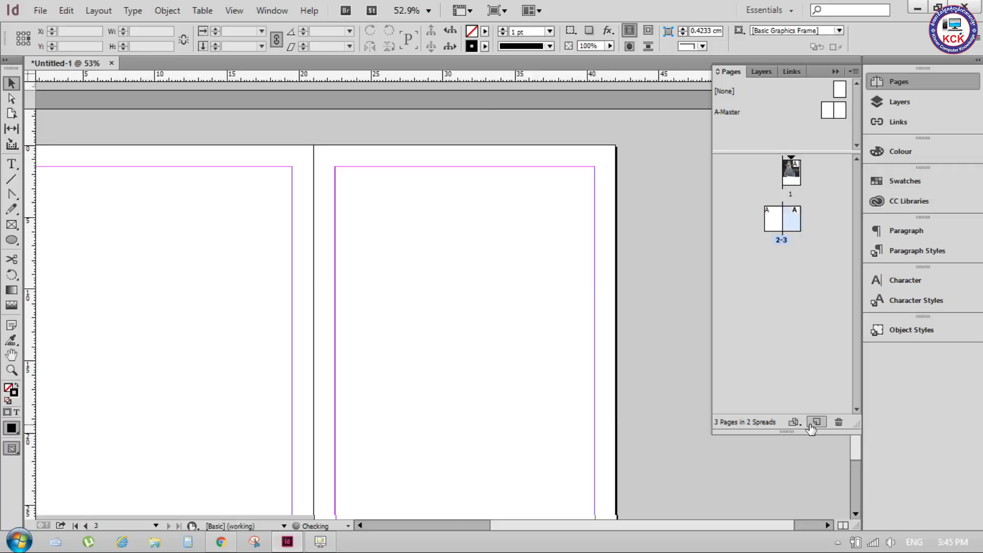
click(816, 422)
click(817, 422)
click(816, 422)
click(817, 422)
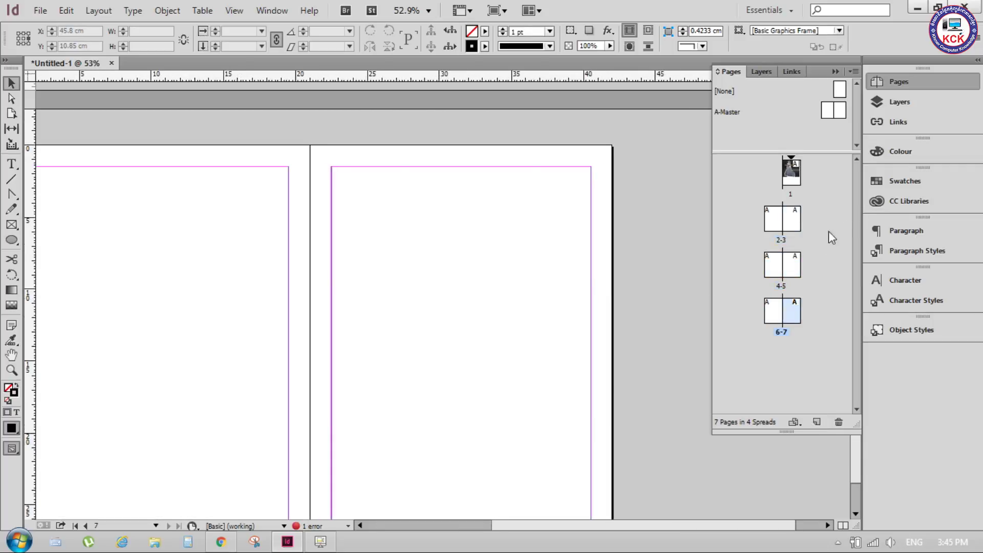
click(809, 289)
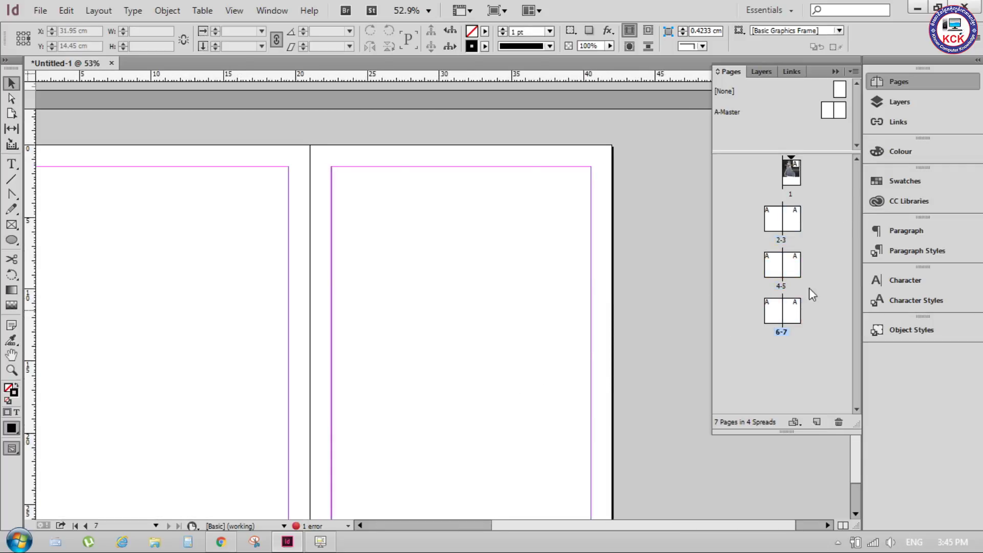
Select Model.psd in Links, go back to its photo on page 1, and edit the original.
click(902, 121)
click(769, 102)
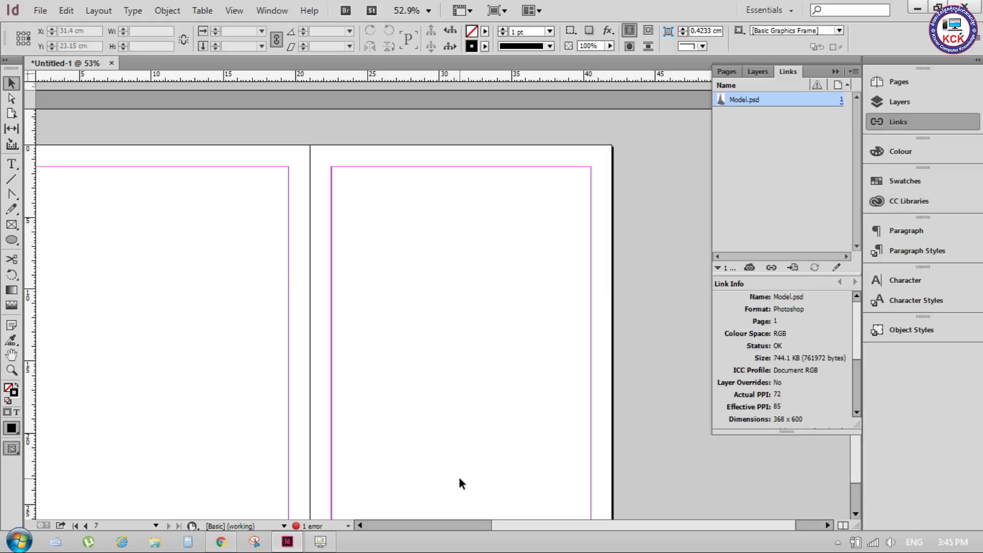
click(793, 266)
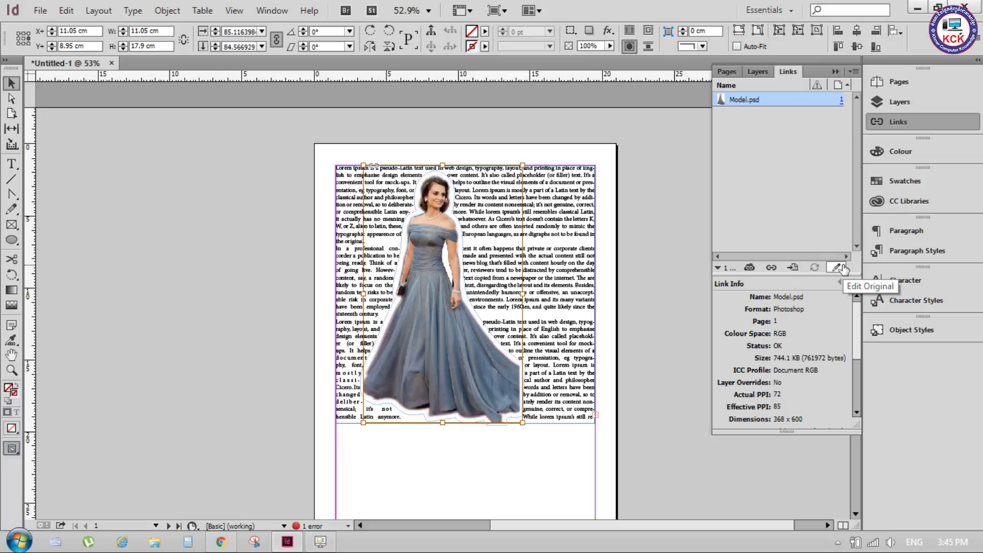
click(918, 9)
Add a Stroke layer style to the cut-out woman and choose an orange colour for it.
double_click(416, 145)
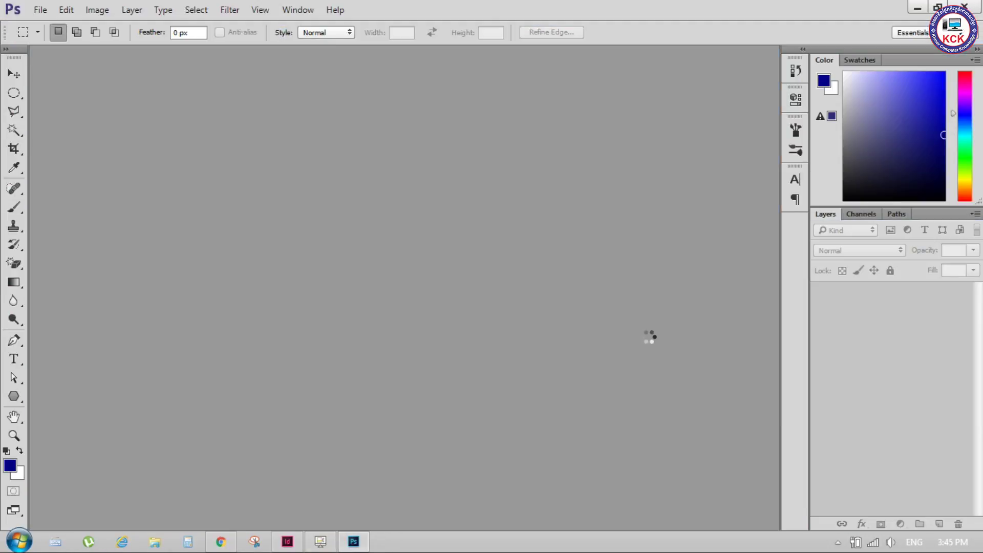
click(14, 74)
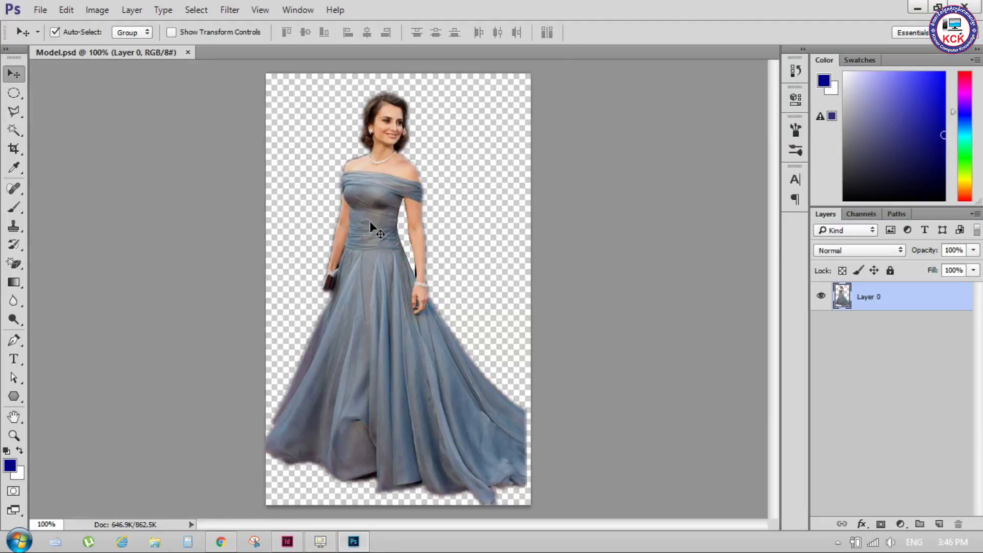
click(132, 10)
mouse_move(148, 100)
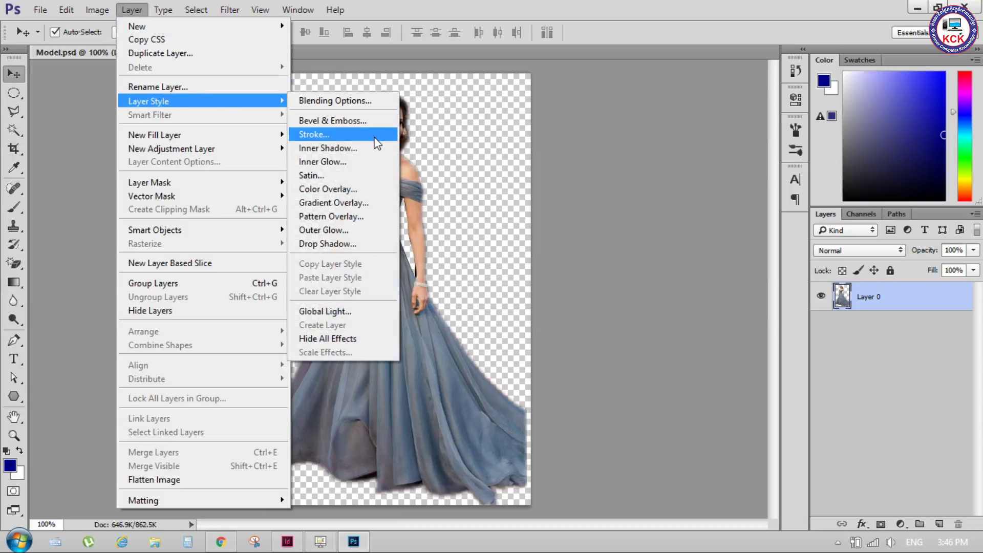
click(376, 134)
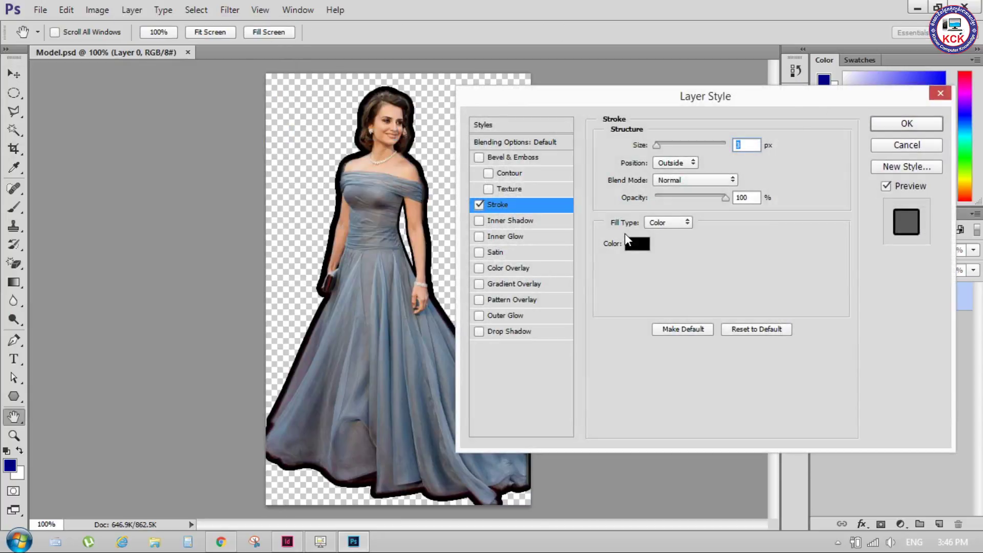
click(637, 245)
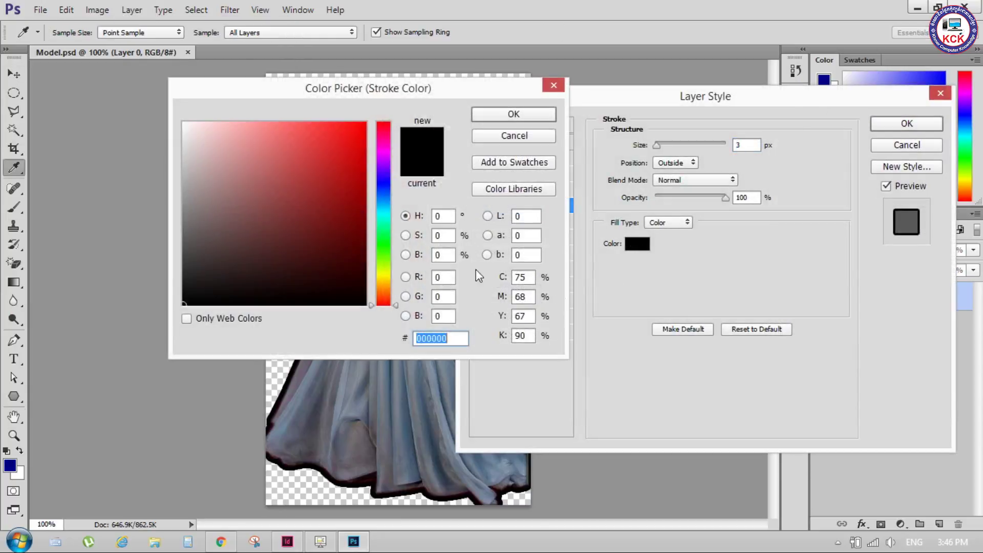
click(383, 247)
drag(383, 246, 385, 275)
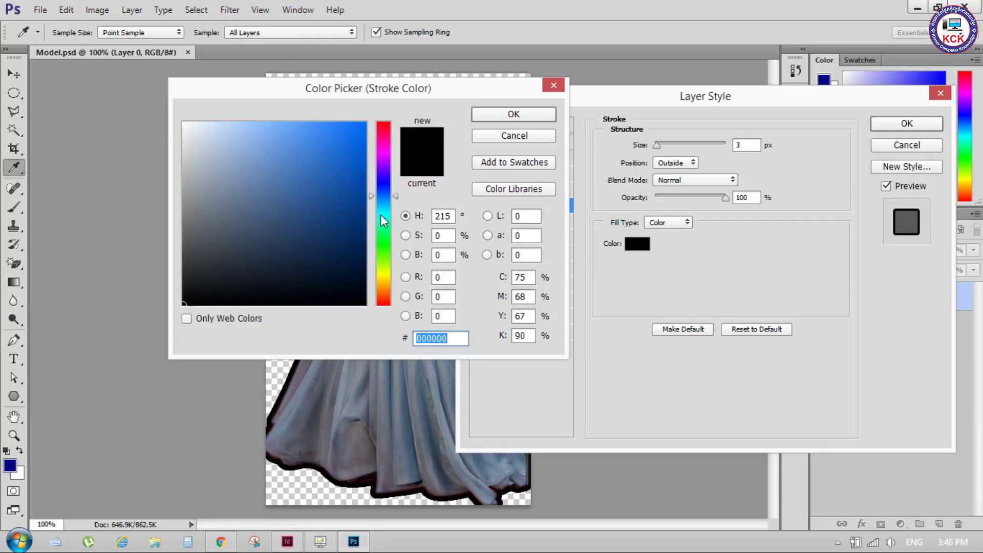
click(364, 147)
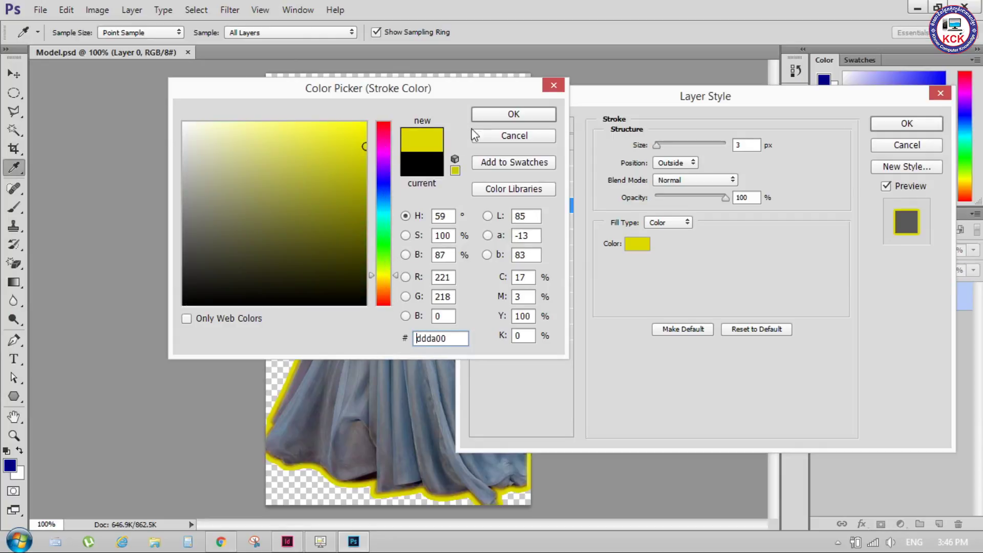
drag(397, 277, 396, 292)
click(513, 115)
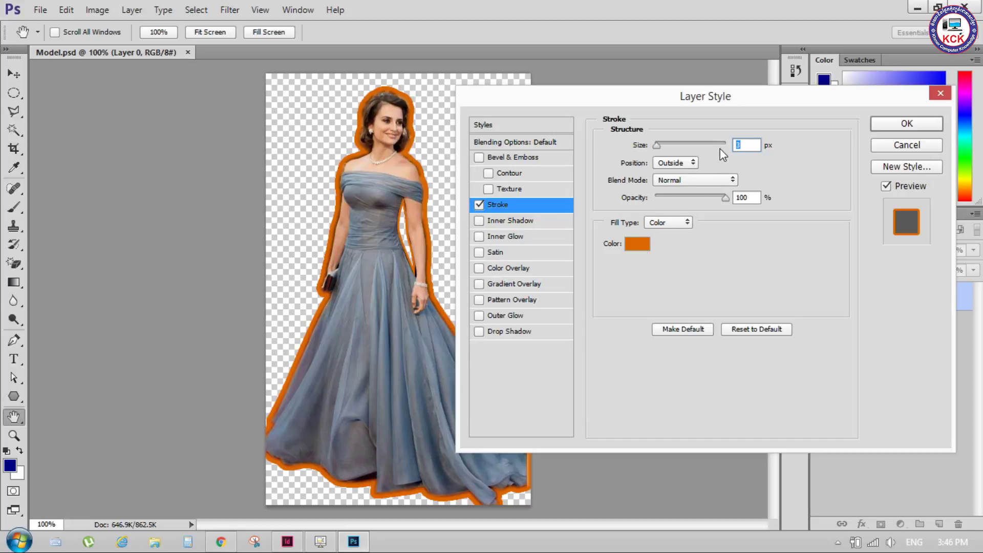
Set the stroke size to 1 px, adjust its opacity, apply it, and save Model.psd.
drag(658, 145, 656, 145)
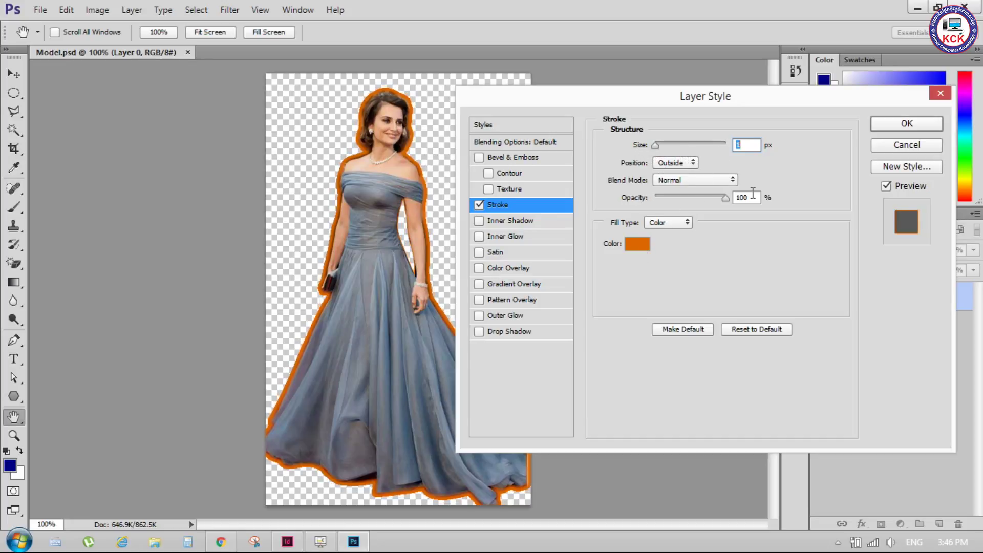
text(0.5)
click(724, 199)
click(515, 218)
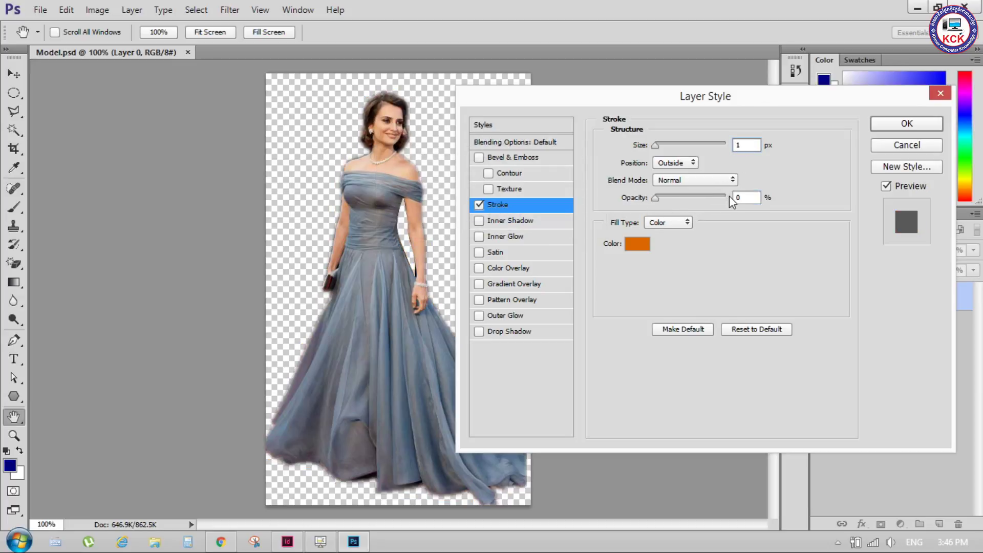
click(743, 146)
drag(660, 198, 742, 200)
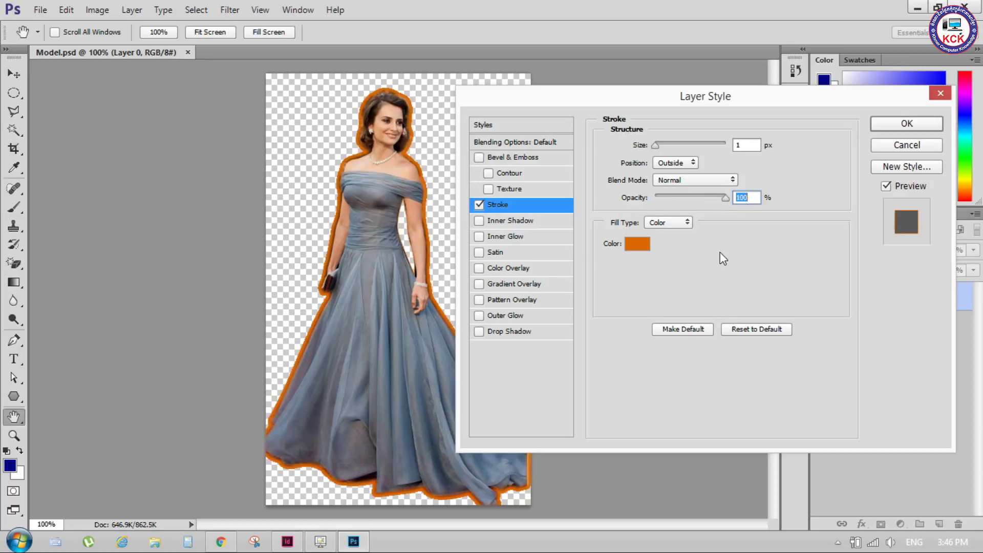
click(906, 123)
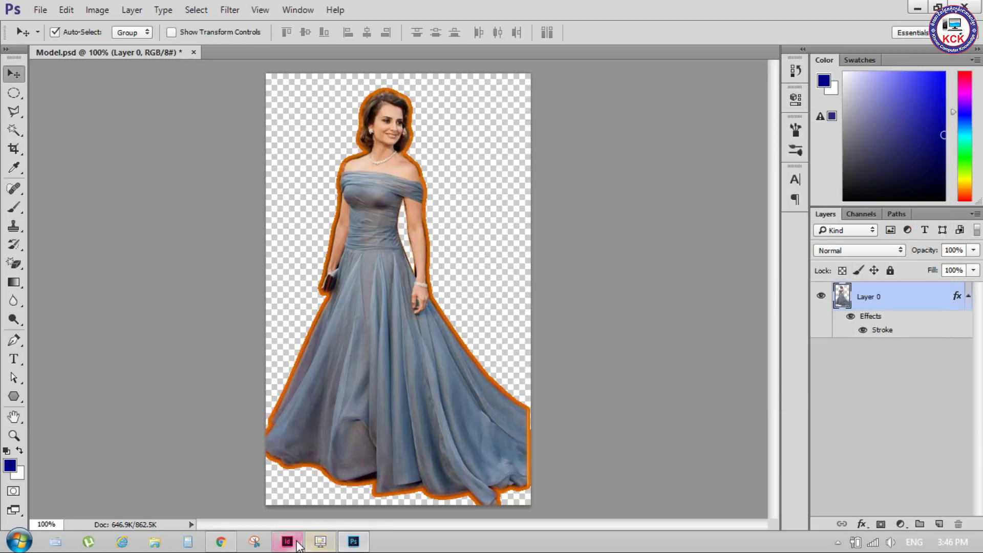
click(40, 10)
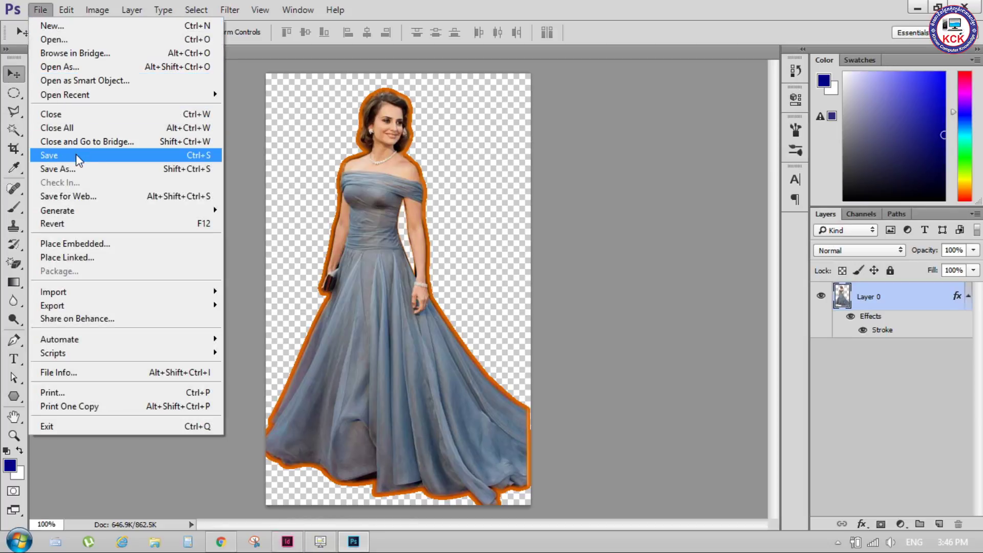
click(148, 155)
In InDesign, update the modified Model.psd link so the orange outline appears.
click(288, 541)
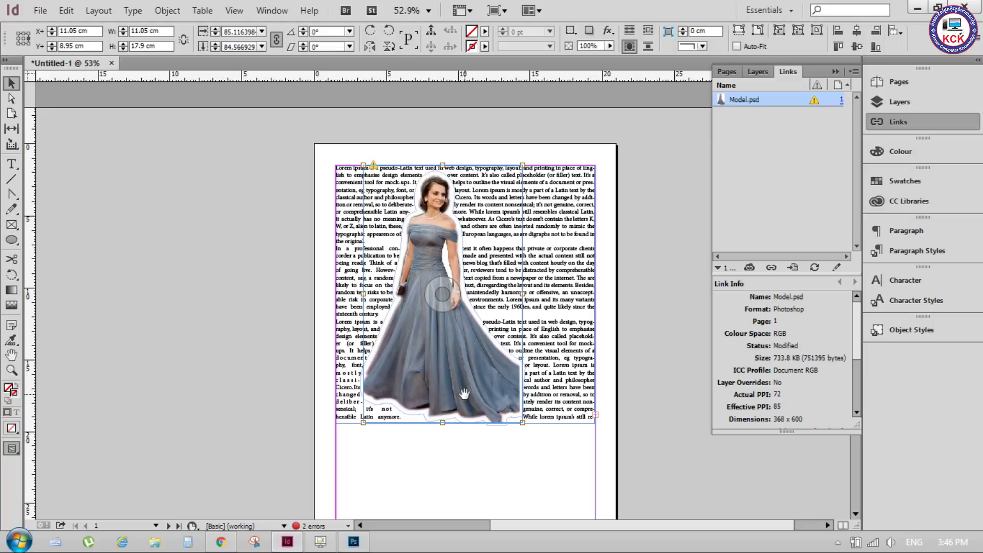
click(771, 267)
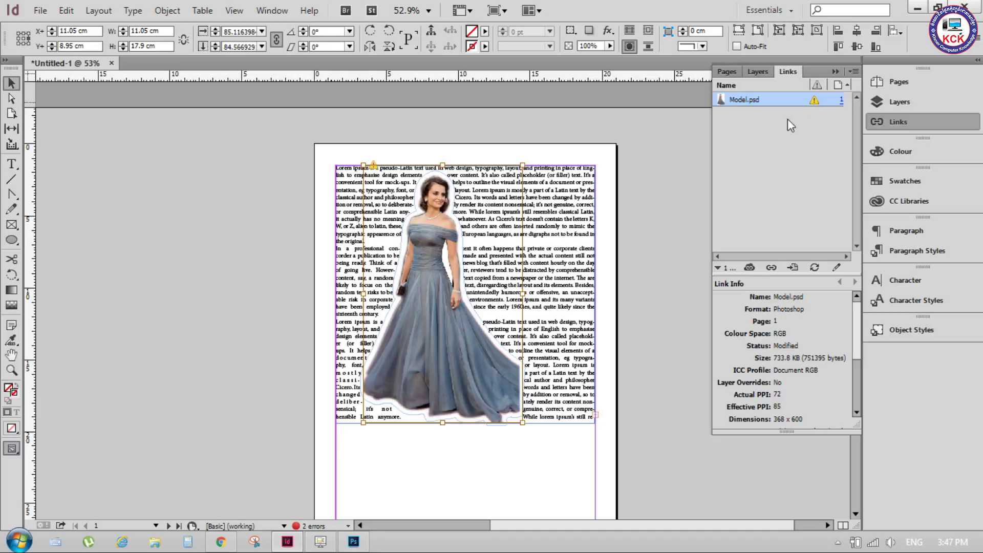
scroll(570, 252, up, 2)
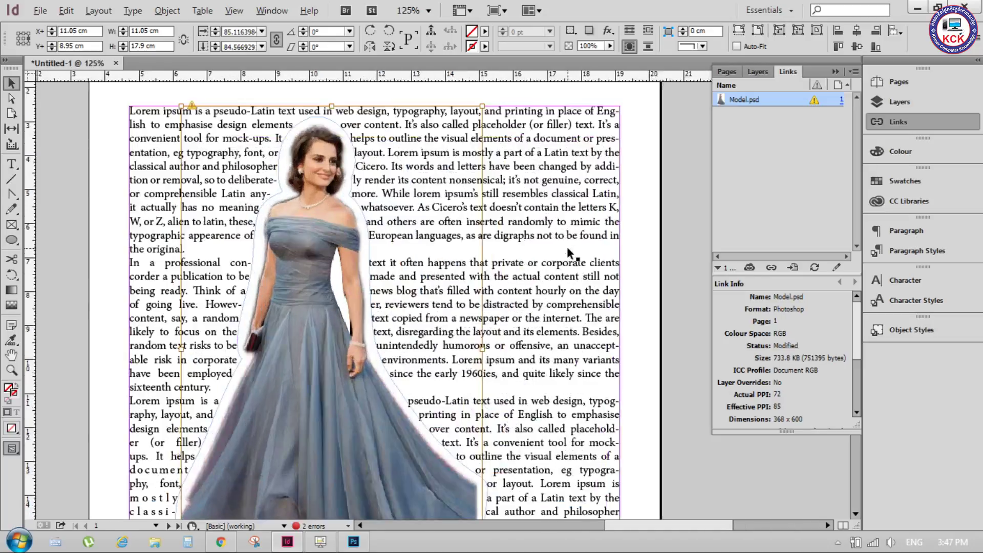
scroll(570, 251, up, 2)
drag(317, 189, 439, 312)
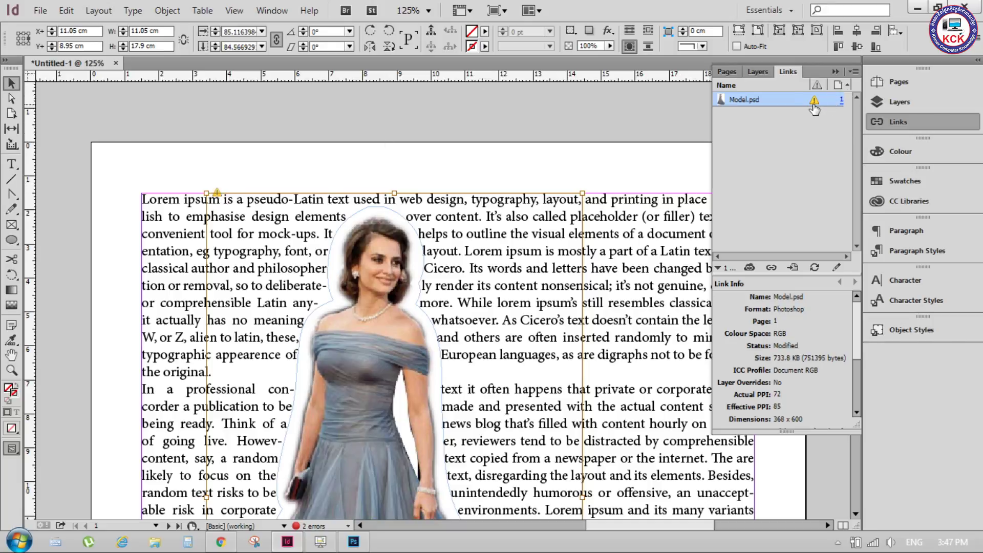
mouse_move(814, 100)
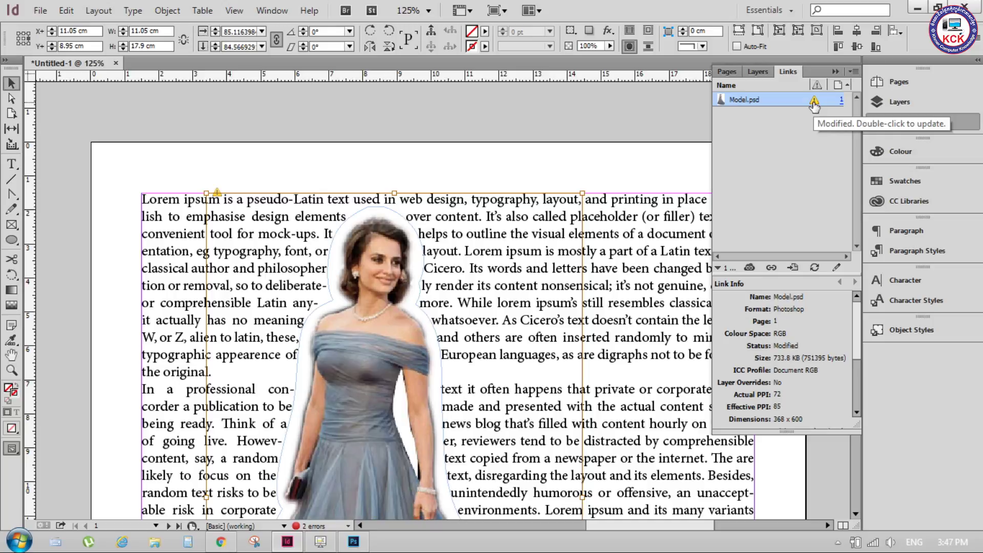
double_click(814, 102)
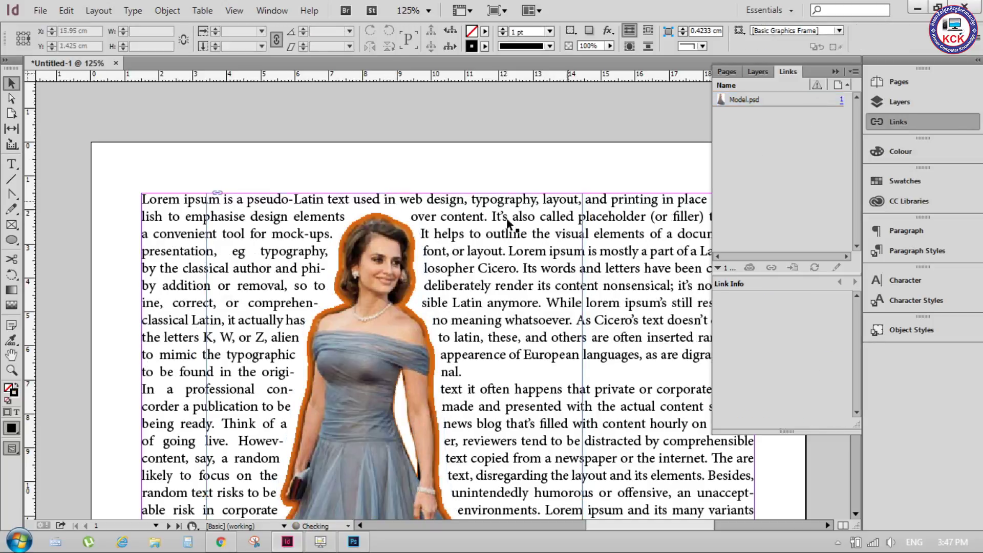
Reopen the placed image's original Model.psd in Photoshop.
scroll(392, 293, down, 5)
scroll(392, 293, down, 5)
scroll(390, 346, up, 3)
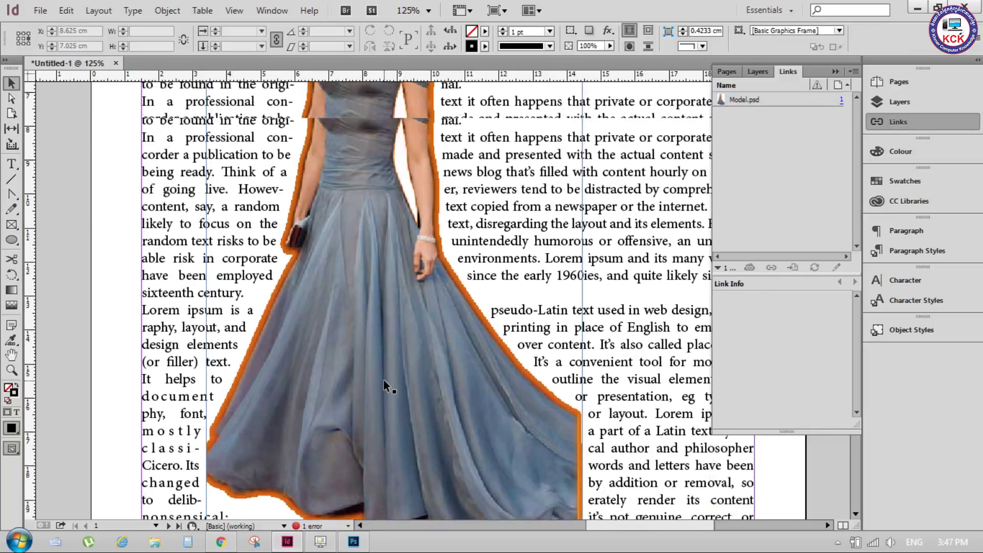
scroll(390, 346, up, 4)
alt+double_click(392, 302)
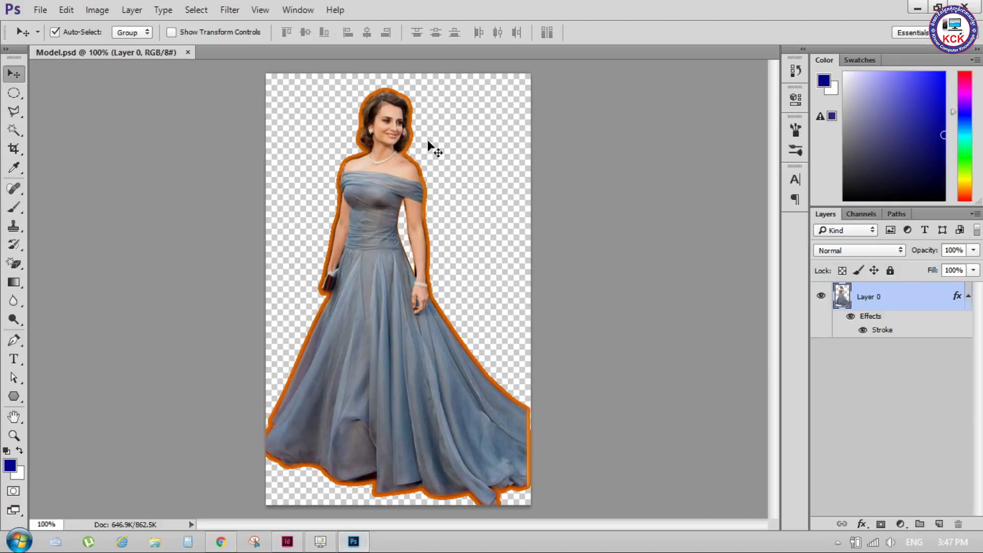
Hide the stroke effect on Layer 0 and save Model.psd.
click(852, 319)
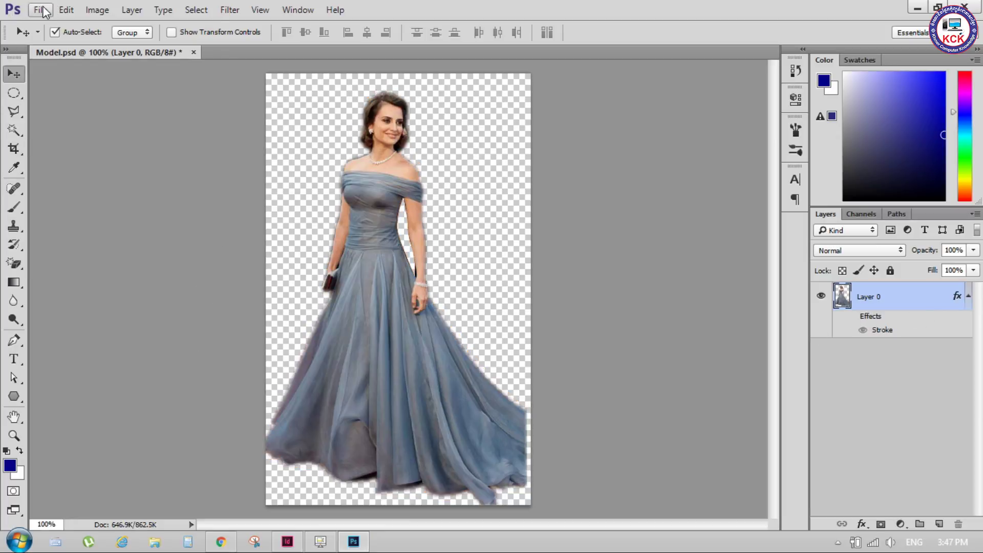
click(41, 10)
click(70, 159)
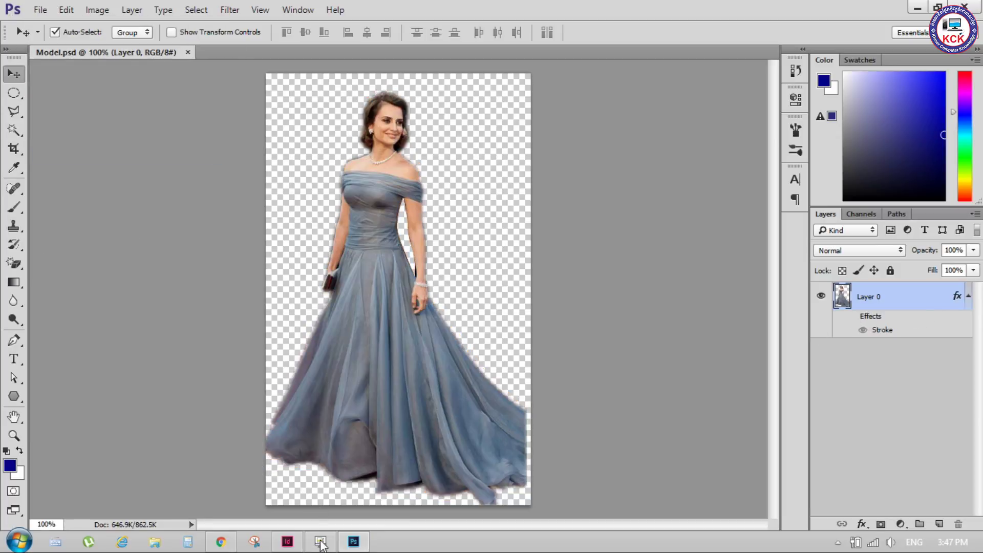
Update the Model.psd link in InDesign, then close Model.psd in Photoshop.
click(288, 542)
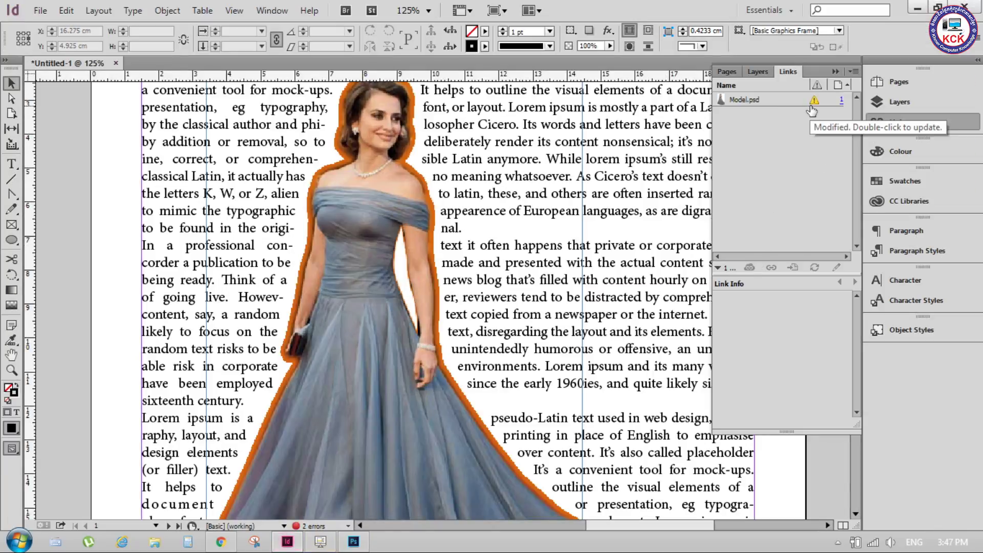
click(758, 100)
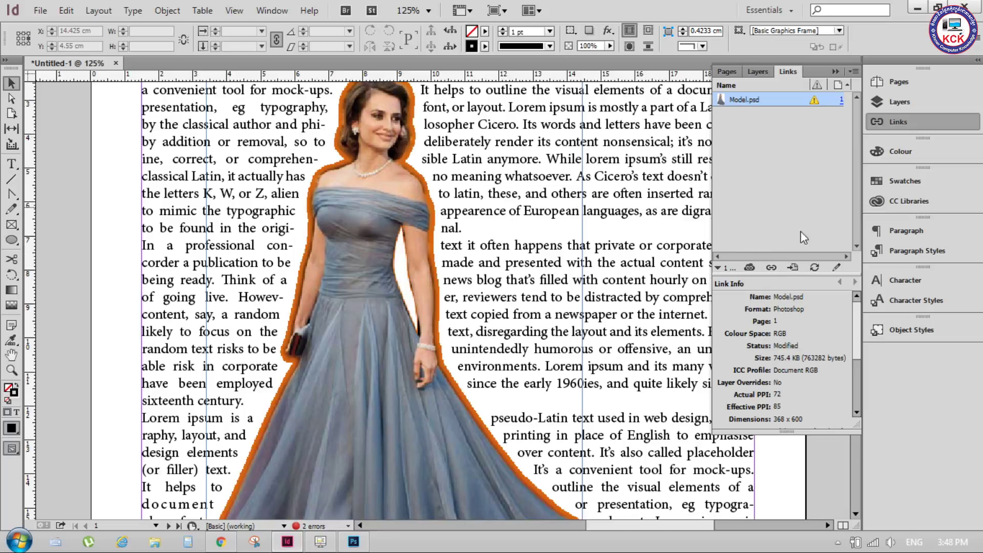
click(814, 268)
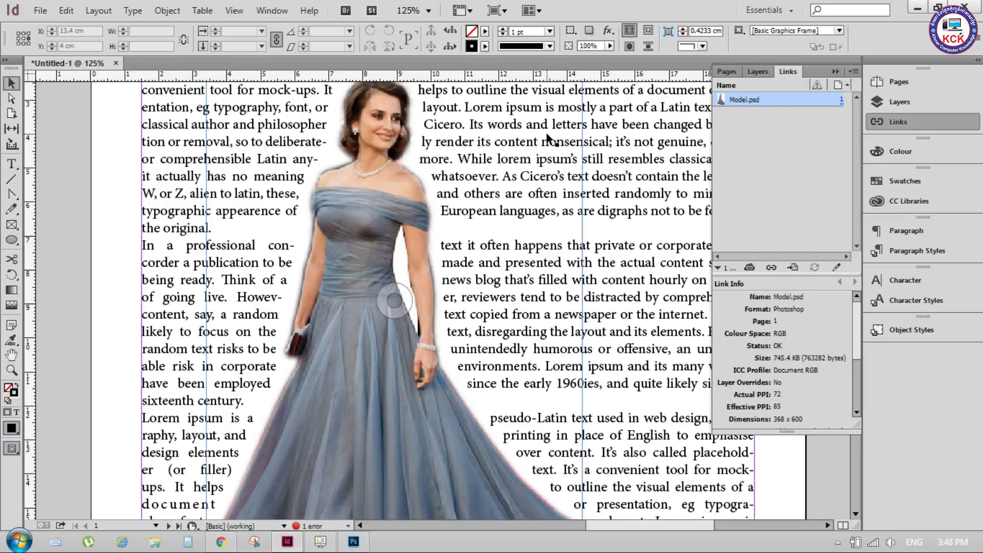
scroll(517, 199, up, 2)
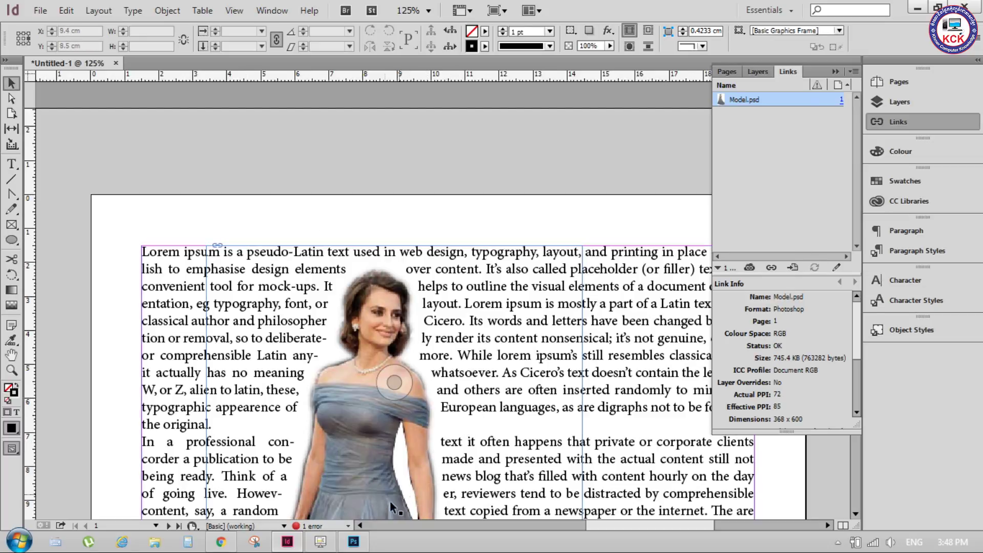
click(353, 542)
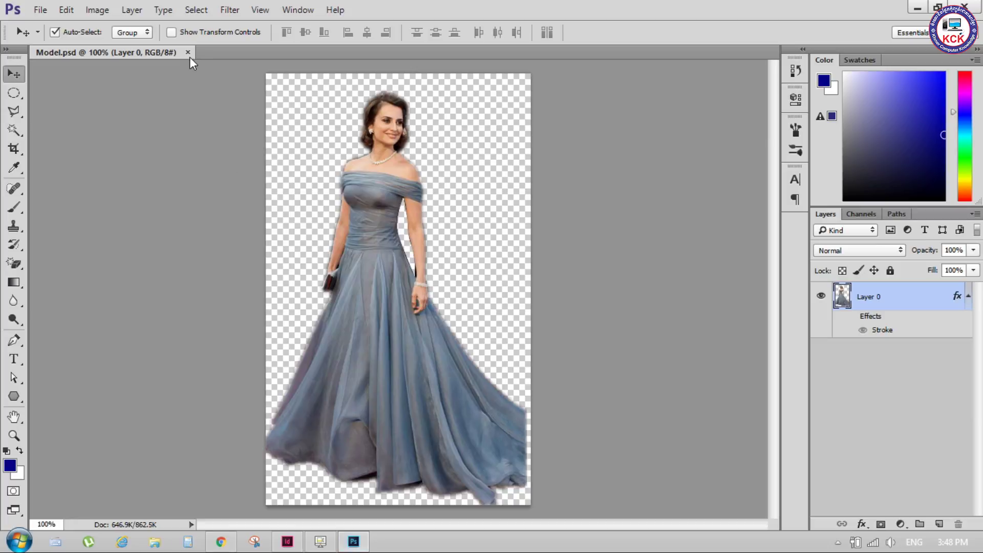
click(189, 53)
Switch between the apps and use Edit Original to reopen Model.psd in Photoshop.
click(918, 7)
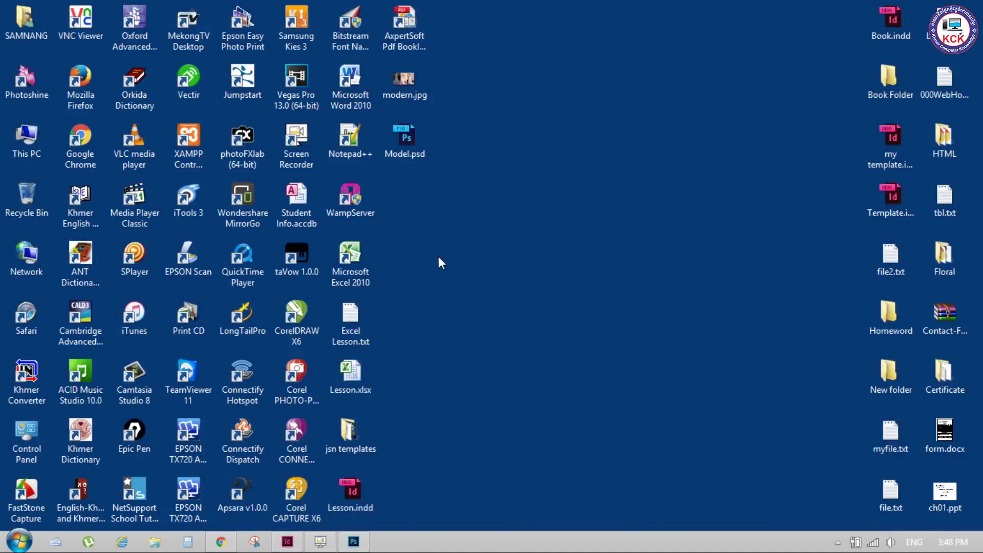
click(354, 542)
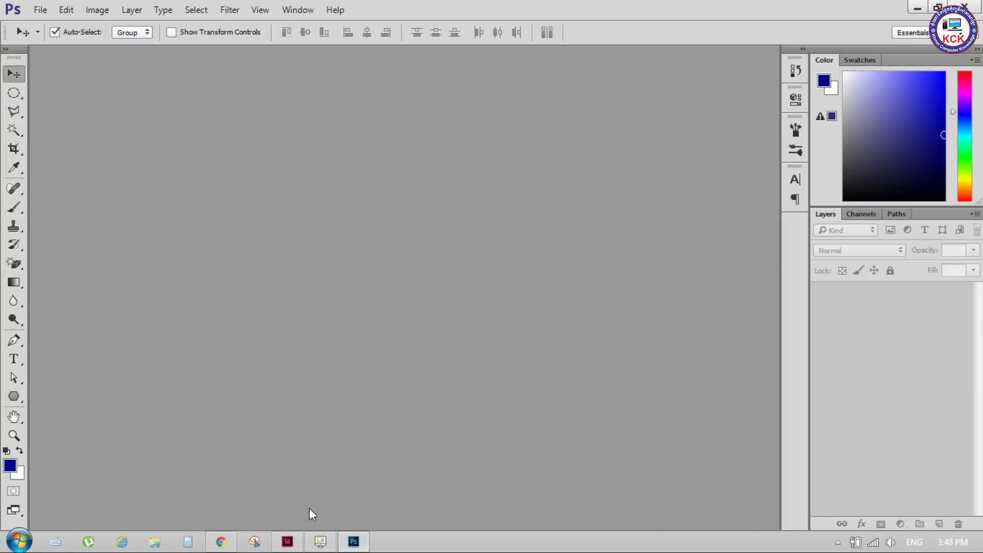
click(288, 542)
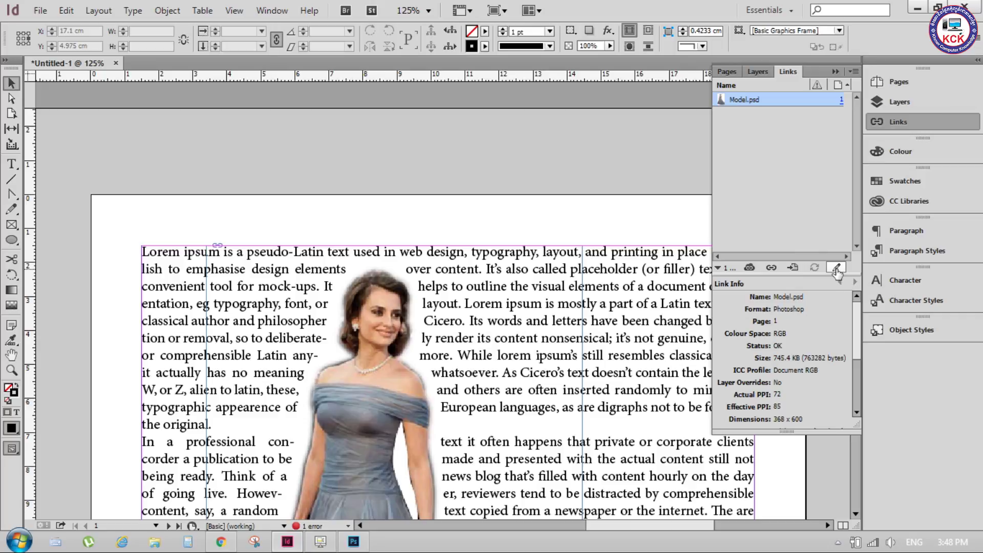
click(837, 268)
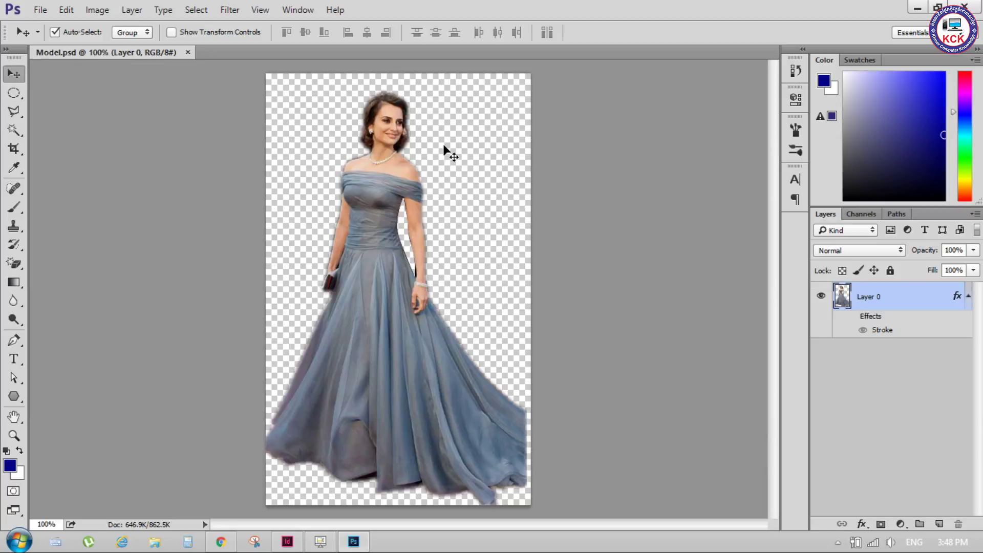
click(187, 52)
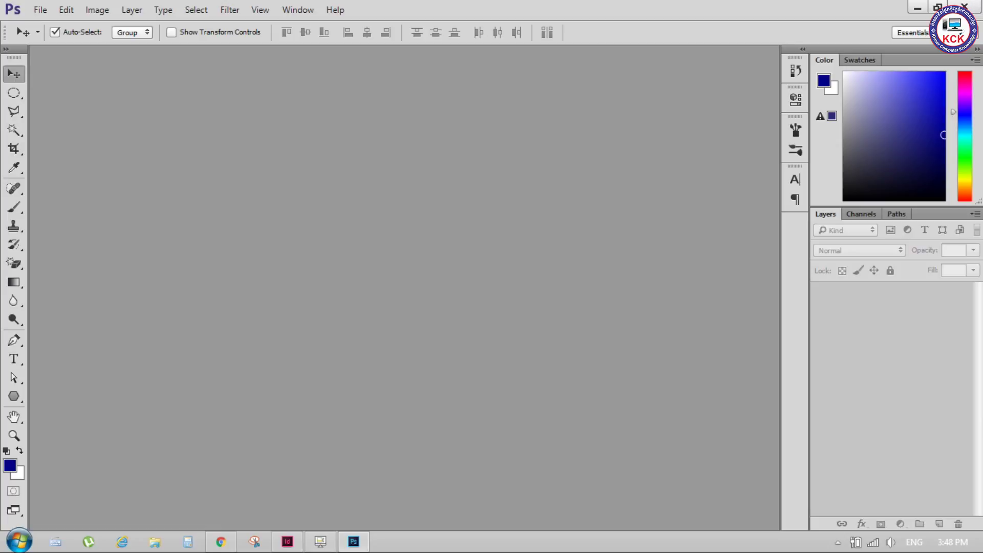
click(287, 542)
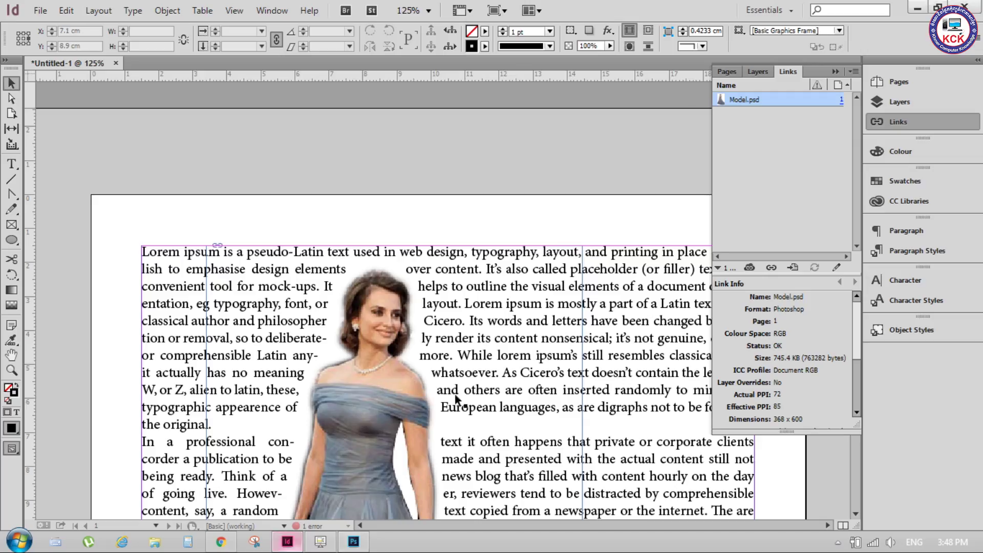
click(836, 268)
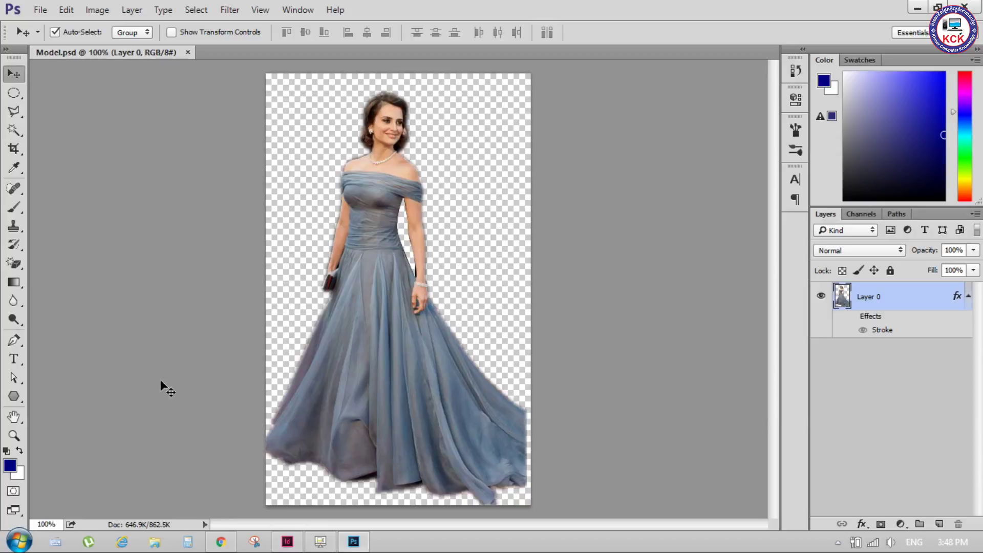
Make the stroke effect visible again, save Model.psd, and return to InDesign.
click(850, 316)
click(40, 11)
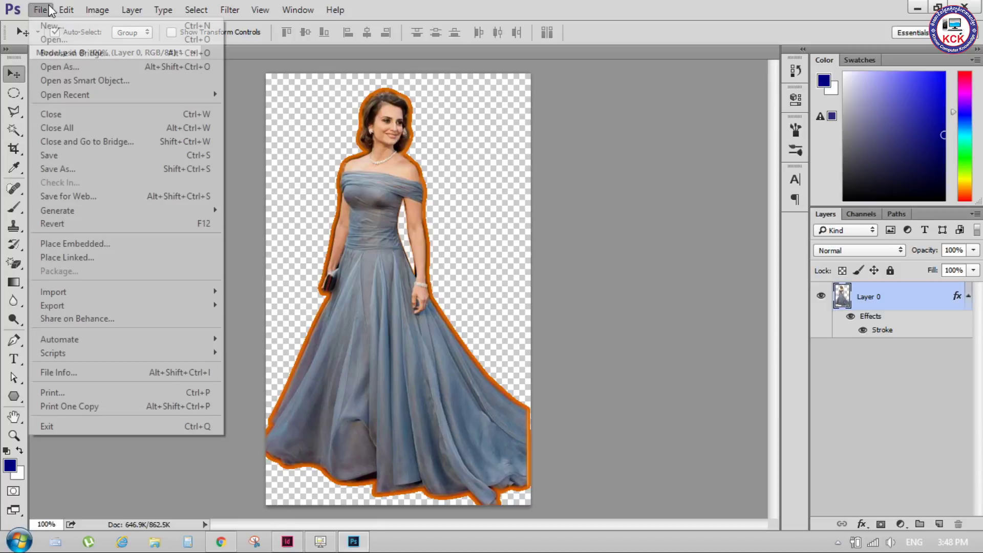
click(70, 162)
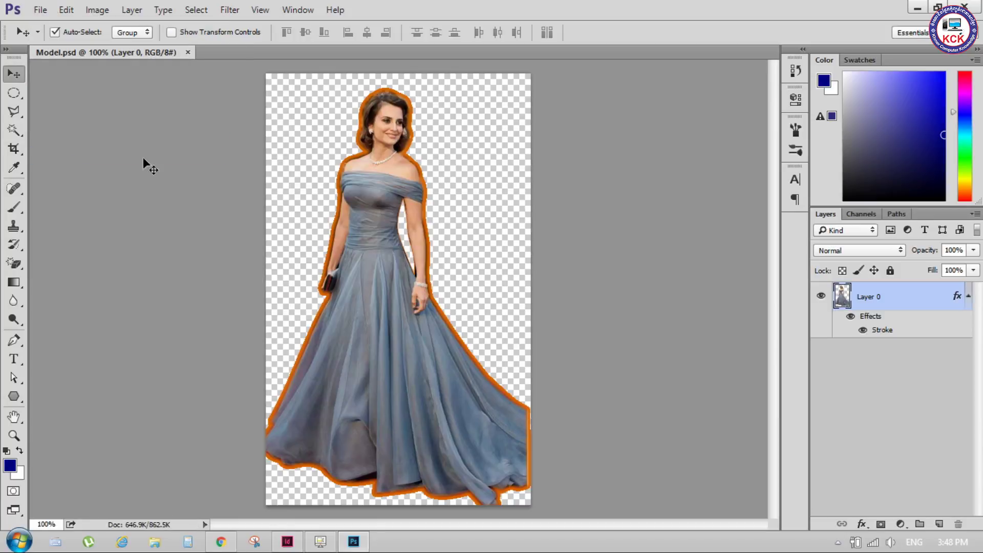
click(287, 541)
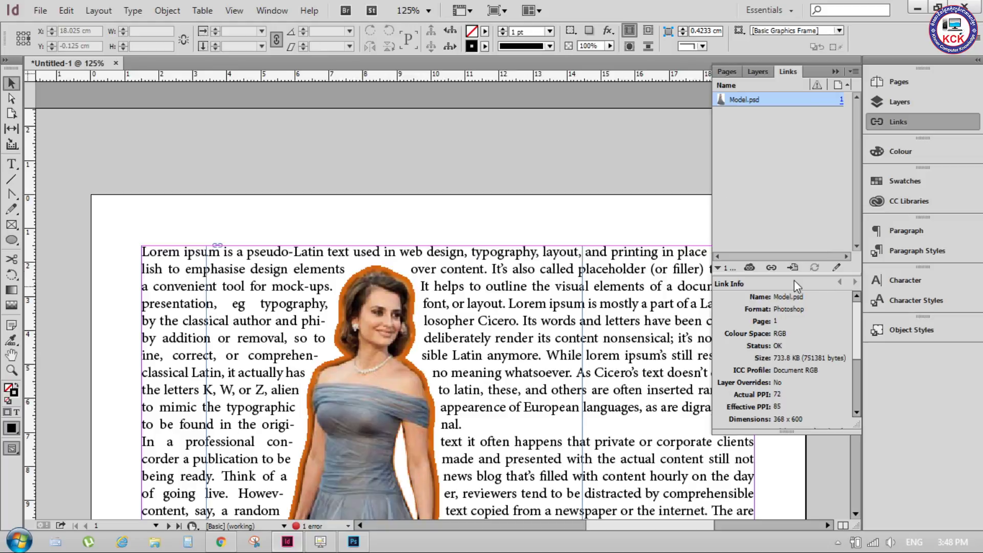
Select the placed woman image and use Edit Original to bring Model.psd up in Photoshop.
click(395, 382)
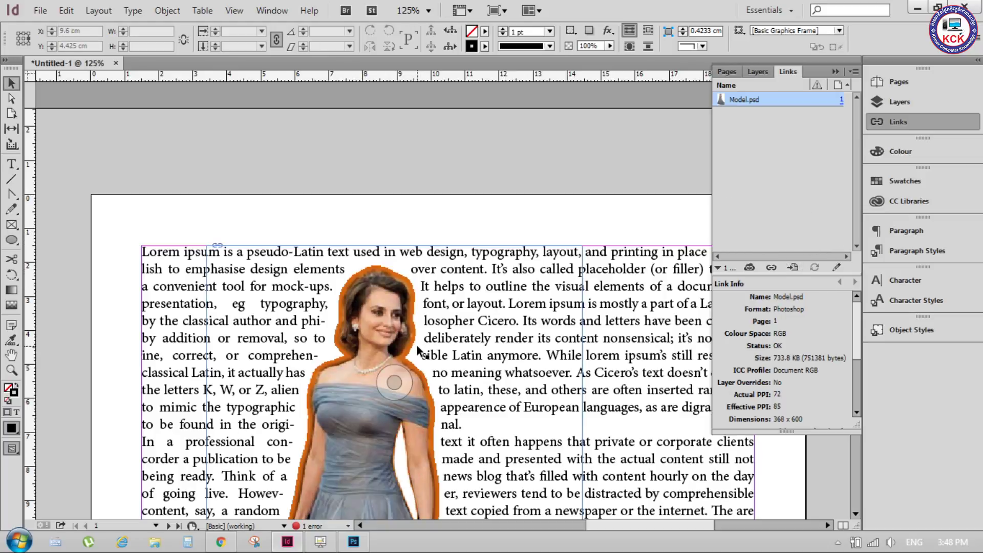
click(834, 268)
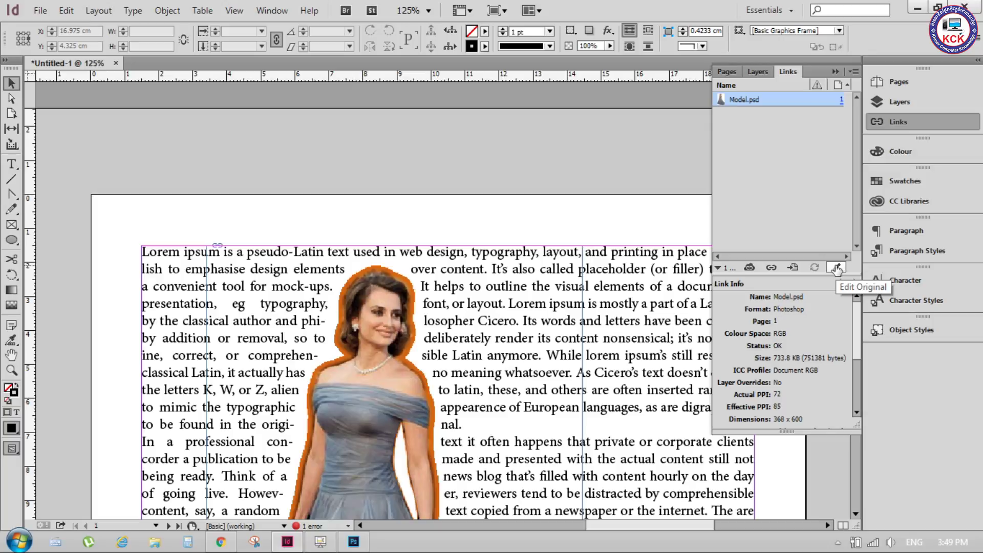
click(837, 268)
click(836, 268)
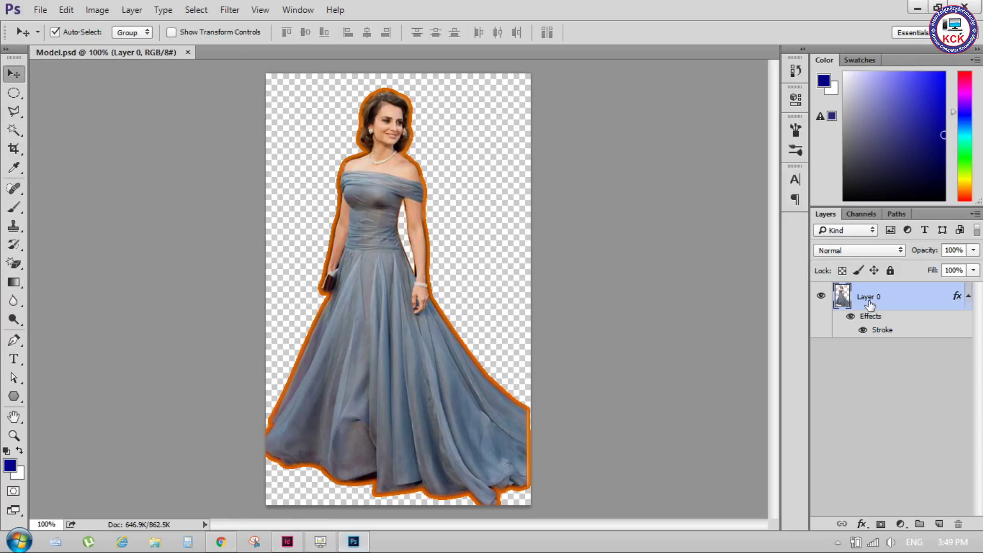
Hide the orange stroke and save a PNG copy as Model.png on the Desktop.
click(850, 316)
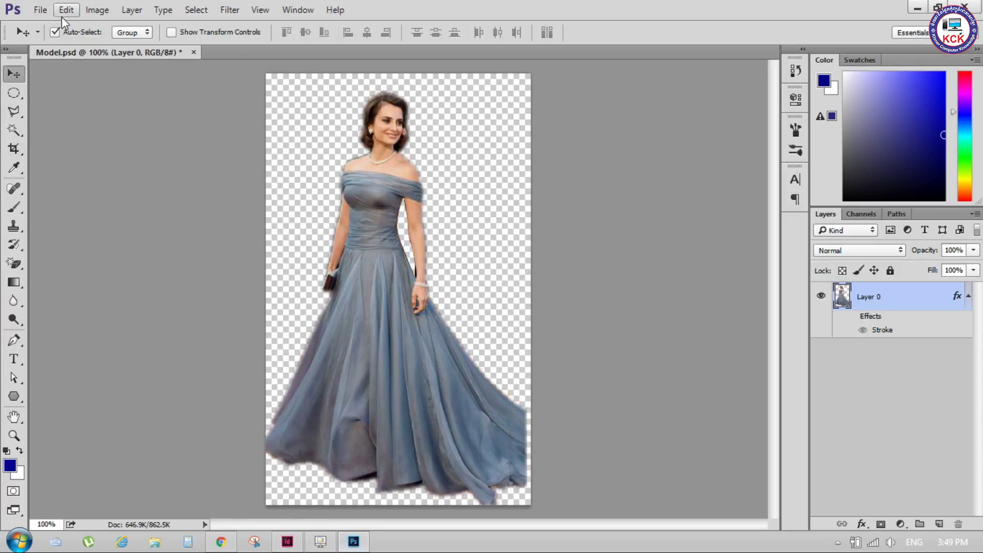
click(40, 10)
click(76, 167)
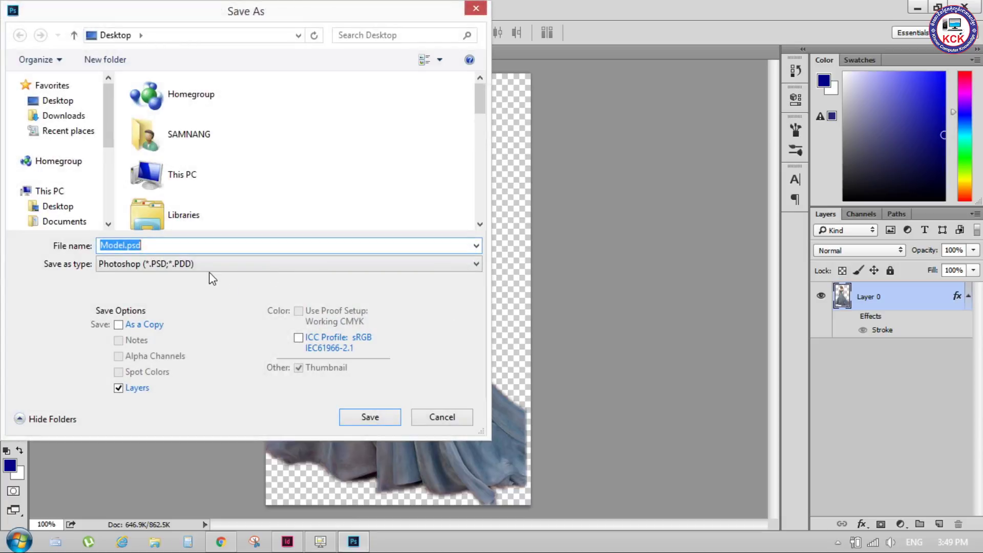
click(205, 263)
click(159, 457)
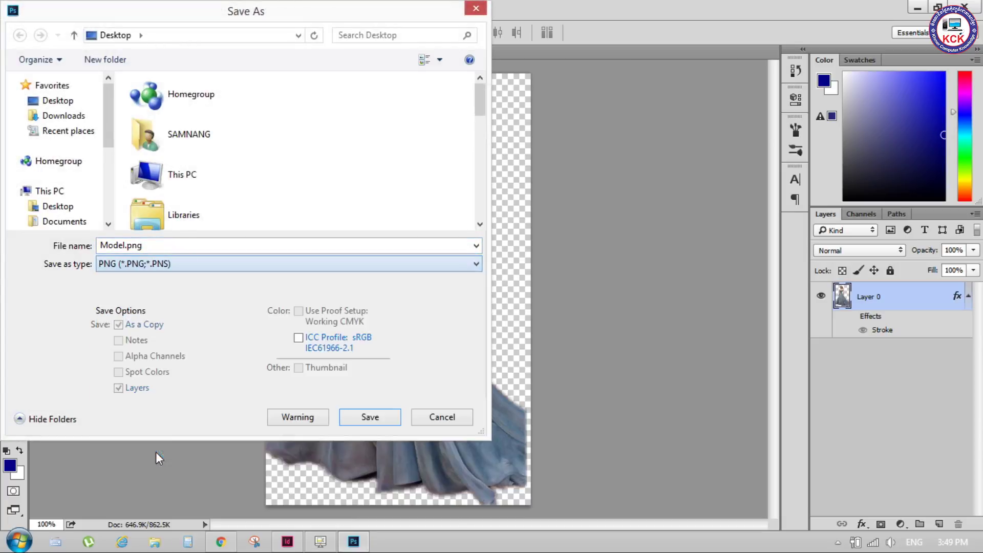
click(57, 100)
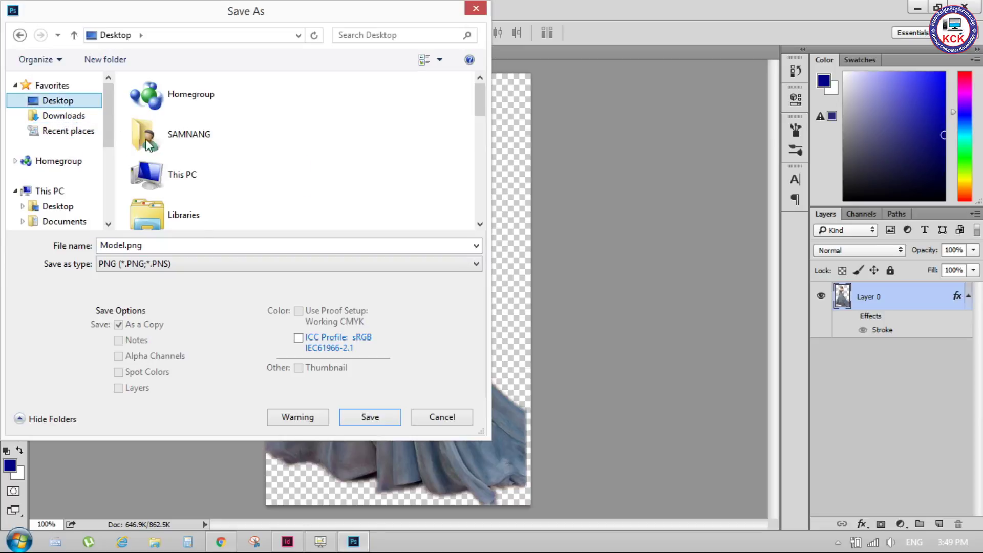
click(351, 418)
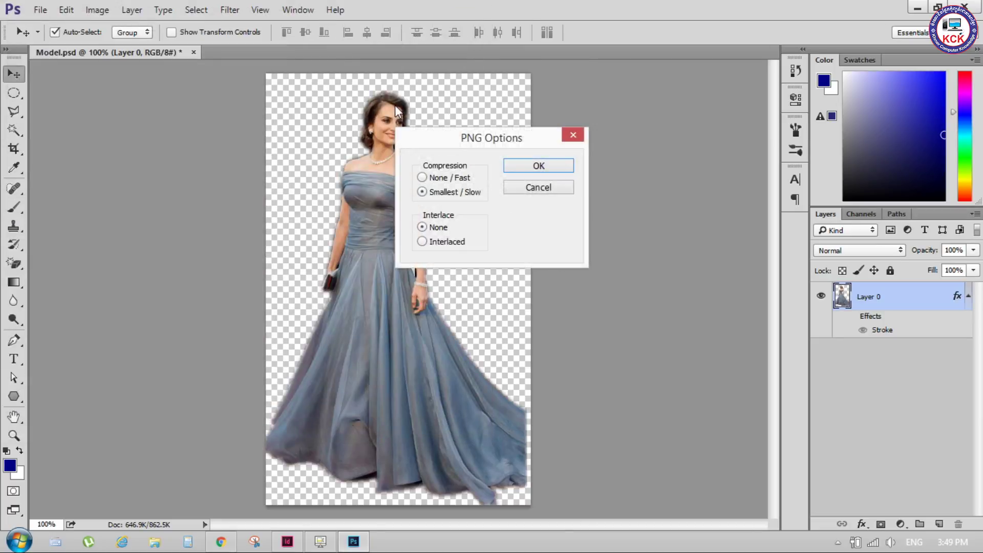
click(532, 167)
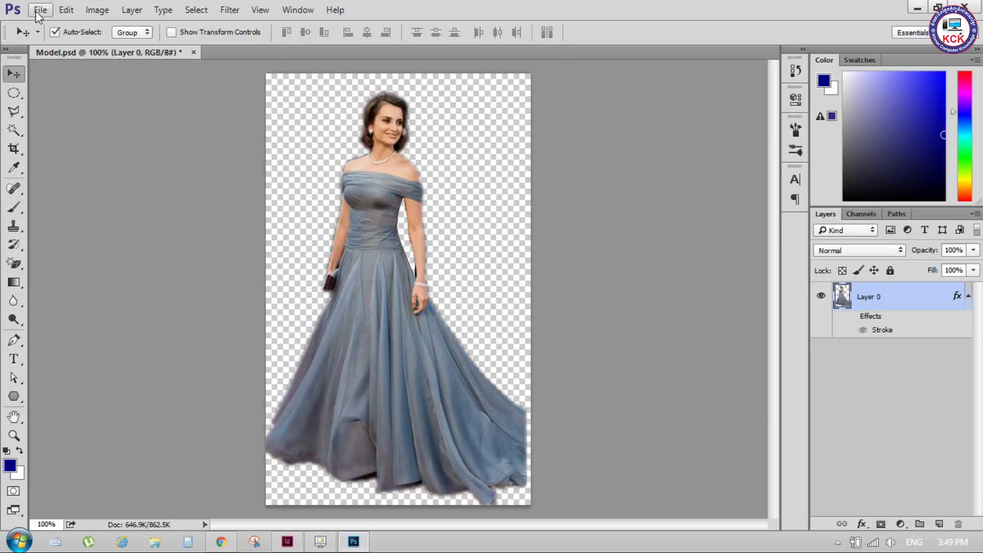
Close the File menu without saving and minimize Photoshop.
click(36, 10)
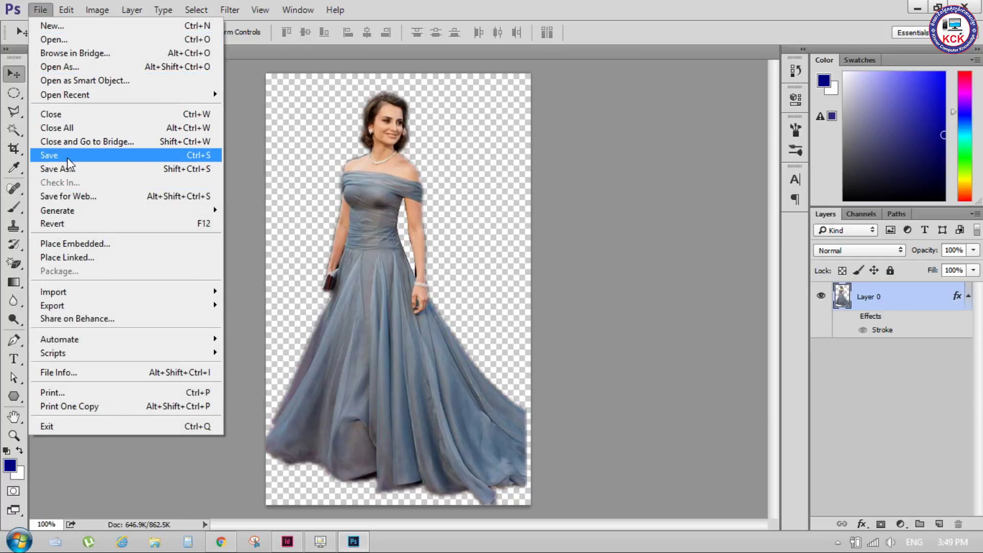
click(506, 153)
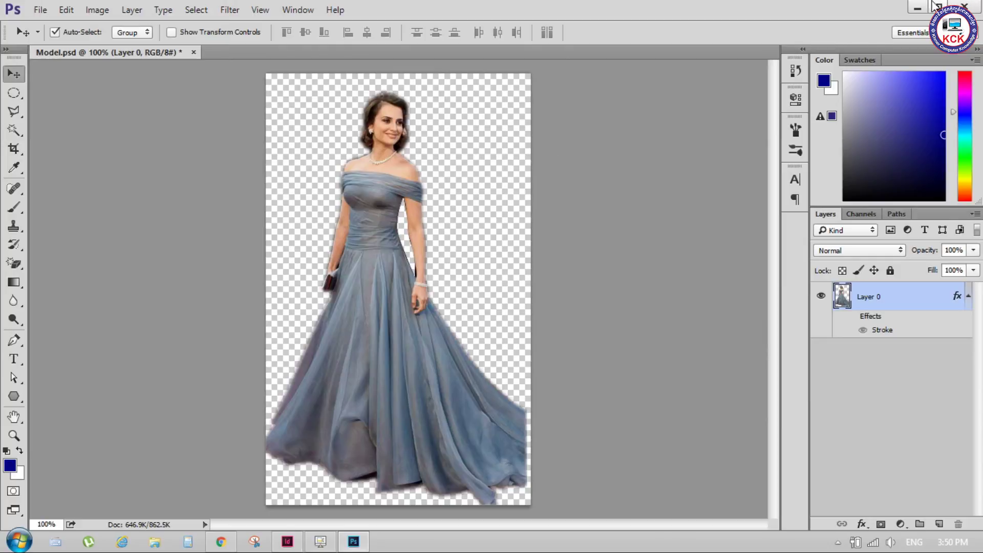
click(917, 9)
Check the saved Model.png on the desktop, then return to the InDesign document.
click(879, 8)
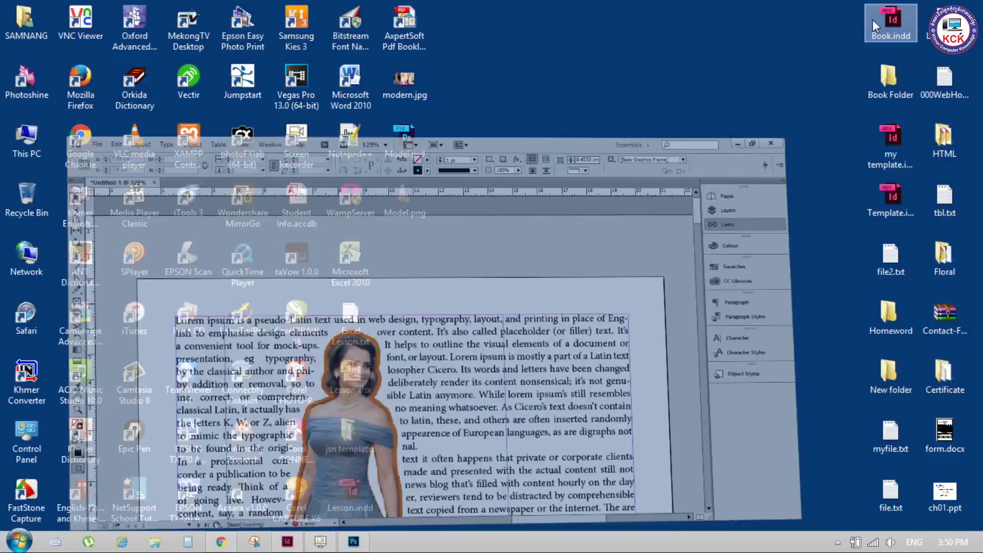
click(405, 199)
mouse_move(353, 542)
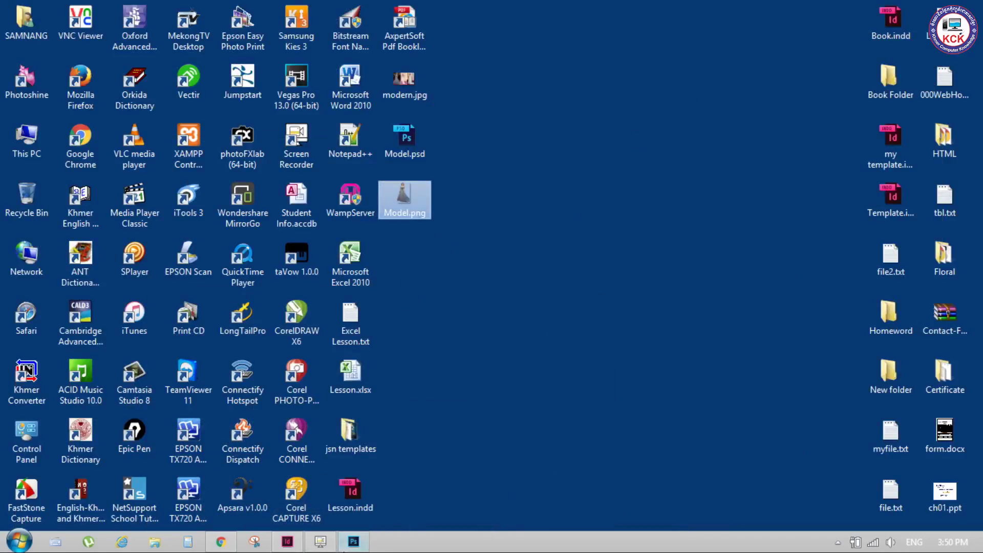
click(277, 543)
scroll(376, 235, down, 3)
scroll(376, 236, down, 3)
scroll(378, 246, down, 3)
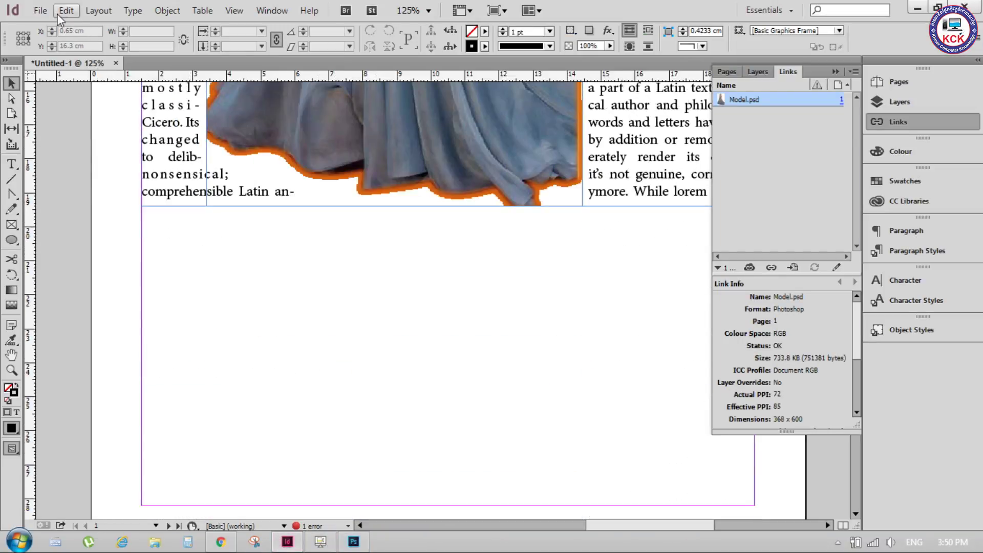
Load Model.png from the Desktop into the place cursor via File > Place.
click(40, 10)
click(67, 211)
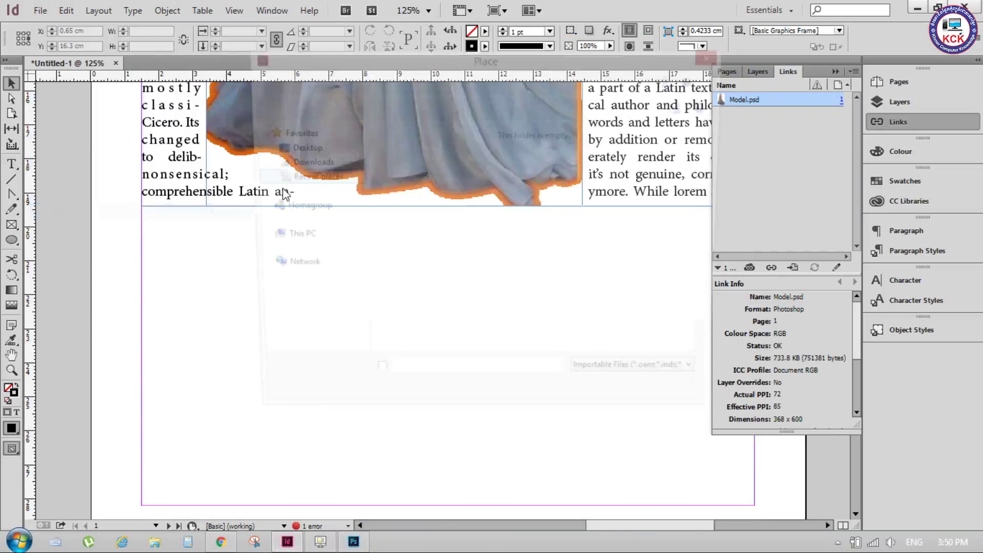
drag(719, 153, 717, 278)
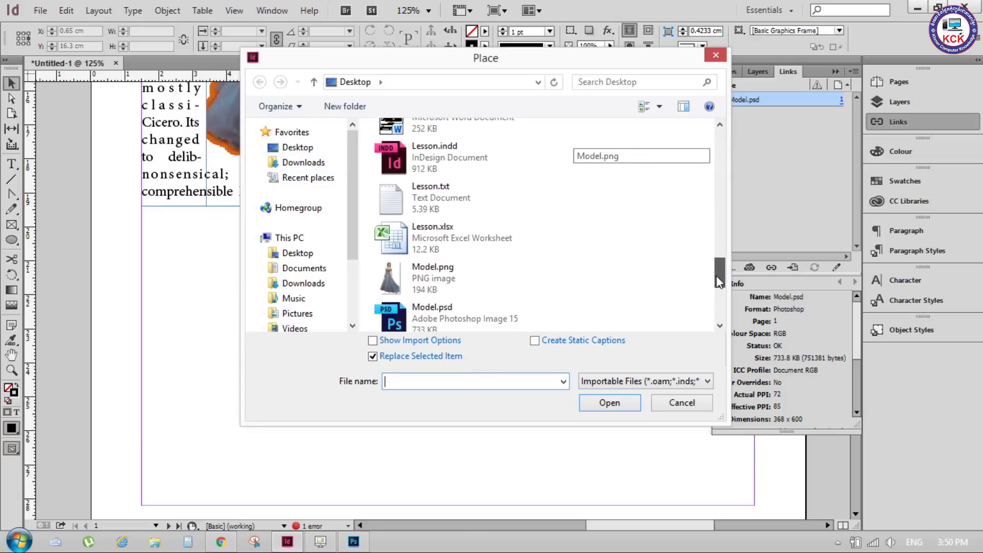
click(460, 285)
click(602, 403)
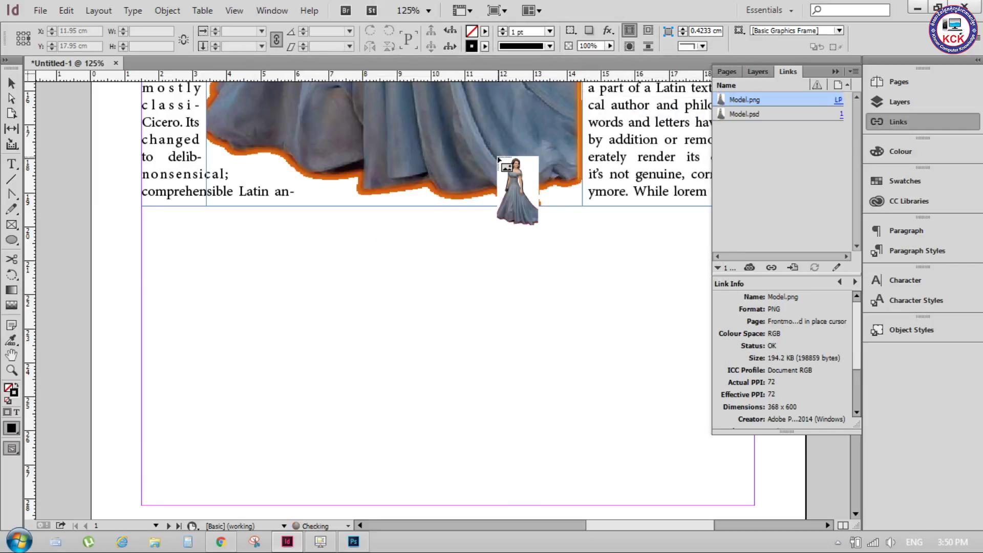
scroll(577, 254, up, 2)
scroll(578, 255, up, 8)
scroll(577, 254, up, 8)
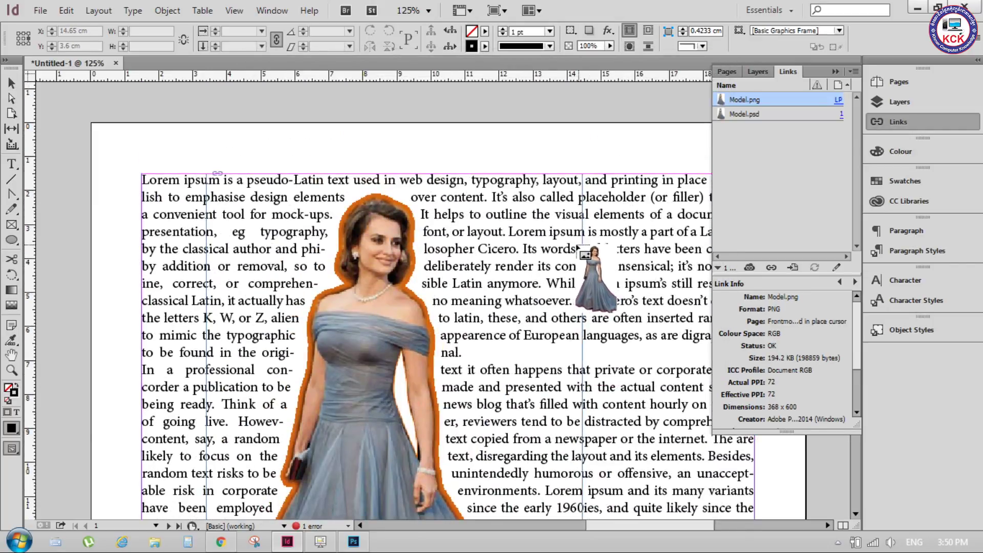
Draw Model.png small in the right column and wrap body text around its detected edges.
drag(553, 230, 686, 447)
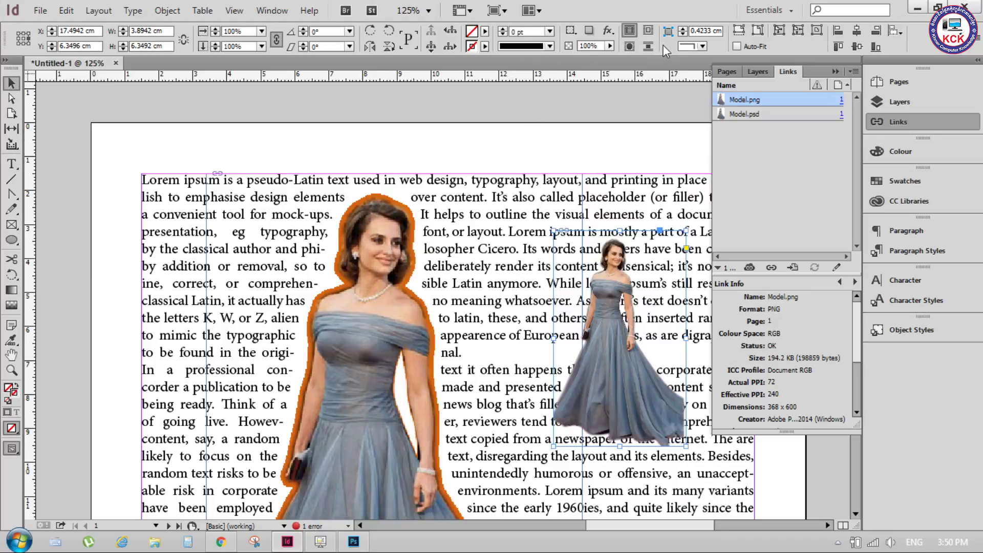
click(277, 11)
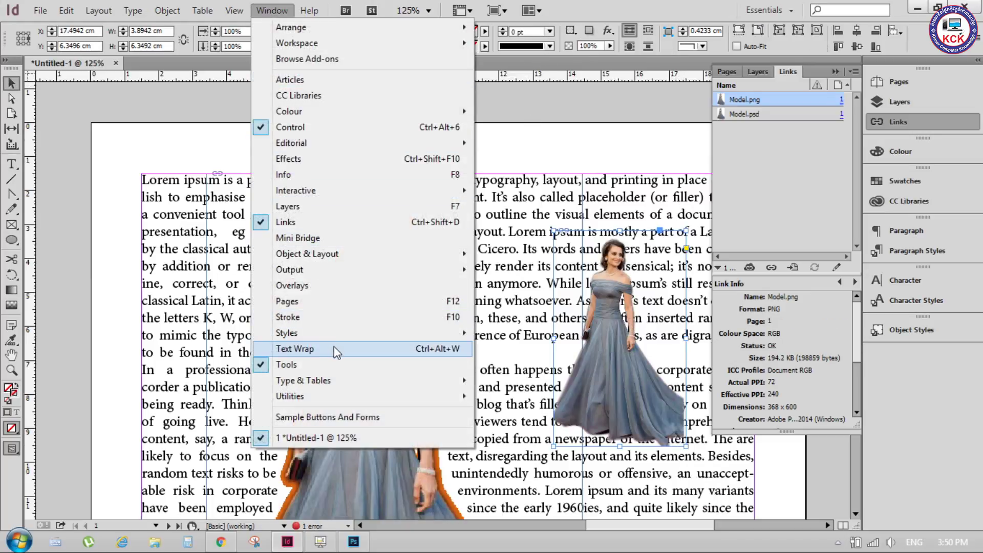
click(333, 349)
click(761, 142)
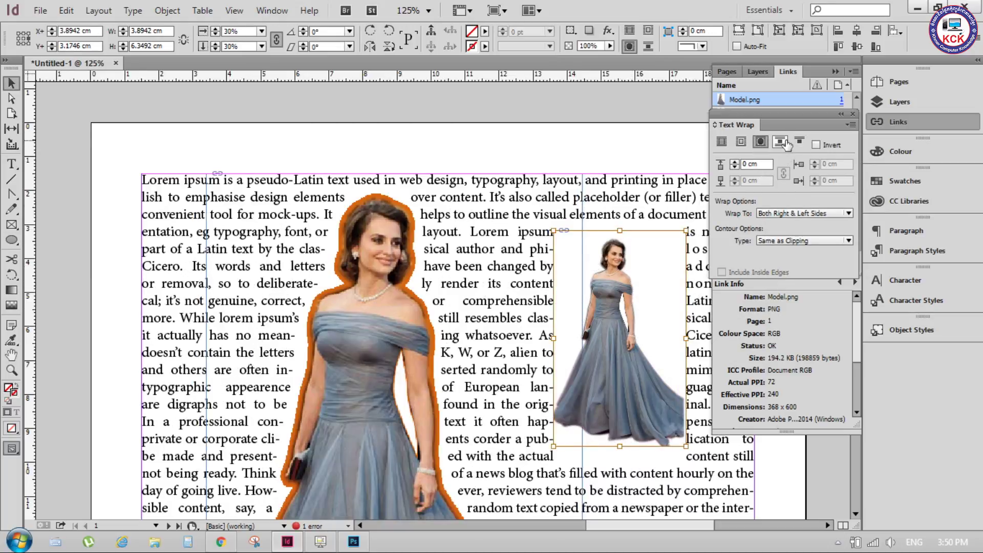
click(801, 240)
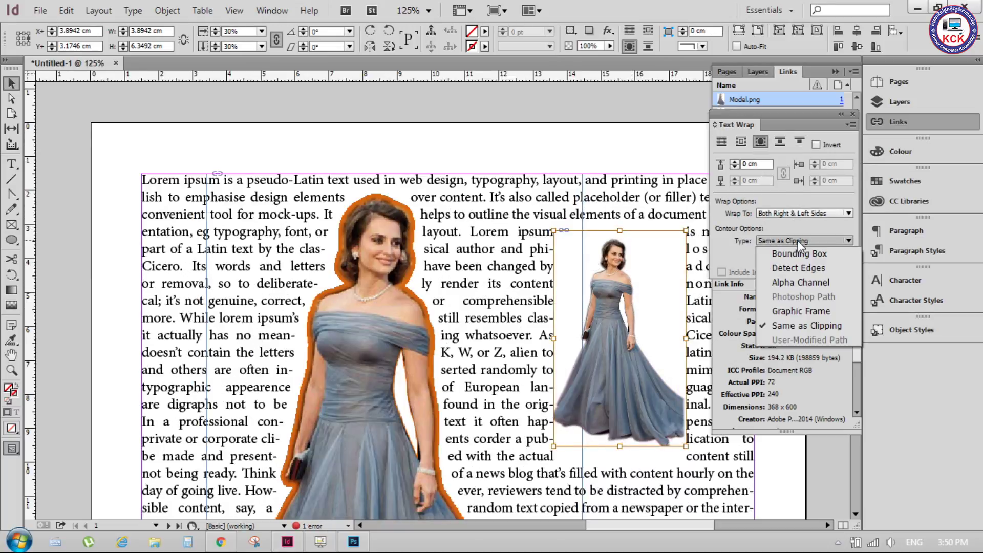
click(797, 272)
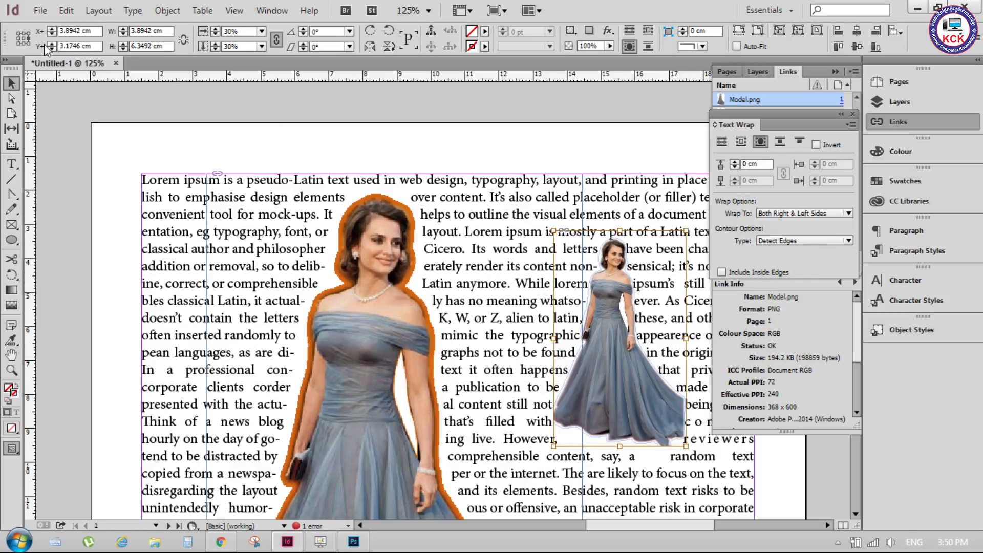
click(809, 440)
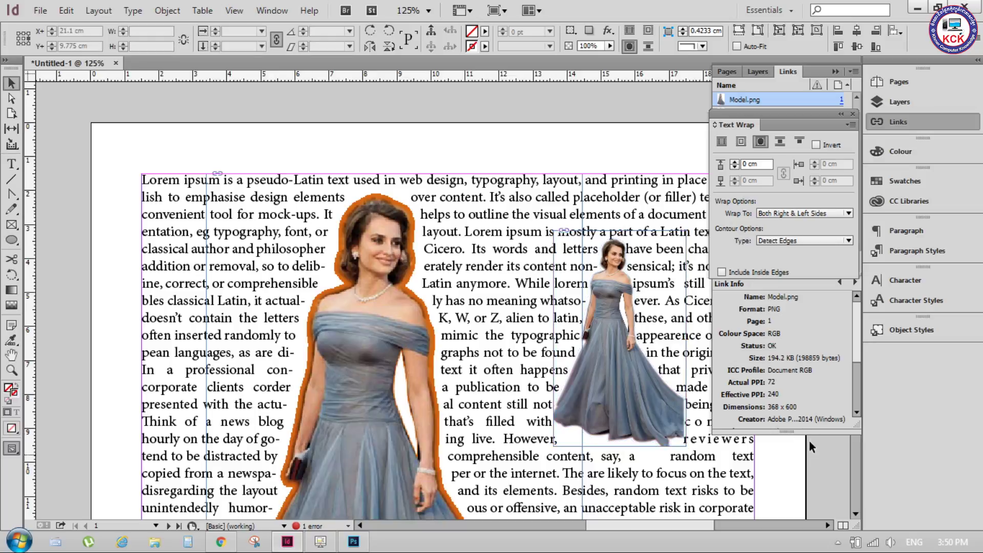
click(852, 113)
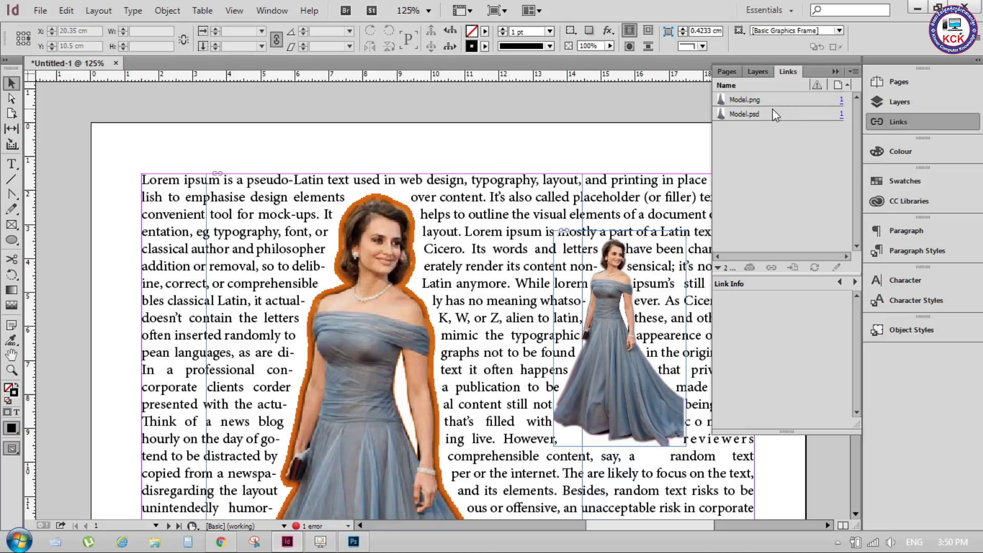
Review the link details and open Model.psd's original in Photoshop.
click(733, 102)
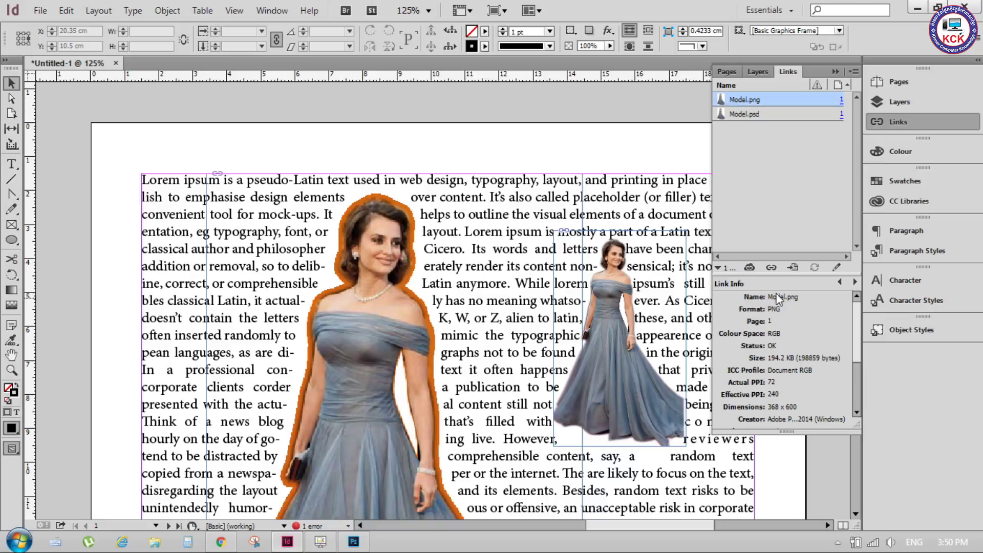
click(719, 269)
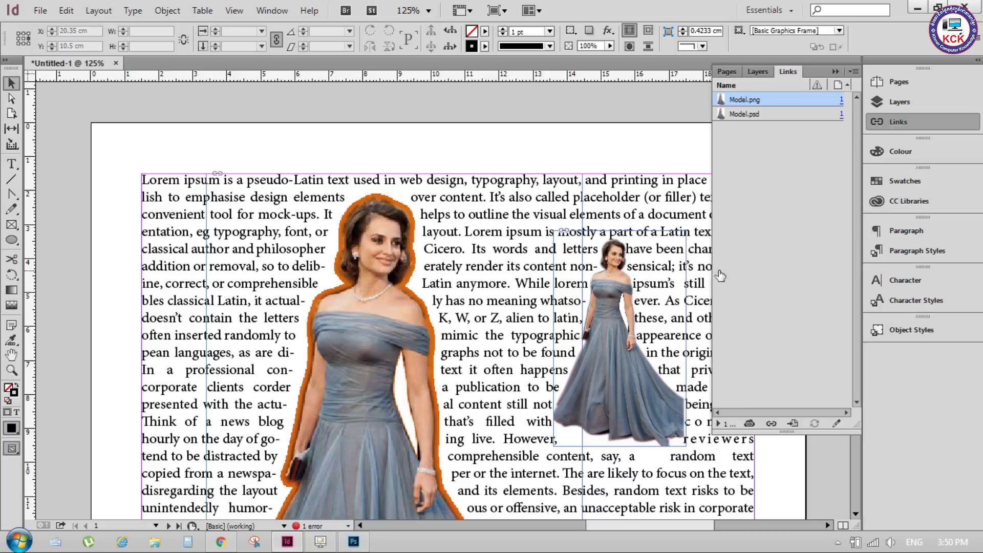
click(719, 268)
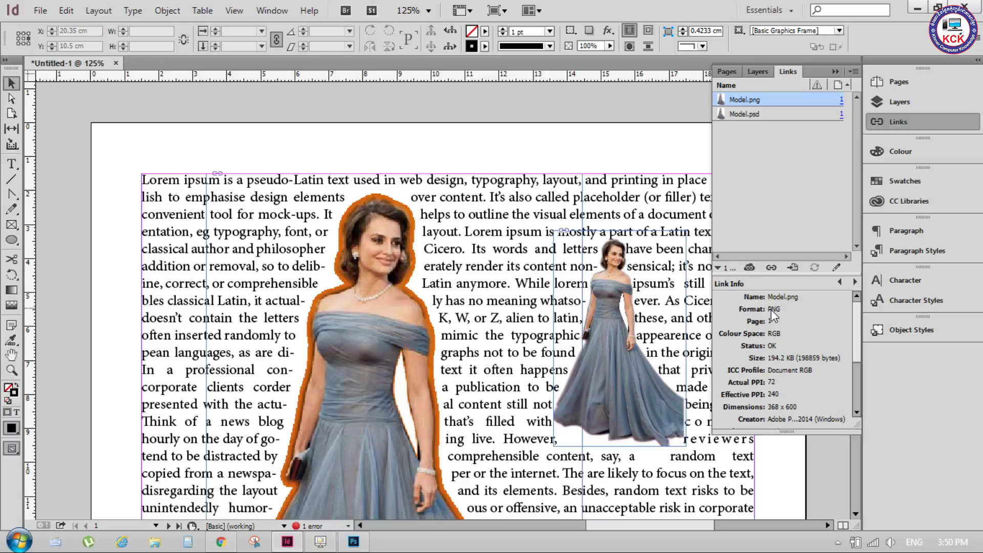
click(755, 115)
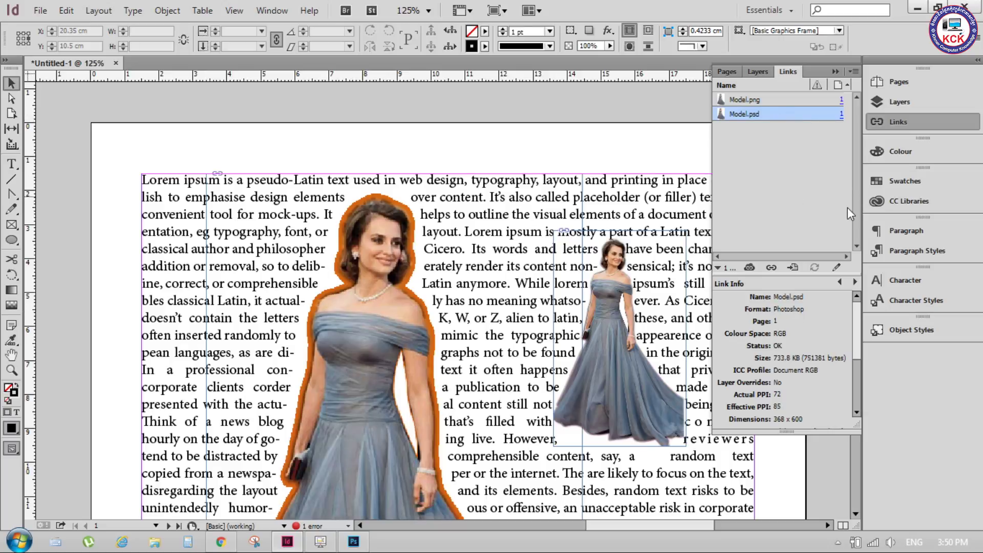
click(836, 268)
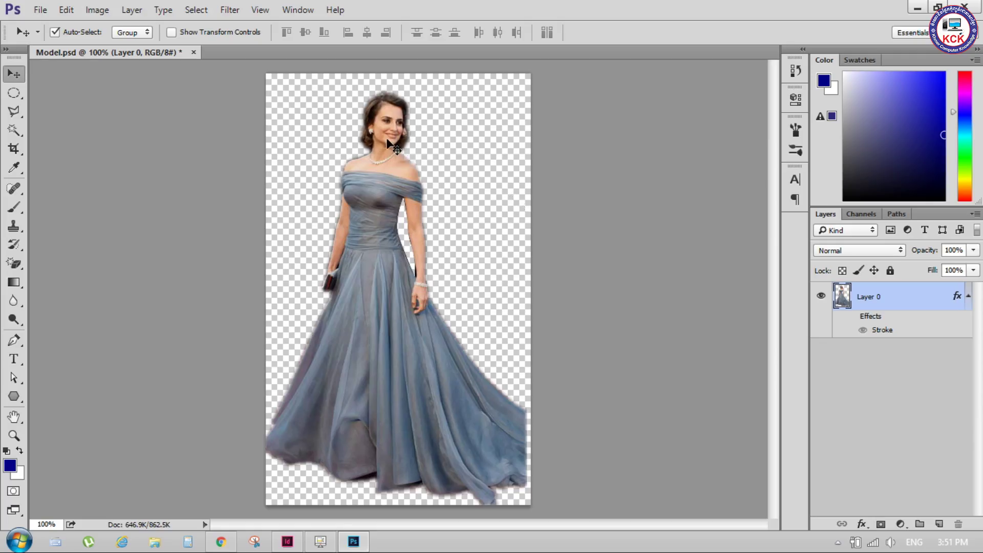
Return to InDesign and open Model.png's original in Windows Photo Viewer.
click(917, 8)
click(733, 101)
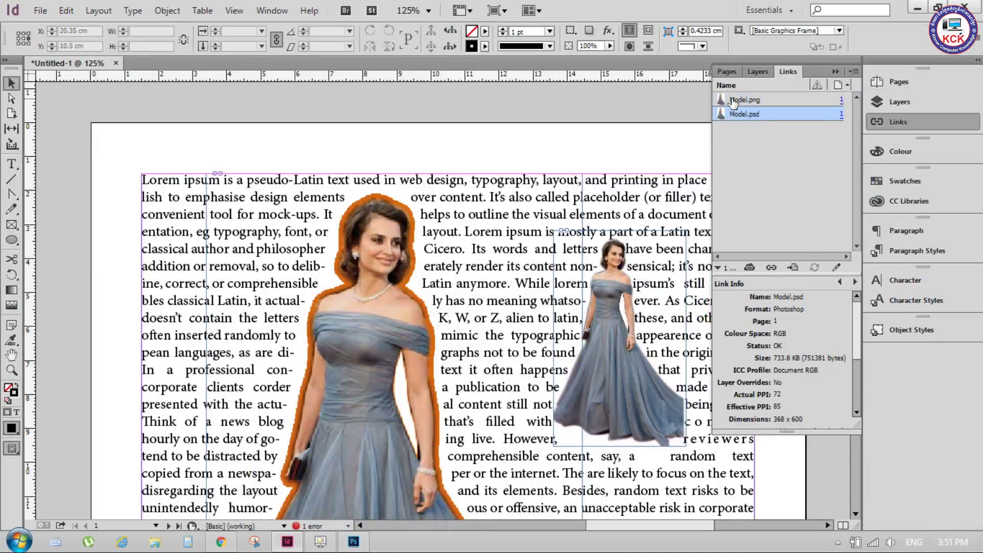
click(837, 267)
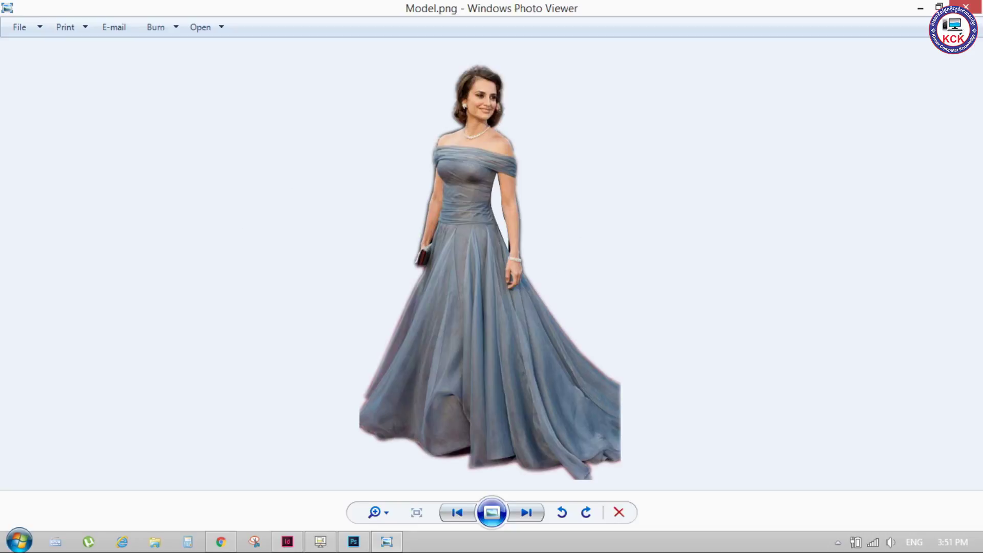
Close the Model.png preview in Windows Photo Viewer and minimize InDesign to the desktop.
click(966, 5)
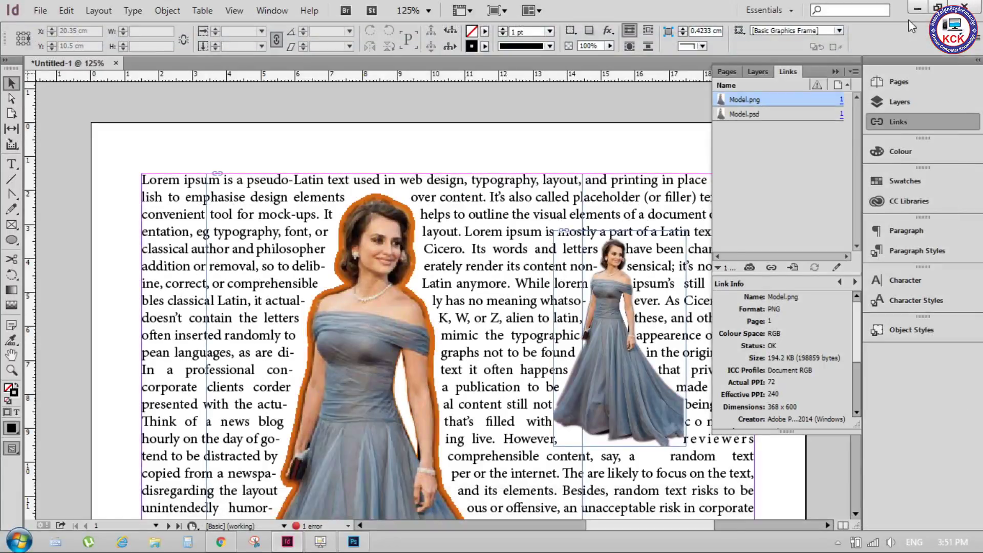
click(913, 6)
Make Paint the default app for all .png files via Model.png's Open with menu.
right_click(387, 196)
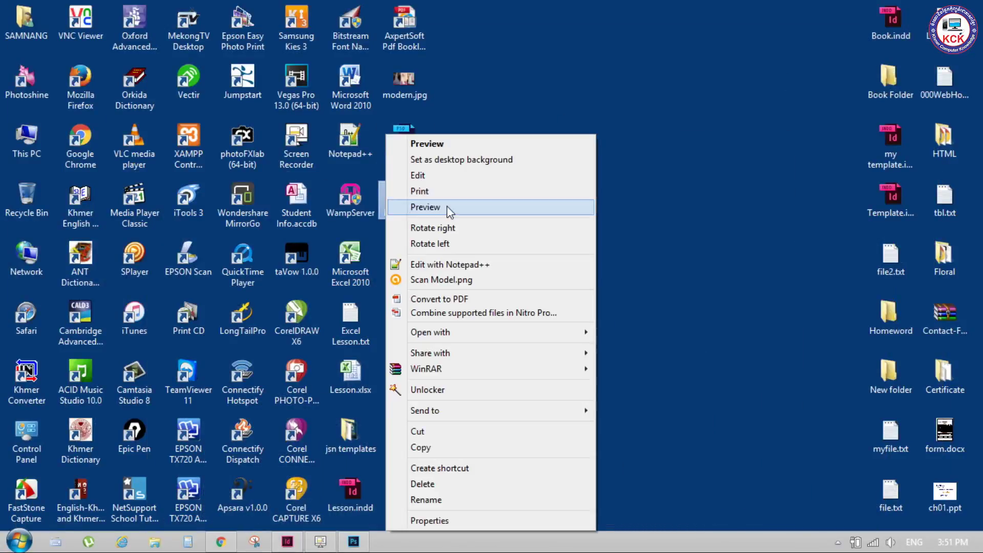
mouse_move(492, 331)
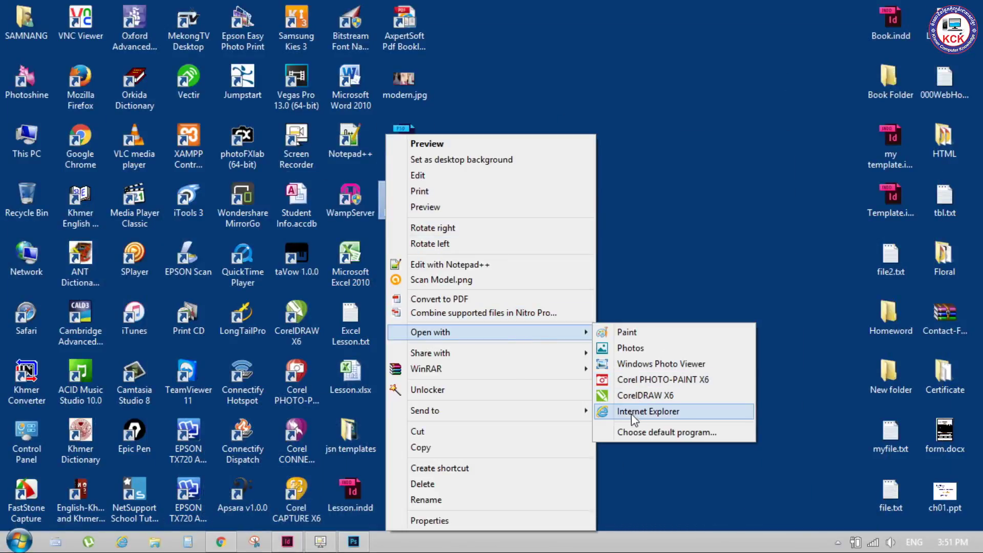
click(635, 431)
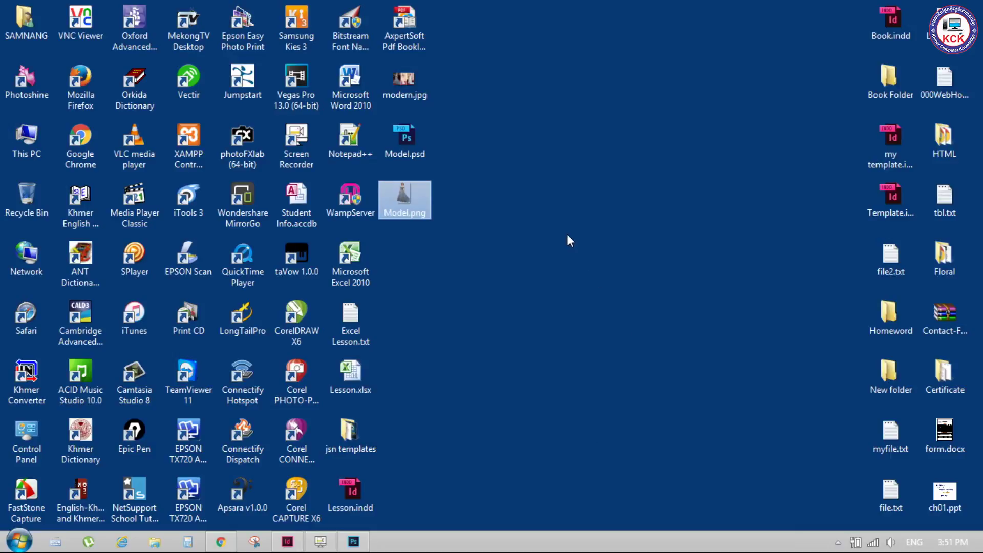
scroll(431, 301, down, 2)
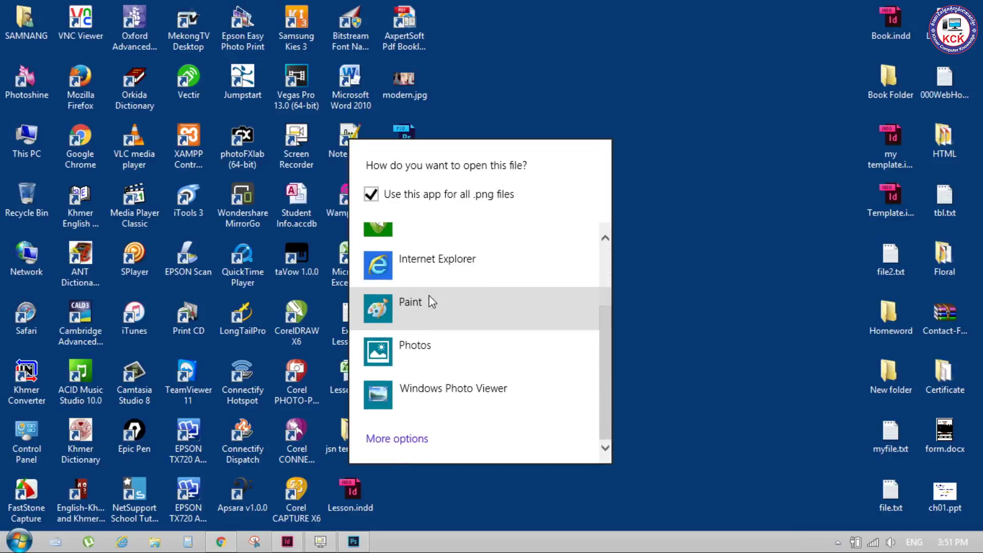
click(459, 311)
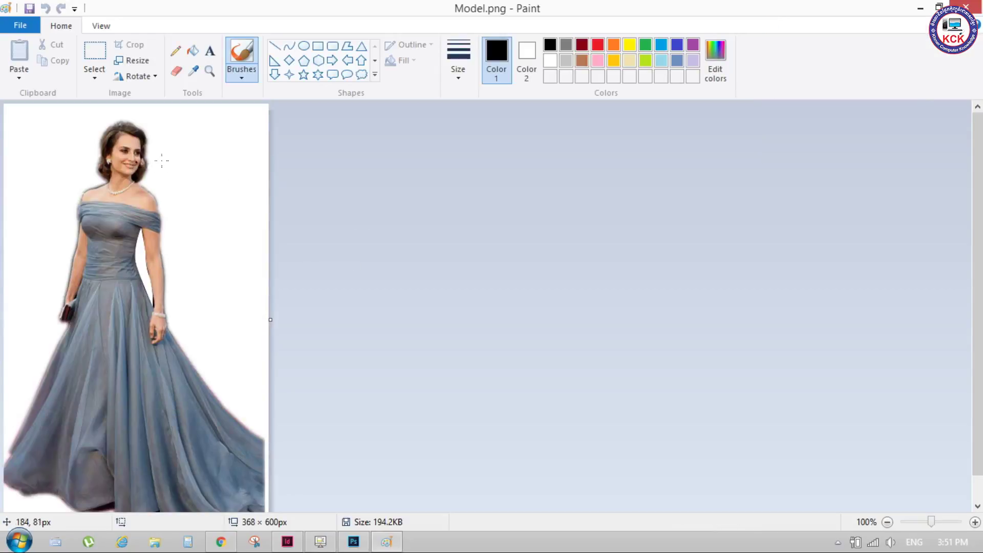
Reopen Model.png in Paint to confirm, close Paint, and bring the InDesign layout back.
click(965, 6)
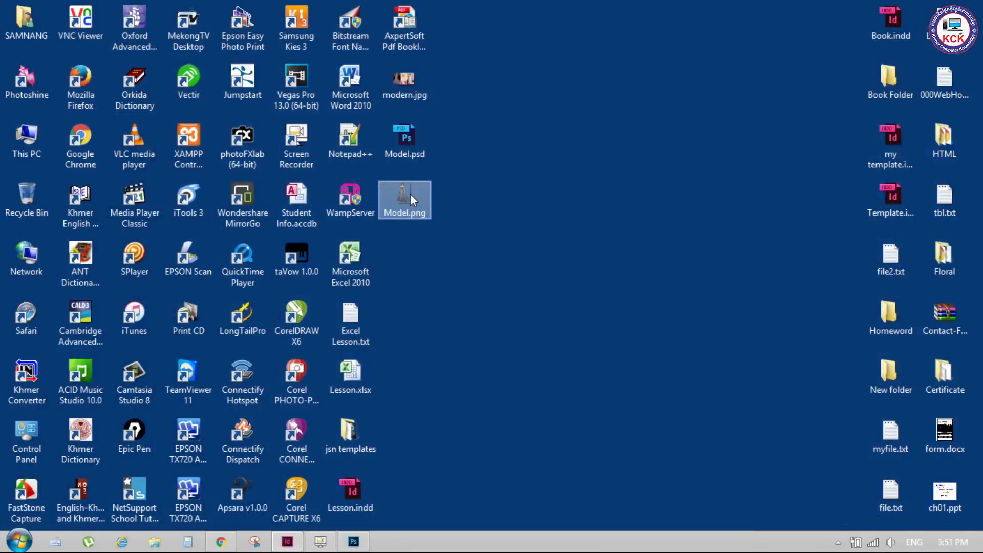
double_click(410, 194)
click(966, 6)
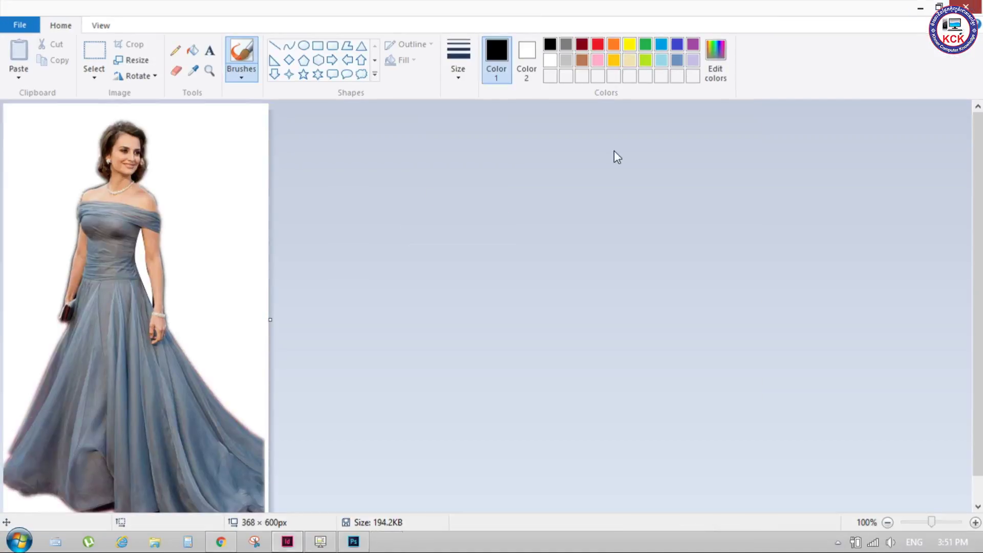
double_click(365, 496)
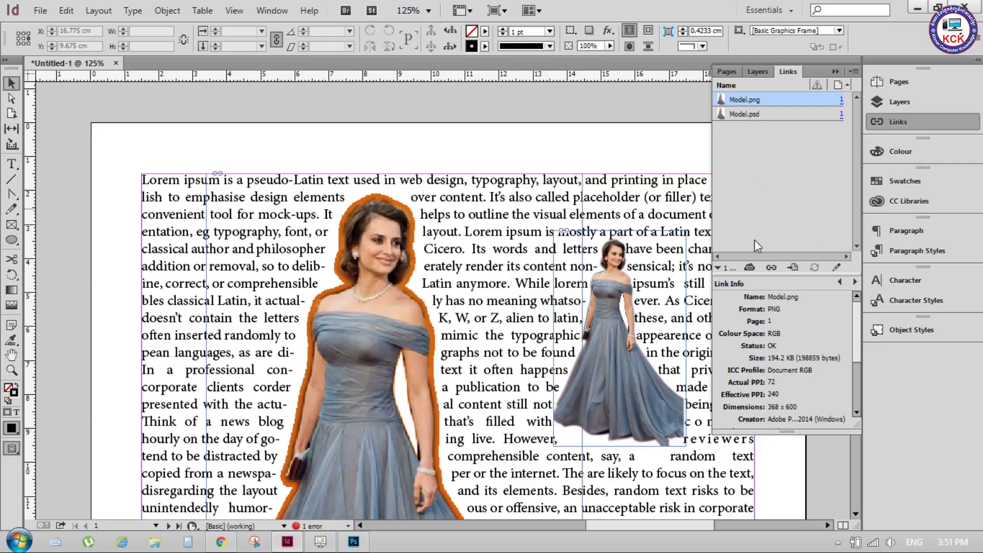
Try Edit Original on Model.png twice, dismissing each 'No editor found' error.
click(836, 267)
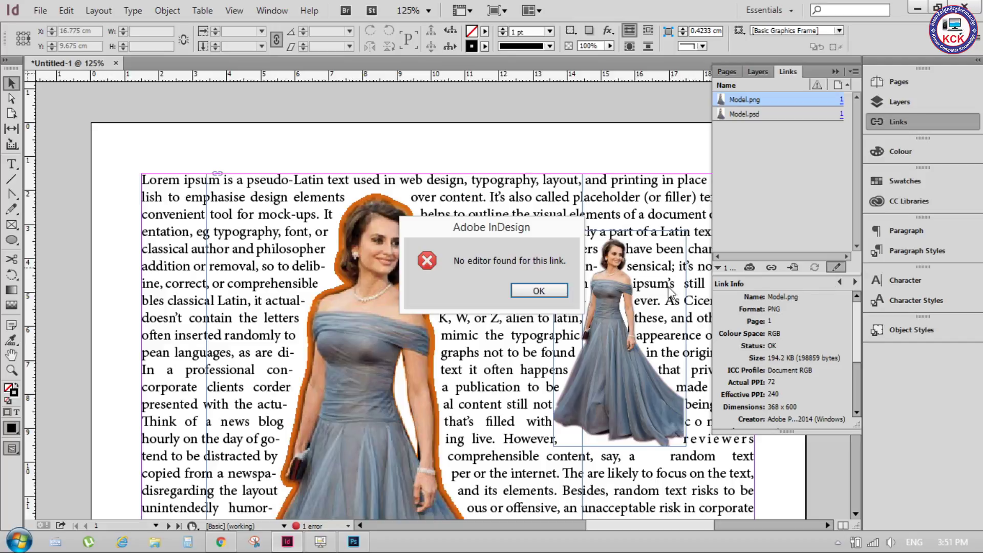
click(545, 291)
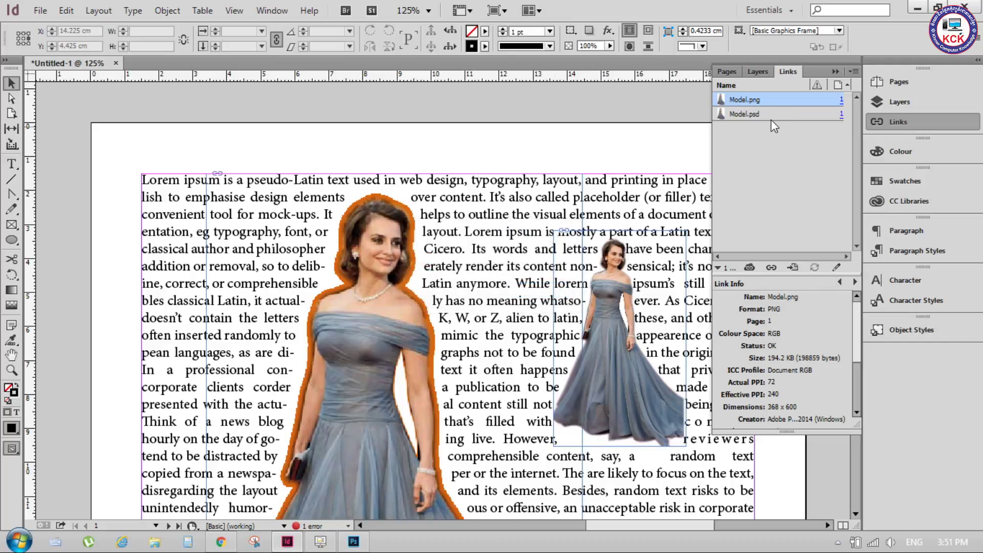
click(837, 267)
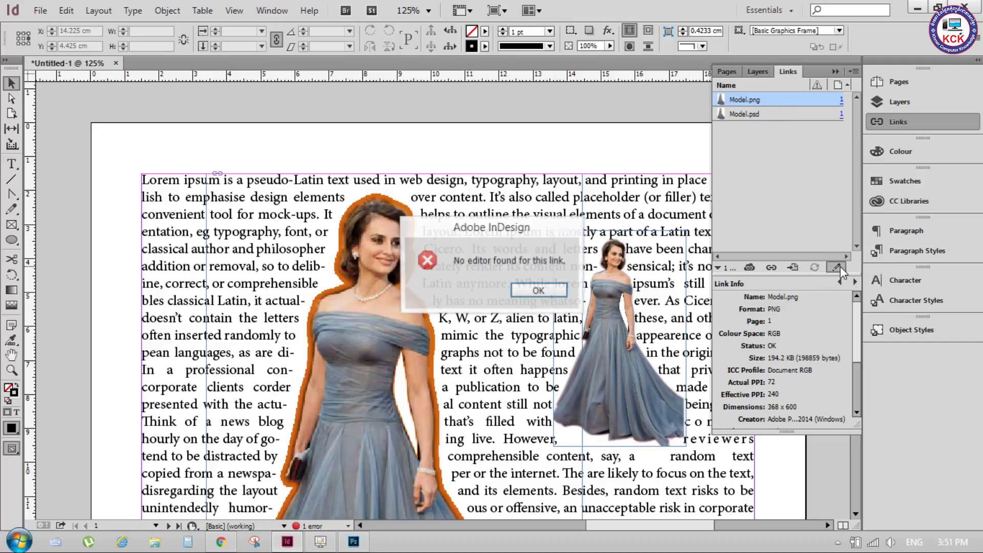
click(524, 299)
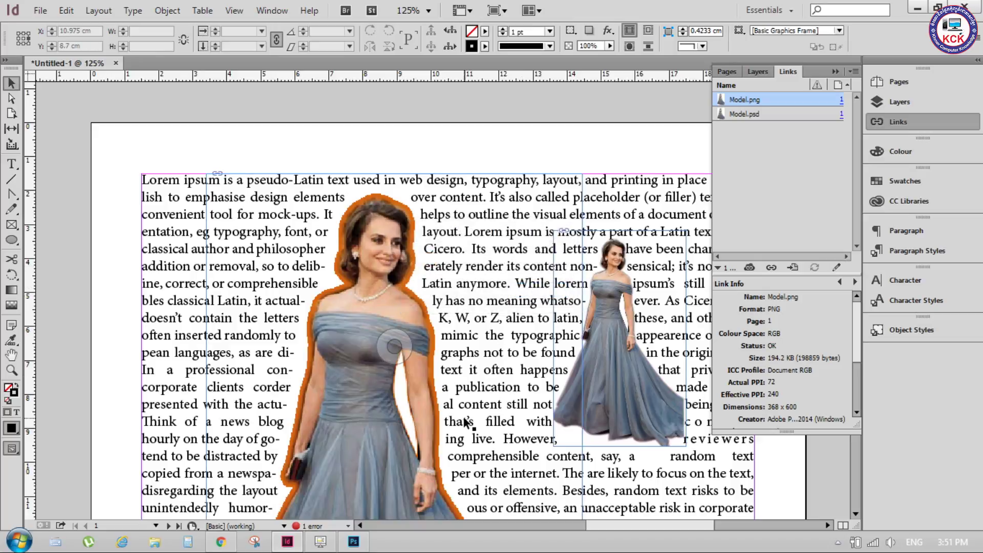
Open Model.png in Paint and draw a long black curve beside the model.
click(917, 9)
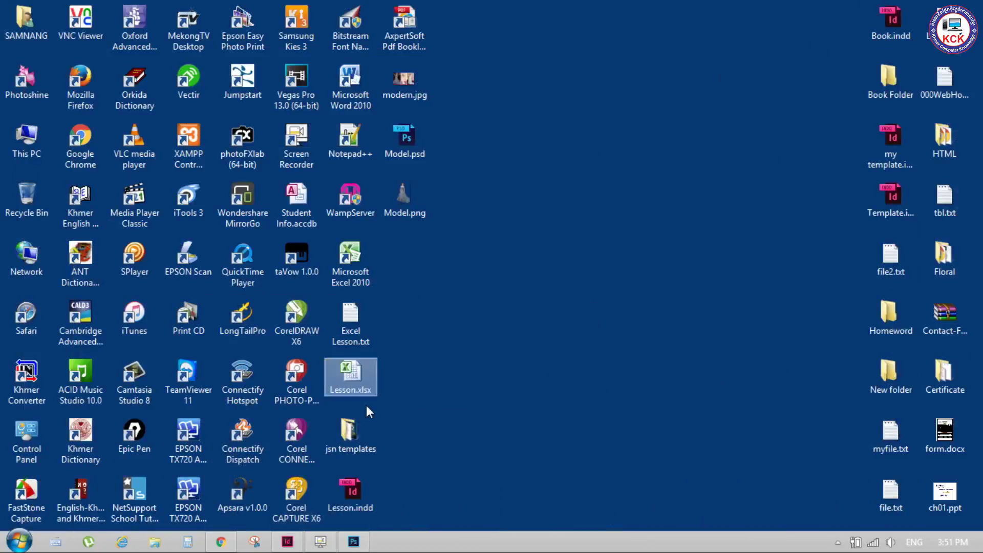
double_click(401, 193)
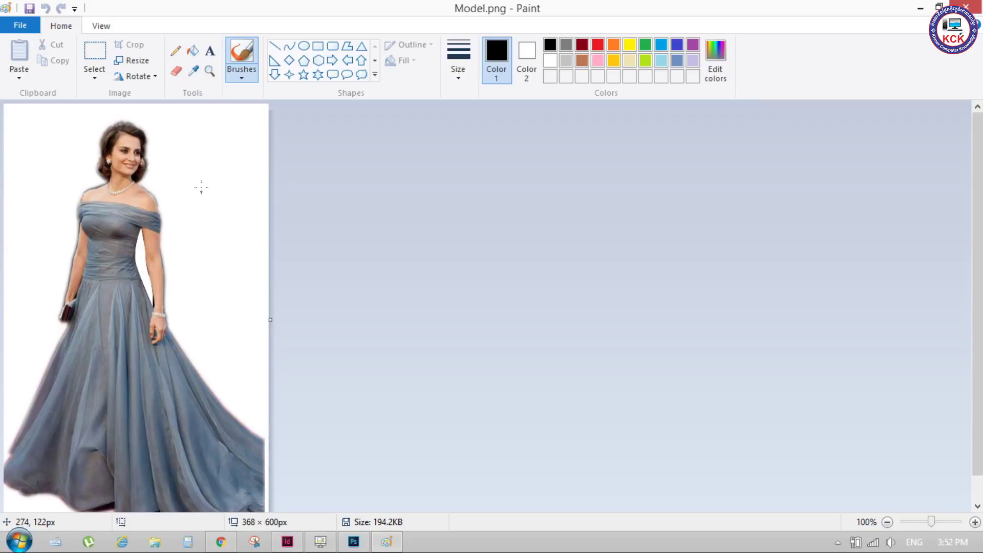
mouse_move(214, 147)
mouse_down()
mouse_move(194, 455)
mouse_move(248, 476)
mouse_up()
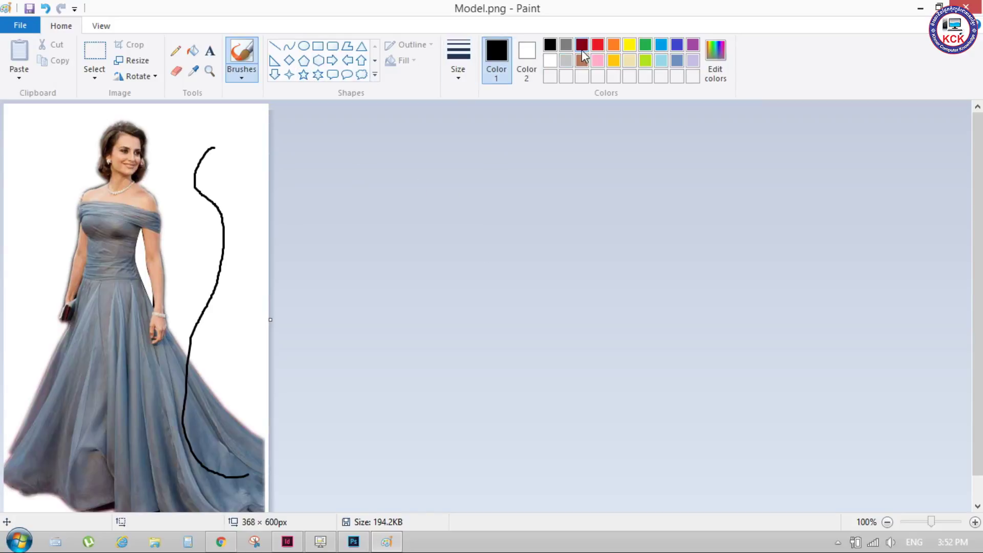
Spray red airbrush strokes across the dress, then save Model.png and close Paint.
click(597, 45)
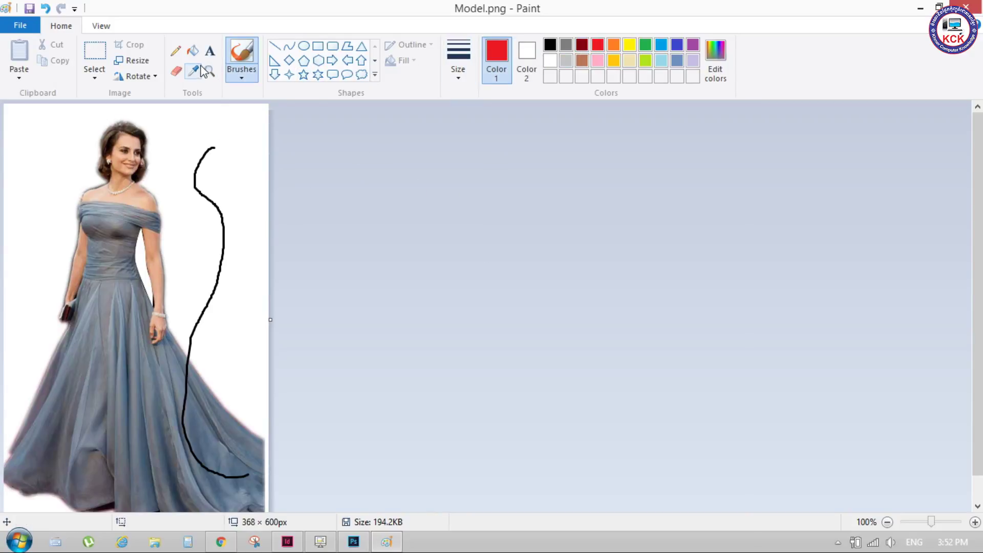
click(241, 77)
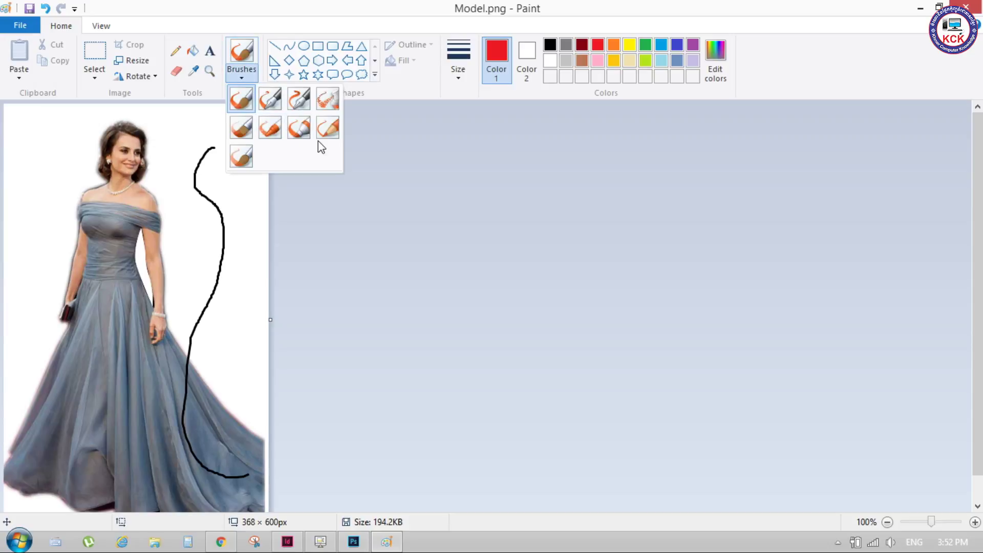
click(328, 101)
drag(48, 306, 266, 199)
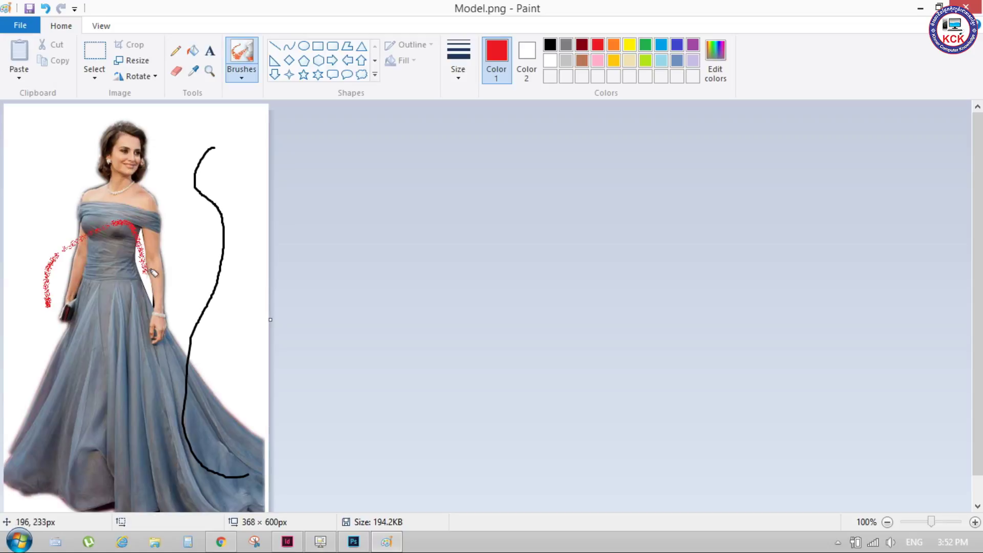
drag(60, 359, 351, 224)
mouse_move(70, 420)
mouse_down()
mouse_move(208, 147)
mouse_move(189, 246)
mouse_up()
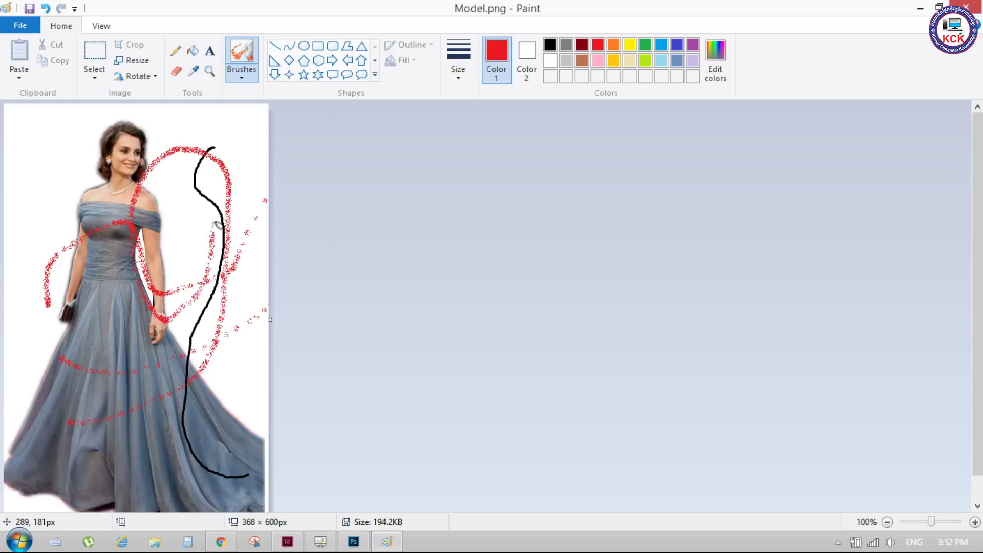
click(29, 8)
click(977, 6)
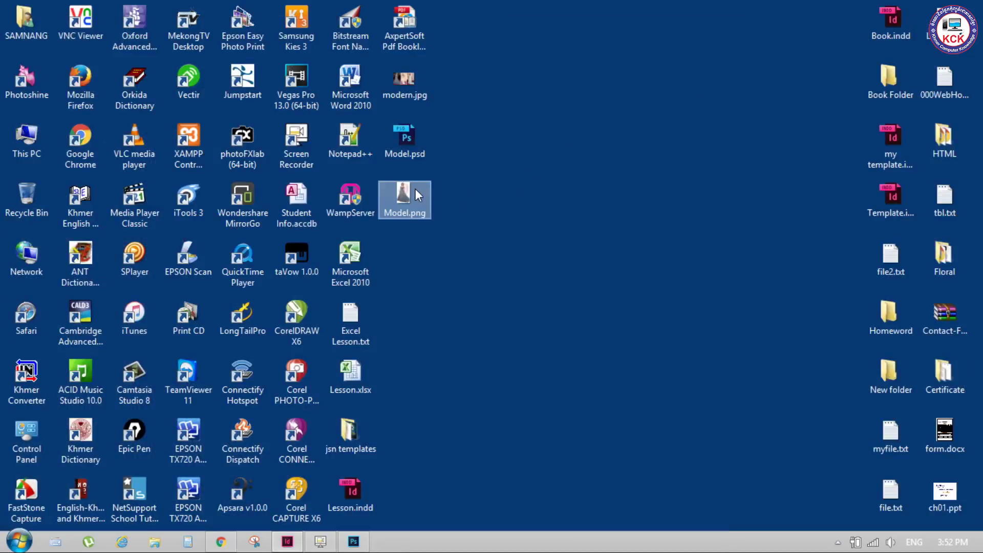
Switch to Photoshop, then back to InDesign to see the updated Model.png.
click(353, 541)
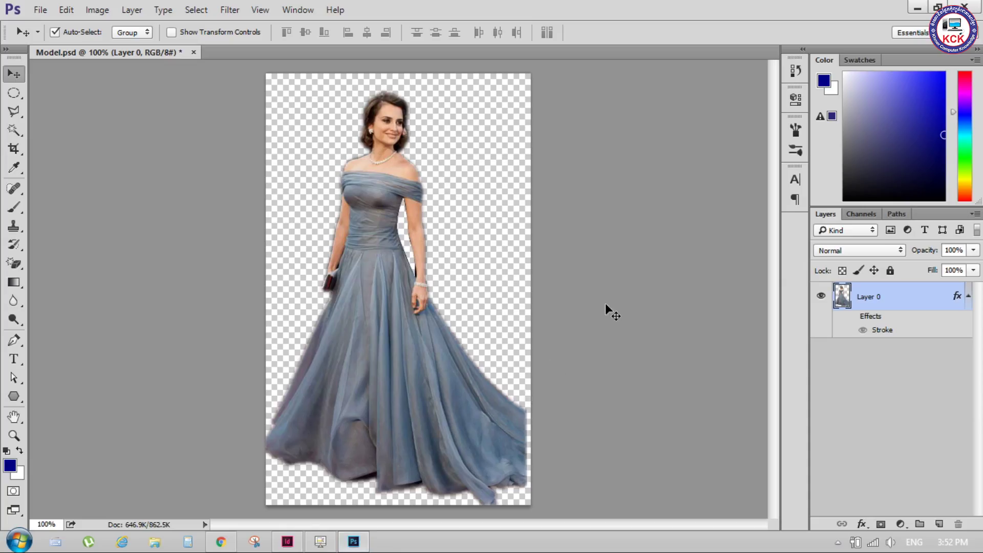
click(287, 541)
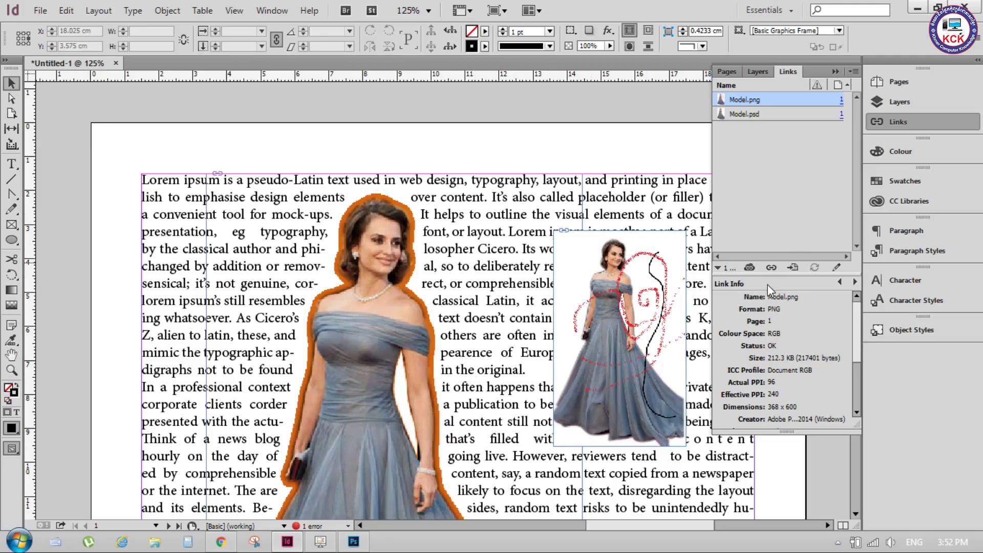
mouse_move(619, 338)
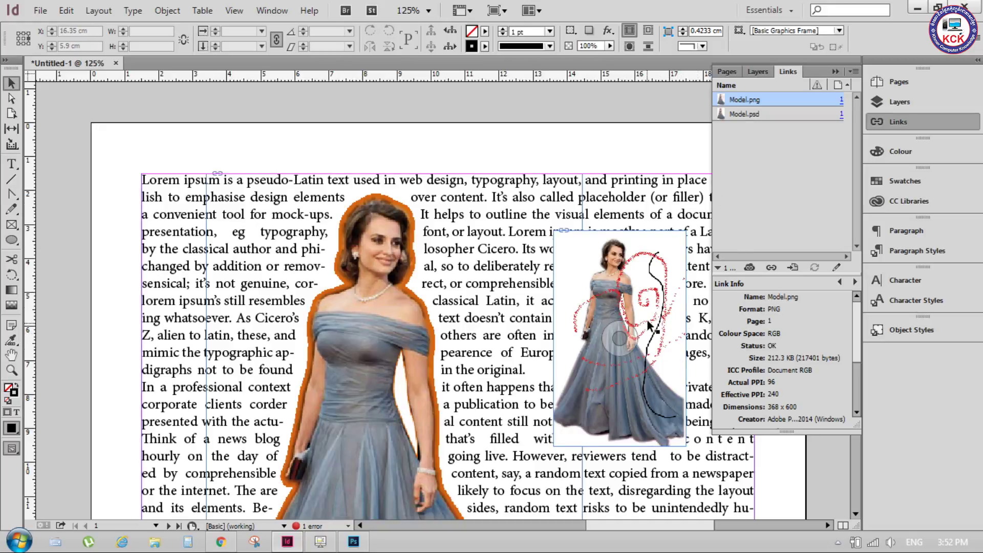
scroll(647, 318, up, 5)
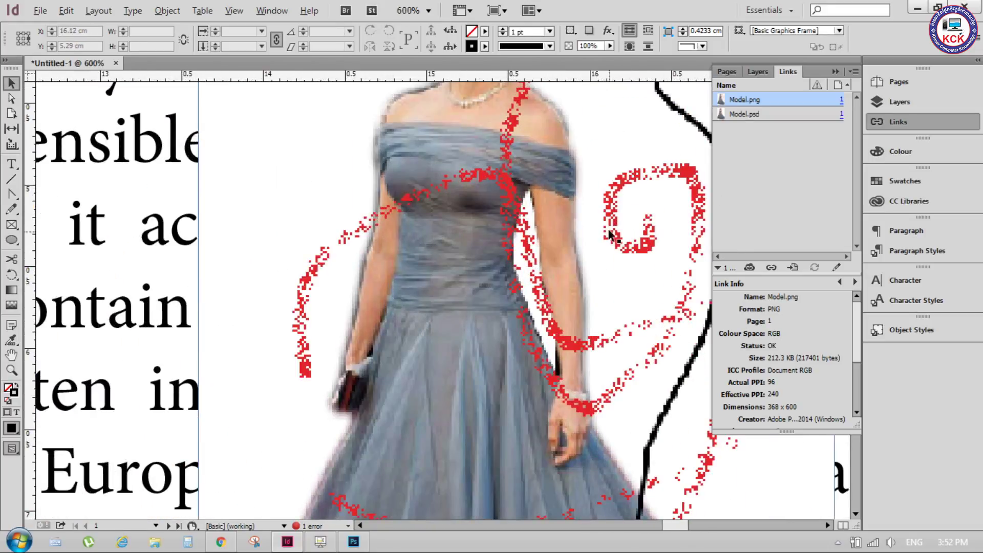
scroll(606, 223, down, 1)
scroll(606, 222, down, 3)
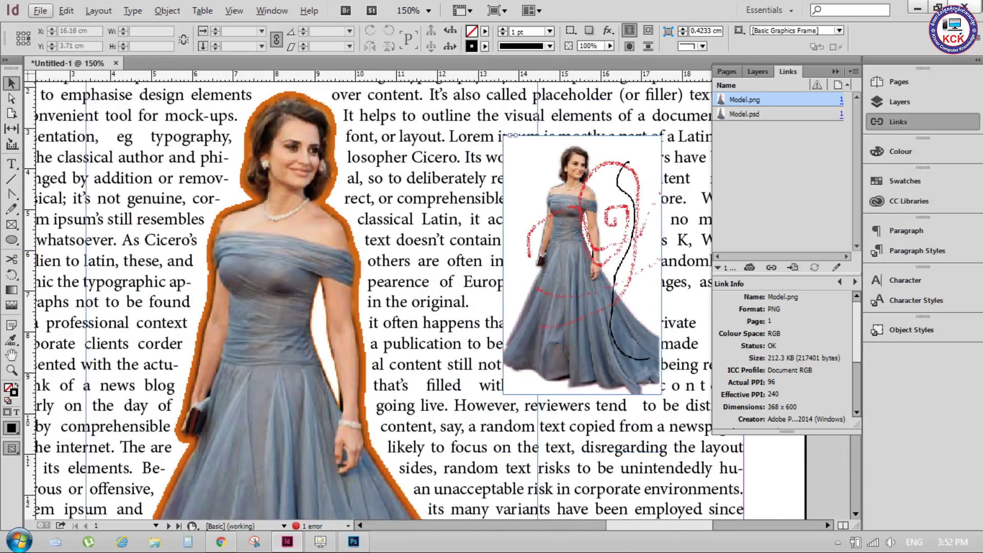
click(920, 5)
click(918, 7)
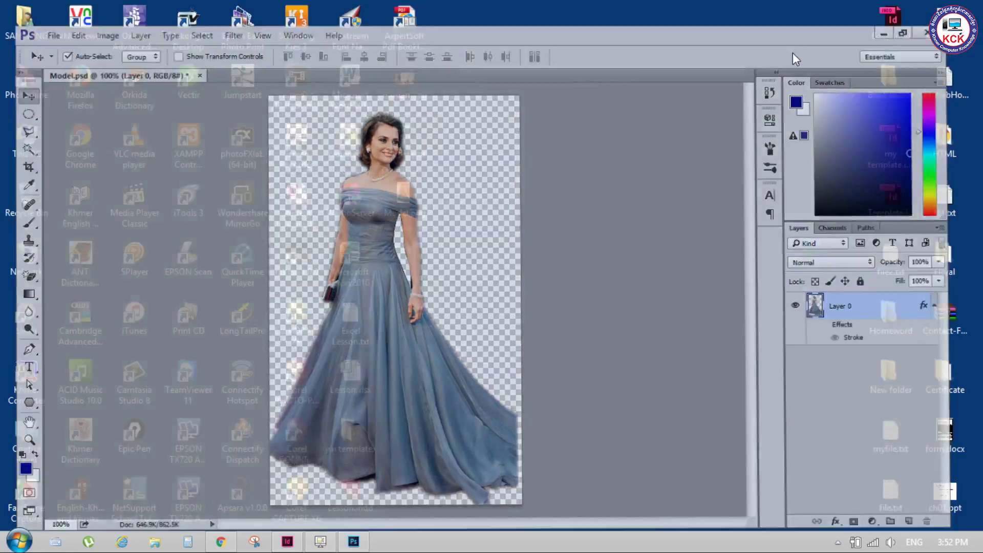
double_click(422, 203)
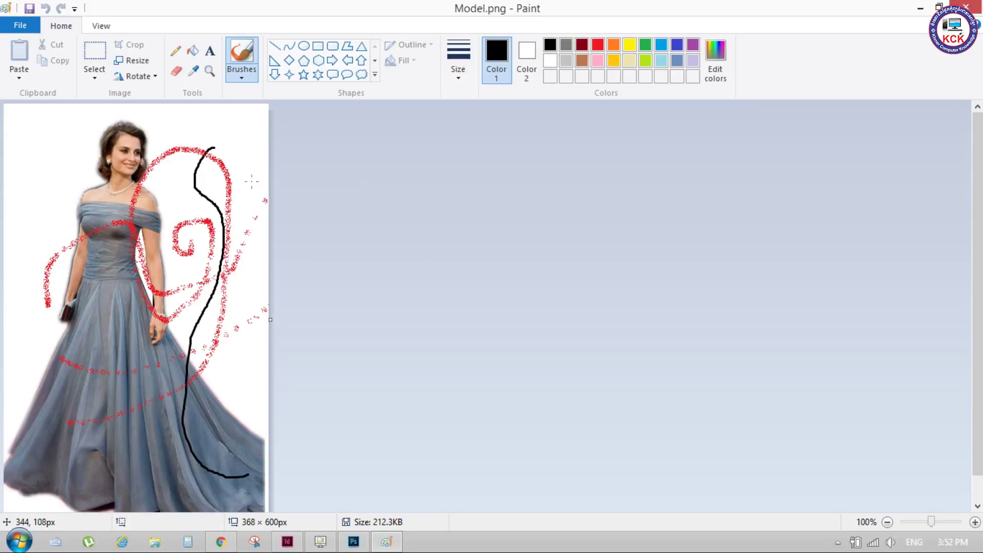
click(968, 6)
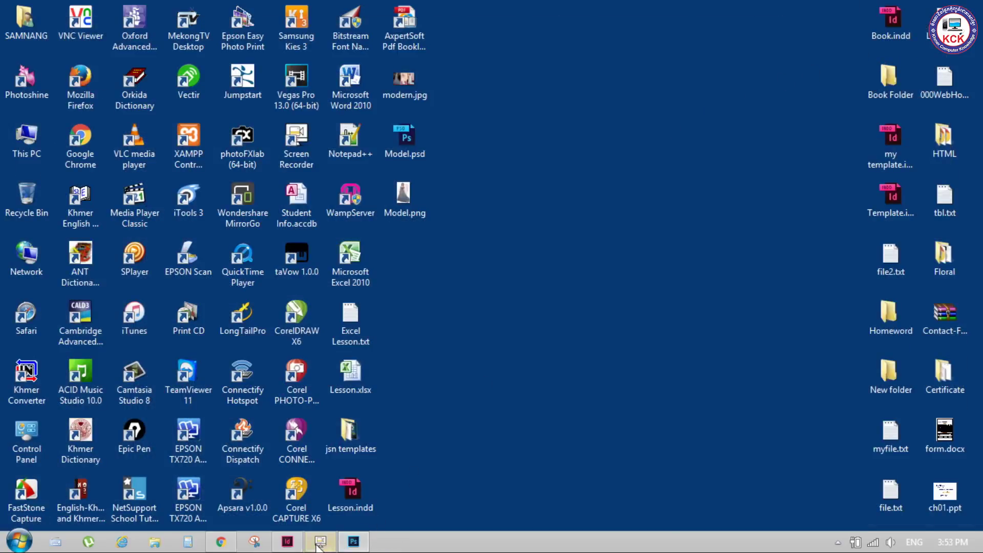
click(288, 541)
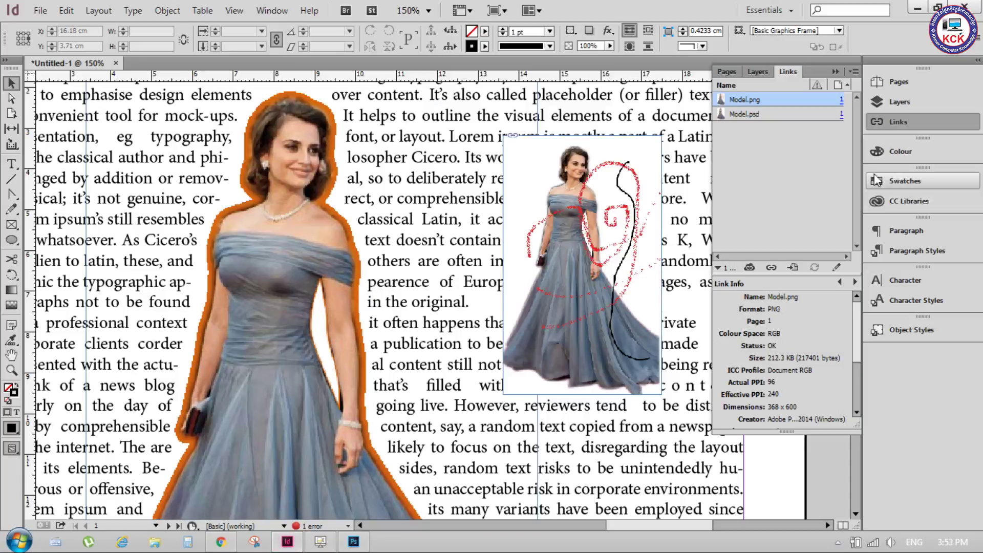
Give Model.png a Wrap Around Object Shape text wrap with Detect Edges contour.
click(262, 11)
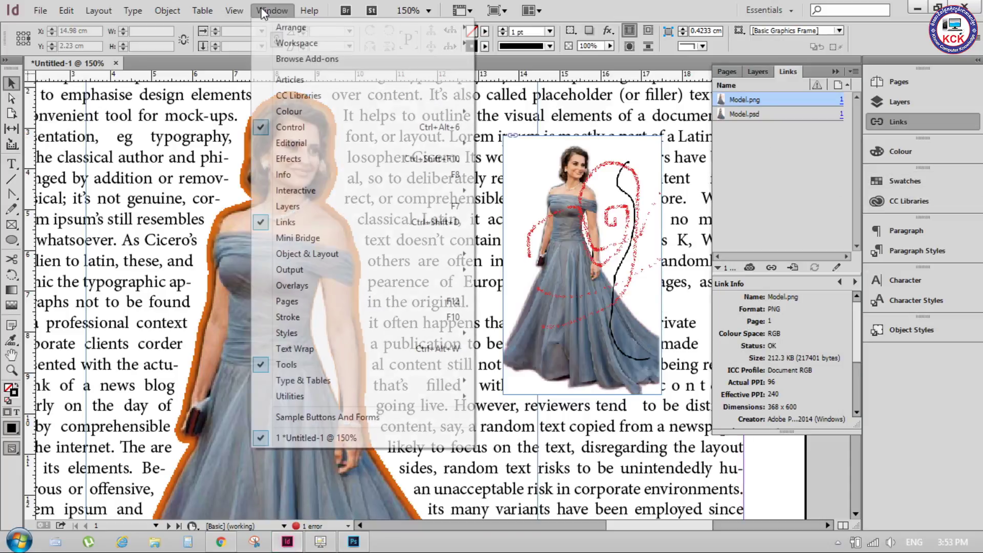
click(308, 350)
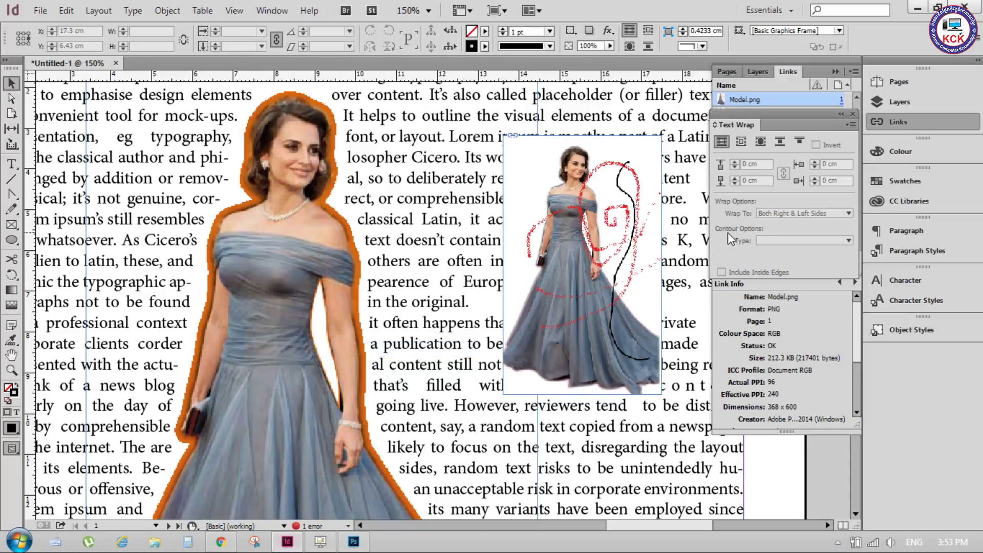
click(760, 141)
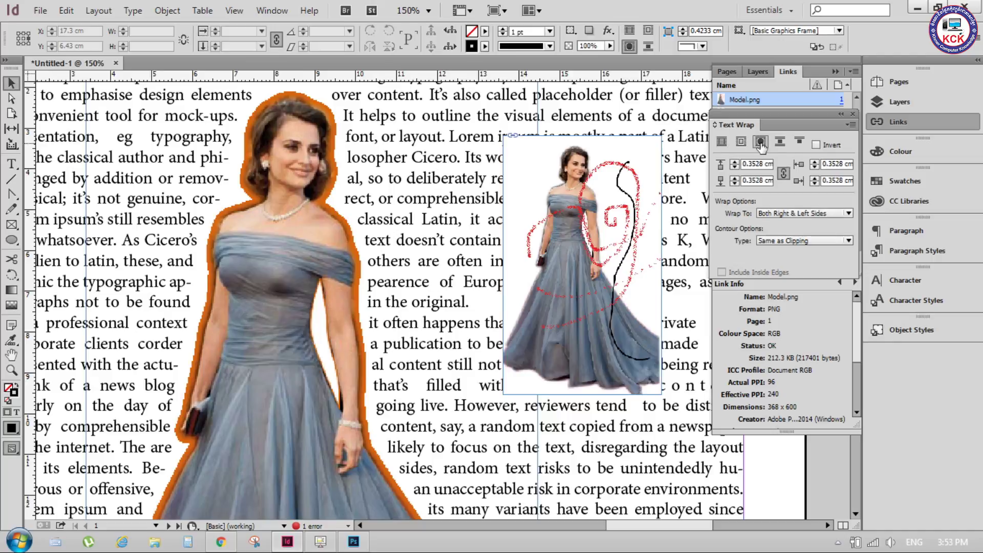
click(788, 239)
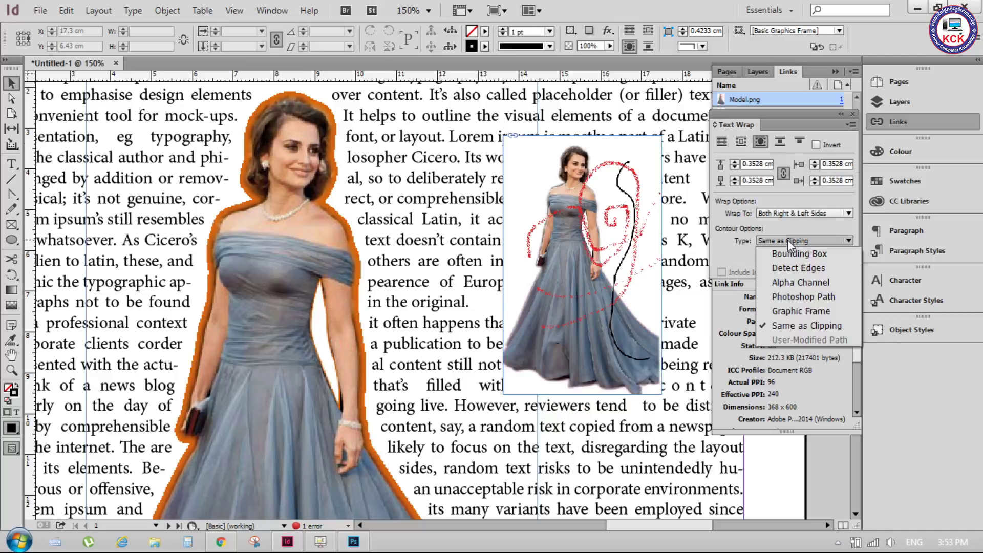
click(796, 268)
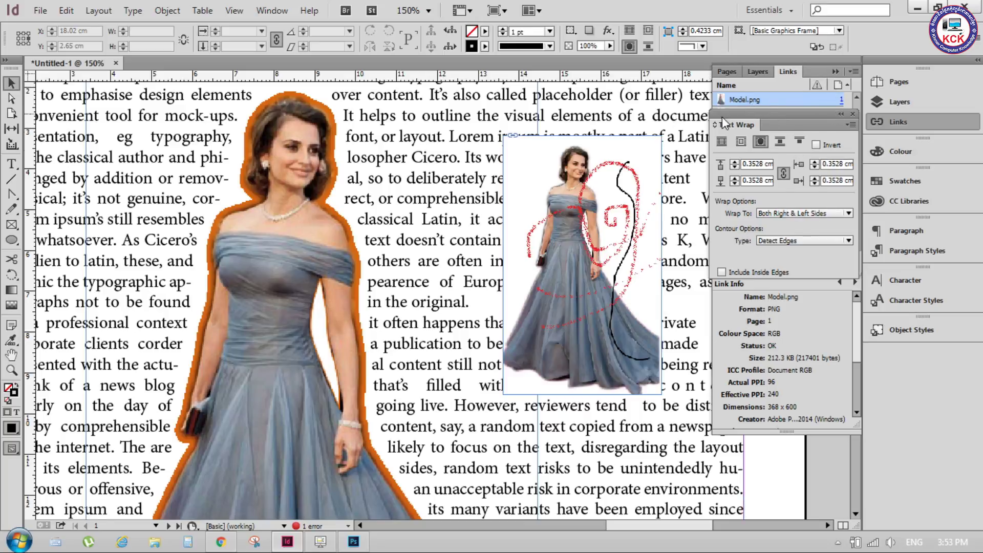
click(852, 112)
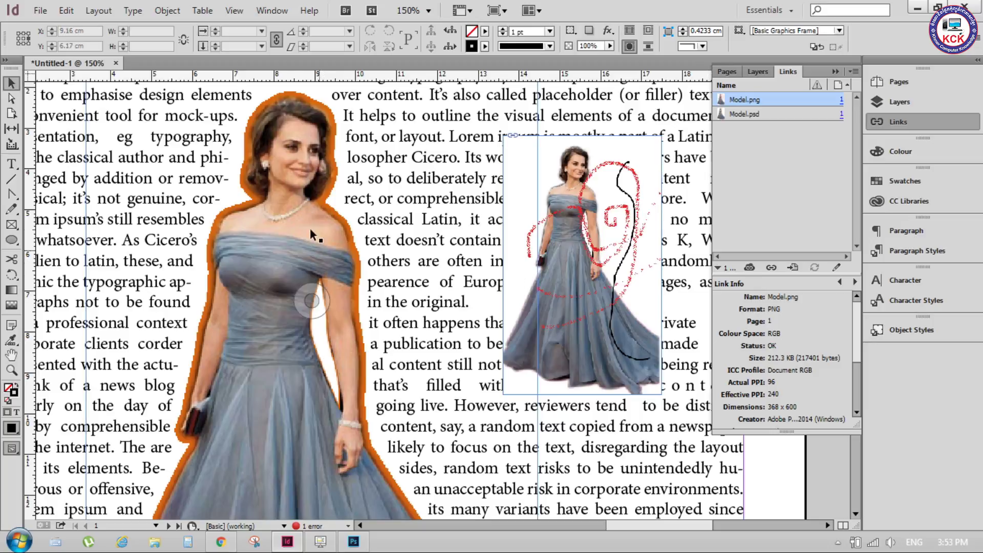
Save Model.psd in Photoshop and quit Photoshop.
mouse_move(311, 301)
click(354, 541)
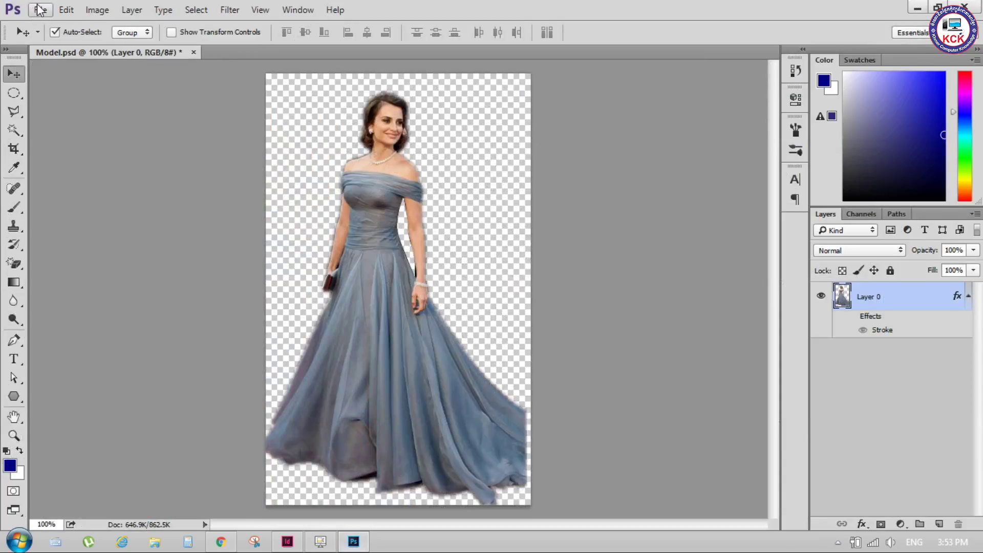
click(39, 10)
click(56, 153)
key(ctrl+q)
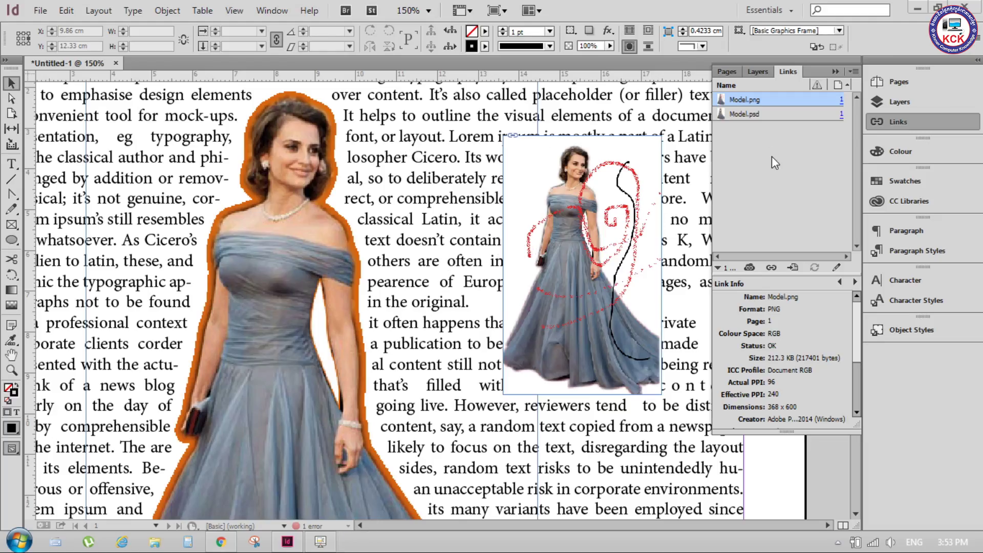
Delete the Model.png test frame so the text reflows, then minimize InDesign.
click(758, 117)
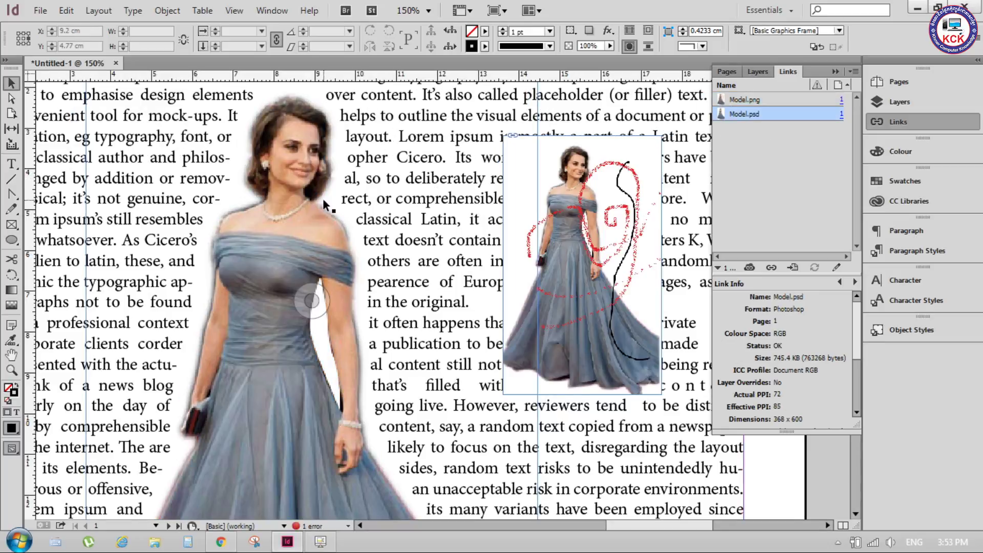
click(582, 265)
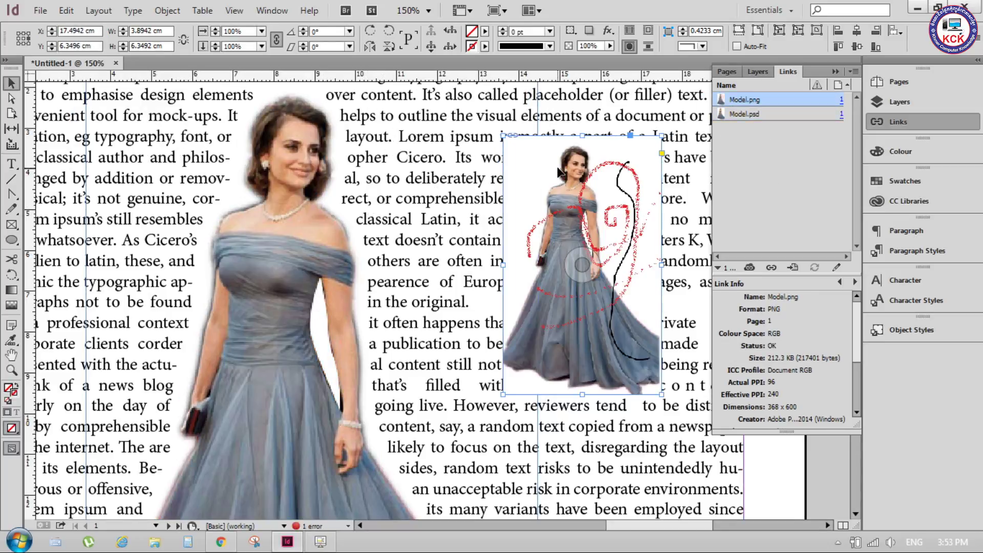
key(Delete)
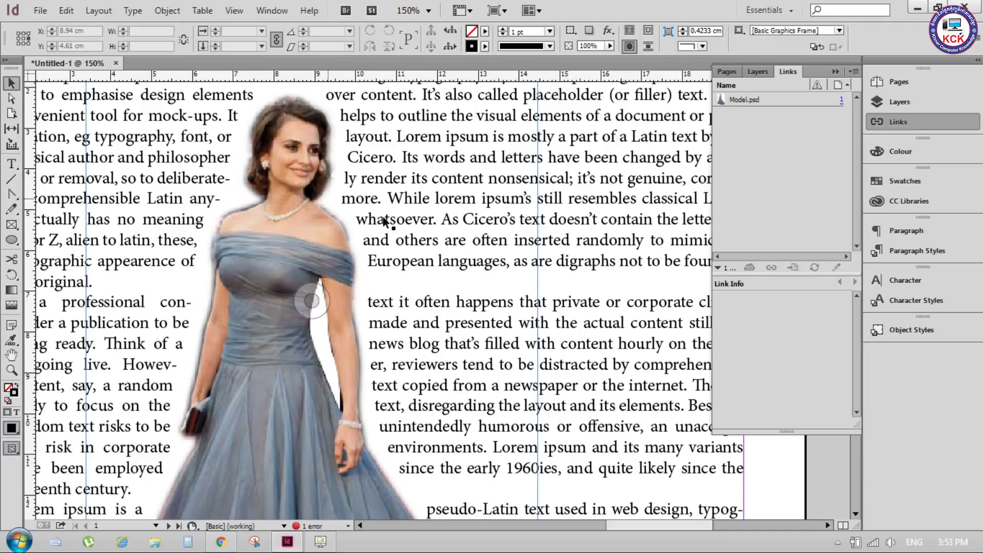
scroll(384, 221, down, 3)
scroll(542, 253, down, 3)
scroll(529, 245, up, 6)
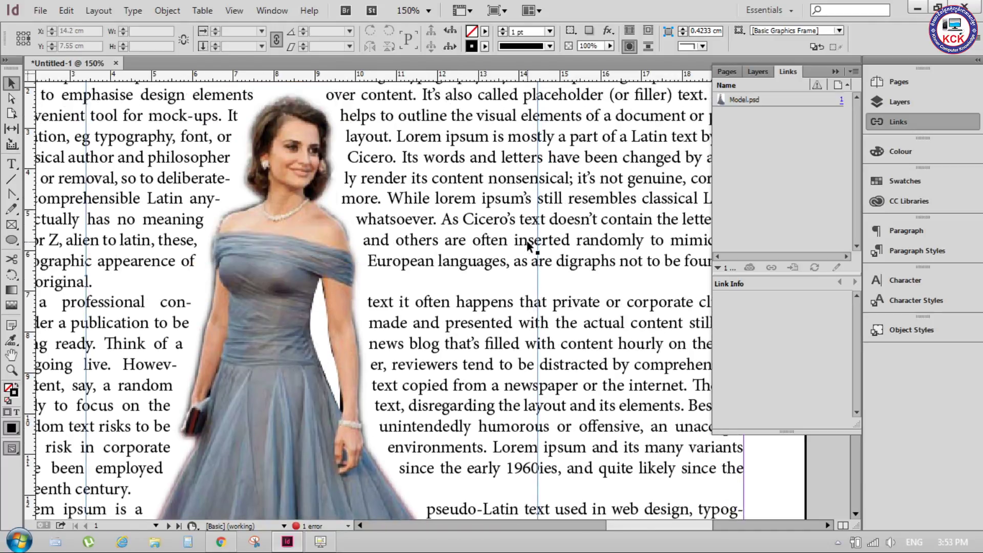
scroll(387, 249, down, 1)
scroll(387, 249, down, 1)
scroll(387, 249, down, 1)
key(alt)
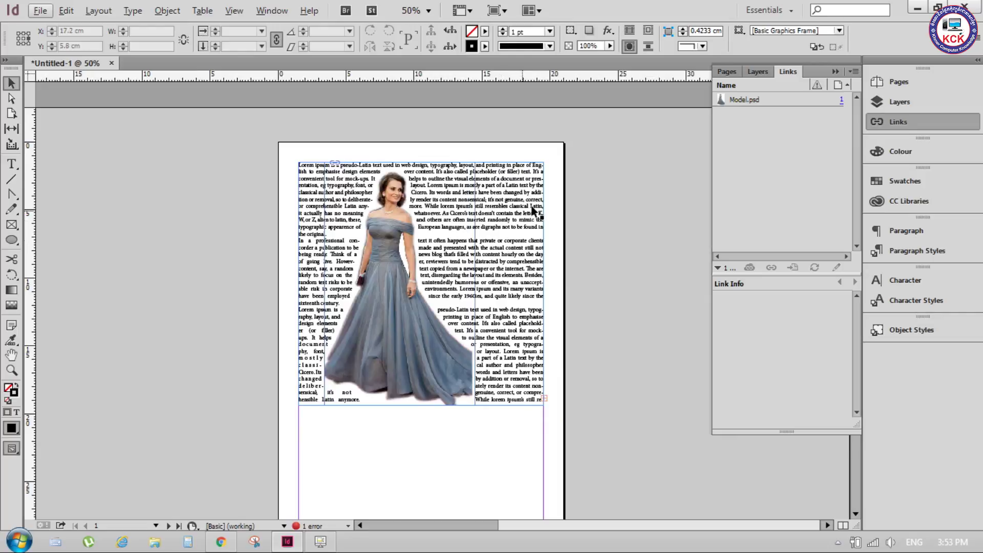
key(alt)
click(915, 6)
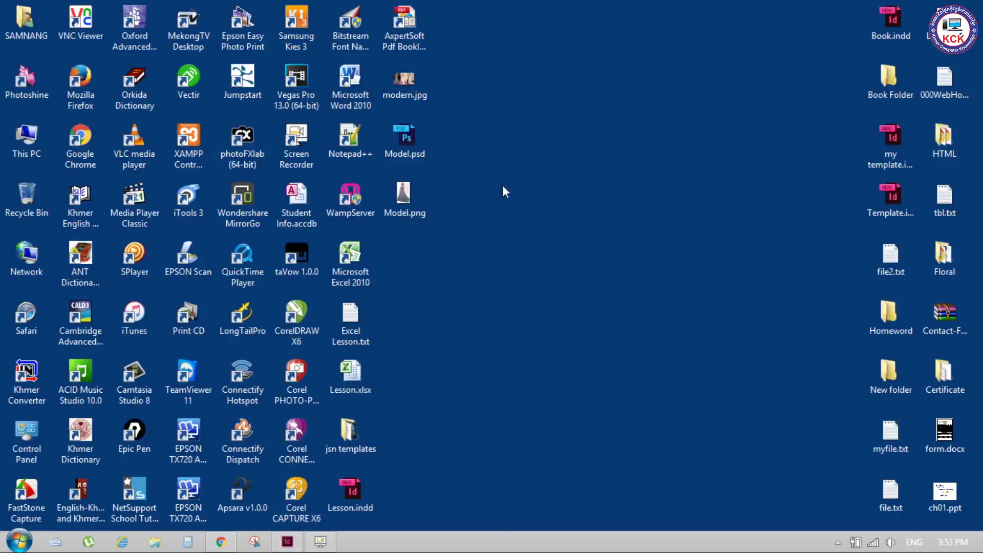